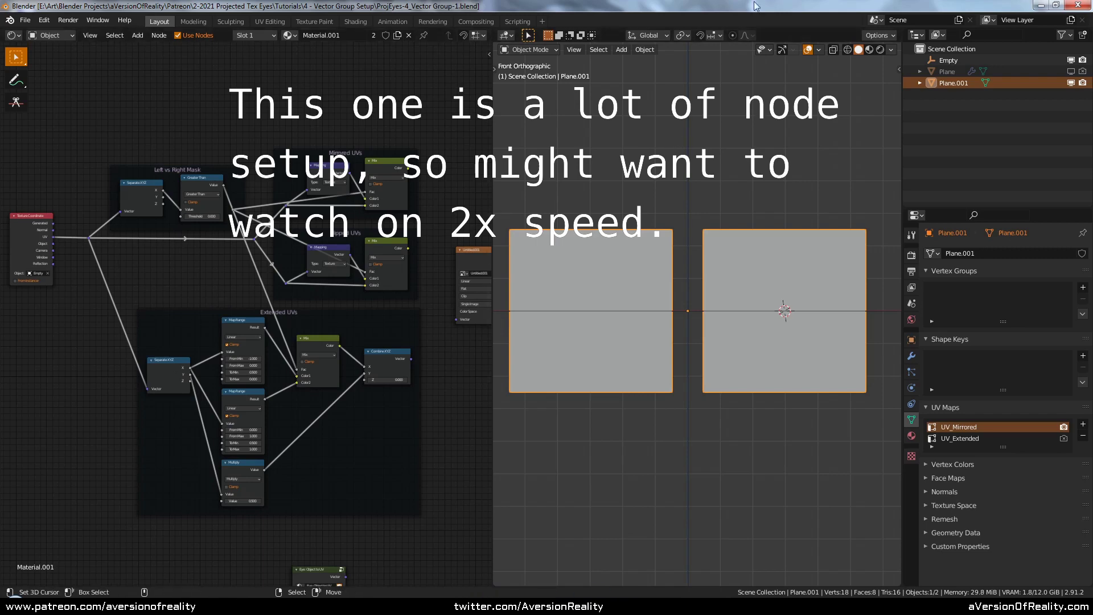
# Step: Rename the Plane.001 object to Eyes_mesh
pyautogui.doubleClick(959, 84)
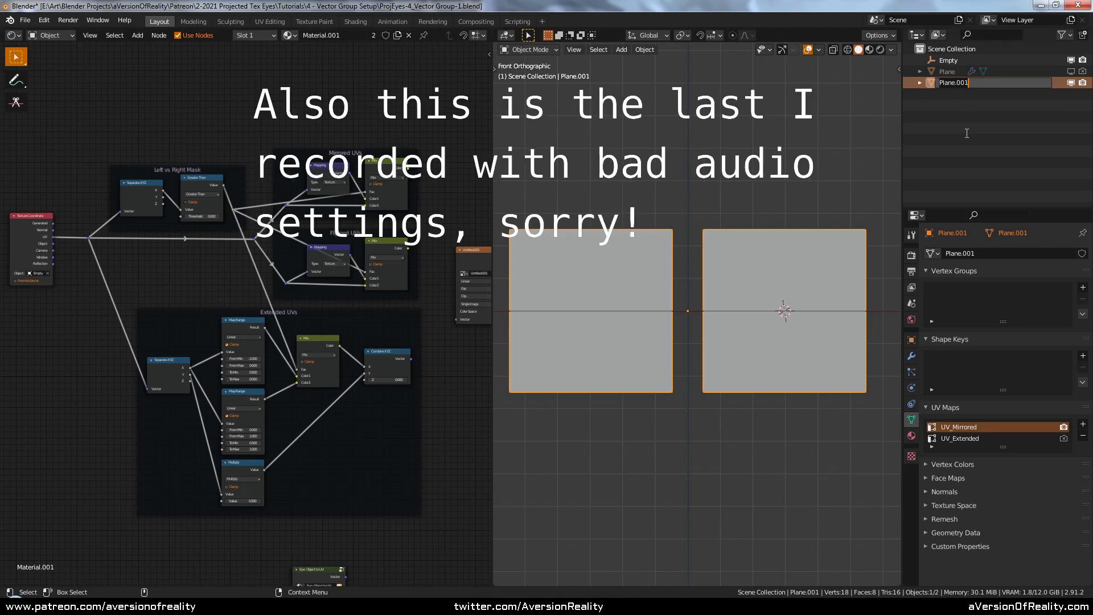
pyautogui.write('Eyes_mesh')
pyautogui.press('Return')
# Step: Delete the old Empty object and add a circle empty at the 3D cursor
pyautogui.click(949, 60)
pyautogui.press('Delete')
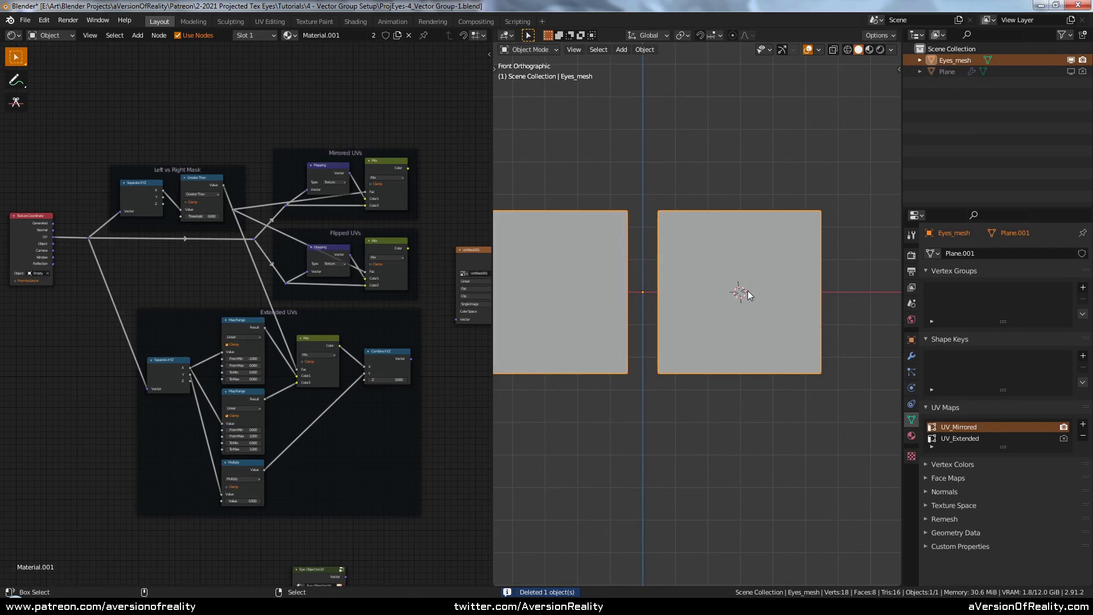
pyautogui.hotkey('shift', 'a')
pyautogui.moveTo(747, 290)
pyautogui.click(819, 329)
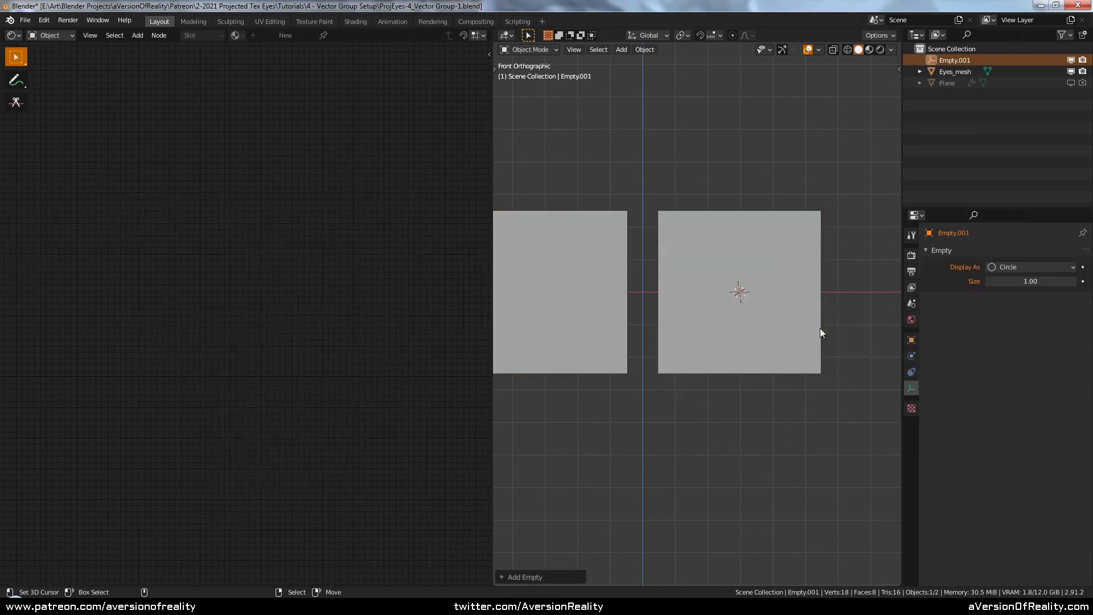
pyautogui.scroll(-10, 808, 252)
pyautogui.scroll(-5, 808, 252)
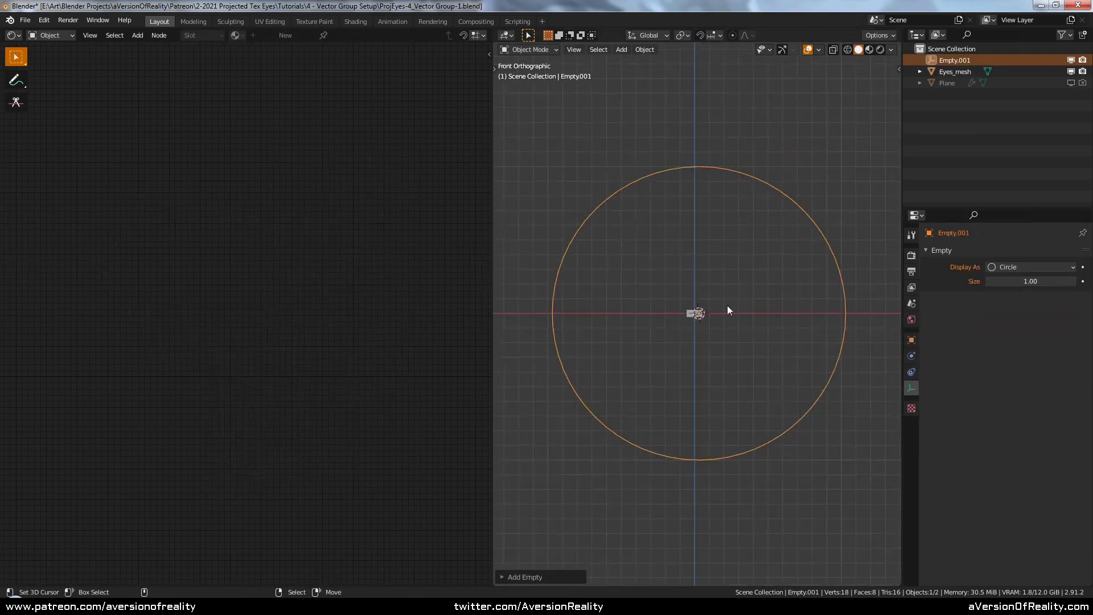
# Step: Check the transform values and dimensions of Eyes_mesh
pyautogui.scroll(8, 715, 312)
pyautogui.rightClick(719, 306)
pyautogui.scroll(5, 718, 307)
pyautogui.press('n')
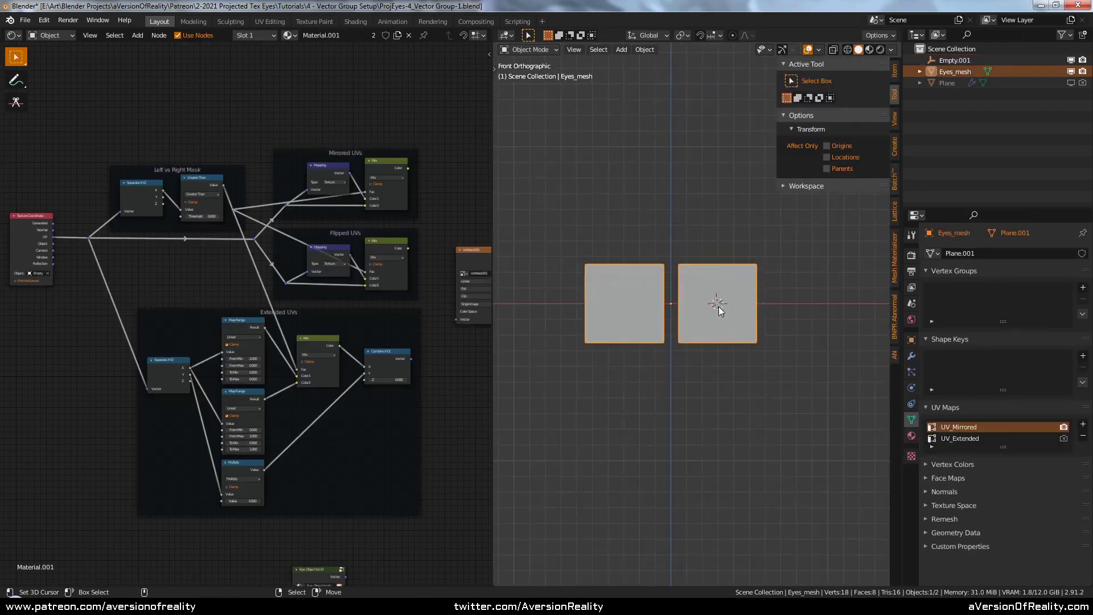
pyautogui.click(894, 69)
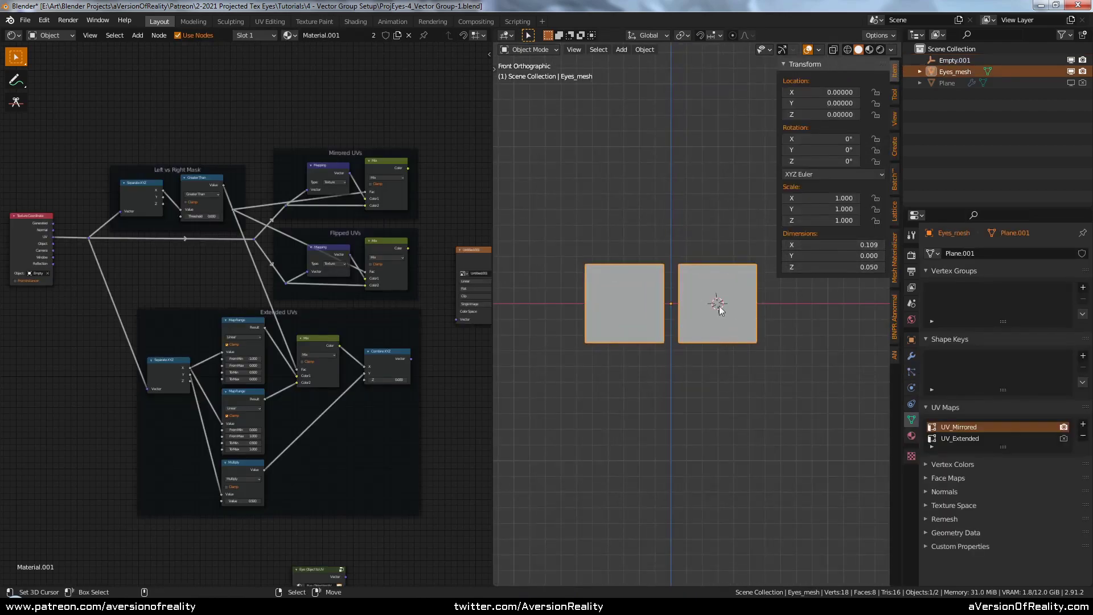
pyautogui.press('n')
pyautogui.scroll(-8, 730, 272)
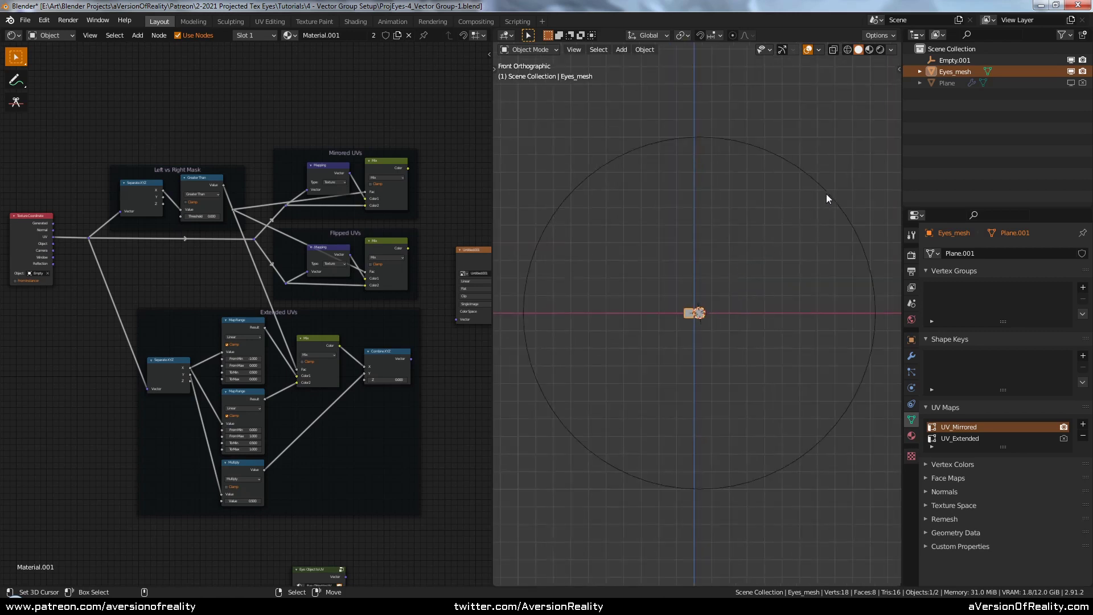
# Step: Reduce the circle empty's display size to 0.01
pyautogui.click(827, 197)
pyautogui.moveTo(1049, 281); pyautogui.dragTo(987, 281)
pyautogui.click(1049, 281)
pyautogui.write('0.1')
pyautogui.press('Return')
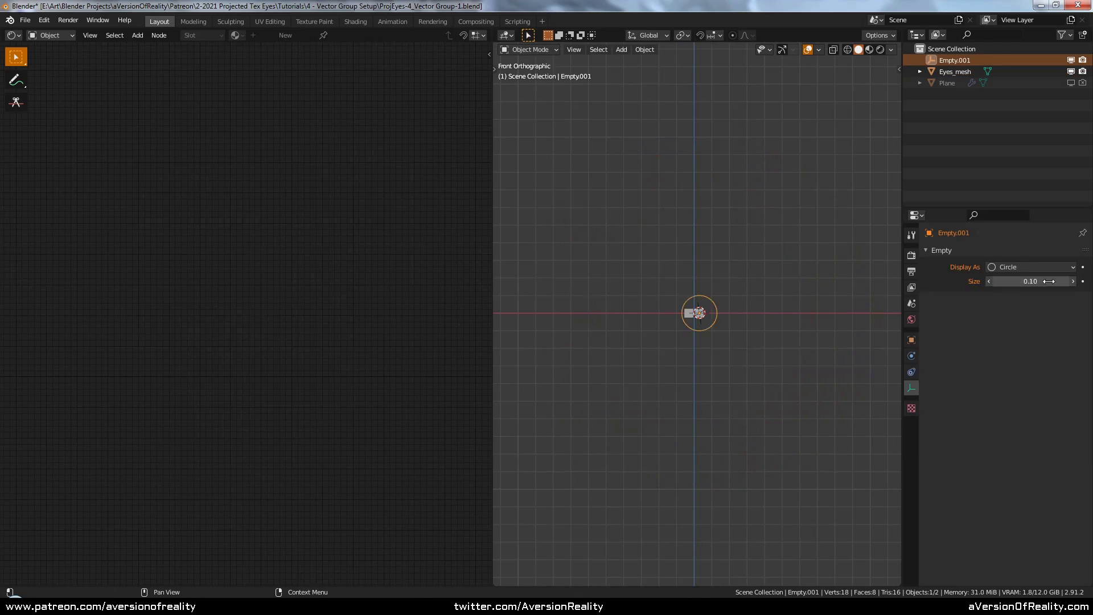
pyautogui.scroll(10, 790, 292)
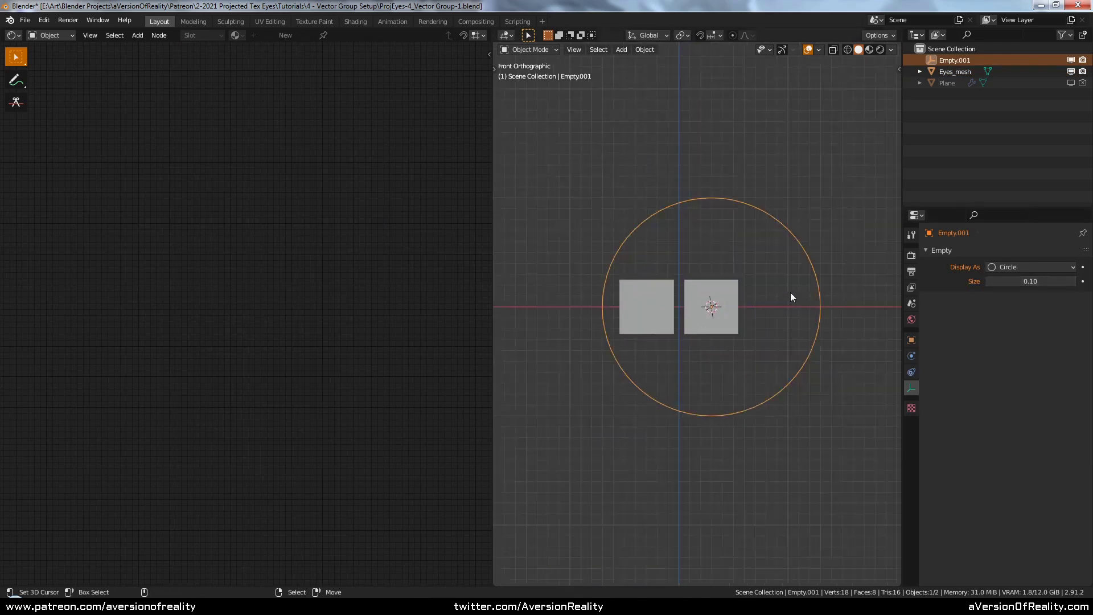
pyautogui.click(1029, 281)
pyautogui.write('.01')
pyautogui.press('Return')
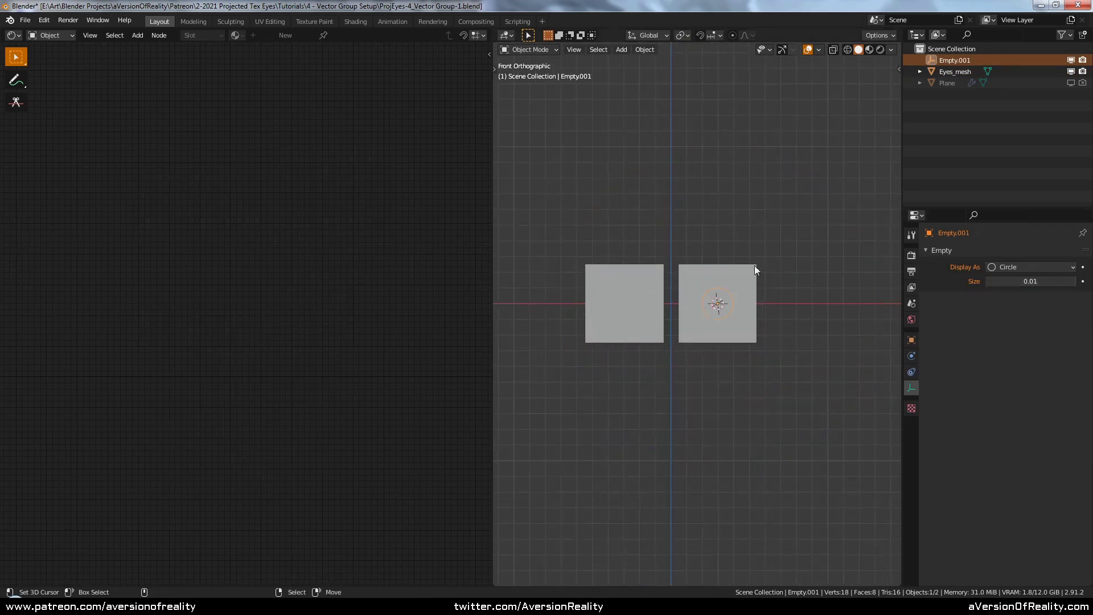
# Step: Check the circle empty's location, rotation and scale values
pyautogui.scroll(5, 820, 293)
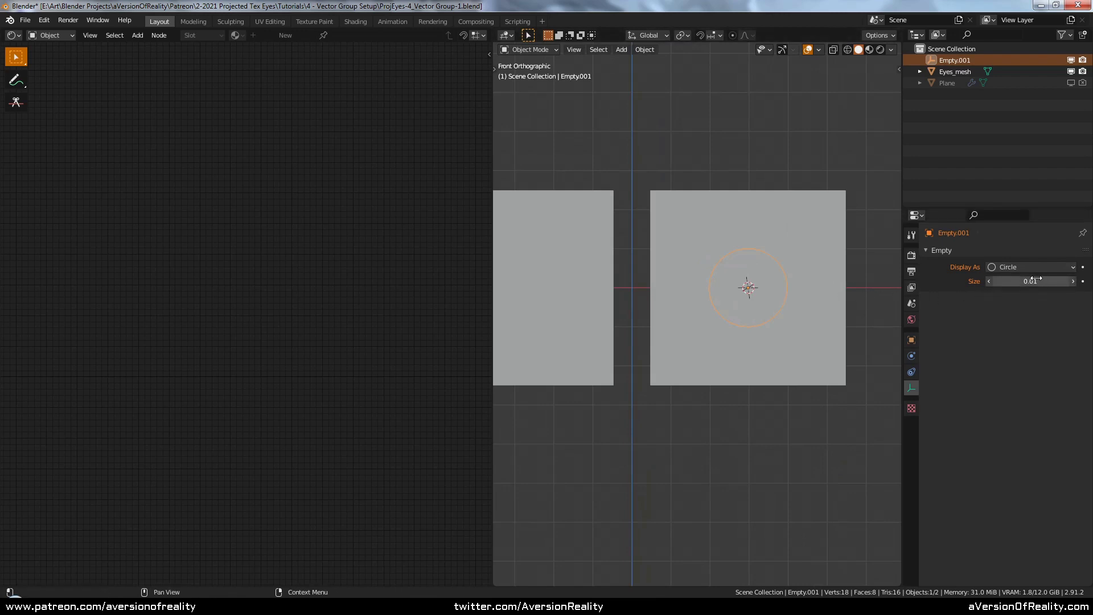
pyautogui.press('n')
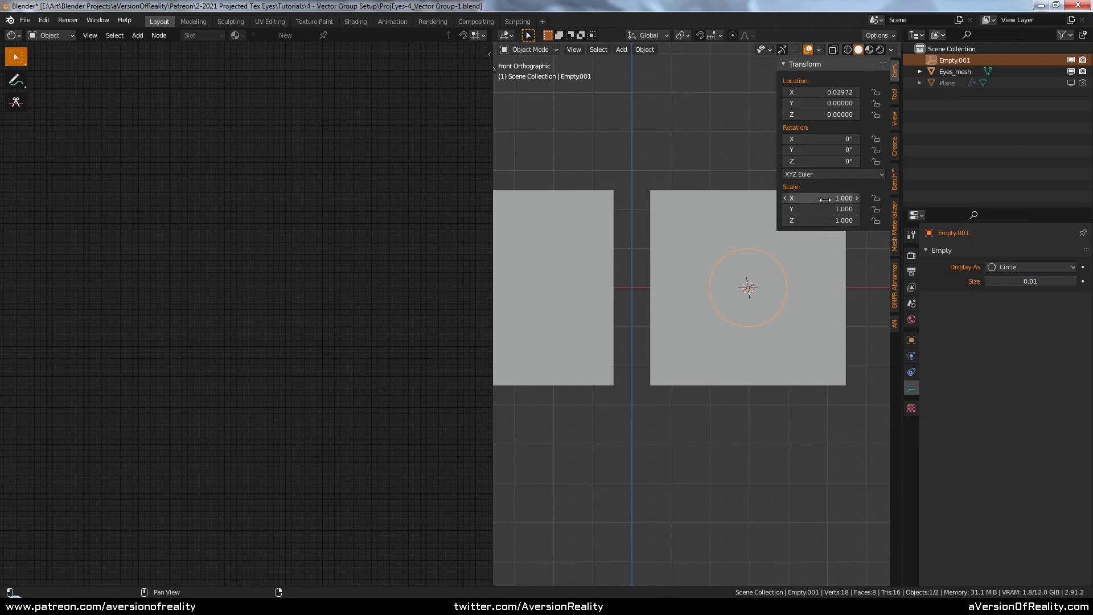
pyautogui.scroll(1, 824, 282)
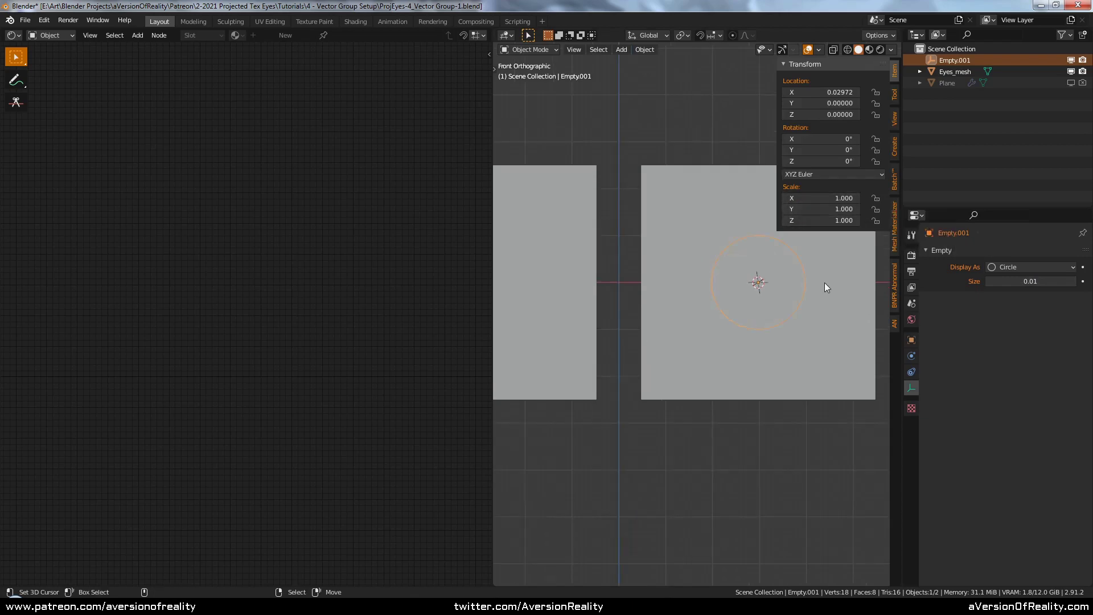
pyautogui.press('n')
pyautogui.scroll(1, 820, 282)
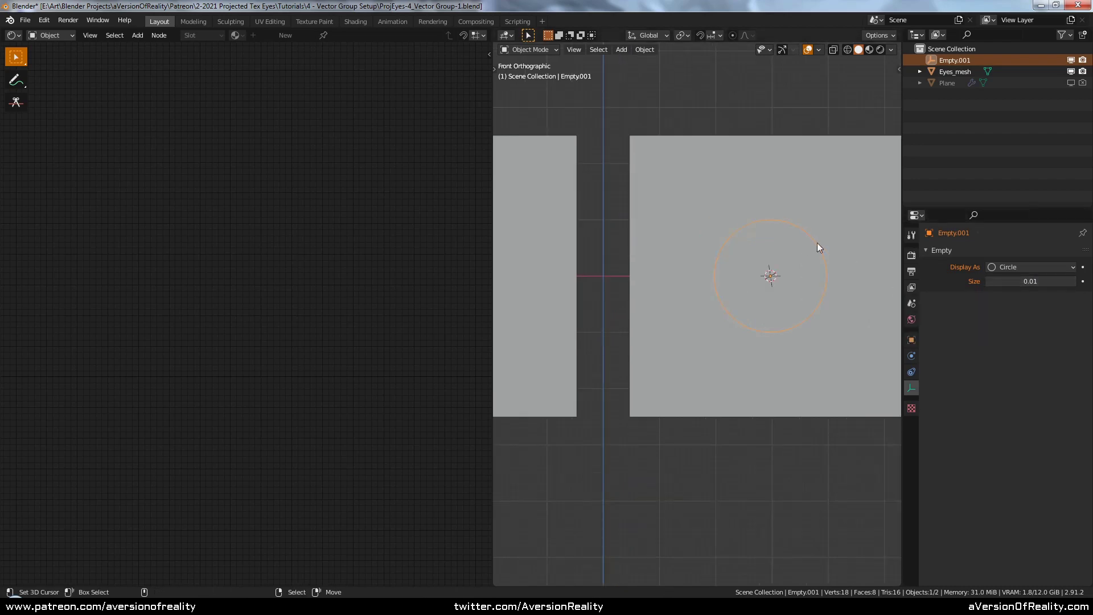
# Step: Make the circle empty display in front of other objects and rename it Iris_empty.l
pyautogui.click(912, 340)
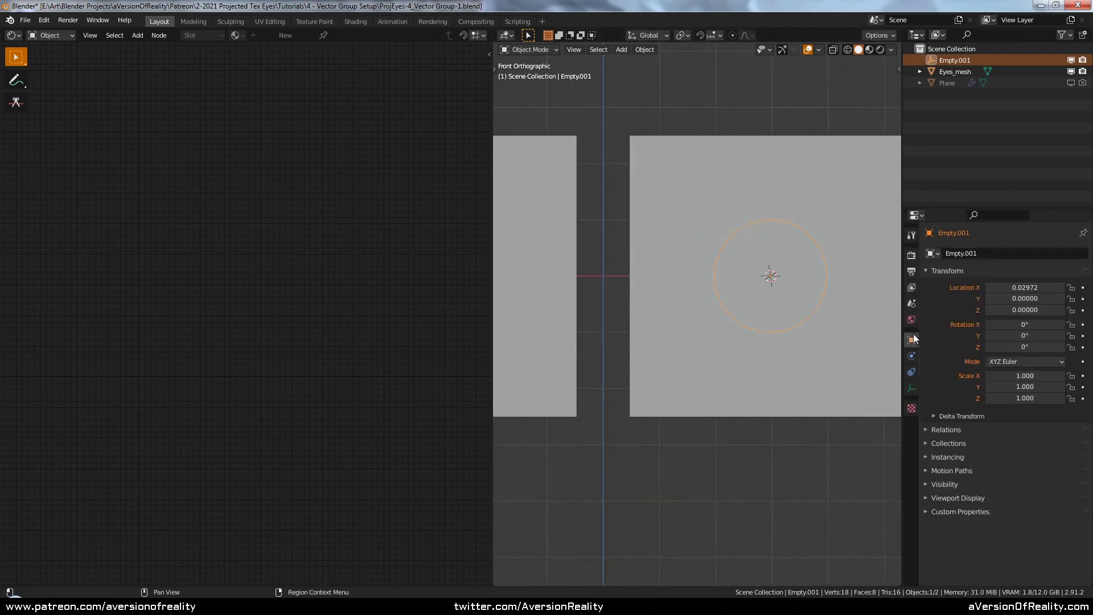
pyautogui.click(927, 498)
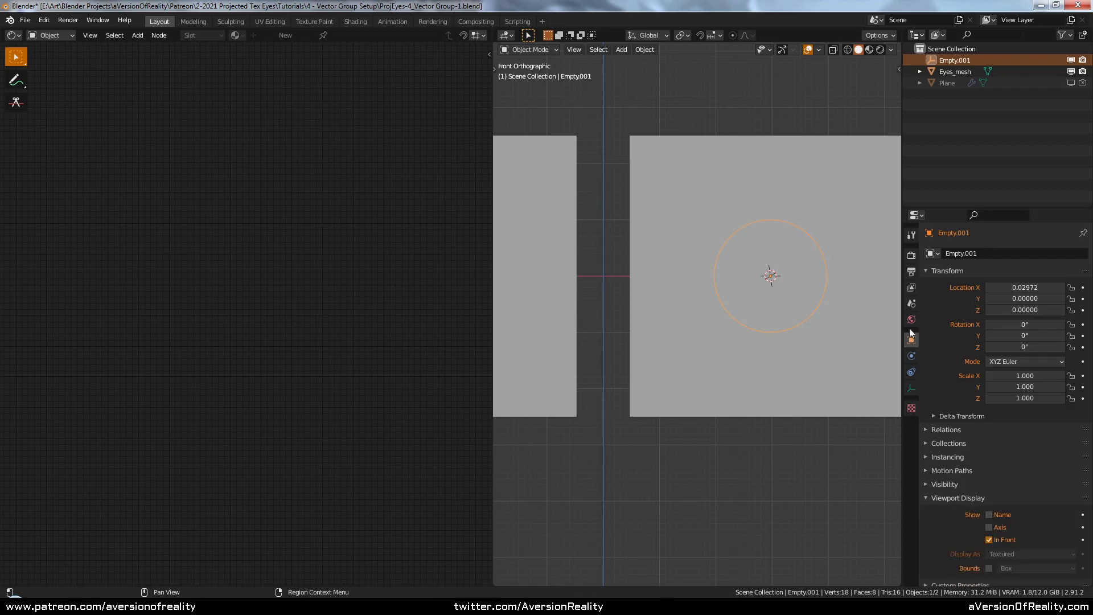
pyautogui.doubleClick(947, 61)
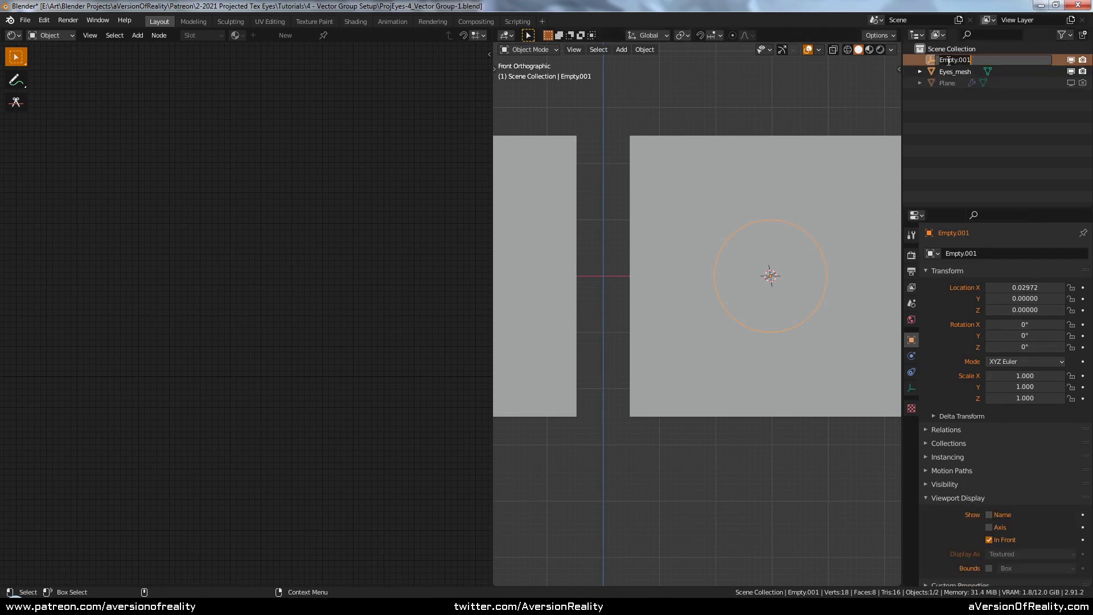
pyautogui.write('Iris_empty.l')
pyautogui.press('Return')
# Step: Duplicate Iris_empty.l in place and reduce the copy's display size to a smaller concentric circle
pyautogui.hotkey('shift', 'd')
pyautogui.rightClick(739, 169)
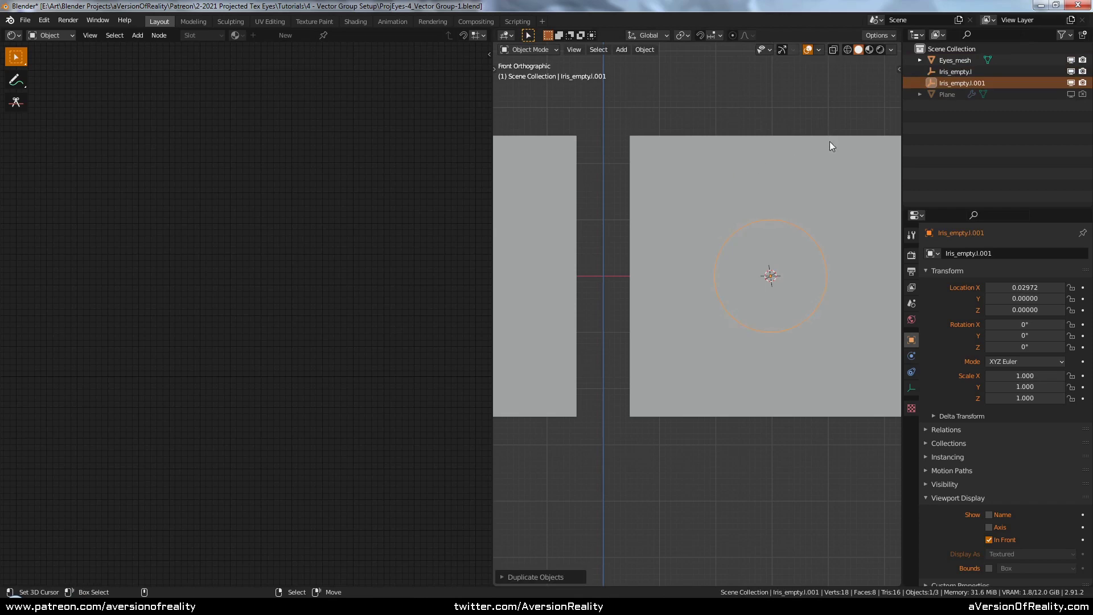
pyautogui.click(911, 388)
pyautogui.click(1033, 280)
pyautogui.write('0.01')
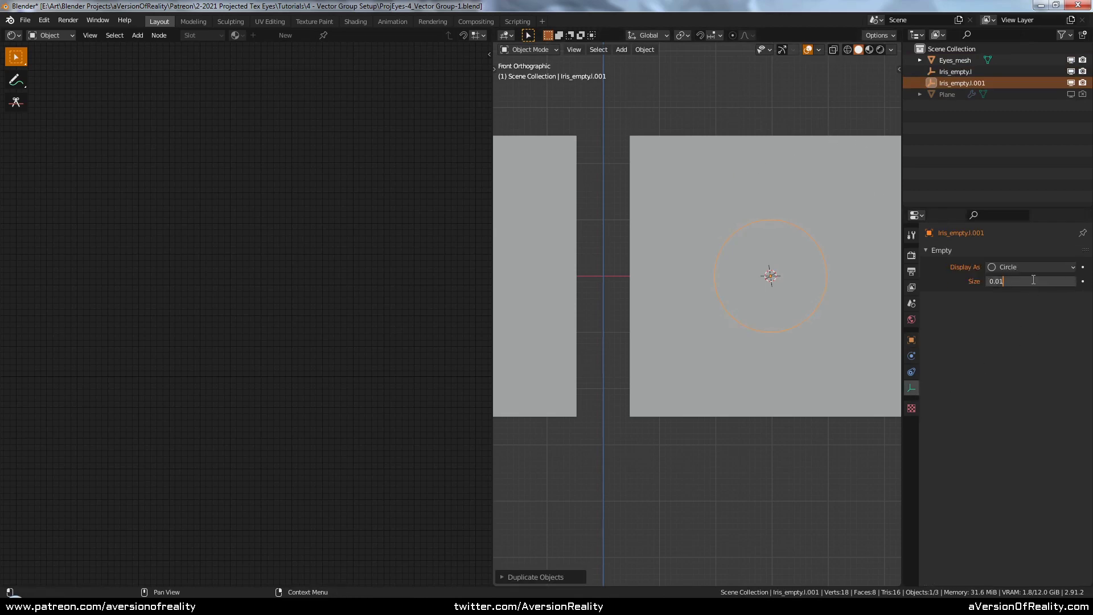
pyautogui.press('Return')
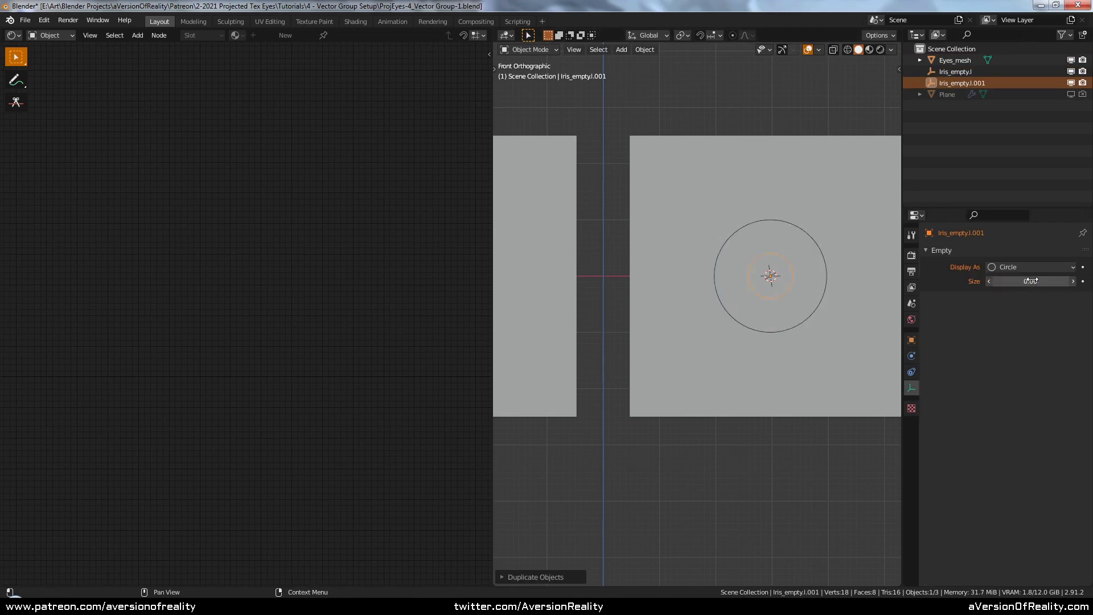
# Step: Rename the smaller circle empty to Pupil_empty.l
pyautogui.doubleClick(972, 82)
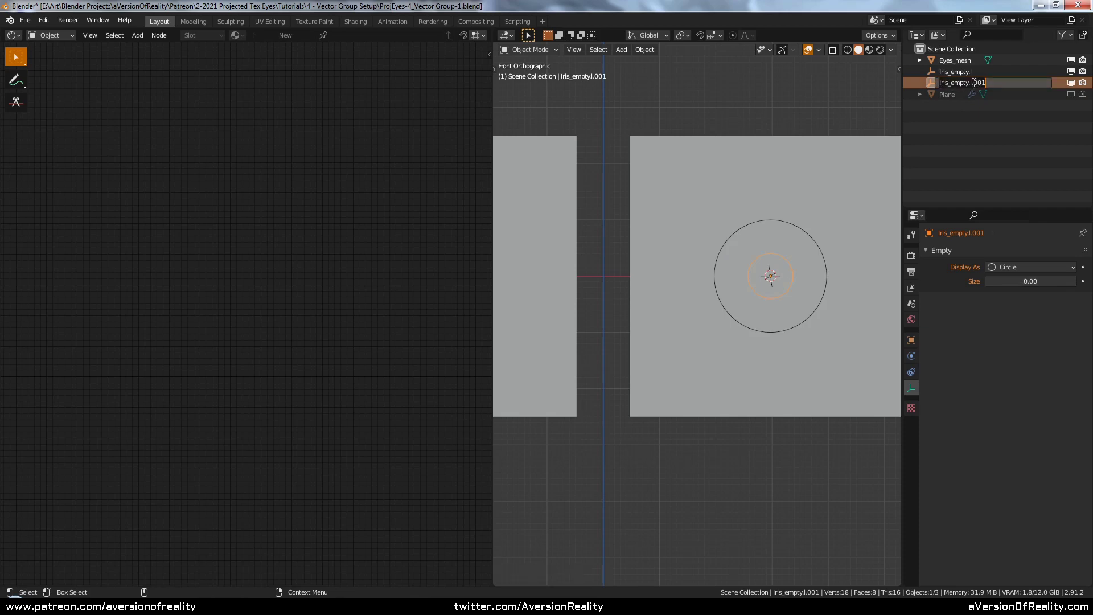
pyautogui.write('Pupil_empty.l')
pyautogui.press('Return')
# Step: Snap the 3D cursor to the centre of the other square of Eyes_mesh, the one without empties
pyautogui.scroll(-2, 761, 190)
pyautogui.click(633, 220)
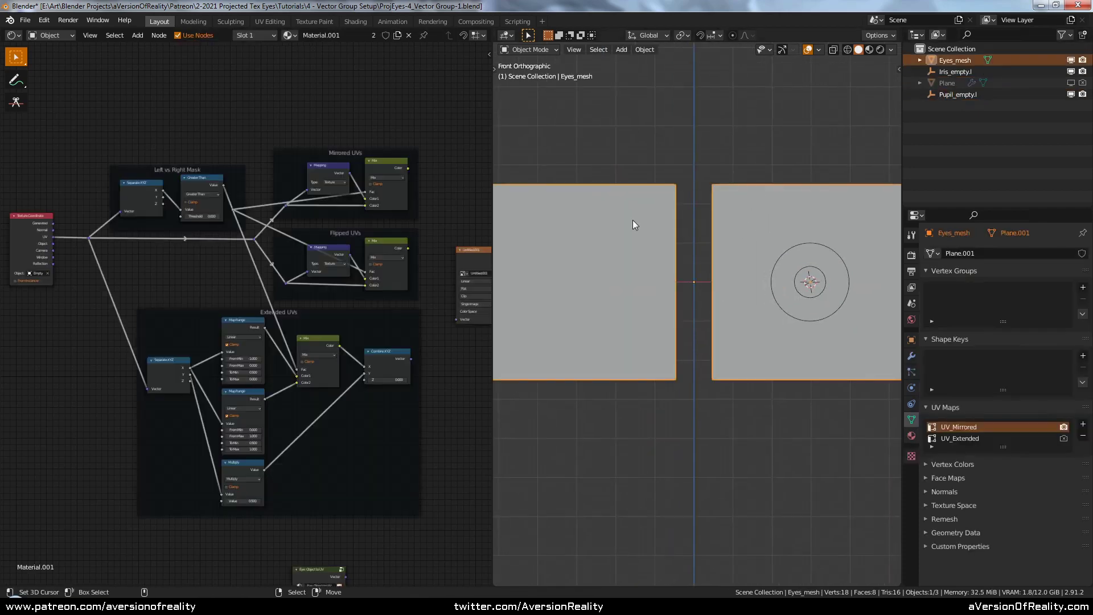
pyautogui.press('Tab')
pyautogui.rightClick(673, 191)
pyautogui.hotkey('ctrl', 'l')
pyautogui.hotkey('shift', 's')
pyautogui.click(687, 239)
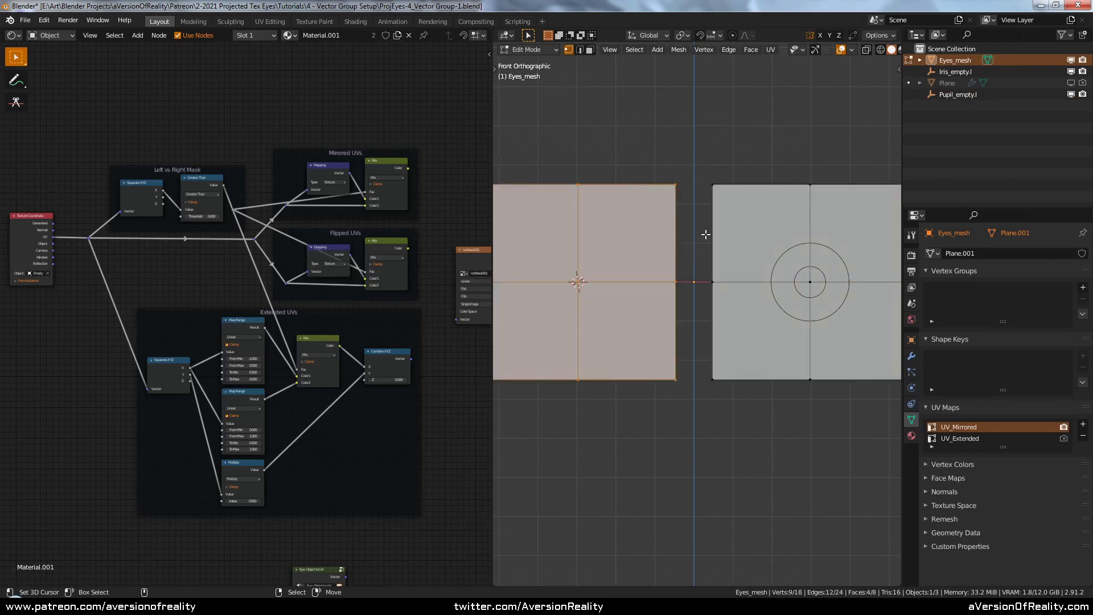
pyautogui.keyDown('shift'); pyautogui.moveTo(706, 234); pyautogui.dragTo(721, 229, button='middle'); pyautogui.keyUp('shift')
pyautogui.press('Tab')
# Step: Duplicate Iris_empty.l and snap the copy to the 3D cursor
pyautogui.rightClick(810, 239)
pyautogui.hotkey('shift', 'd')
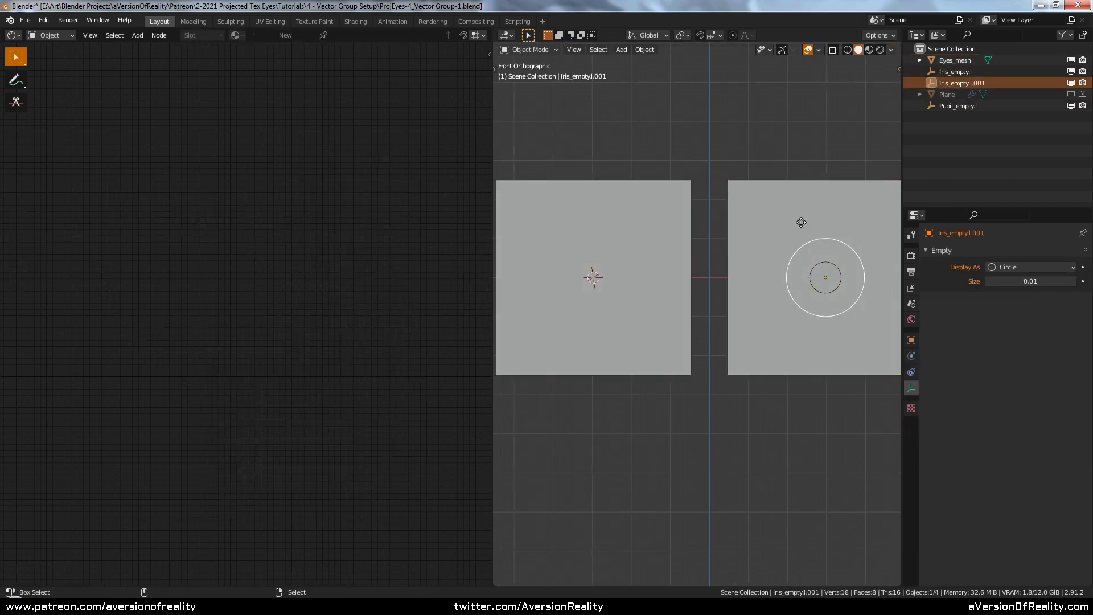
pyautogui.rightClick(800, 223)
pyautogui.hotkey('shift', 's')
pyautogui.click(777, 194)
# Step: Rename the duplicated iris empty to Iris_empty.r
pyautogui.doubleClick(977, 82)
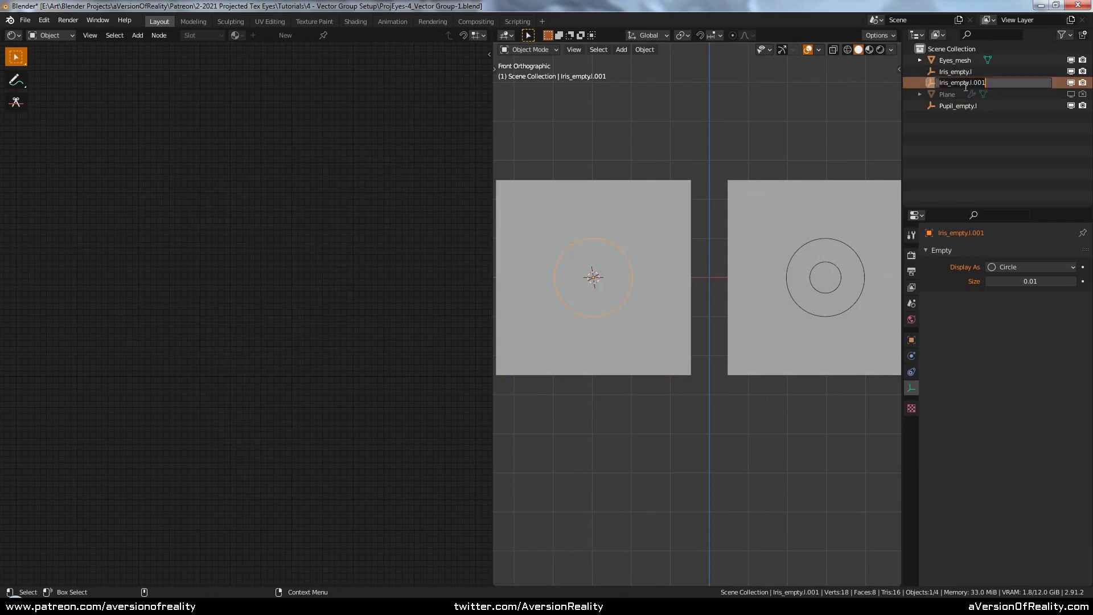
pyautogui.press('BackSpace')
pyautogui.press('BackSpace')
pyautogui.press('BackSpace')
pyautogui.press('BackSpace')
pyautogui.press('BackSpace')
pyautogui.write('r')
pyautogui.press('Return')
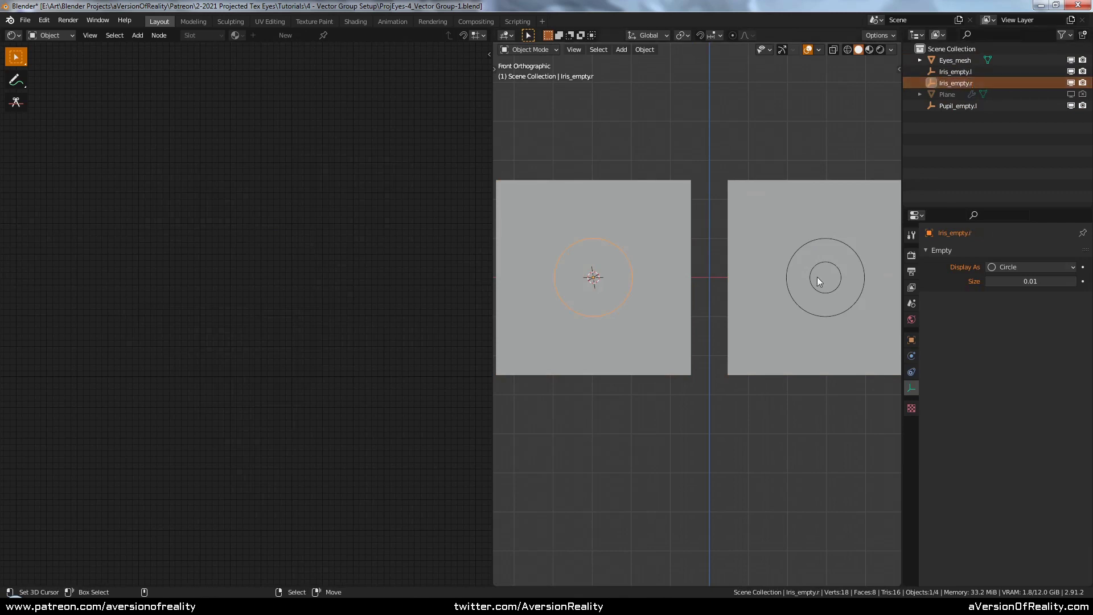
# Step: Duplicate Pupil_empty.l and snap the copy to the 3D cursor
pyautogui.click(817, 276)
pyautogui.hotkey('shift', 'd')
pyautogui.rightClick(774, 195)
pyautogui.hotkey('shift', 's')
pyautogui.click(777, 137)
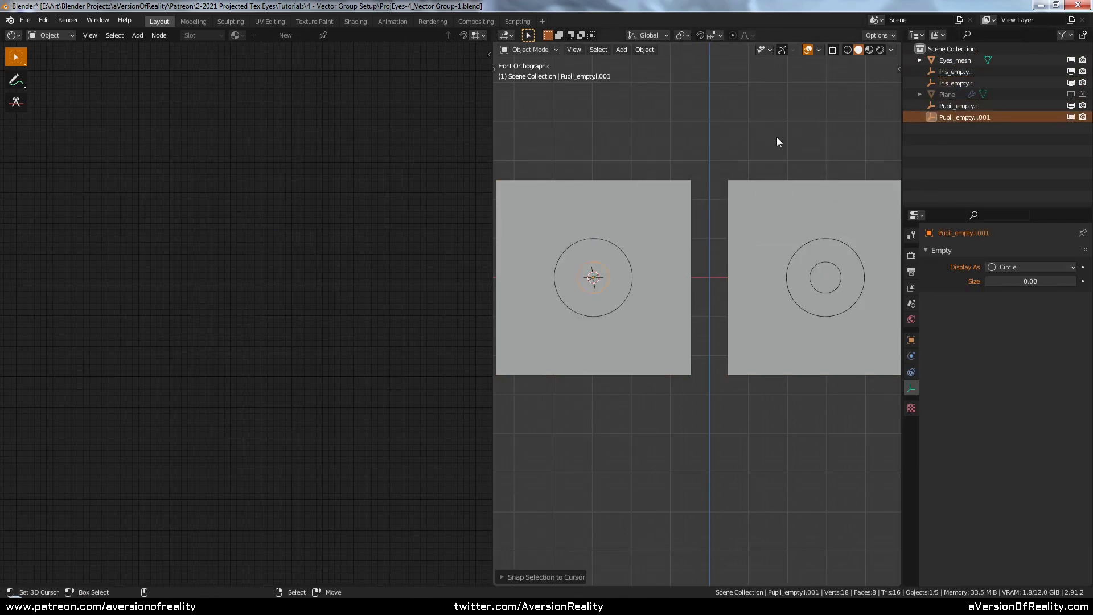
# Step: Rename the duplicated pupil empty to Pupil_empty.r
pyautogui.doubleClick(988, 118)
pyautogui.press('BackSpace')
pyautogui.press('BackSpace')
pyautogui.press('BackSpace')
pyautogui.press('BackSpace')
pyautogui.press('BackSpace')
pyautogui.write('r')
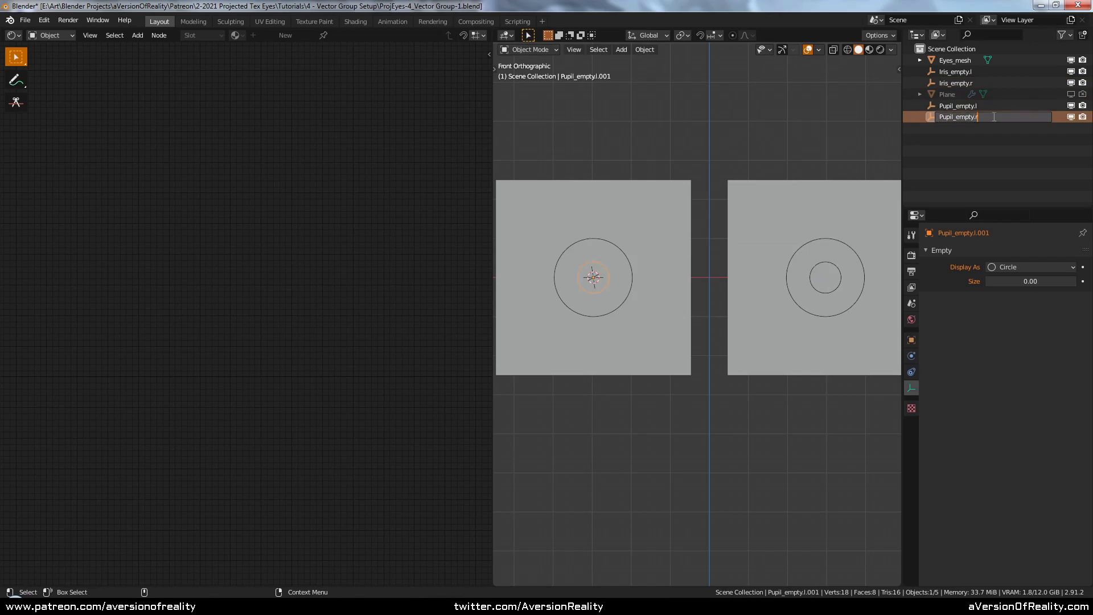
pyautogui.press('Return')
# Step: Duplicate the Texture Coordinate node in the Eyes_mesh material into the free space before the node tree and widen the copy
pyautogui.click(623, 200)
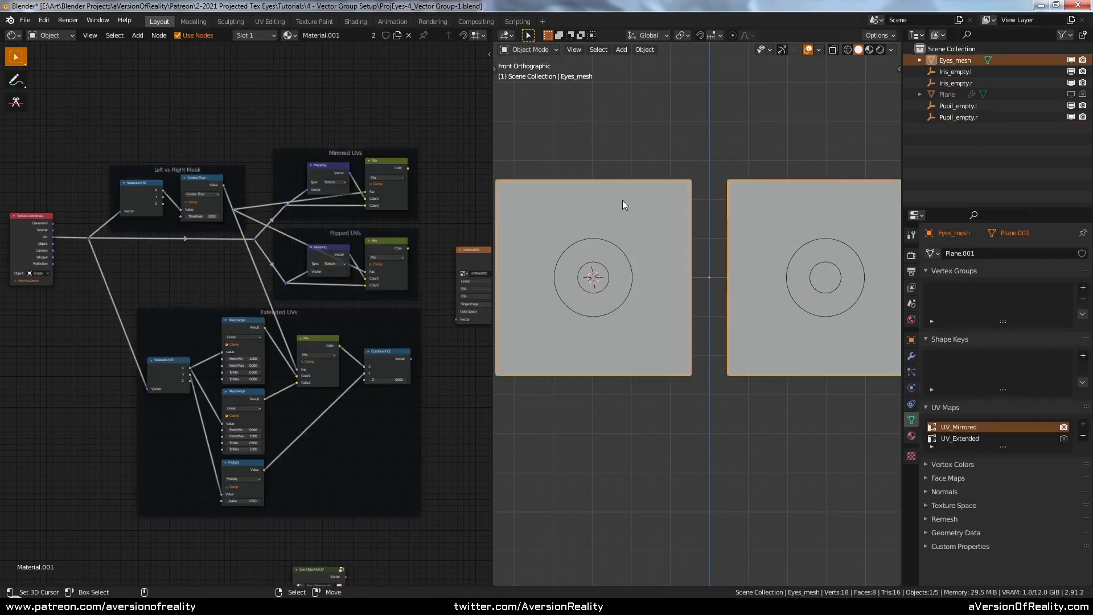
pyautogui.moveTo(312, 134); pyautogui.dragTo(282, 153, button='middle')
pyautogui.scroll(-2, 237, 165)
pyautogui.scroll(2, 238, 165)
pyautogui.moveTo(174, 179); pyautogui.dragTo(234, 200, button='middle')
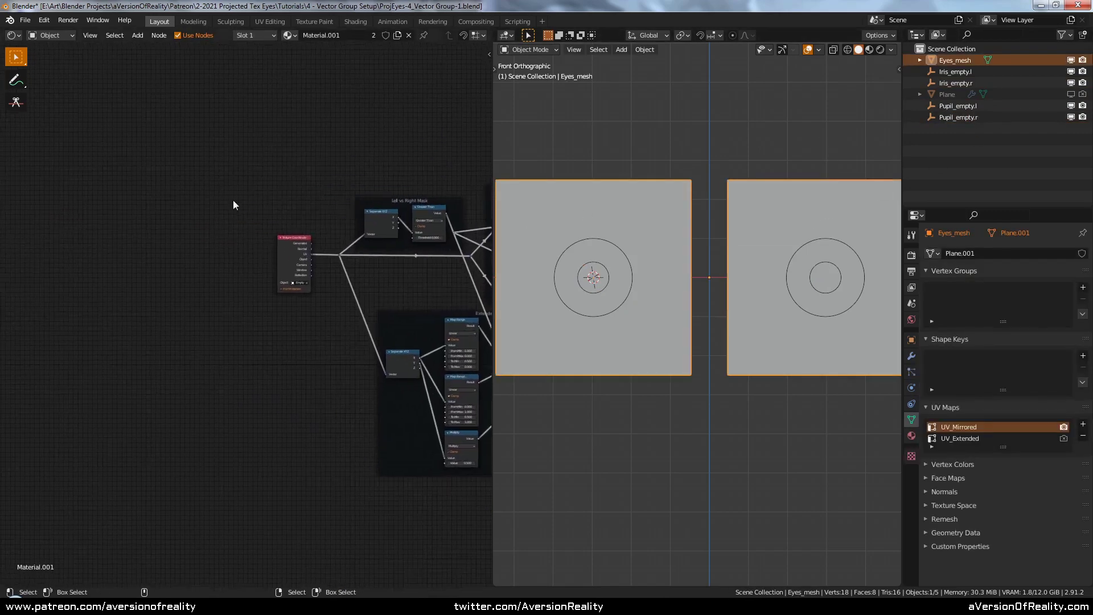
pyautogui.scroll(7, 232, 200)
pyautogui.click(349, 219)
pyautogui.hotkey('shift', 'd')
pyautogui.click(153, 181)
pyautogui.moveTo(143, 178); pyautogui.dragTo(198, 182, button='middle')
pyautogui.scroll(2, 198, 182)
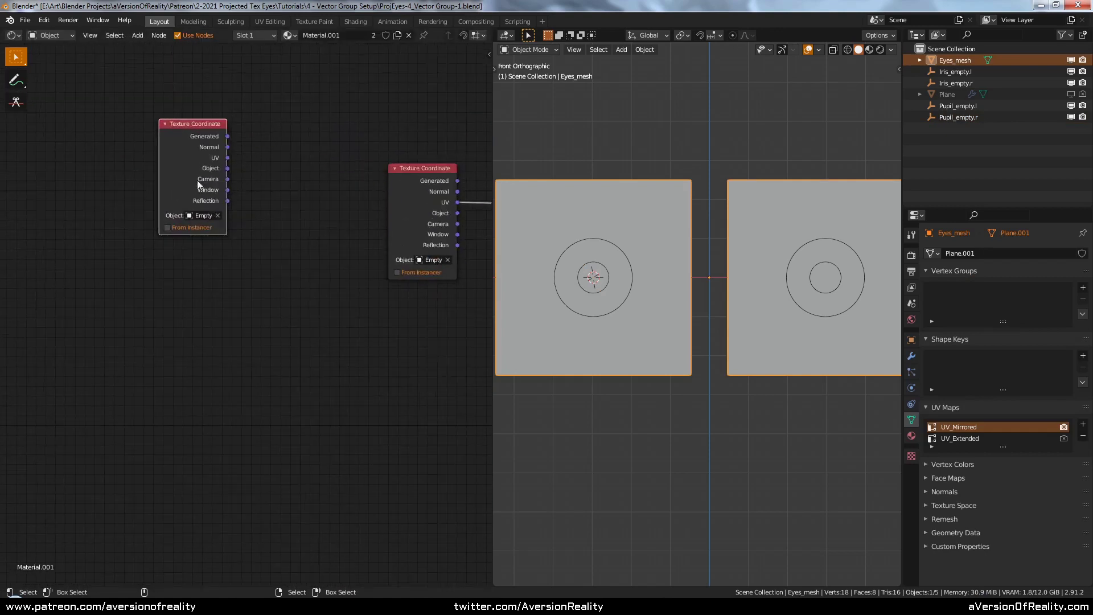
pyautogui.moveTo(159, 173); pyautogui.dragTo(131, 173)
# Step: Set the copied Texture Coordinate node's object to Iris_empty.r and move the node slightly upward
pyautogui.click(176, 215)
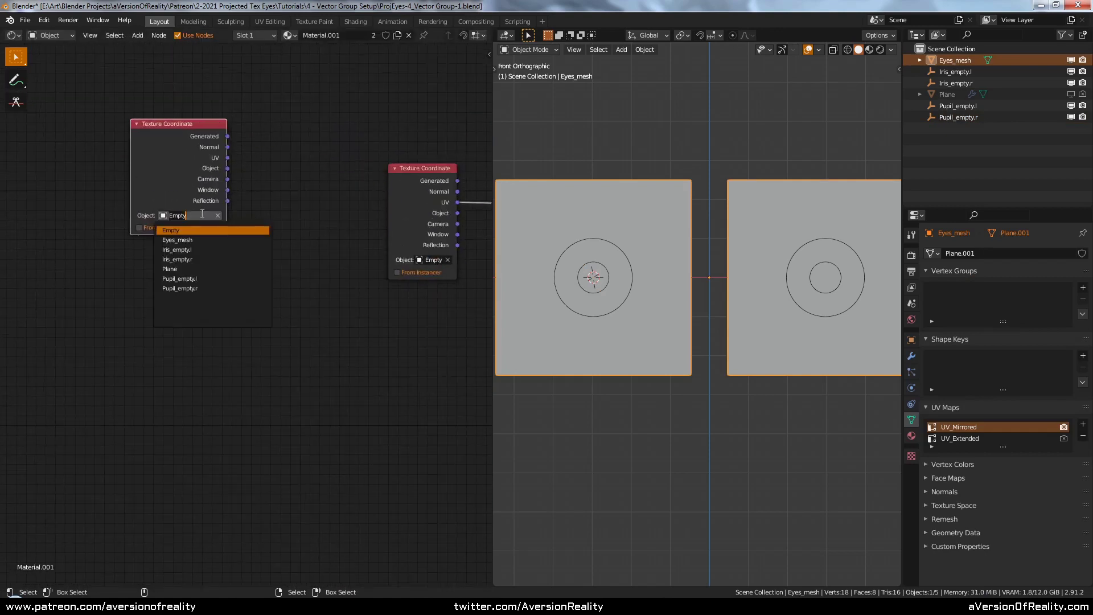
pyautogui.click(218, 259)
pyautogui.moveTo(181, 170); pyautogui.dragTo(164, 135)
# Step: Duplicate the Iris_empty.r Texture Coordinate node straight below itself and set the copy's object to Iris_empty.l
pyautogui.hotkey('shift', 'd')
pyautogui.press('y')
pyautogui.click(159, 257)
pyautogui.click(176, 302)
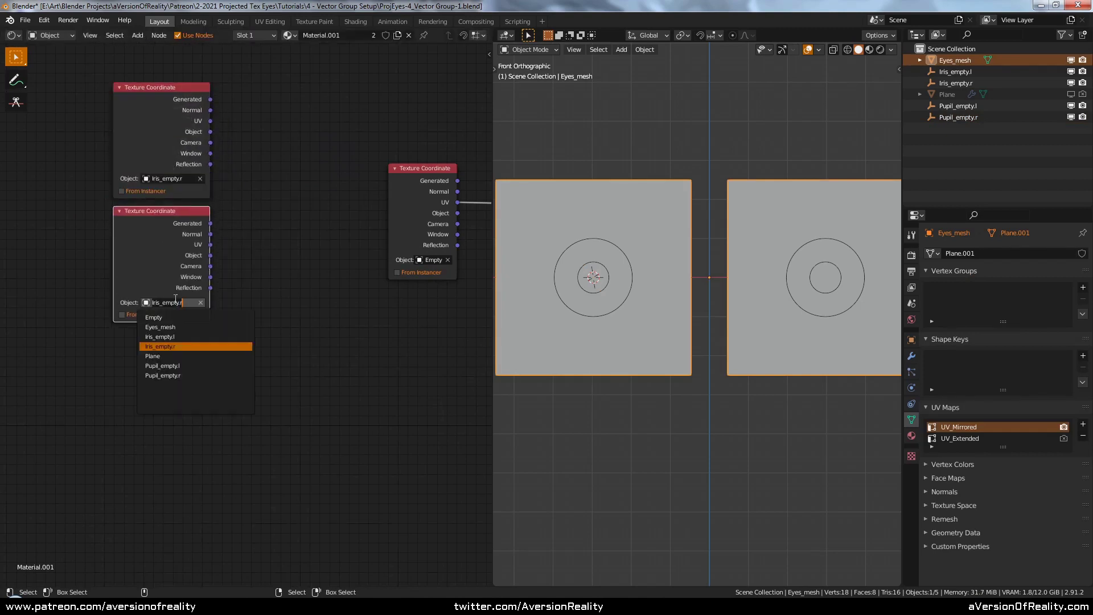
pyautogui.click(160, 336)
# Step: Duplicate the Iris_empty.l Texture Coordinate node straight below itself and set the copy's object to Pupil_empty.r
pyautogui.moveTo(186, 277); pyautogui.dragTo(229, 137, button='middle')
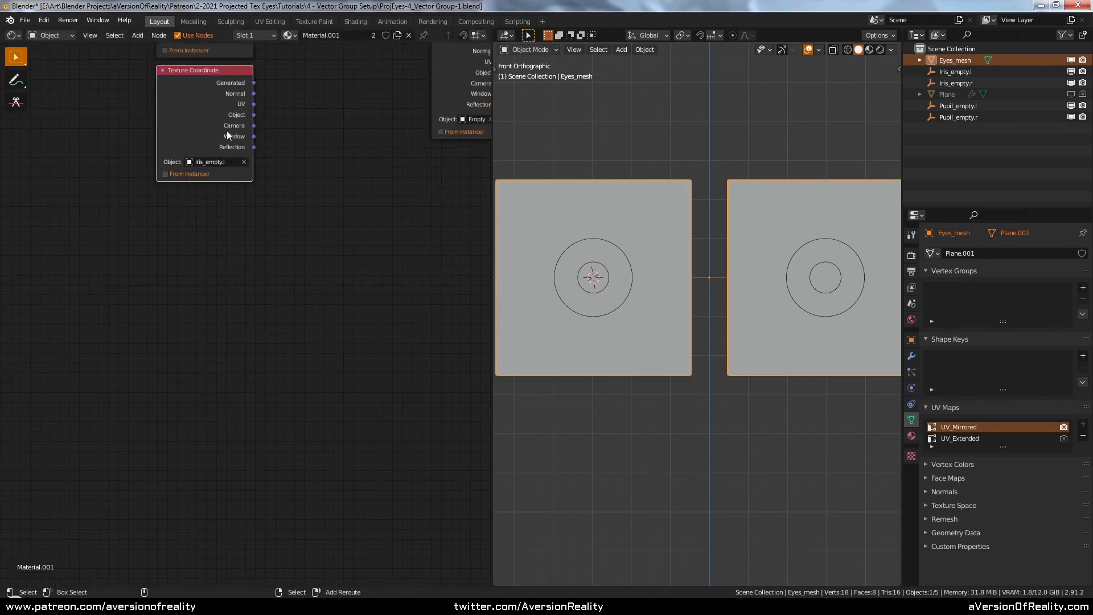
pyautogui.hotkey('shift', 'd')
pyautogui.click(227, 256)
pyautogui.click(210, 287)
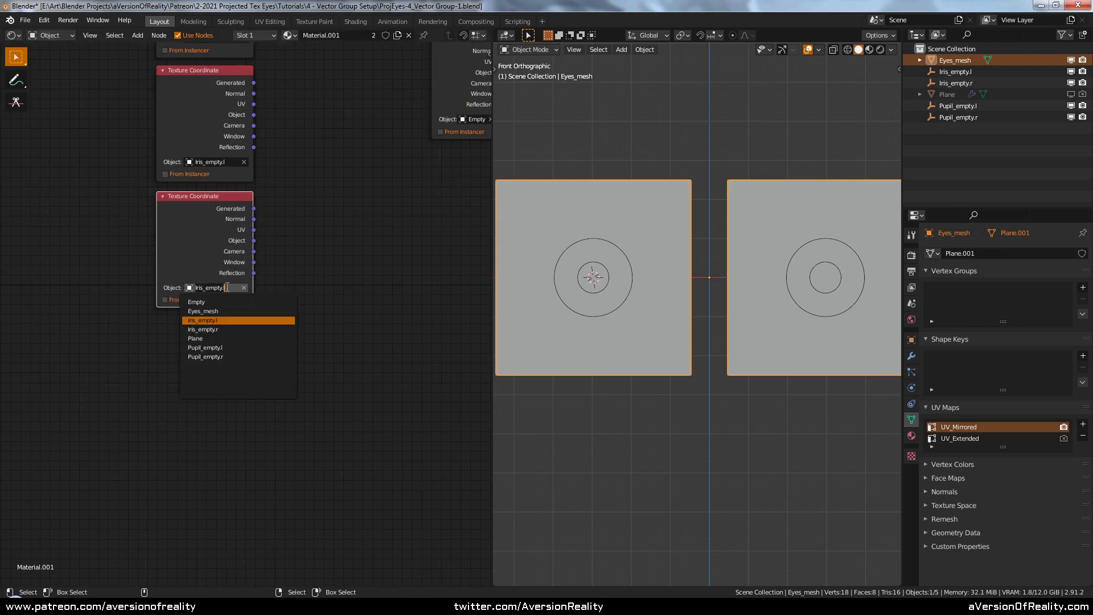
pyautogui.click(243, 356)
# Step: Duplicate the Pupil_empty.r Texture Coordinate node straight below itself and set the copy's object to Pupil_empty.l
pyautogui.hotkey('shift', 'd')
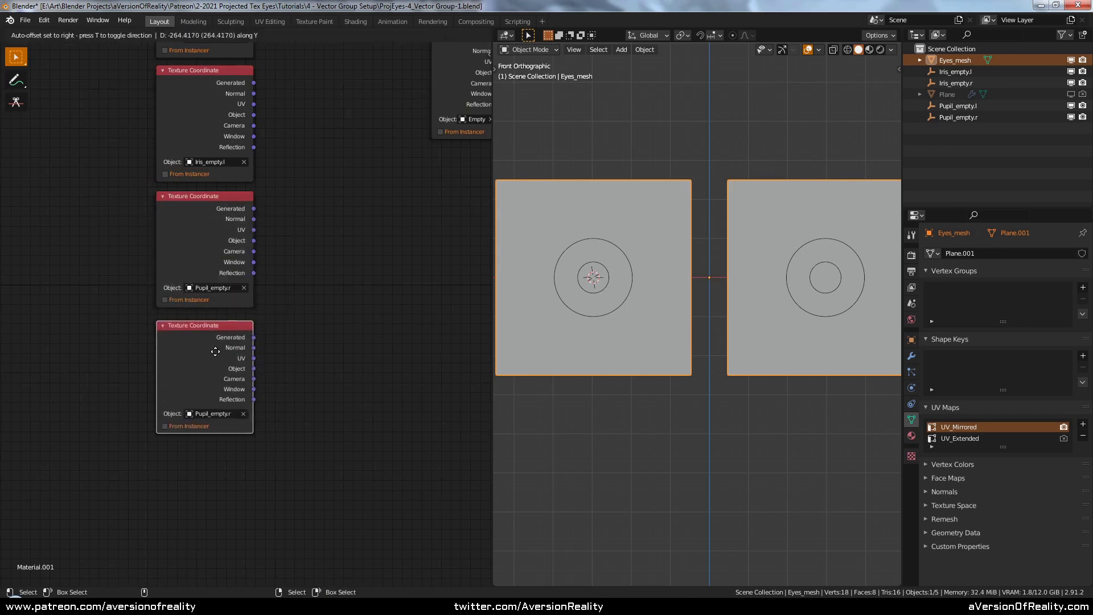
pyautogui.click(215, 393)
pyautogui.click(212, 406)
pyautogui.click(245, 459)
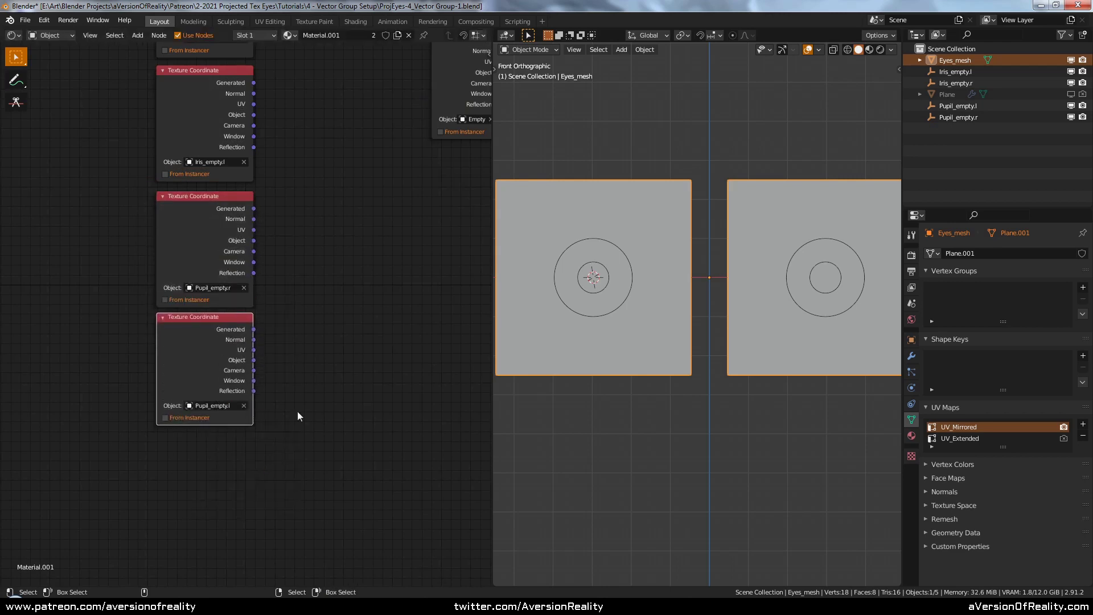
pyautogui.moveTo(297, 411); pyautogui.dragTo(268, 411, button='middle')
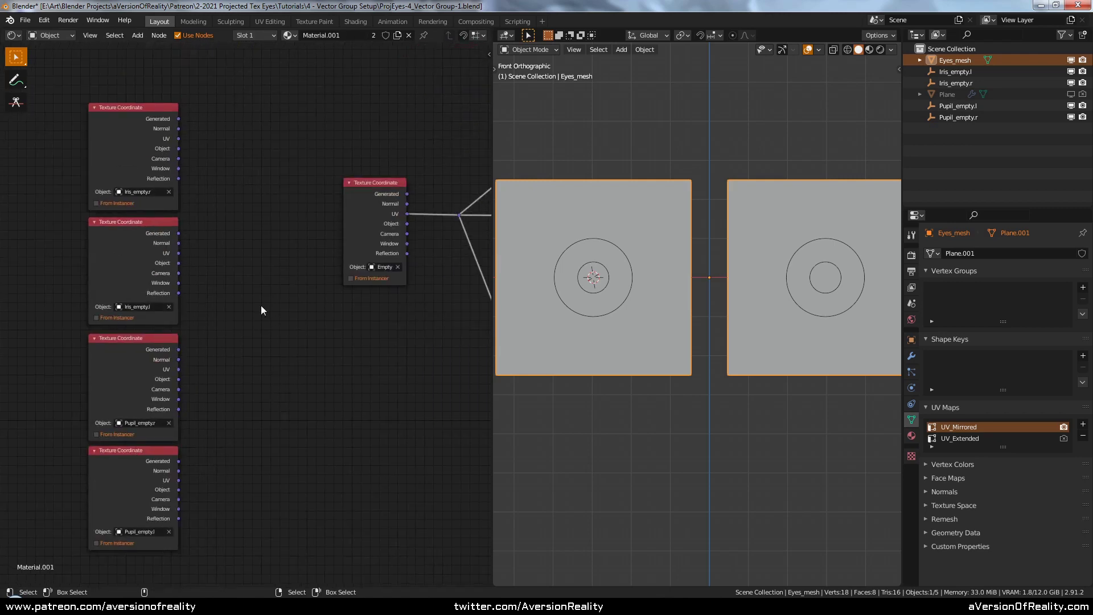
pyautogui.moveTo(263, 251); pyautogui.dragTo(255, 240, button='middle')
pyautogui.scroll(-3, 263, 258)
pyautogui.moveTo(283, 283); pyautogui.dragTo(274, 257, button='middle')
pyautogui.scroll(1, 279, 241)
pyautogui.scroll(1, 243, 205)
pyautogui.moveTo(244, 205); pyautogui.dragTo(244, 253, button='middle')
pyautogui.scroll(-1, 220, 210)
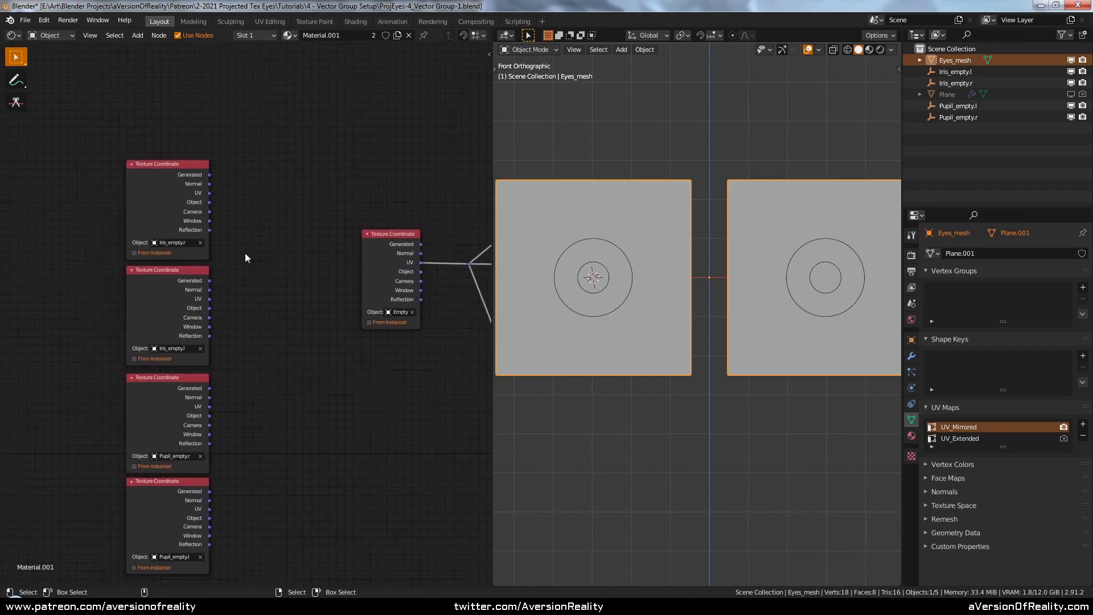
# Step: Save the file and combine all the UV node frames and the loose node below them into one node group
pyautogui.moveTo(351, 247); pyautogui.dragTo(249, 265, button='middle')
pyautogui.scroll(-3, 323, 254)
pyautogui.moveTo(348, 250); pyautogui.dragTo(299, 228, button='middle')
pyautogui.hotkey('ctrl', 's')
pyautogui.press('Home')
pyautogui.moveTo(320, 244); pyautogui.dragTo(338, 248)
pyautogui.moveTo(347, 218); pyautogui.dragTo(439, 215, button='middle')
pyautogui.press('b')
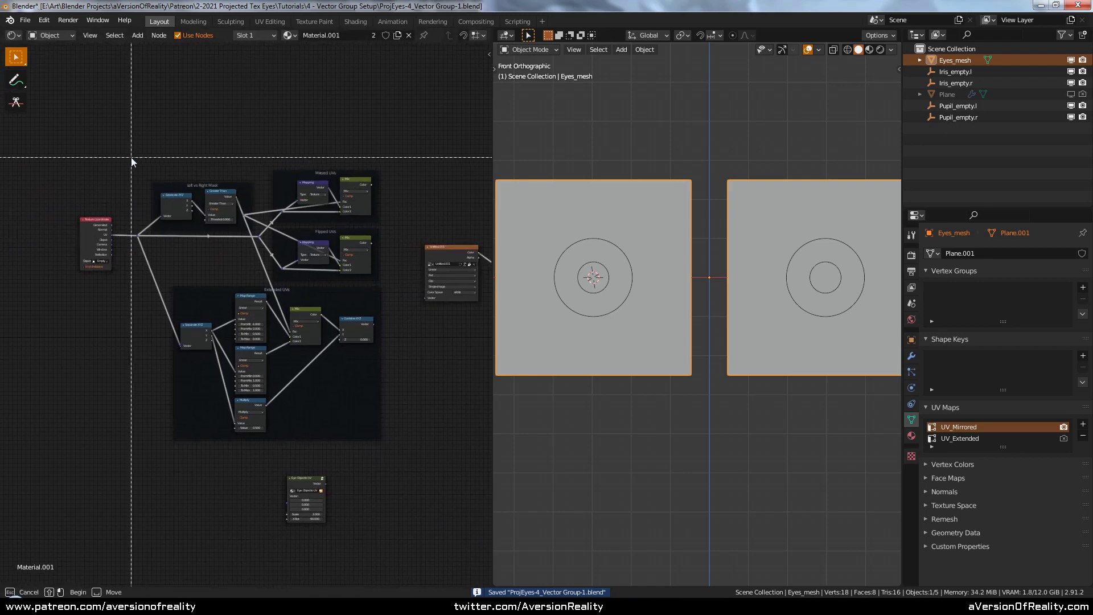
pyautogui.moveTo(131, 157); pyautogui.dragTo(392, 530)
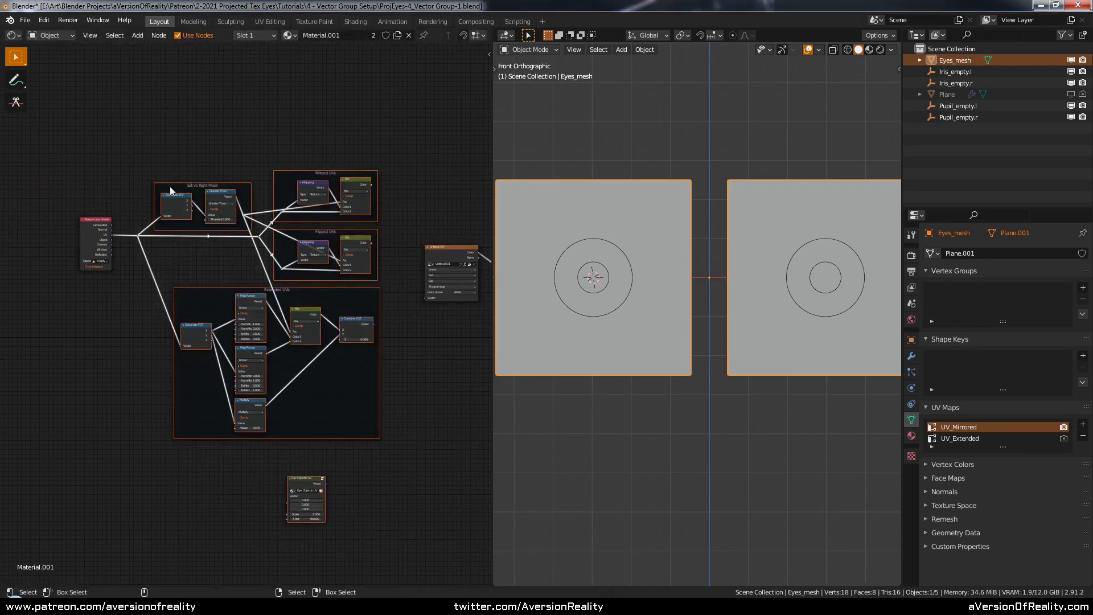
pyautogui.hotkey('ctrl', 'g')
# Step: Leave the new node group and place its node beside the original Texture Coordinate node with some space between them
pyautogui.moveTo(195, 169); pyautogui.dragTo(282, 178, button='middle')
pyautogui.scroll(4, 246, 256)
pyautogui.moveTo(185, 333); pyautogui.dragTo(143, 317)
pyautogui.moveTo(158, 280); pyautogui.dragTo(259, 251, button='middle')
pyautogui.scroll(5, 258, 251)
pyautogui.press('Tab')
pyautogui.moveTo(256, 343); pyautogui.dragTo(129, 214)
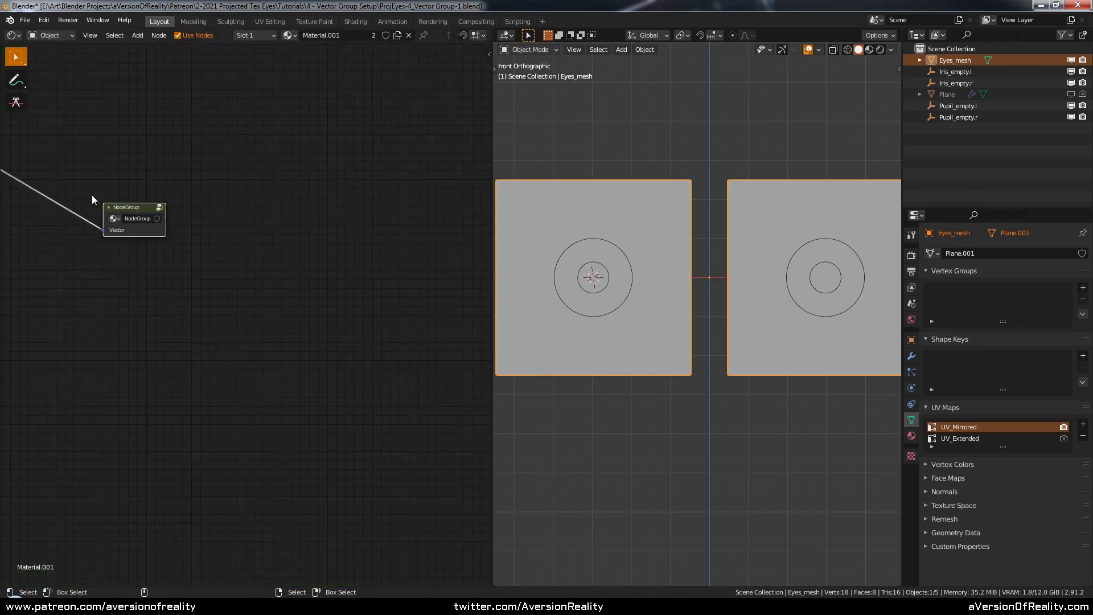
pyautogui.moveTo(98, 193); pyautogui.dragTo(390, 273, button='middle')
pyautogui.press('g')
pyautogui.click(313, 212)
pyautogui.moveTo(227, 229); pyautogui.dragTo(170, 227)
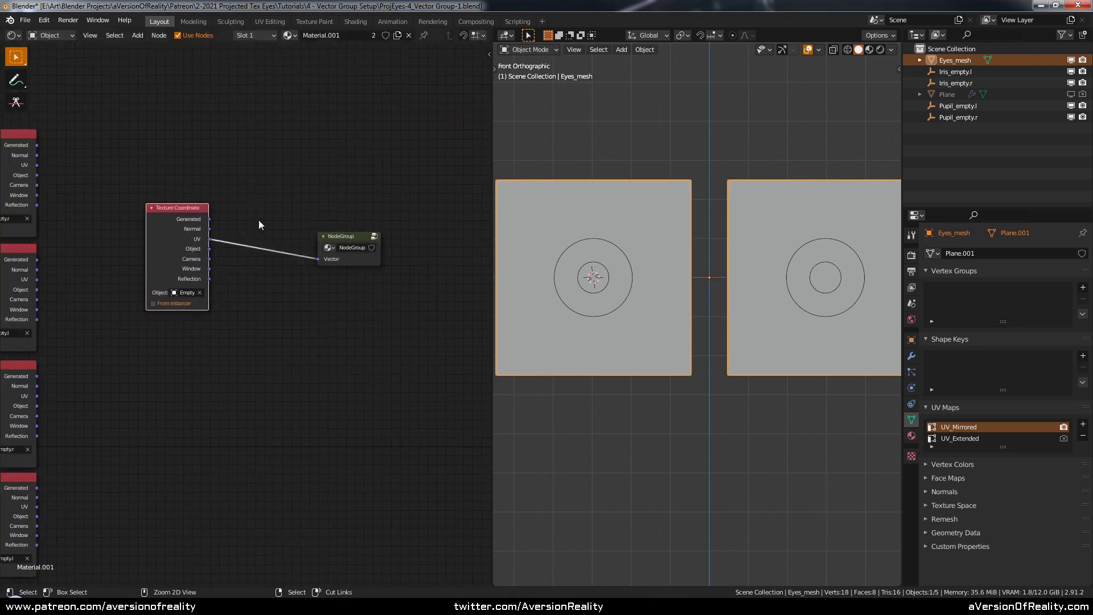
# Step: Cut the link between the Texture Coordinate's UV output and the node group, and shift the NodeGroup node
pyautogui.keyDown('ctrl'); pyautogui.moveTo(258, 220); pyautogui.dragTo(268, 272, button='right'); pyautogui.keyUp('ctrl')
pyautogui.moveTo(336, 237); pyautogui.dragTo(394, 230)
pyautogui.scroll(2, 336, 270)
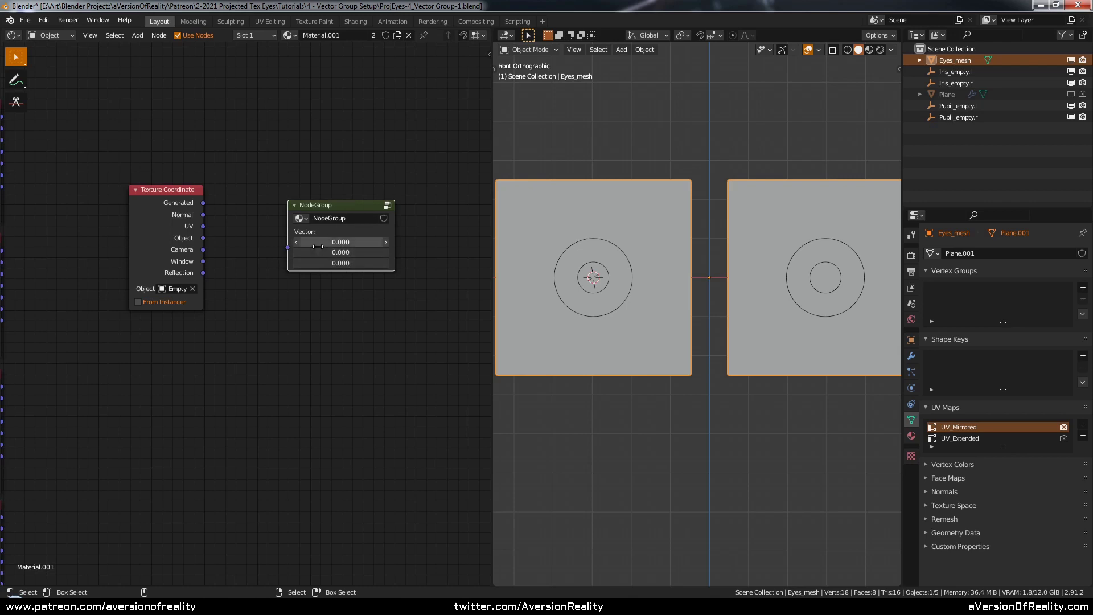
# Step: Open the NodeGroup for editing and move its Group Input node further away from the other nodes
pyautogui.press('Tab')
pyautogui.click(312, 268)
pyautogui.moveTo(300, 268); pyautogui.dragTo(270, 247, button='middle')
pyautogui.moveTo(206, 264); pyautogui.dragTo(167, 244)
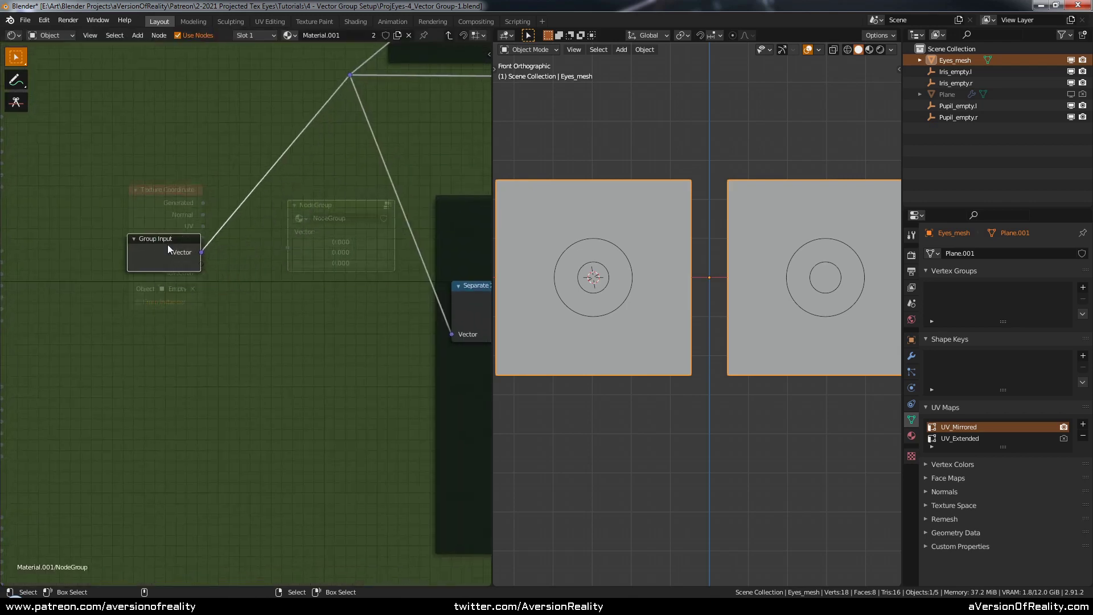
pyautogui.click(239, 242)
# Step: Add a Diffuse BSDF node inside the group, connect its Normal socket to a new group input, and leave the group
pyautogui.scroll(-4, 307, 238)
pyautogui.moveTo(308, 237); pyautogui.dragTo(318, 275, button='middle')
pyautogui.scroll(3, 298, 316)
pyautogui.scroll(2, 301, 279)
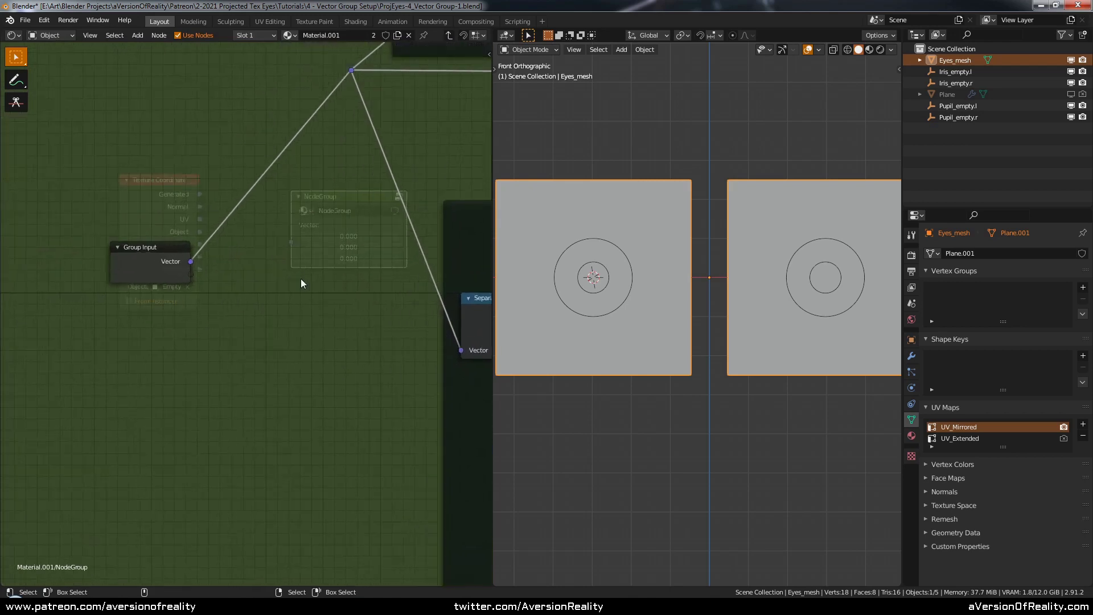
pyautogui.hotkey('shift', 'a')
pyautogui.moveTo(266, 274)
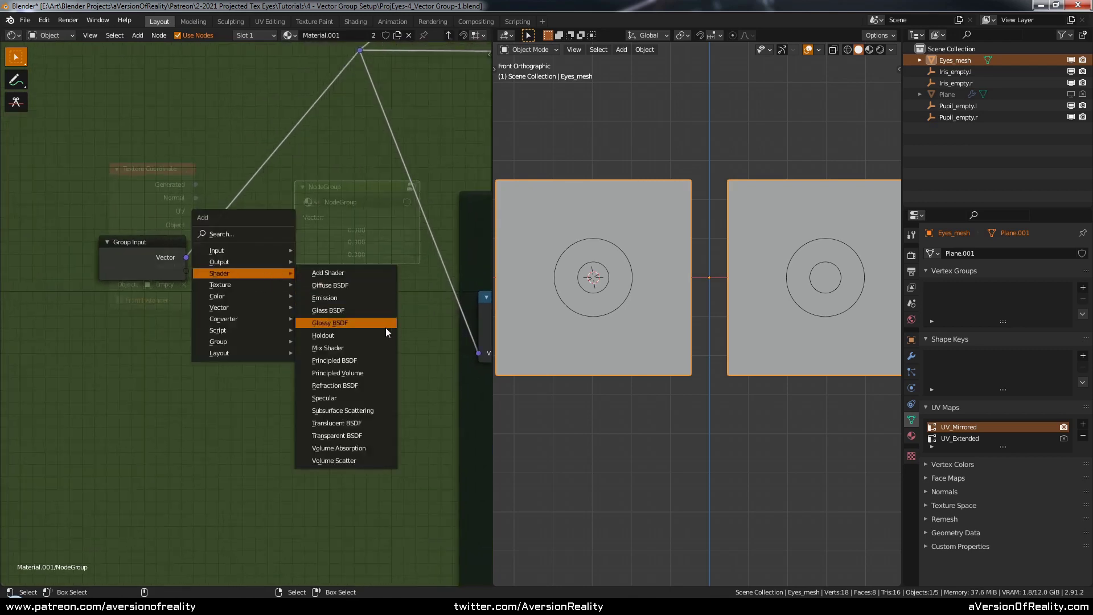
pyautogui.click(336, 285)
pyautogui.click(285, 319)
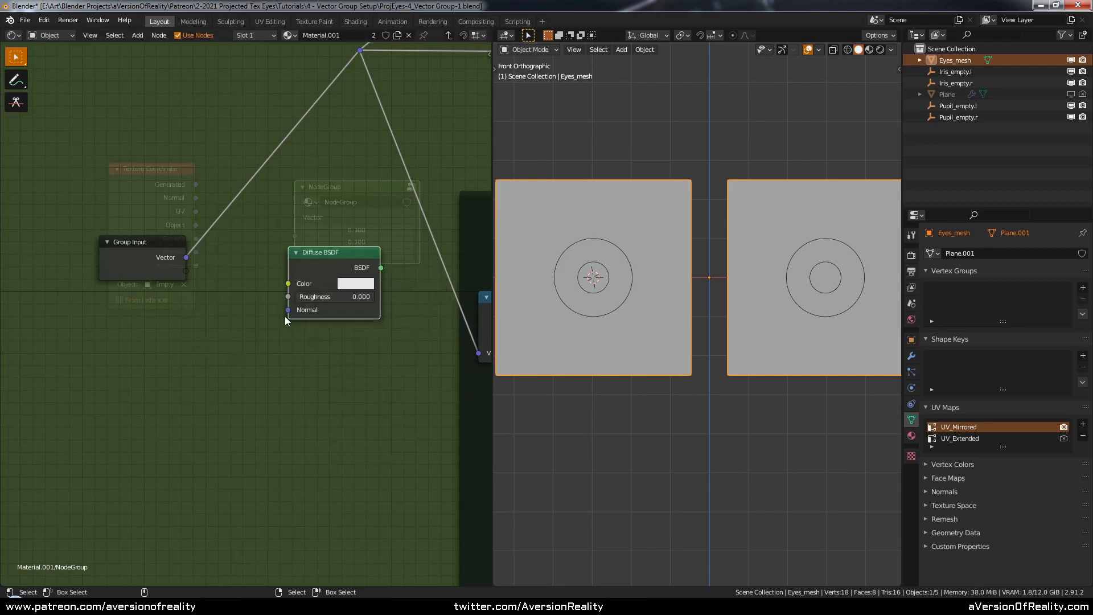
pyautogui.moveTo(288, 310); pyautogui.dragTo(190, 274)
pyautogui.press('Tab')
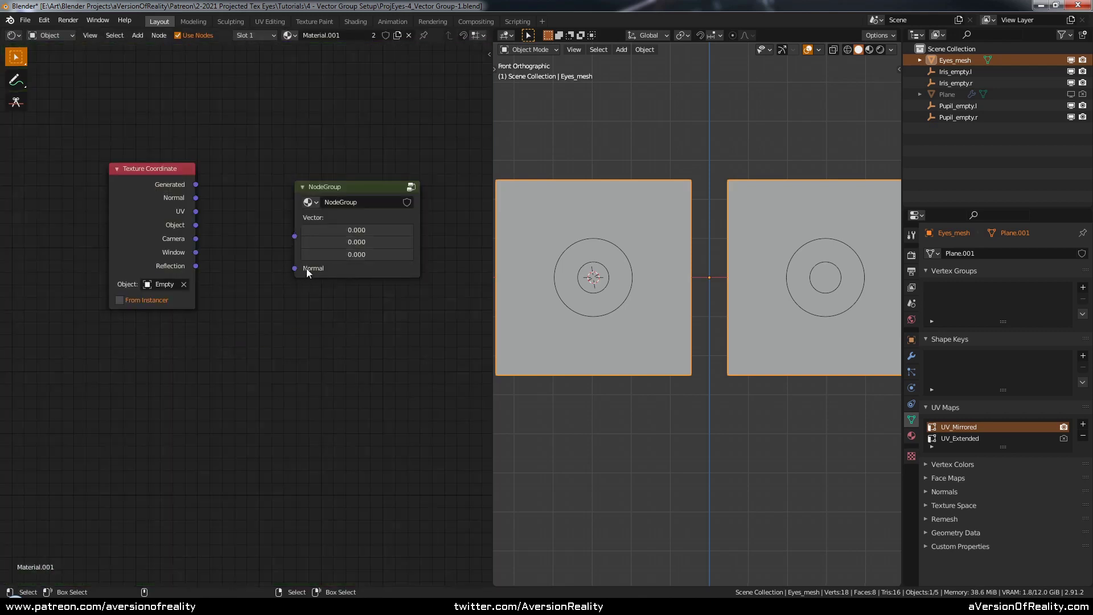
# Step: Reopen the node group, show its interface settings, and remove the Vector input
pyautogui.scroll(-1, 306, 268)
pyautogui.scroll(-1, 306, 268)
pyautogui.click(325, 222)
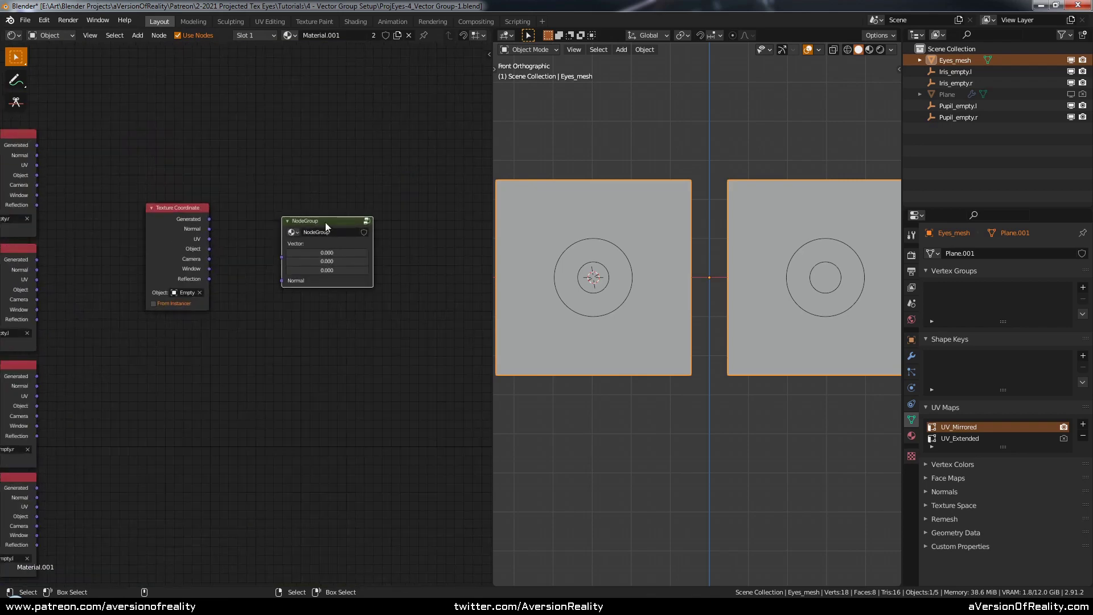
pyautogui.press('Tab')
pyautogui.press('n')
pyautogui.click(485, 58)
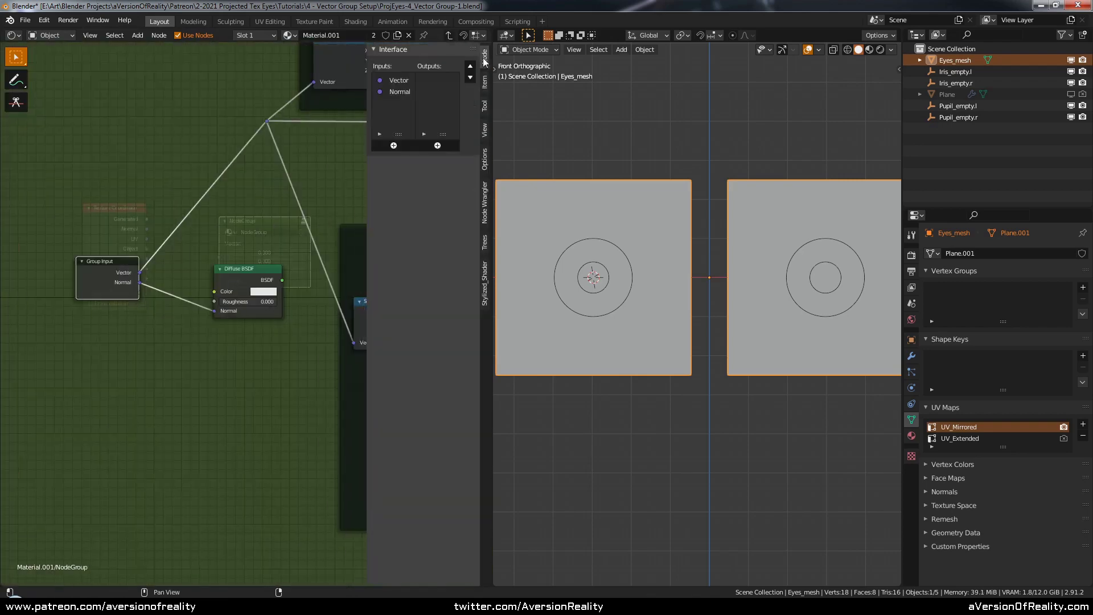
pyautogui.click(402, 81)
pyautogui.click(470, 160)
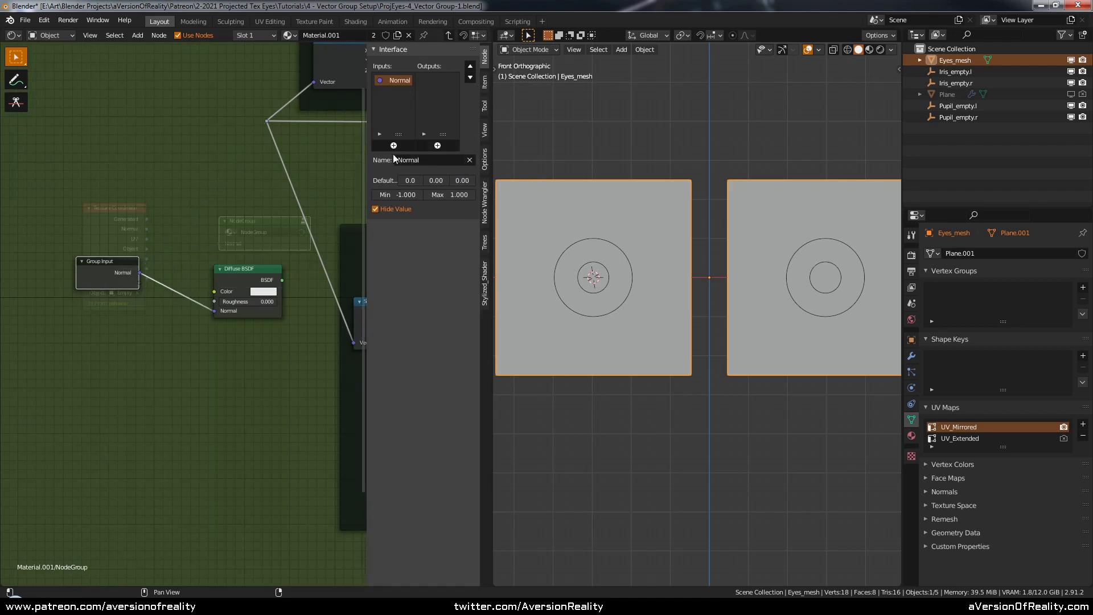
# Step: Try adding three further inputs to the node group's interface, and remove them again
pyautogui.click(394, 146)
pyautogui.click(393, 146)
pyautogui.click(393, 146)
pyautogui.press('Tab')
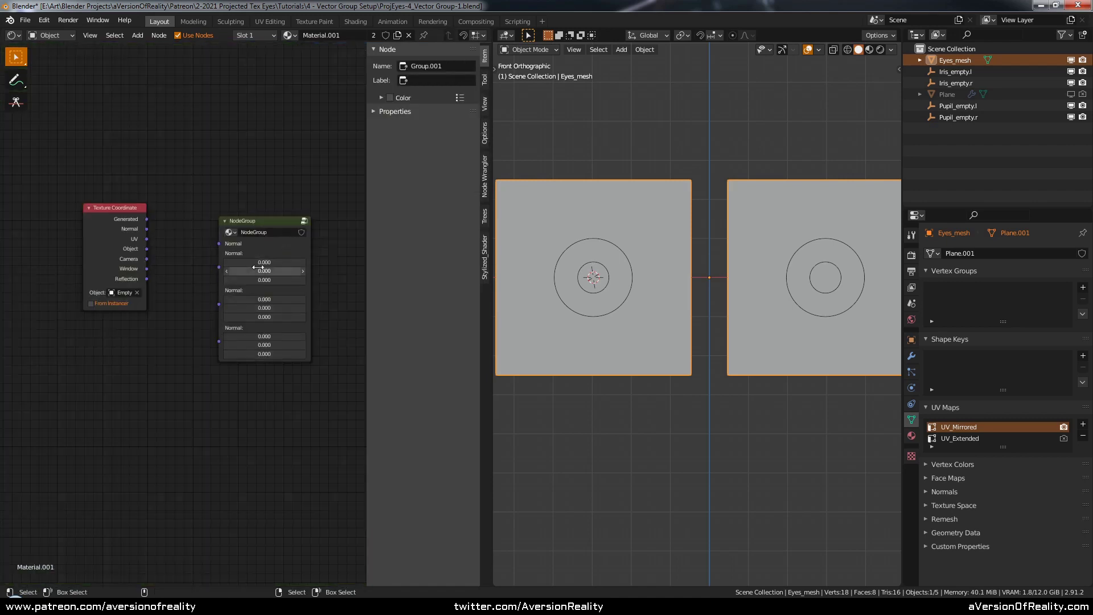
pyautogui.press('Tab')
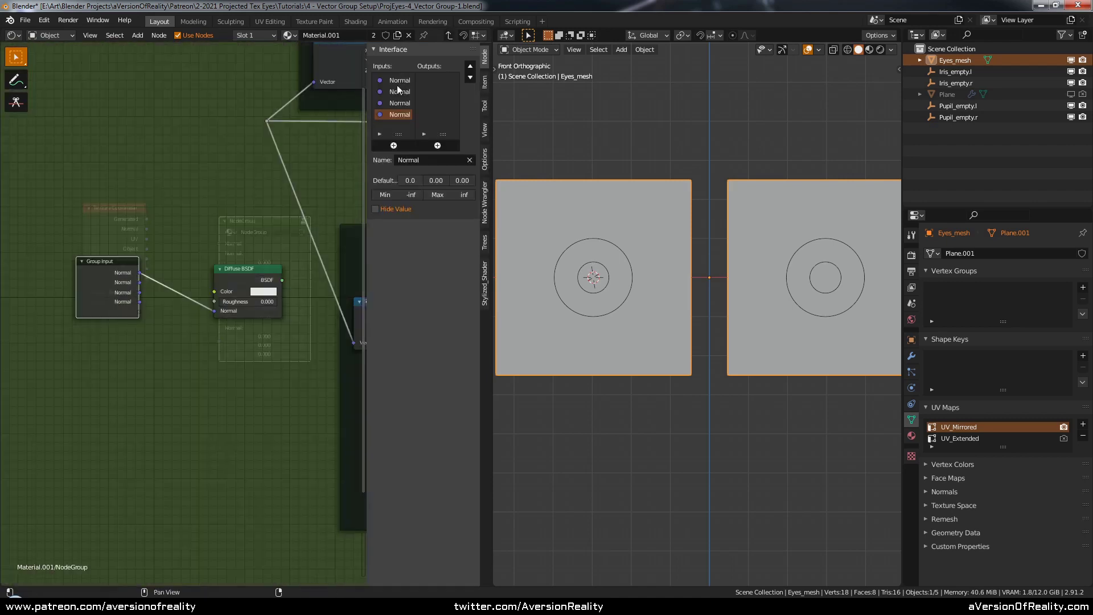
pyautogui.click(470, 160)
pyautogui.click(469, 160)
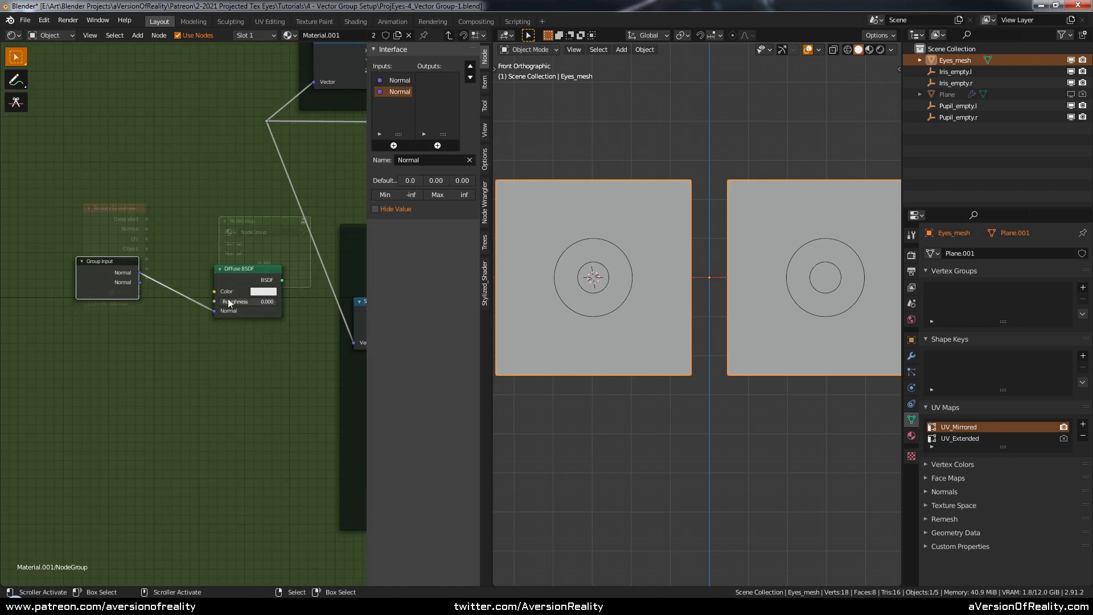
pyautogui.click(470, 160)
# Step: Create four more Normal group inputs from the Diffuse BSDF's Normal socket, cutting the links so only the inputs remain
pyautogui.moveTo(214, 311)
pyautogui.mouseDown()
pyautogui.moveTo(143, 282)
pyautogui.moveTo(144, 295)
pyautogui.moveTo(134, 292)
pyautogui.moveTo(161, 299)
pyautogui.moveTo(140, 292)
pyautogui.mouseUp()
pyautogui.keyDown('ctrl'); pyautogui.moveTo(175, 289); pyautogui.dragTo(180, 311, button='right'); pyautogui.keyUp('ctrl')
pyautogui.moveTo(214, 311); pyautogui.dragTo(141, 301)
pyautogui.keyDown('ctrl'); pyautogui.moveTo(180, 290); pyautogui.dragTo(182, 313, button='right'); pyautogui.keyUp('ctrl')
pyautogui.moveTo(214, 311); pyautogui.dragTo(142, 313)
pyautogui.keyDown('ctrl'); pyautogui.moveTo(188, 292); pyautogui.dragTo(175, 315, button='right'); pyautogui.keyUp('ctrl')
pyautogui.click(136, 311)
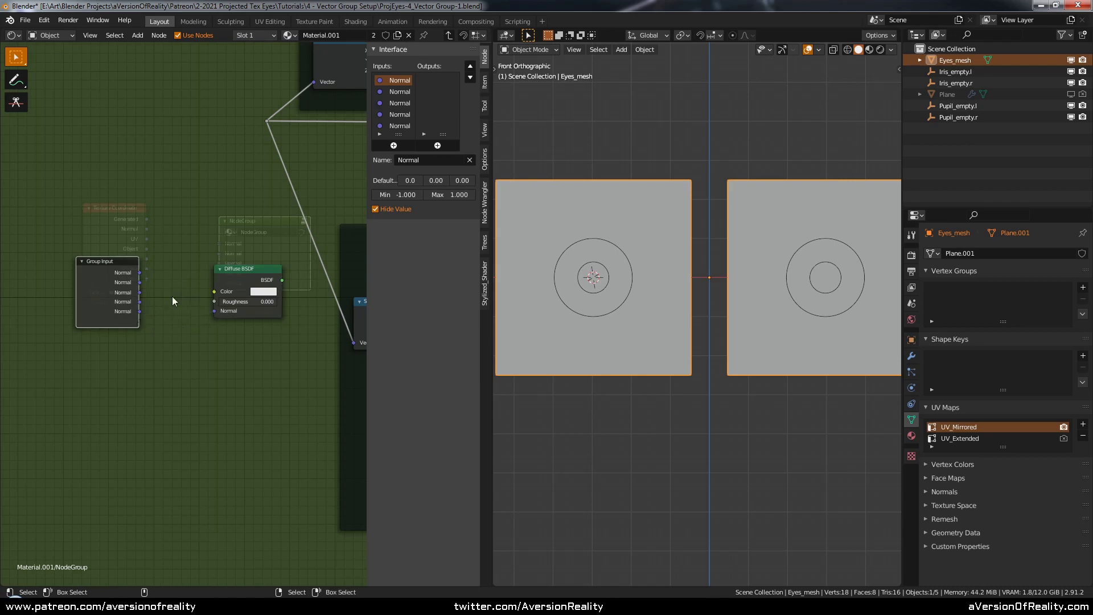
pyautogui.press('Tab')
pyautogui.press('Tab')
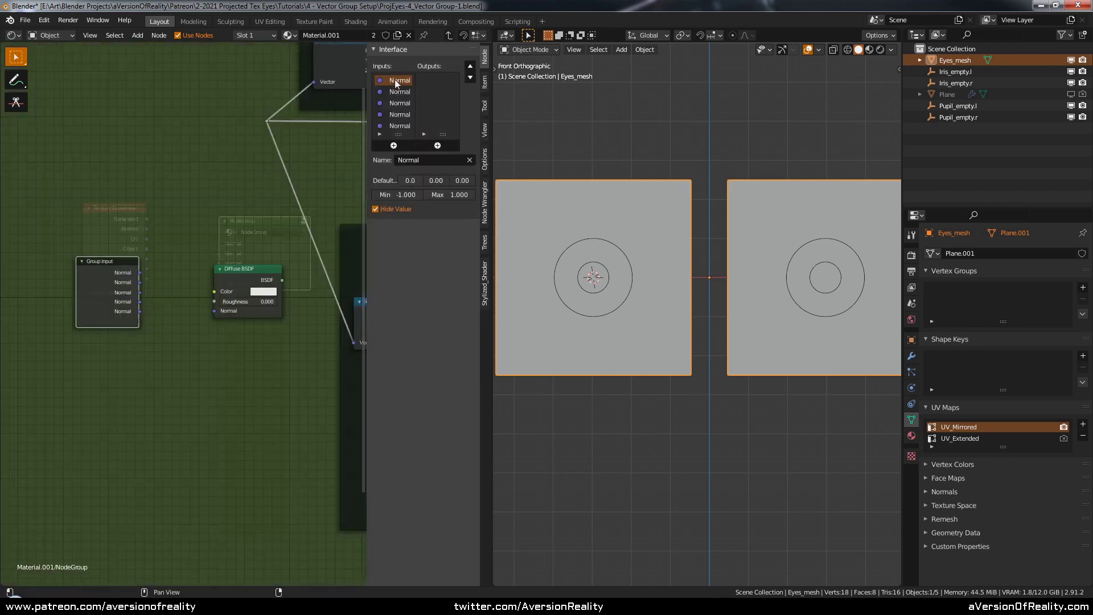
# Step: Rename the first three group inputs as UV, Iris.r and Iris.l
pyautogui.write('UV')
pyautogui.press('Return')
pyautogui.doubleClick(393, 92)
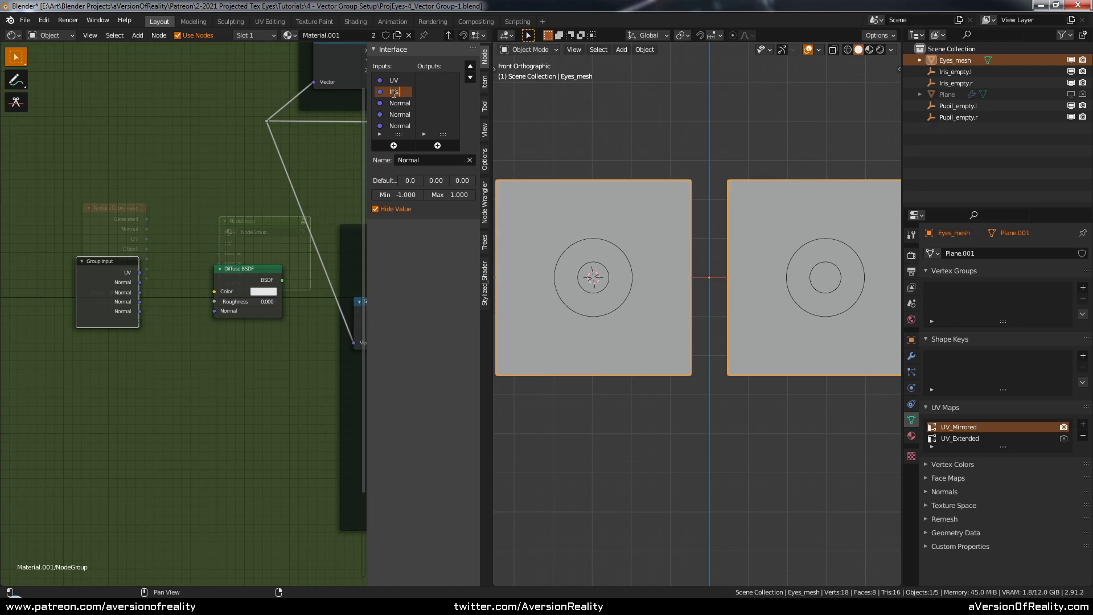
pyautogui.doubleClick(400, 103)
pyautogui.press('BackSpace')
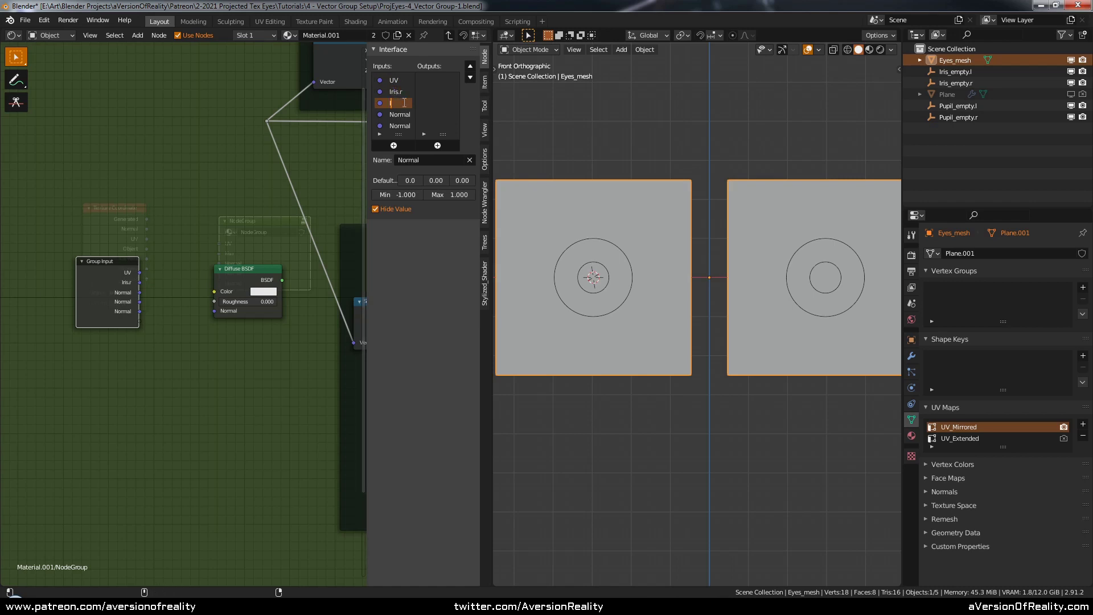
pyautogui.write('Iris.l')
pyautogui.press('Return')
# Step: Rename the last two group inputs as Pupil.r and Pupil.l, hide the interface settings and leave the node group
pyautogui.doubleClick(406, 113)
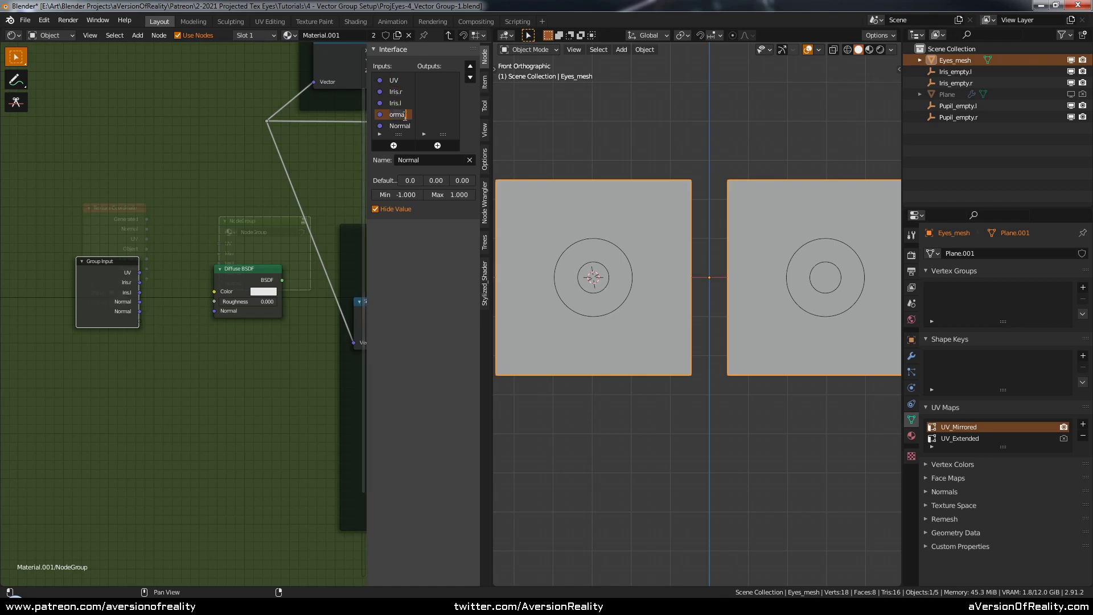
pyautogui.write('Pupil.r')
pyautogui.press('Return')
pyautogui.click(410, 126)
pyautogui.write('Pu')
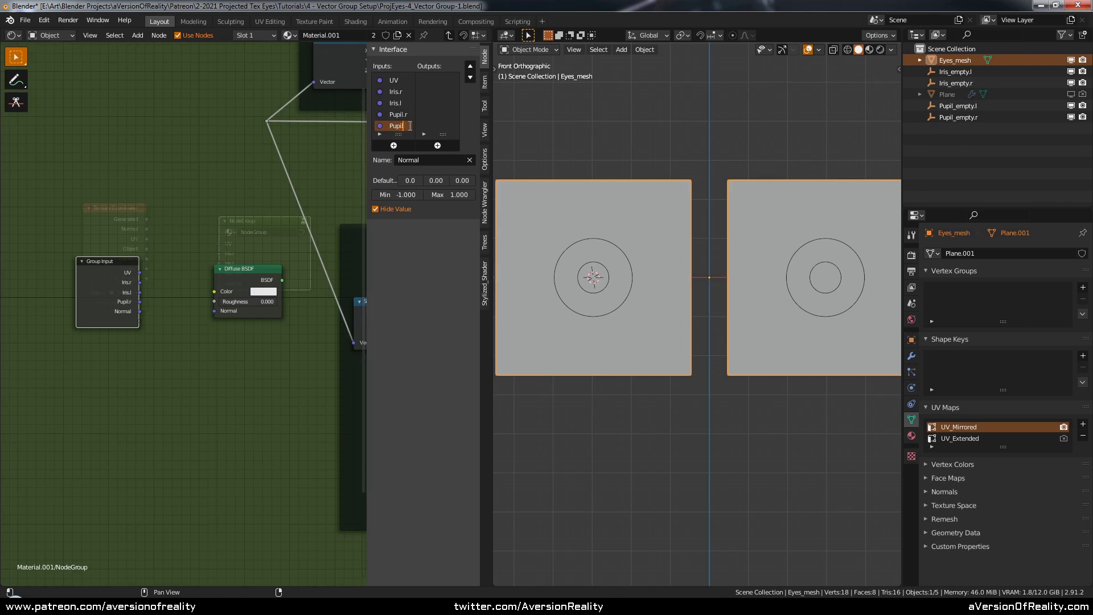
pyautogui.press('Return')
pyautogui.press('n')
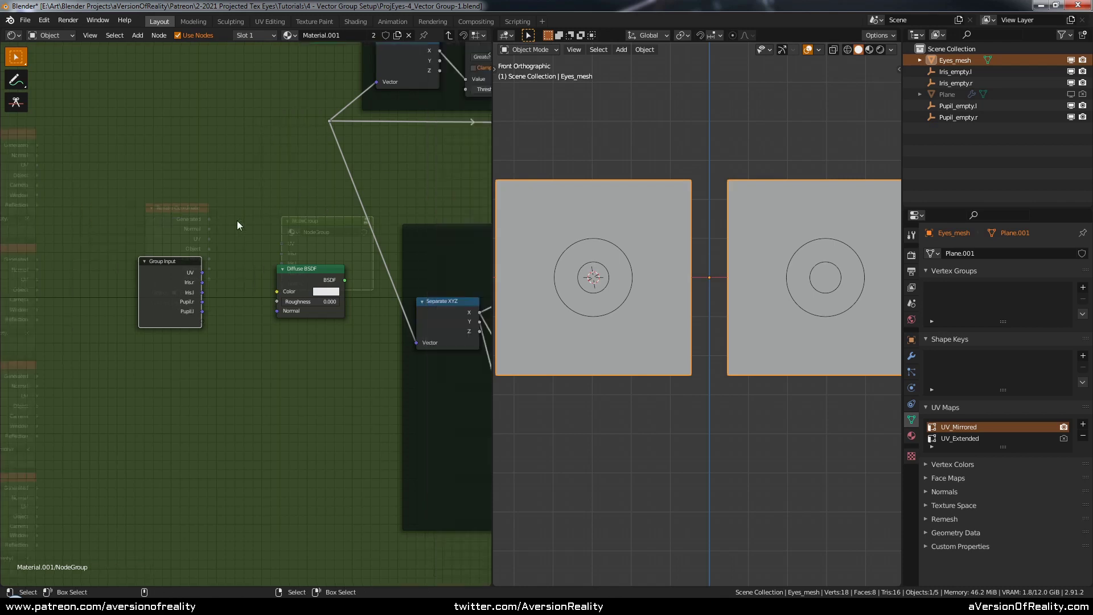
pyautogui.press('Tab')
# Step: Clear the Empty object from the original Texture Coordinate node and link its UV output to the group's UV input
pyautogui.moveTo(195, 206); pyautogui.dragTo(296, 187, button='middle')
pyautogui.moveTo(294, 238); pyautogui.dragTo(284, 303, button='middle')
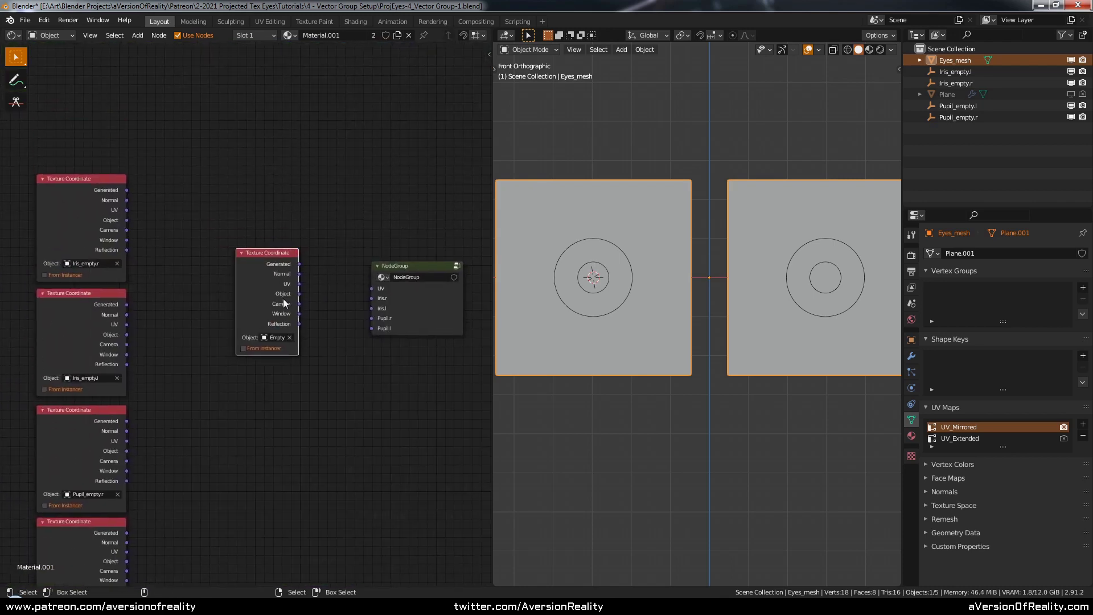
pyautogui.click(280, 338)
pyautogui.moveTo(300, 283); pyautogui.dragTo(368, 289)
# Step: Move the linked Texture Coordinate node above the node group and hide its unused sockets
pyautogui.moveTo(286, 292); pyautogui.dragTo(268, 163)
pyautogui.hotkey('ctrl', 'h')
pyautogui.scroll(-2, 324, 188)
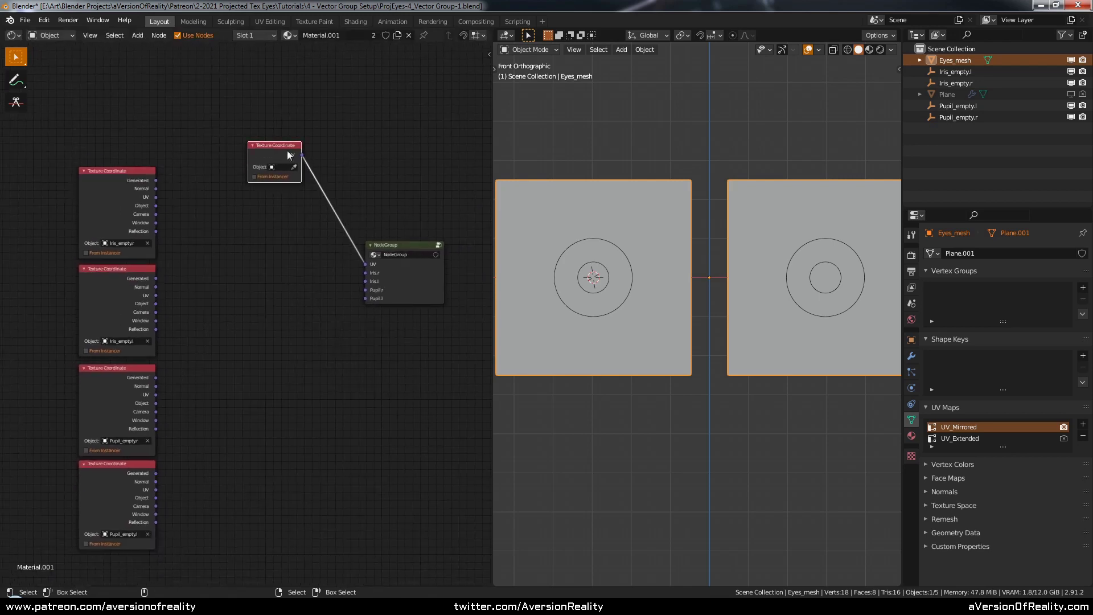
# Step: Add a UV Map node just below the UV Texture Coordinate node and set its map to UV_Mirrored
pyautogui.scroll(1, 282, 177)
pyautogui.scroll(1, 251, 242)
pyautogui.hotkey('shift', 'a')
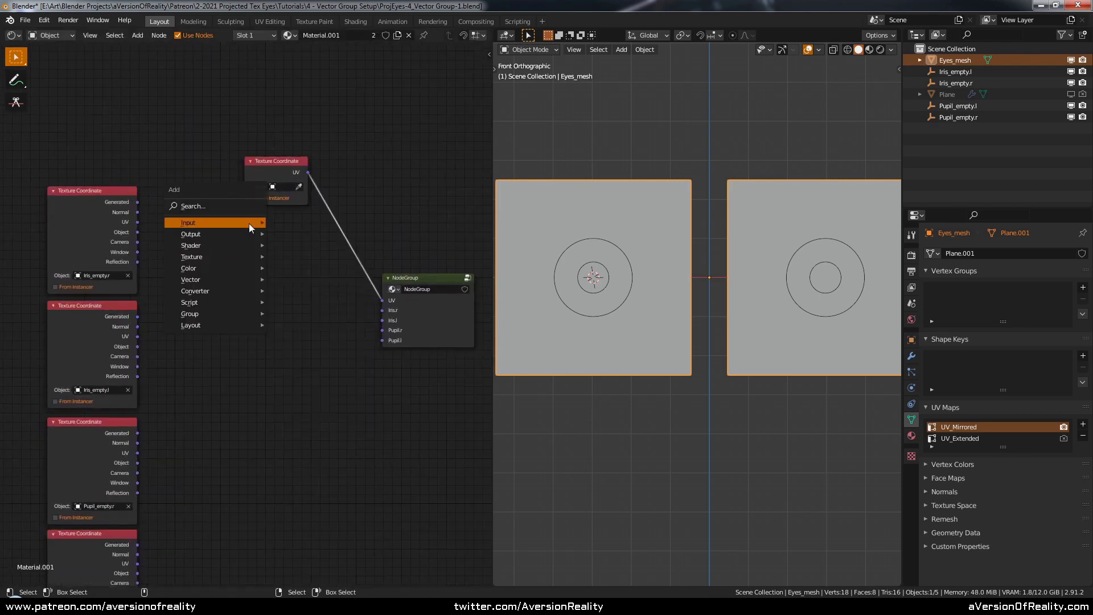
pyautogui.moveTo(248, 223)
pyautogui.click(323, 415)
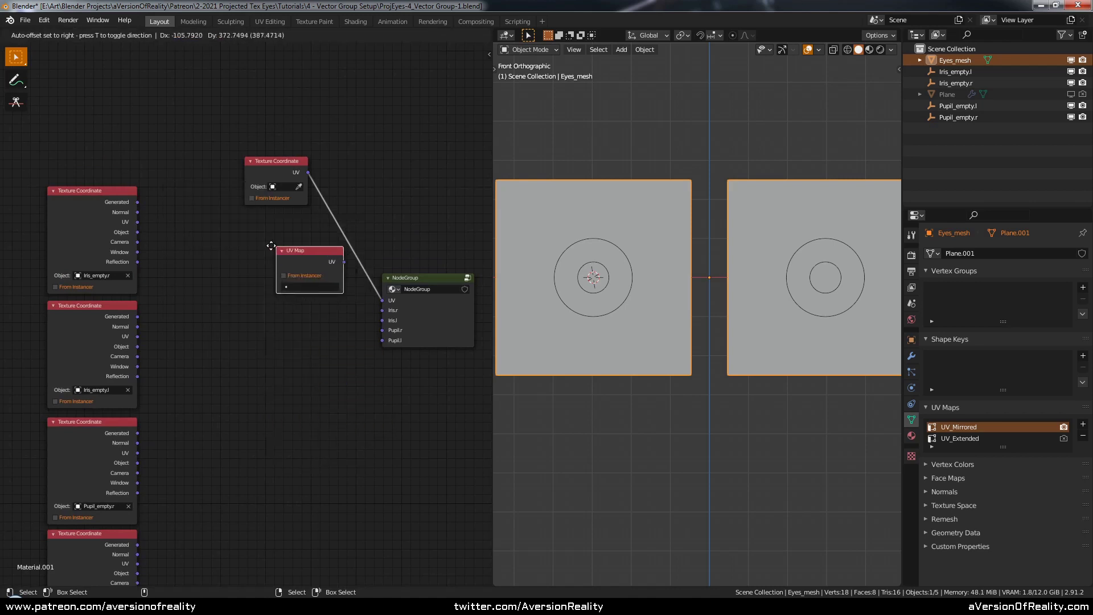
pyautogui.click(292, 276)
pyautogui.click(290, 272)
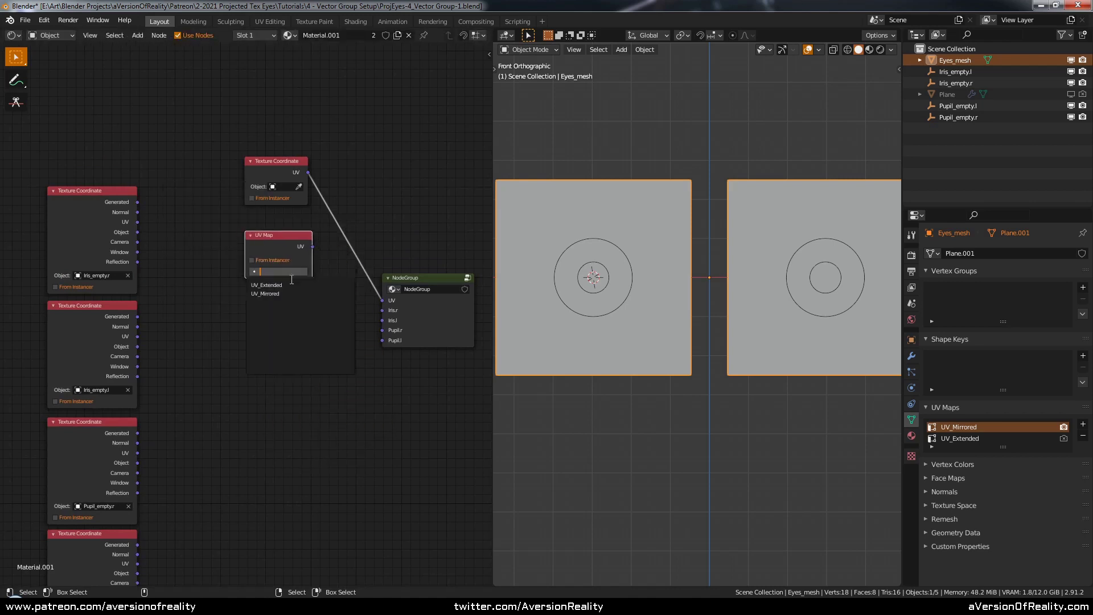
pyautogui.click(292, 293)
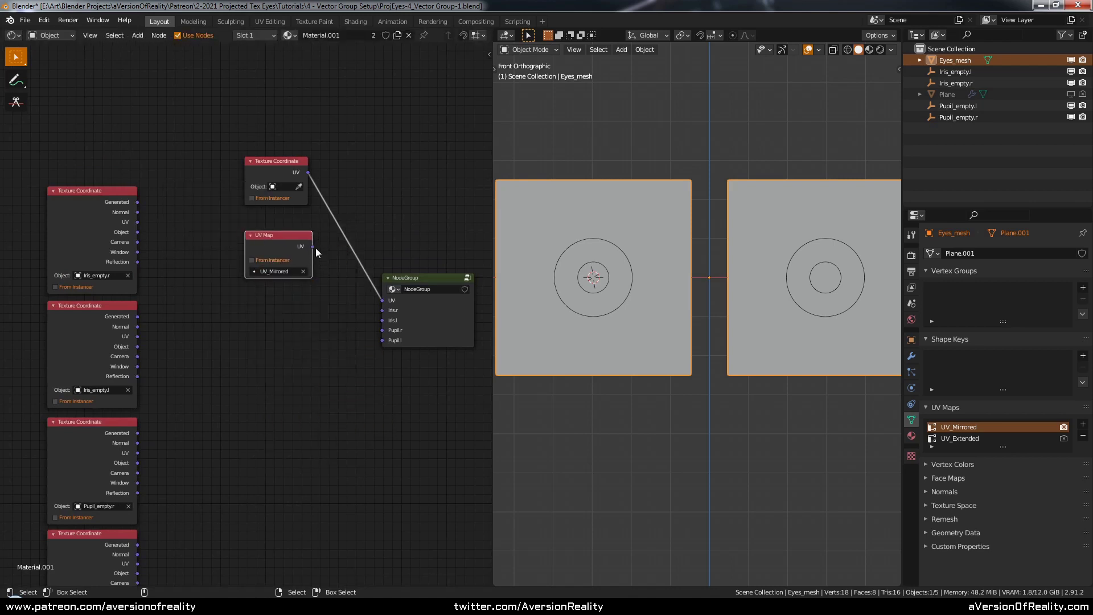
# Step: Replace the UV Texture Coordinate node with the UV Map node, linking its UV output to the group's UV input
pyautogui.moveTo(312, 246); pyautogui.dragTo(382, 300)
pyautogui.click(277, 167)
pyautogui.press('x')
pyautogui.moveTo(275, 255); pyautogui.dragTo(273, 186)
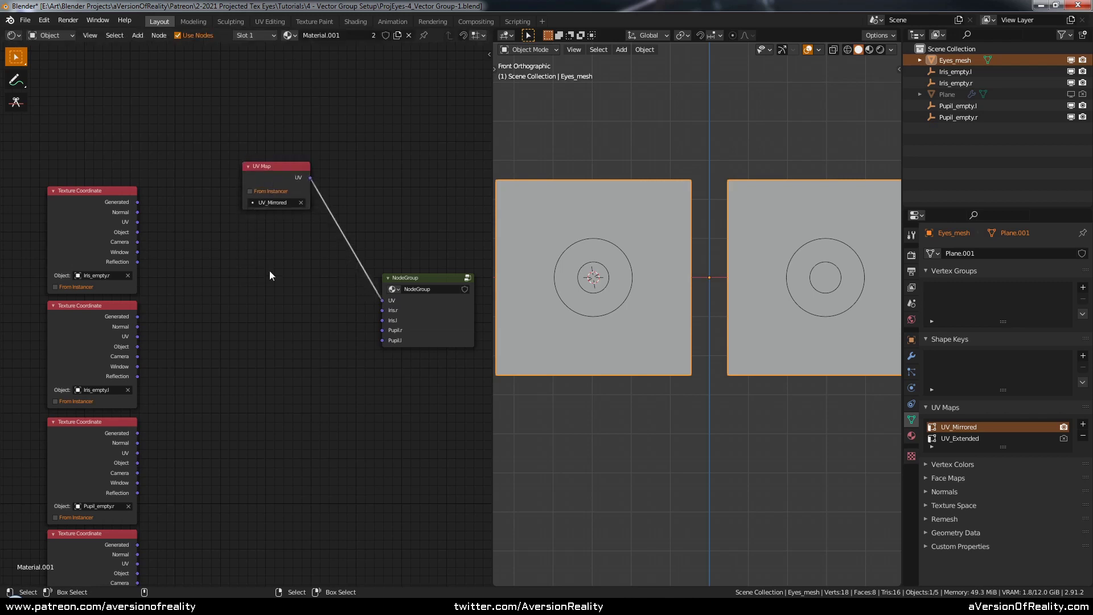
# Step: Link the Object output of the Iris_empty.r Texture Coordinate node to Iris.r below the UV Map node, hiding its unused sockets
pyautogui.scroll(-2, 239, 269)
pyautogui.scroll(1, 185, 265)
pyautogui.moveTo(107, 223); pyautogui.dragTo(393, 309)
pyautogui.scroll(1, 323, 288)
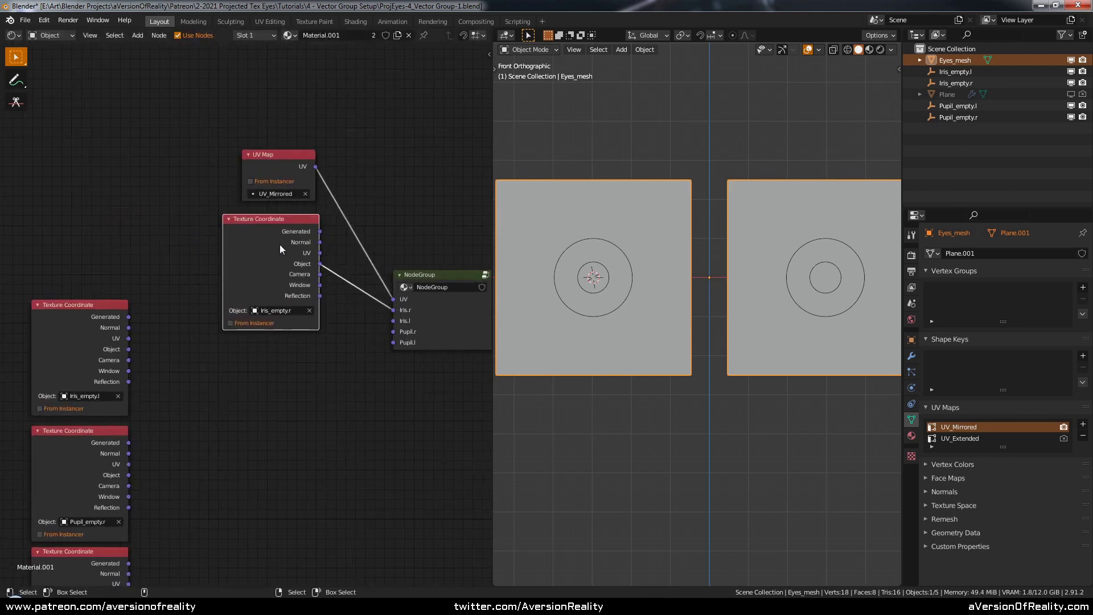
pyautogui.hotkey('ctrl', 'h')
# Step: Link the Object output of the Iris_empty.l Texture Coordinate node to Iris.l and stack it below the previous one, hiding its unused sockets
pyautogui.moveTo(178, 351); pyautogui.dragTo(196, 274, button='middle')
pyautogui.moveTo(118, 267); pyautogui.dragTo(411, 244)
pyautogui.click(296, 231)
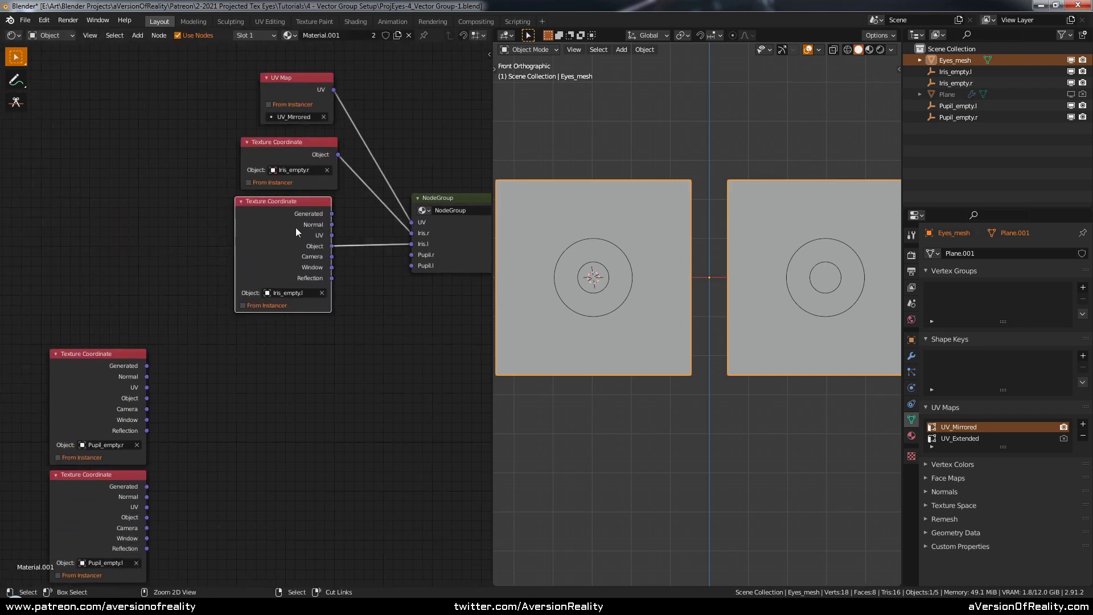
pyautogui.hotkey('ctrl', 'h')
pyautogui.moveTo(293, 230); pyautogui.dragTo(302, 226)
# Step: Link the Object output of the Pupil_empty.r Texture Coordinate node to Pupil.r and add it to the stack, hiding its unused sockets
pyautogui.moveTo(107, 378); pyautogui.dragTo(411, 254)
pyautogui.click(276, 292)
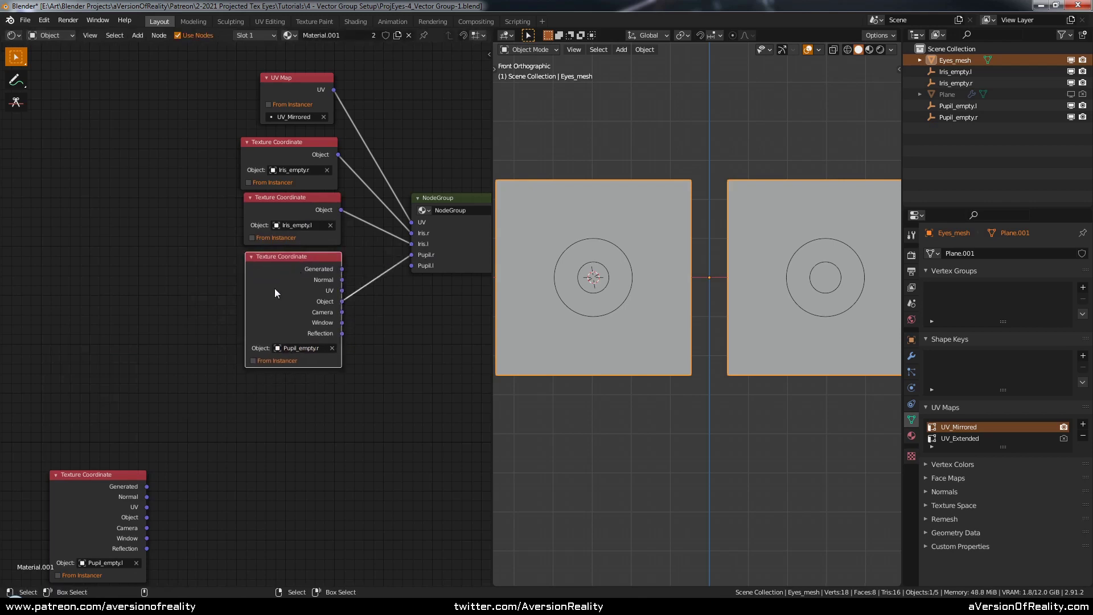
pyautogui.hotkey('ctrl', 'h')
pyautogui.moveTo(275, 293); pyautogui.dragTo(273, 289)
# Step: Place the Pupil_empty.l Texture Coordinate node at the end of the stack, link its Object output to Pupil.l and hide its unused sockets
pyautogui.moveTo(107, 485); pyautogui.dragTo(299, 318)
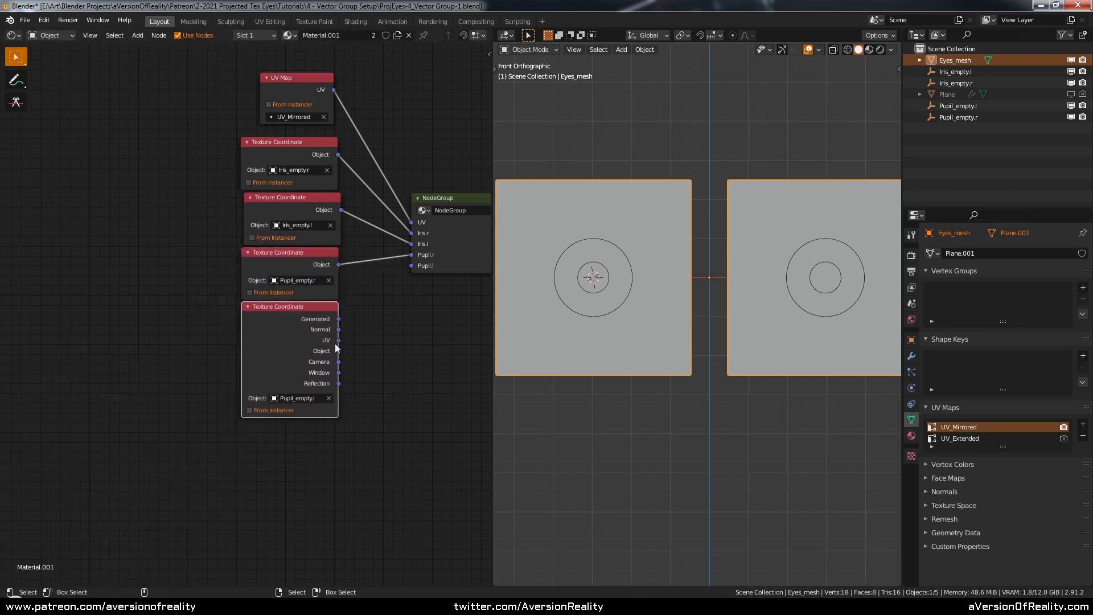
pyautogui.moveTo(339, 350); pyautogui.dragTo(411, 265)
pyautogui.click(288, 327)
pyautogui.hotkey('ctrl', 'h')
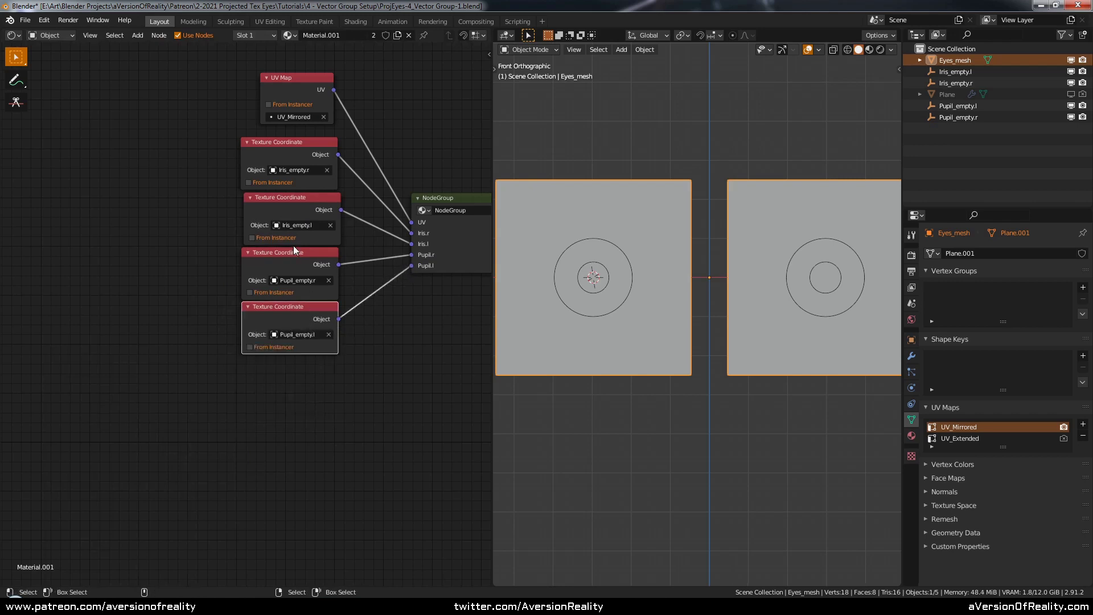
# Step: Align the four empty-based Texture Coordinate nodes in one column by scaling their X spread to 0
pyautogui.press('c')
pyautogui.moveTo(270, 184); pyautogui.dragTo(273, 323)
pyautogui.rightClick(273, 323)
pyautogui.press('s')
pyautogui.press('x')
pyautogui.press('0')
pyautogui.press('Return')
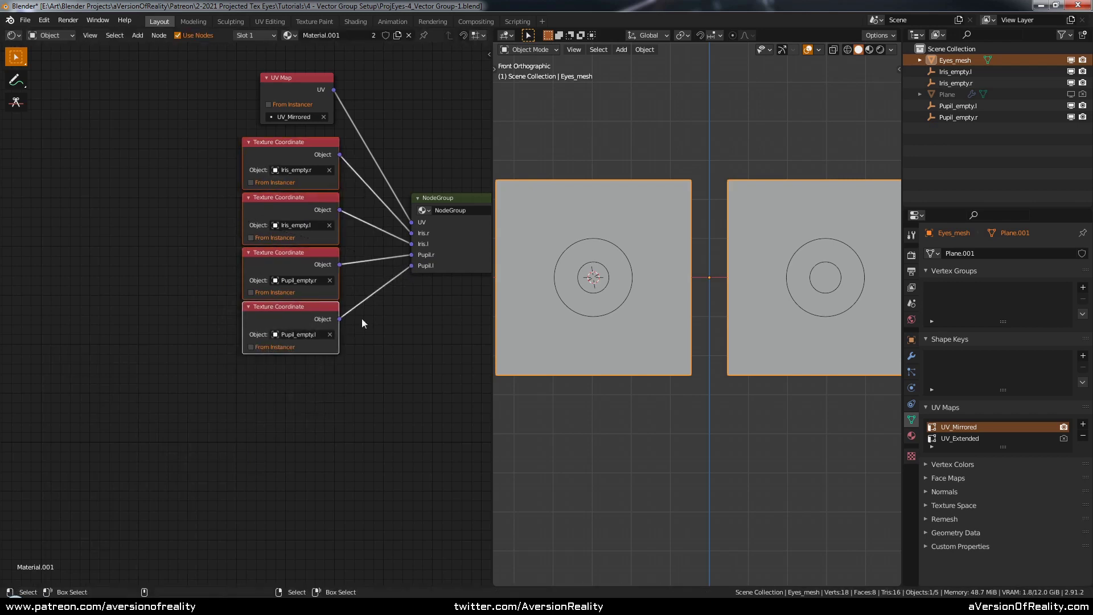
# Step: Even out the vertical spacing of the lowest Texture Coordinate node and the UV Map node above the column
pyautogui.click(306, 315)
pyautogui.press('g')
pyautogui.press('y')
pyautogui.click(378, 293)
pyautogui.scroll(-1, 378, 307)
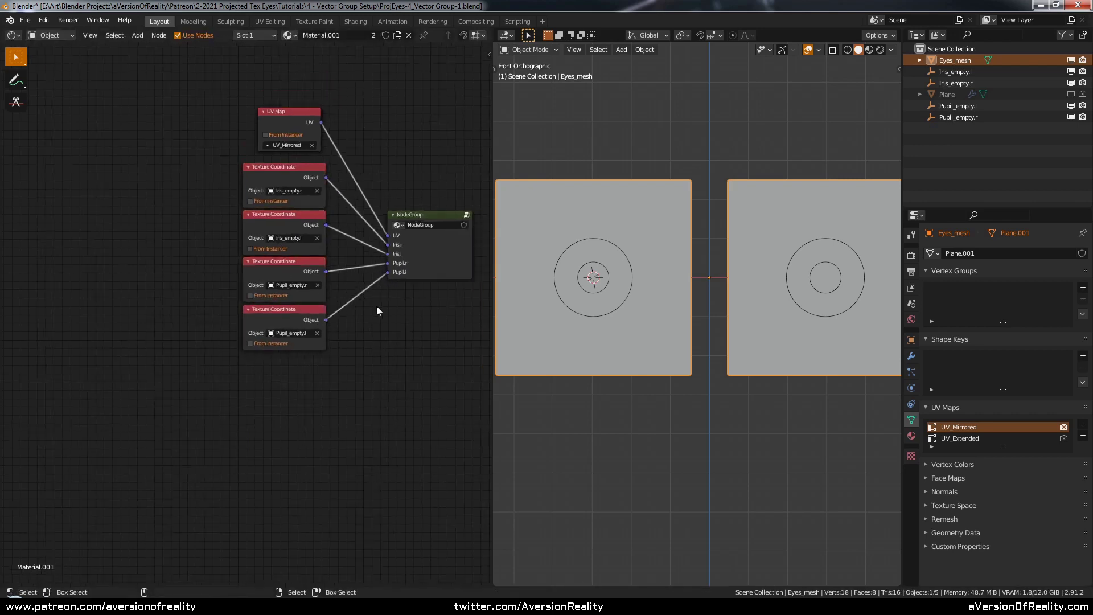
pyautogui.moveTo(378, 310); pyautogui.dragTo(276, 373, button='middle')
pyautogui.moveTo(200, 180); pyautogui.dragTo(203, 185)
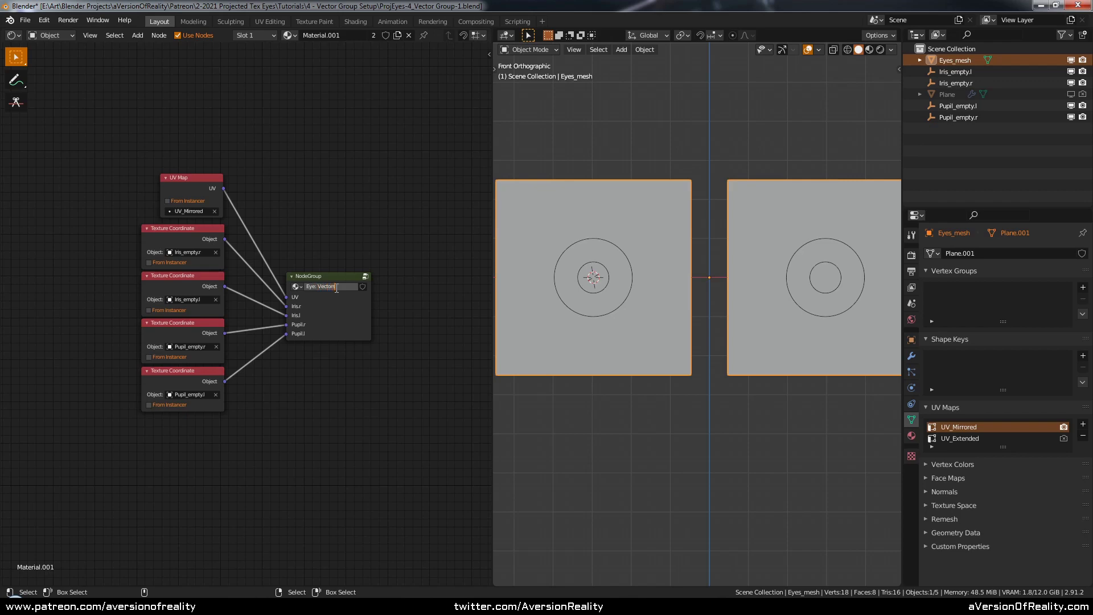
# Step: Rename the node group as Eye: Vectors, give it a fake user and enter it
pyautogui.click(363, 287)
pyautogui.press('Tab')
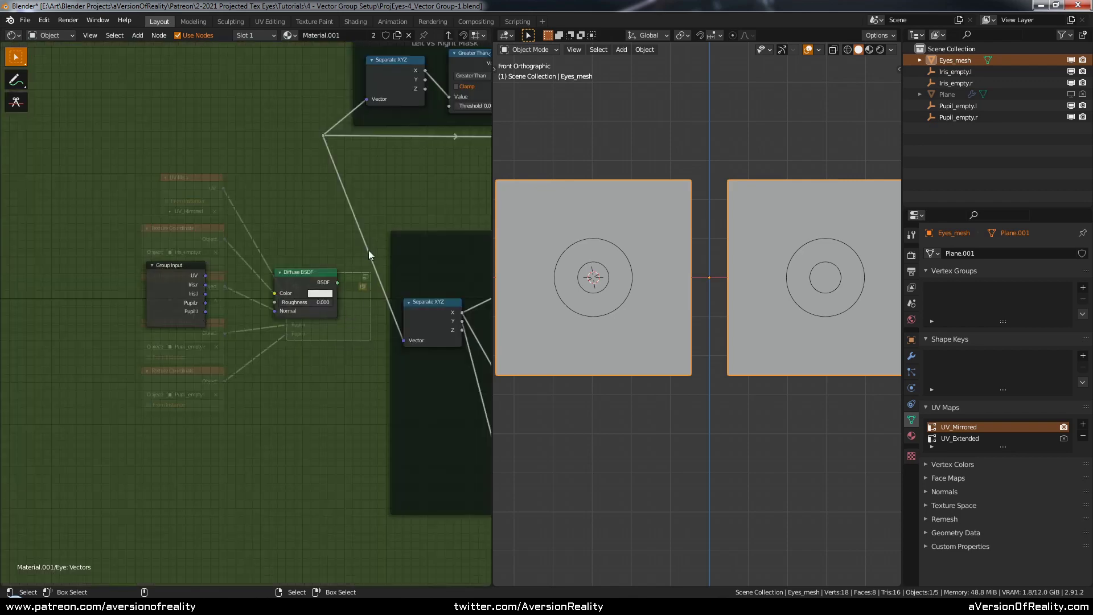
# Step: Link the Group Input's UV output to the reroute feeding the Separate XYZ nodes and delete the Diffuse BSDF node
pyautogui.scroll(-7, 359, 253)
pyautogui.moveTo(337, 253); pyautogui.dragTo(301, 257, button='middle')
pyautogui.scroll(2, 275, 264)
pyautogui.scroll(1, 167, 306)
pyautogui.moveTo(153, 291); pyautogui.dragTo(177, 279)
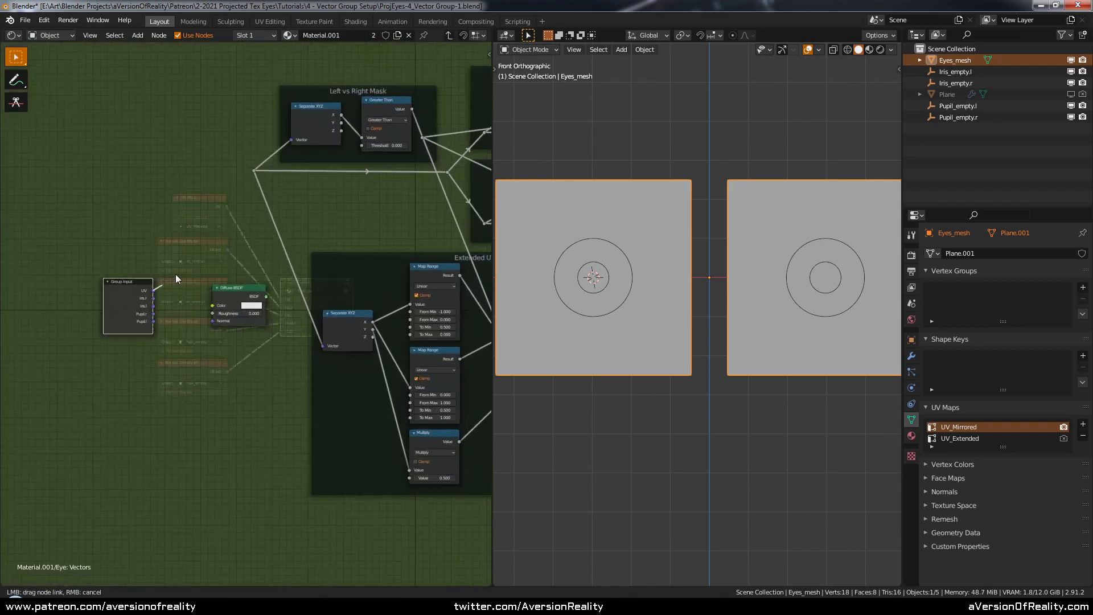
pyautogui.moveTo(255, 171); pyautogui.dragTo(255, 170)
pyautogui.click(248, 297)
pyautogui.press('x')
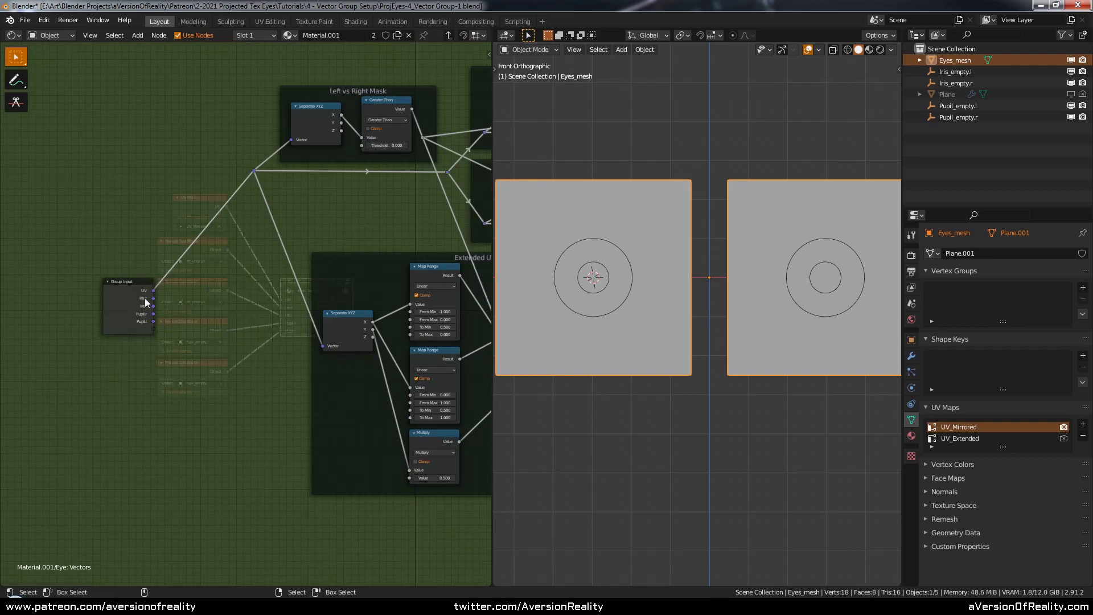
# Step: Move the Group Input node up beside the reroute and place a duplicate of it beyond the far side of the frames
pyautogui.moveTo(142, 299); pyautogui.dragTo(199, 181)
pyautogui.scroll(-6, 408, 259)
pyautogui.moveTo(408, 259); pyautogui.dragTo(199, 238, button='middle')
pyautogui.scroll(-1, 188, 232)
pyautogui.hotkey('shift', 'd')
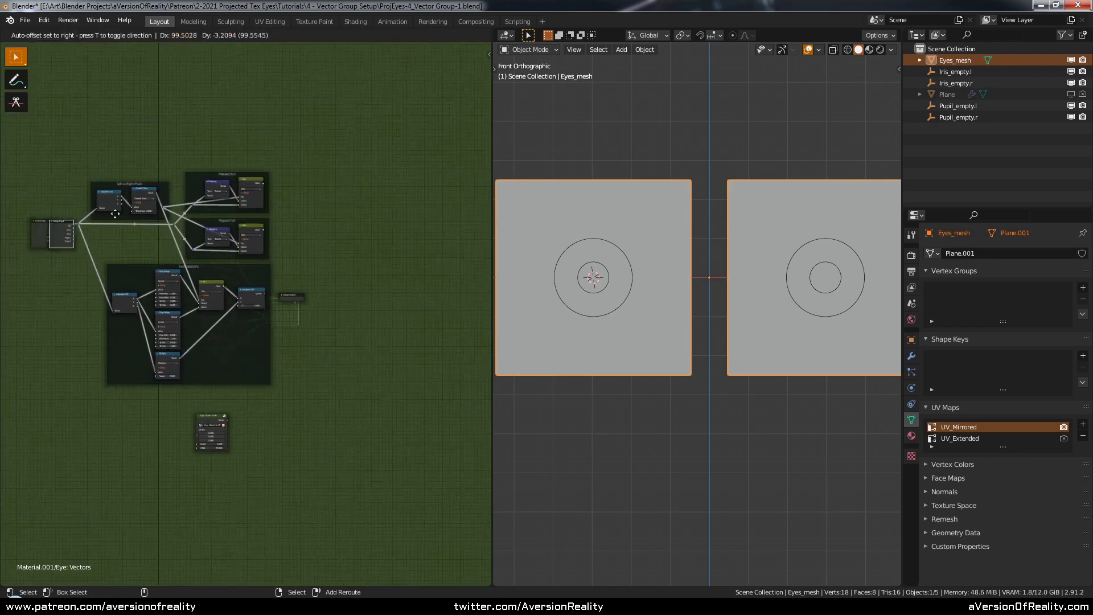
pyautogui.click(390, 213)
# Step: Move the Eye: Object to UV group node out from under the frames to the area beside the duplicated Group Input
pyautogui.moveTo(217, 419)
pyautogui.mouseDown()
pyautogui.moveTo(407, 323)
pyautogui.moveTo(455, 286)
pyautogui.mouseUp()
pyautogui.moveTo(435, 269); pyautogui.dragTo(373, 298, button='middle')
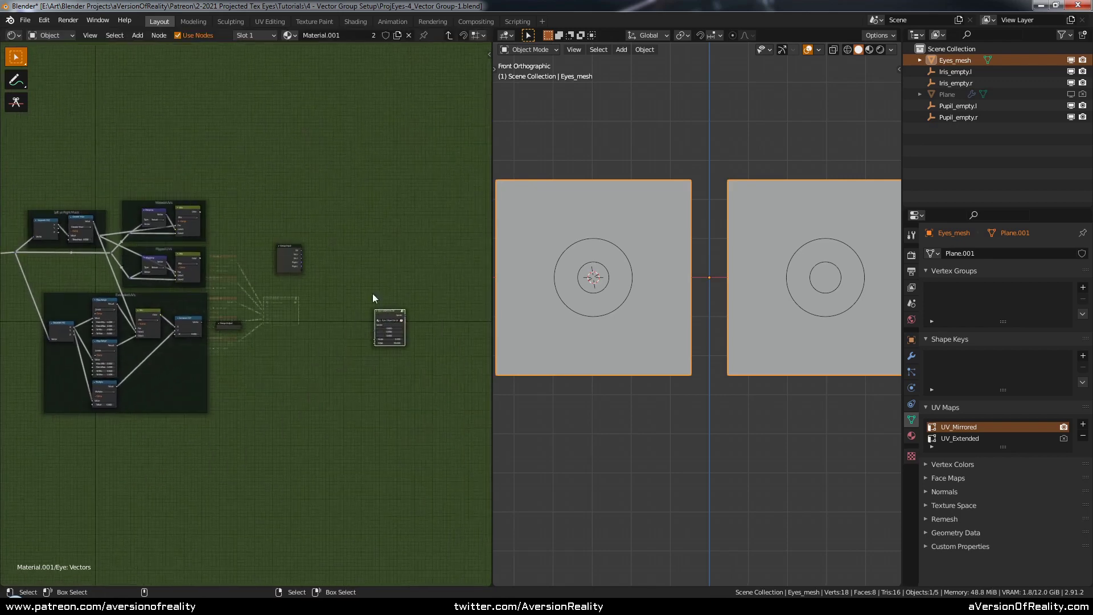
pyautogui.click(373, 297)
# Step: Select the framed node setup with its Group Input and move it far to the left of the other nodes
pyautogui.moveTo(222, 251); pyautogui.dragTo(370, 261, button='middle')
pyautogui.press('c')
pyautogui.scroll(-7, 111, 201)
pyautogui.press('Escape')
pyautogui.moveTo(80, 161); pyautogui.dragTo(361, 451)
pyautogui.press('g')
pyautogui.click(166, 299)
# Step: Arrange the duplicated Group Input and the Group Output in a row with the Eye: Object to UV node below
pyautogui.moveTo(421, 261); pyautogui.dragTo(254, 264, button='middle')
pyautogui.scroll(5, 257, 263)
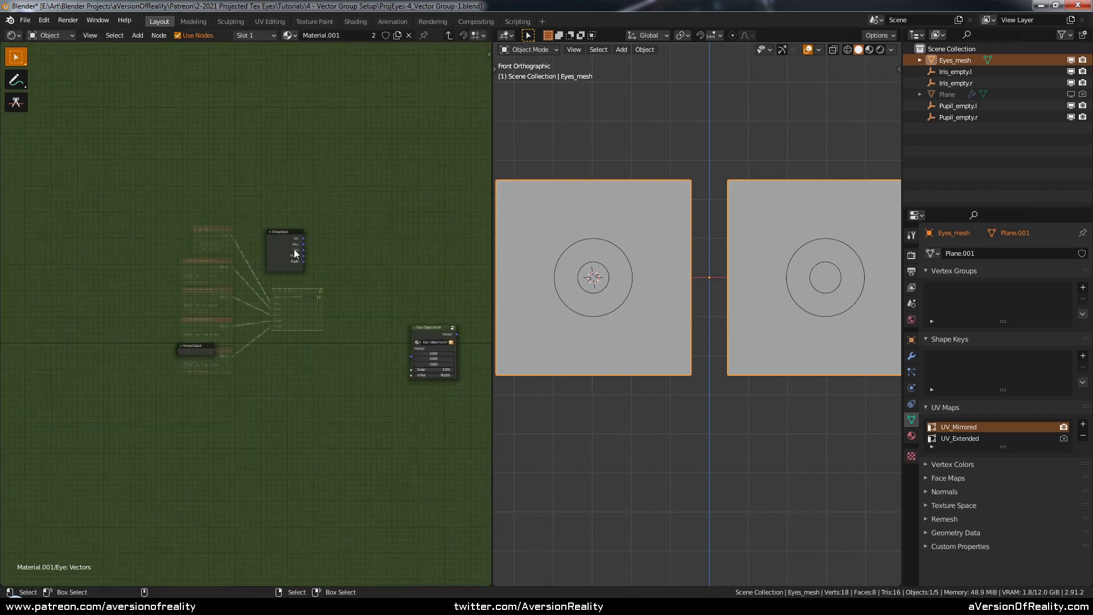
pyautogui.moveTo(296, 254); pyautogui.dragTo(134, 303)
pyautogui.moveTo(432, 333); pyautogui.dragTo(220, 385)
pyautogui.moveTo(220, 384); pyautogui.dragTo(301, 375, button='middle')
pyautogui.scroll(4, 301, 376)
pyautogui.moveTo(234, 270); pyautogui.dragTo(174, 288)
pyautogui.moveTo(344, 347); pyautogui.dragTo(396, 284)
pyautogui.click(295, 261)
pyautogui.scroll(2, 295, 266)
pyautogui.hotkey('shift', 'a')
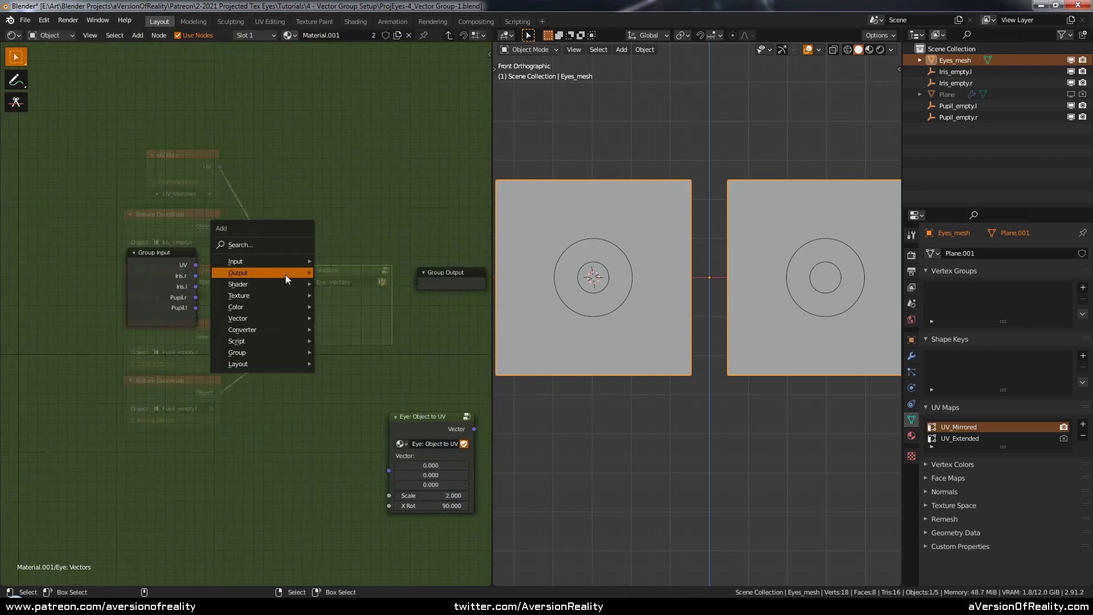
pyautogui.moveTo(280, 306)
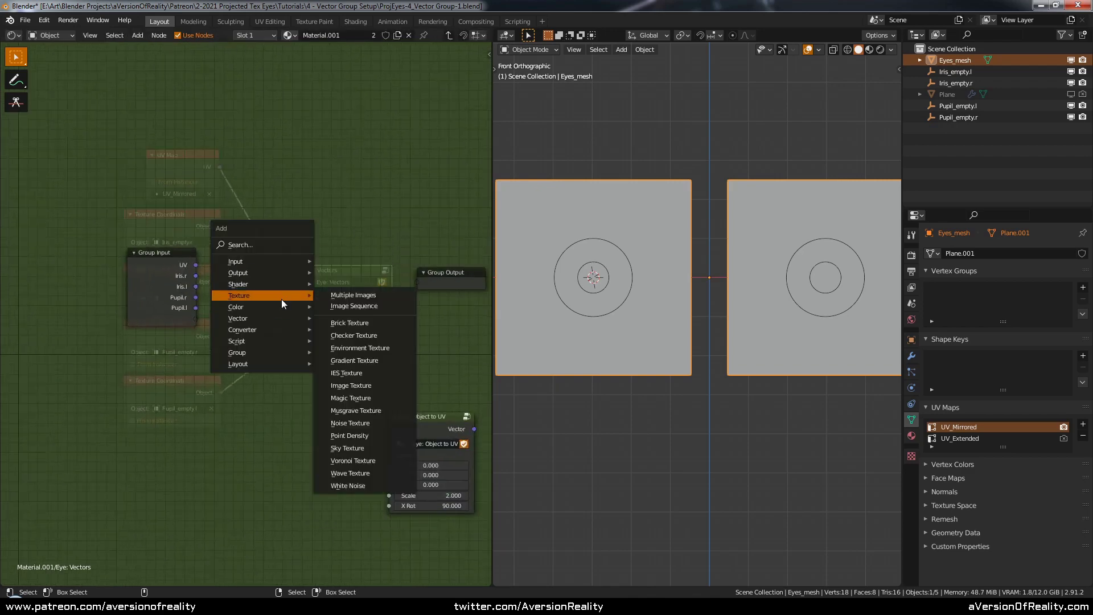
# Step: Move the Eye: Object to UV node above the row, link the Group Input's Iris.r to the Group Output and leave the group
pyautogui.moveTo(166, 271); pyautogui.dragTo(77, 265)
pyautogui.moveTo(421, 416); pyautogui.dragTo(248, 62)
pyautogui.moveTo(106, 270); pyautogui.dragTo(418, 283)
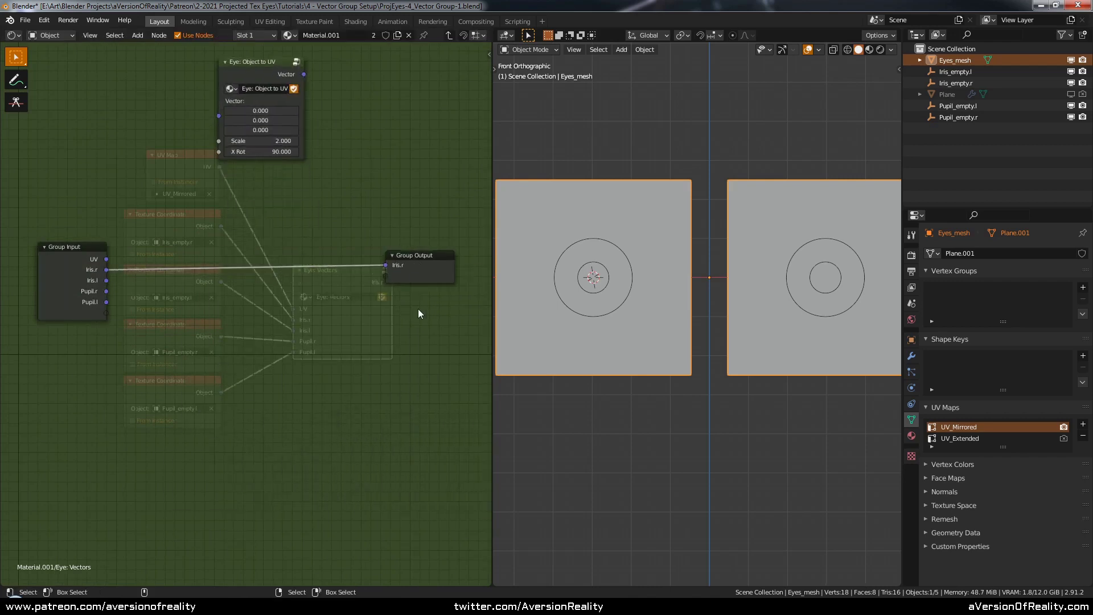
pyautogui.press('Tab')
# Step: Add a Gradient Texture node to the right of the Eye: Vectors group
pyautogui.moveTo(460, 220); pyautogui.dragTo(267, 259, button='middle')
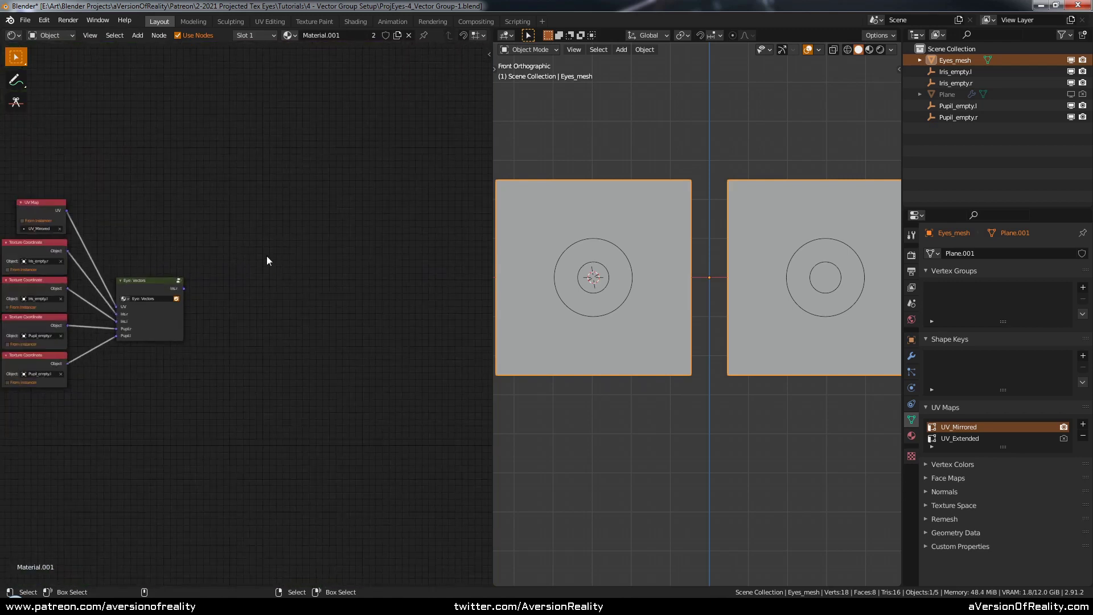
pyautogui.scroll(1, 266, 255)
pyautogui.hotkey('shift', 'a')
pyautogui.moveTo(239, 290)
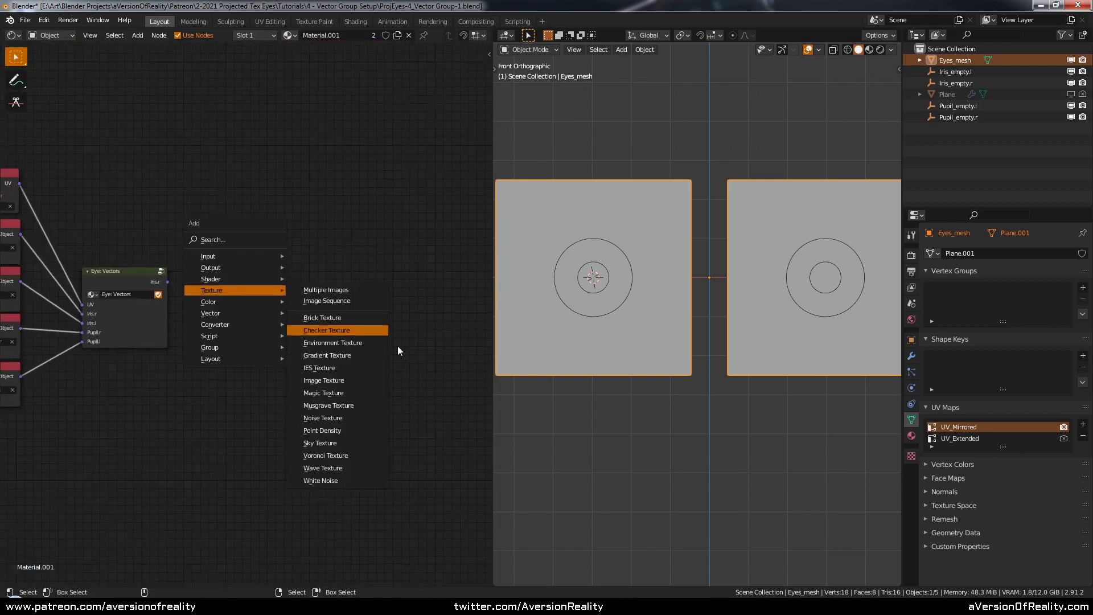
pyautogui.click(369, 358)
# Step: Move the image texture and Material Output nodes together to just below the Gradient Texture node
pyautogui.scroll(-2, 319, 251)
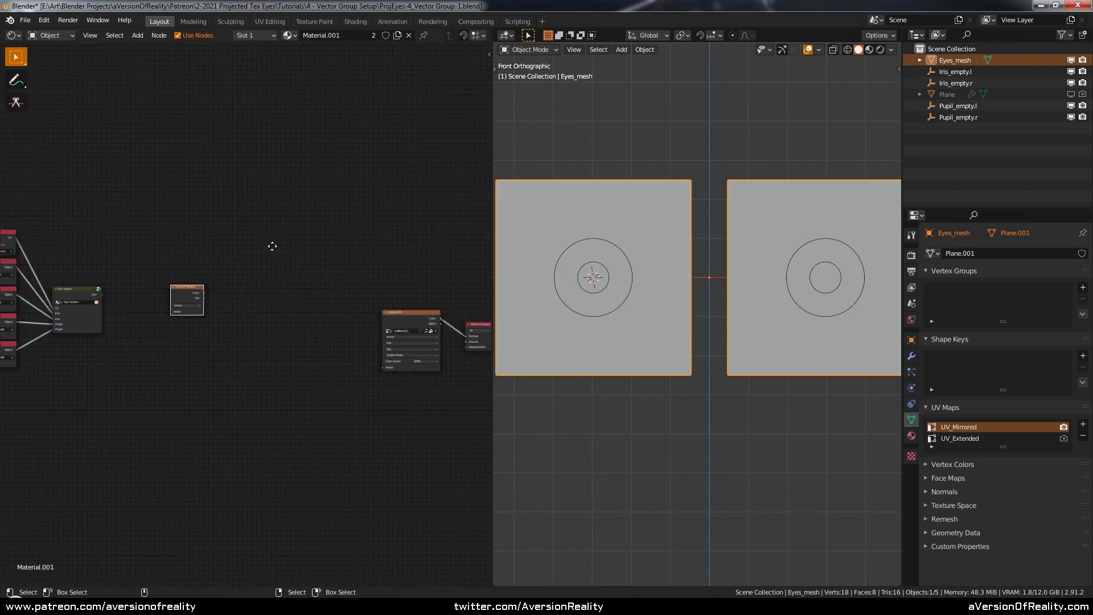
pyautogui.moveTo(272, 246); pyautogui.dragTo(272, 244, button='middle')
pyautogui.click(415, 291)
pyautogui.press('c')
pyautogui.moveTo(400, 327); pyautogui.dragTo(461, 322)
pyautogui.rightClick(460, 323)
pyautogui.press('g')
pyautogui.click(211, 331)
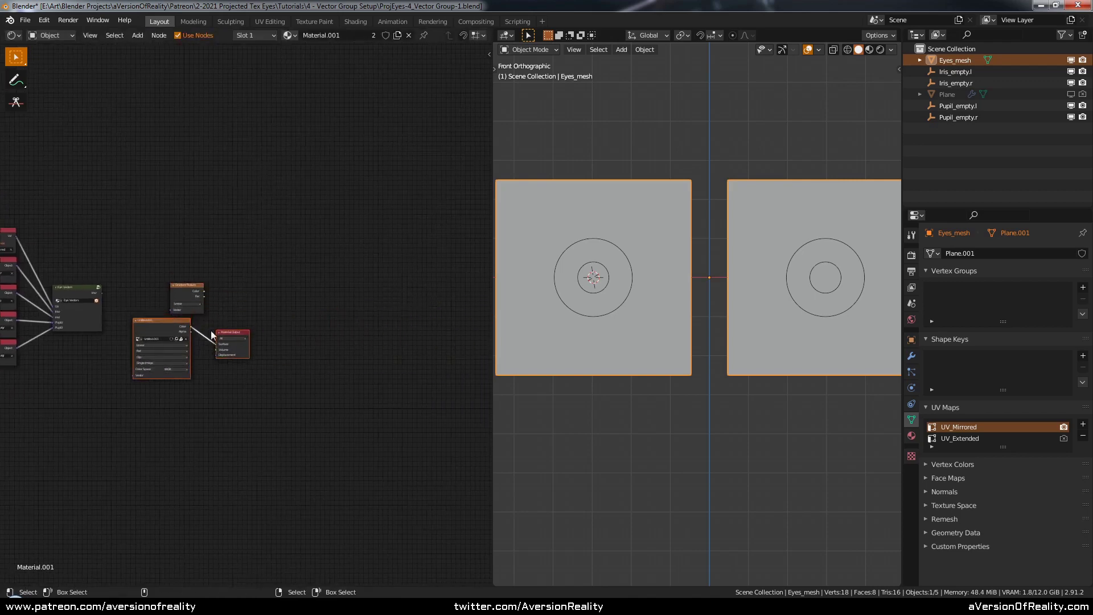
# Step: Cut the link between the image texture and the Material Output and move the image texture down out of the way
pyautogui.moveTo(211, 330); pyautogui.dragTo(341, 304, button='middle')
pyautogui.scroll(7, 302, 264)
pyautogui.keyDown('ctrl'); pyautogui.moveTo(386, 336); pyautogui.dragTo(387, 316, button='right'); pyautogui.keyUp('ctrl')
pyautogui.moveTo(321, 300); pyautogui.dragTo(271, 383)
# Step: Set the Gradient Texture to Spherical, feed its Vector from the group's Iris.r and link its Fac to the Material Output's Surface
pyautogui.moveTo(331, 237); pyautogui.dragTo(298, 199)
pyautogui.click(315, 245)
pyautogui.click(329, 292)
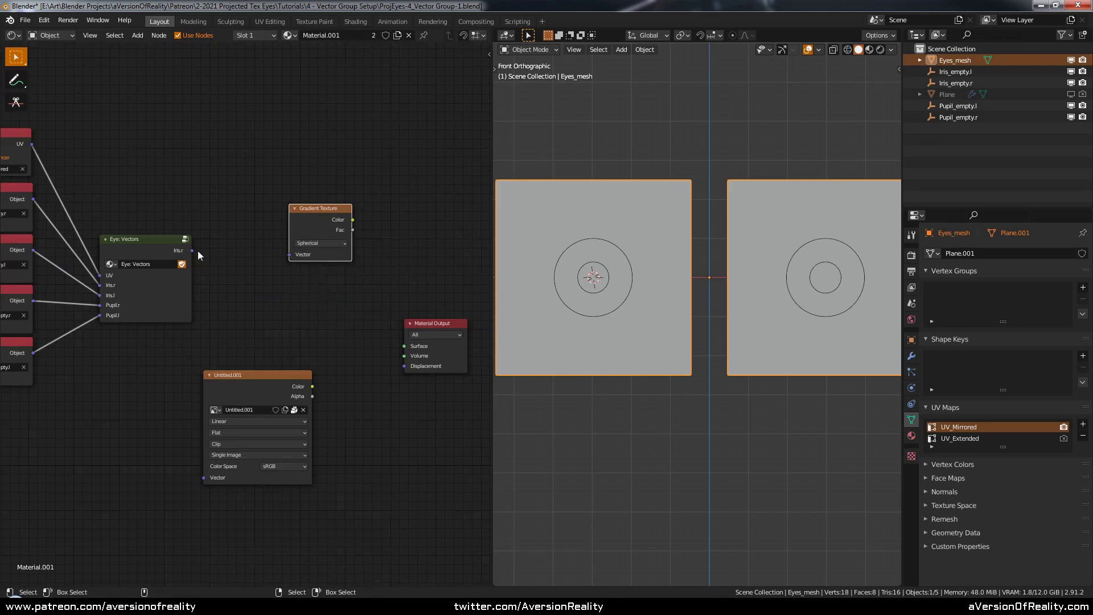
pyautogui.moveTo(192, 251); pyautogui.dragTo(290, 255)
pyautogui.moveTo(353, 230); pyautogui.dragTo(415, 348)
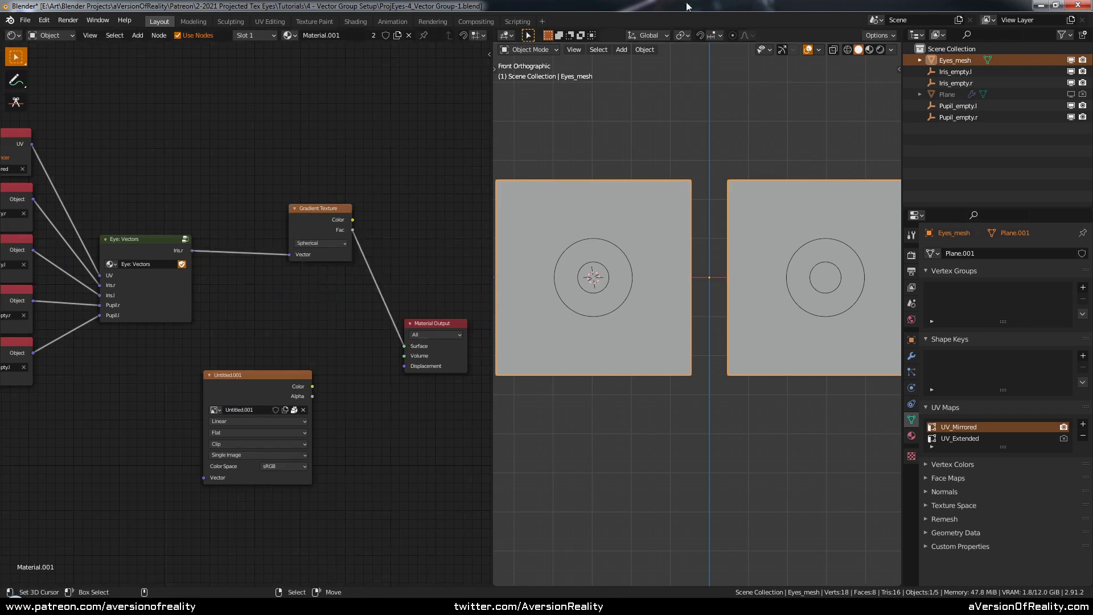
# Step: Switch the 3D viewport to Rendered shading and bring the second eye plane fully into view
pyautogui.press('z')
pyautogui.click(772, 172)
pyautogui.keyDown('shift'); pyautogui.moveTo(794, 194); pyautogui.dragTo(721, 210, button='middle'); pyautogui.keyUp('shift')
# Step: Line up the Gradient Texture and Material Output nodes in a row beside the Eye: Vectors group
pyautogui.moveTo(332, 224); pyautogui.dragTo(282, 255)
pyautogui.click(445, 326)
pyautogui.moveTo(446, 325); pyautogui.dragTo(393, 239)
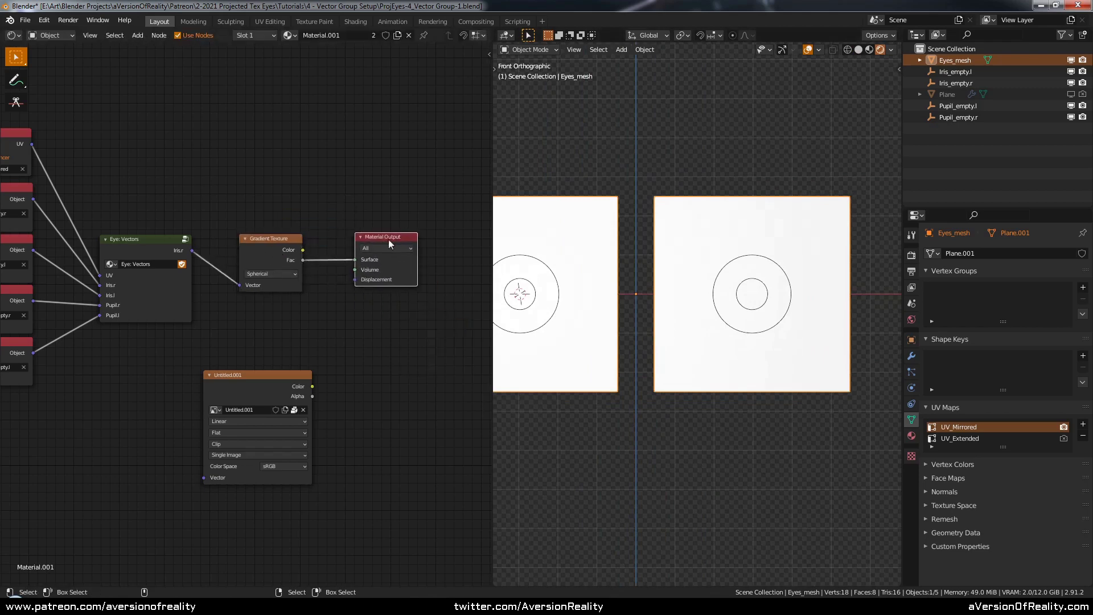
# Step: Examine the transform values of Iris_empty.l and the dimensions of Eyes_mesh, comparing their size with the scene grid
pyautogui.click(293, 189)
pyautogui.scroll(-2, 293, 190)
pyautogui.moveTo(253, 191); pyautogui.dragTo(355, 209, button='middle')
pyautogui.click(737, 264)
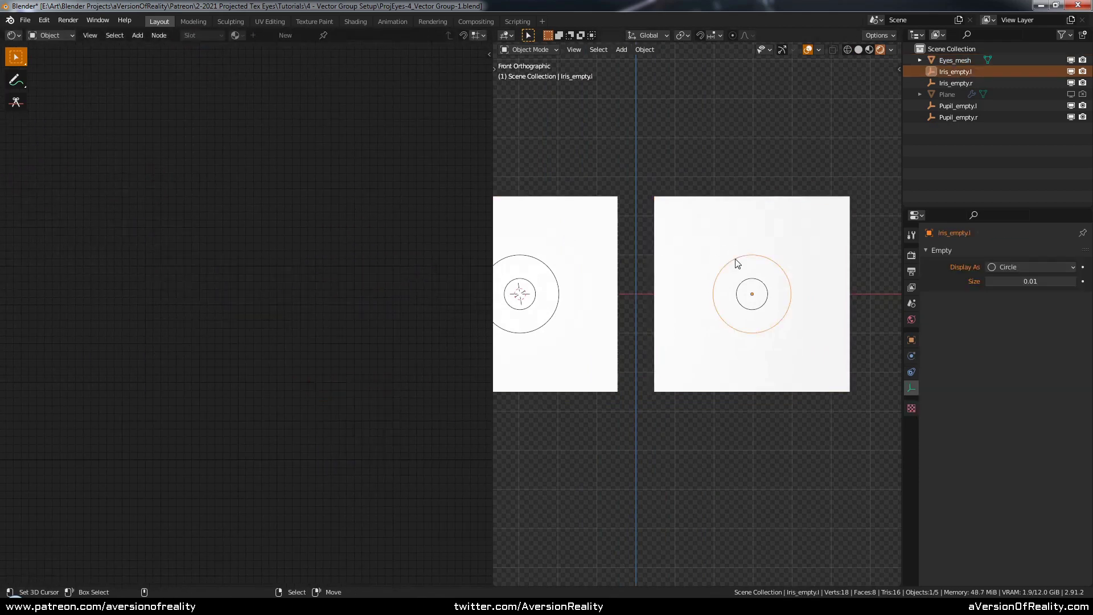
pyautogui.press('n')
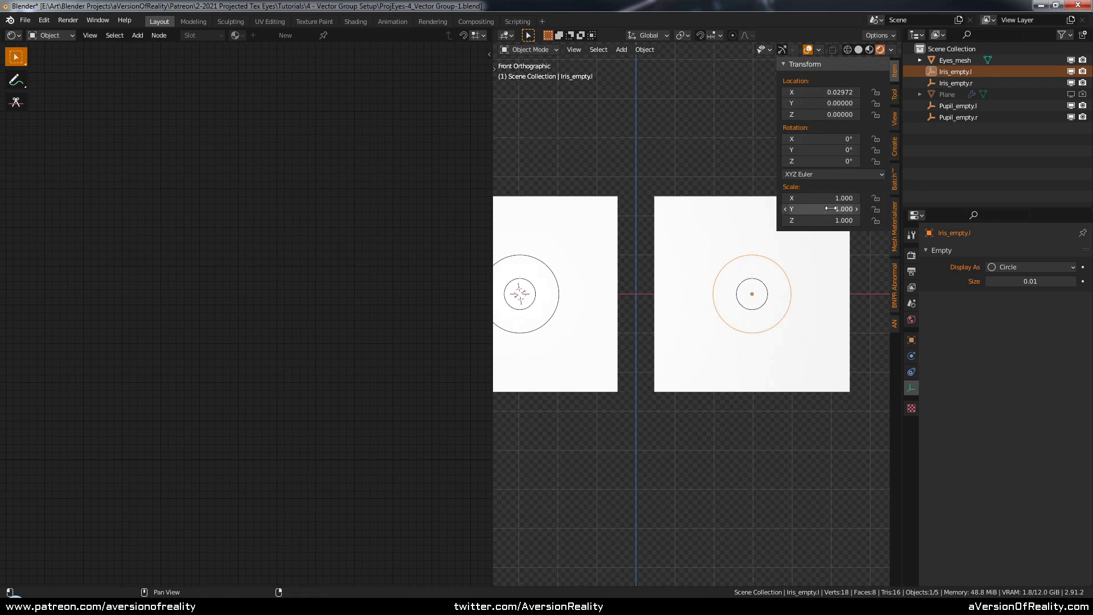
pyautogui.click(733, 245)
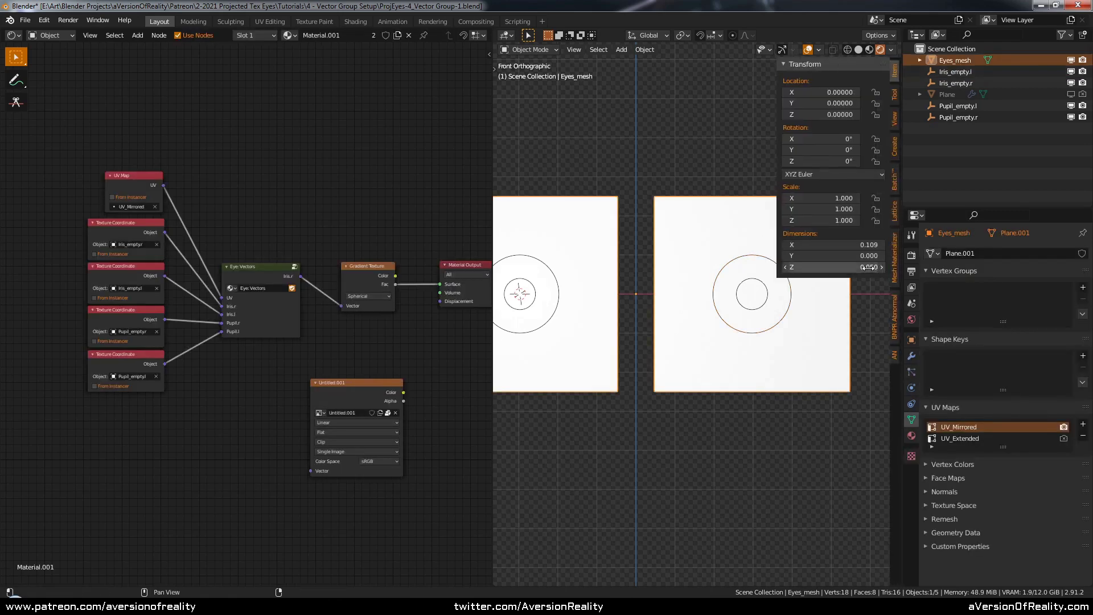
pyautogui.press('n')
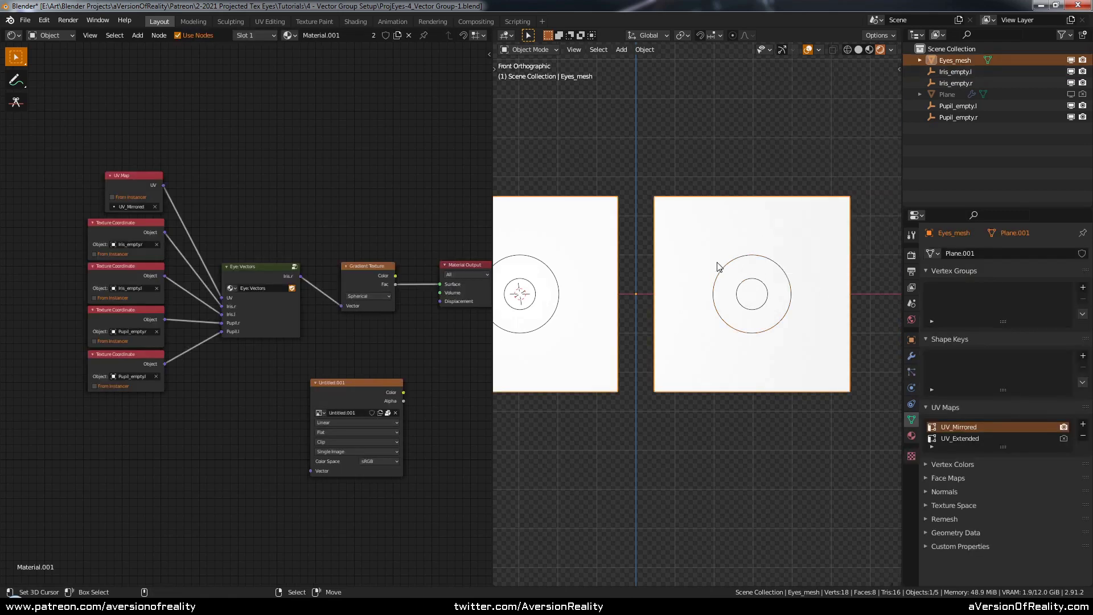
pyautogui.scroll(-15, 732, 245)
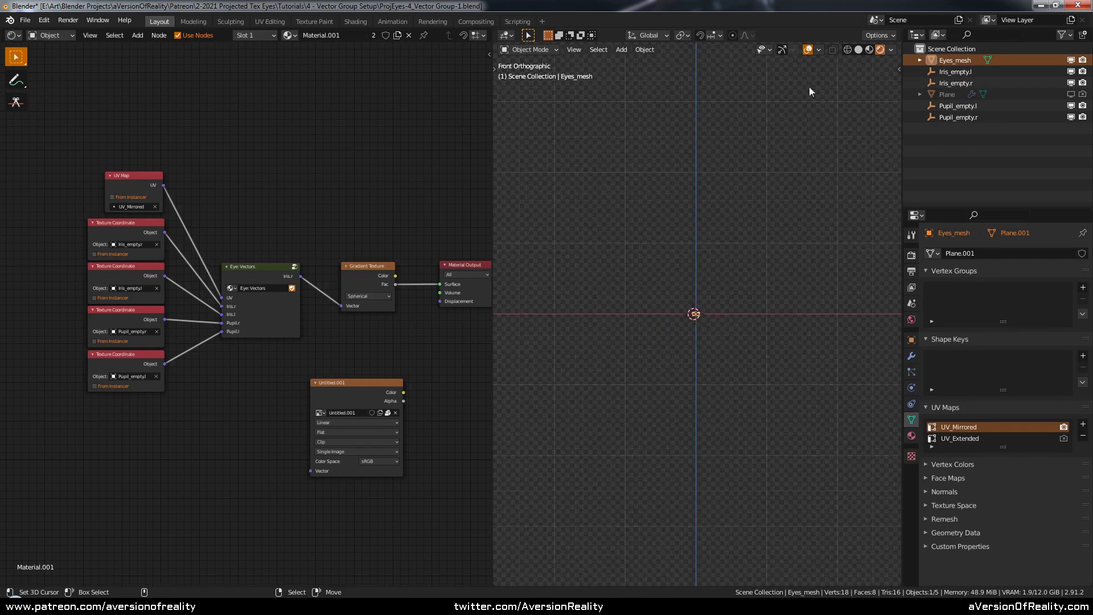
pyautogui.scroll(12, 713, 319)
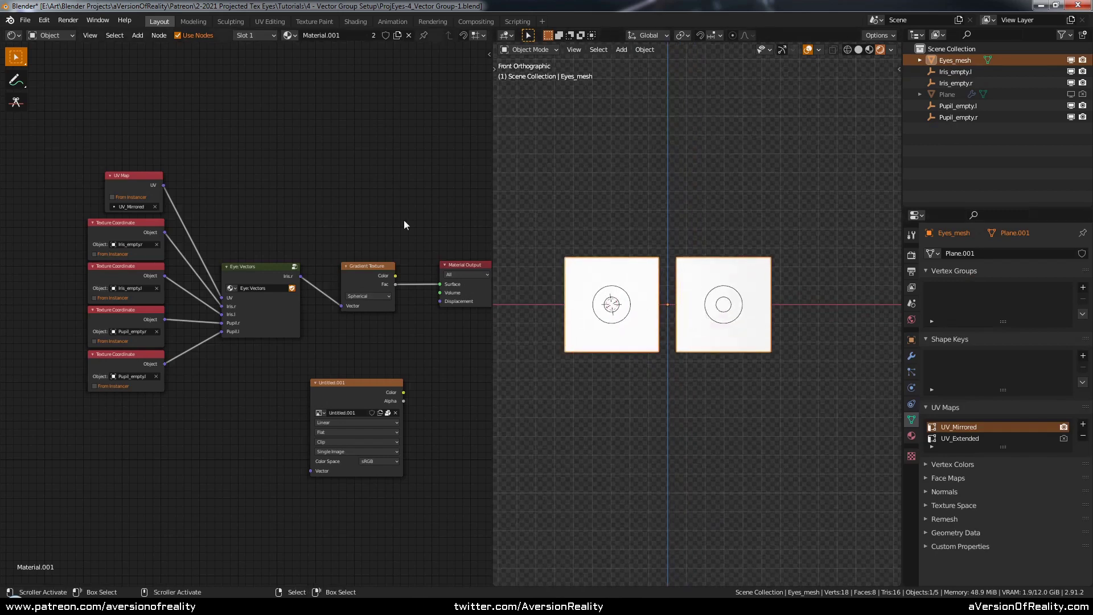
# Step: Enter the Eye: Vectors group, widen the node editor and move the Group Input node farther left
pyautogui.press('Tab')
pyautogui.moveTo(493, 196); pyautogui.dragTo(652, 191)
pyautogui.moveTo(403, 207); pyautogui.dragTo(480, 201, button='middle')
pyautogui.scroll(3, 364, 234)
pyautogui.moveTo(245, 261); pyautogui.dragTo(138, 255)
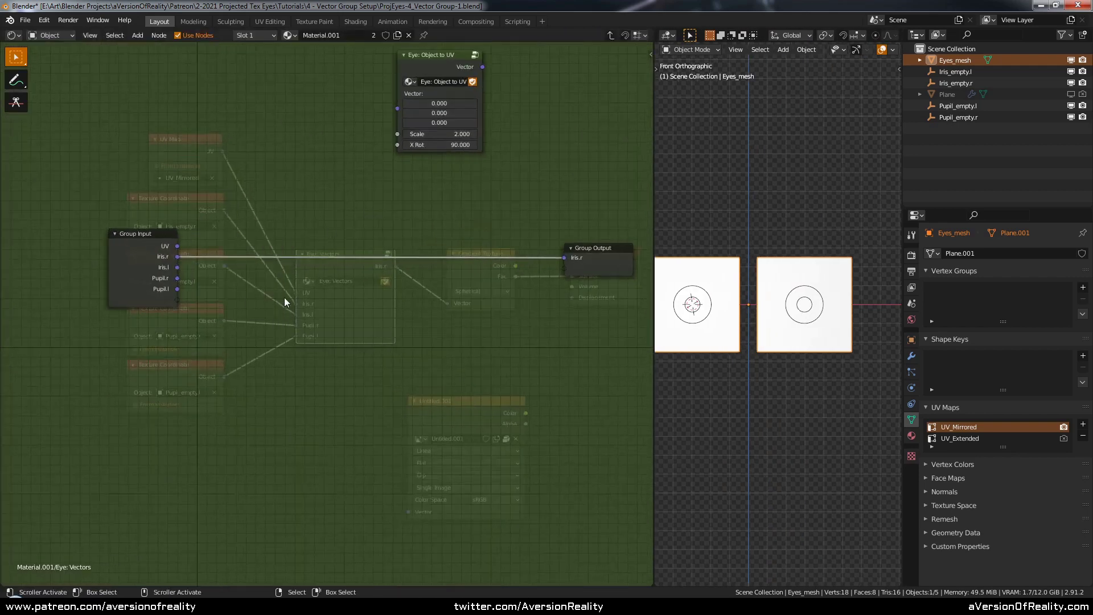
# Step: Add a Mapping node of type Texture and insert it on the link between Iris.r and the Group Output
pyautogui.scroll(1, 291, 294)
pyautogui.hotkey('shift', 'a')
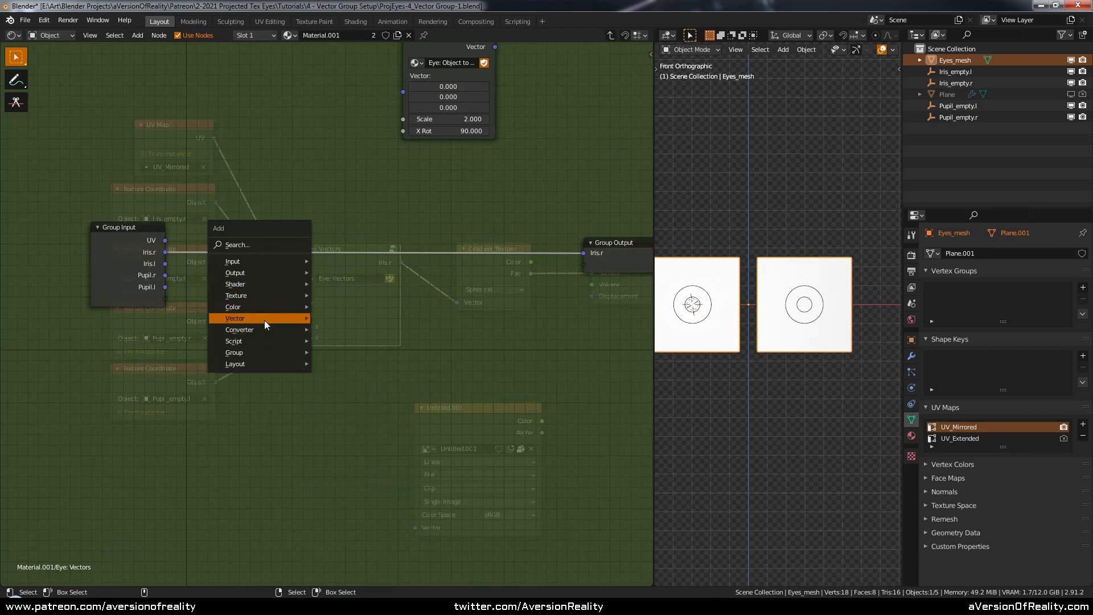
pyautogui.moveTo(264, 318)
pyautogui.click(377, 342)
pyautogui.click(407, 319)
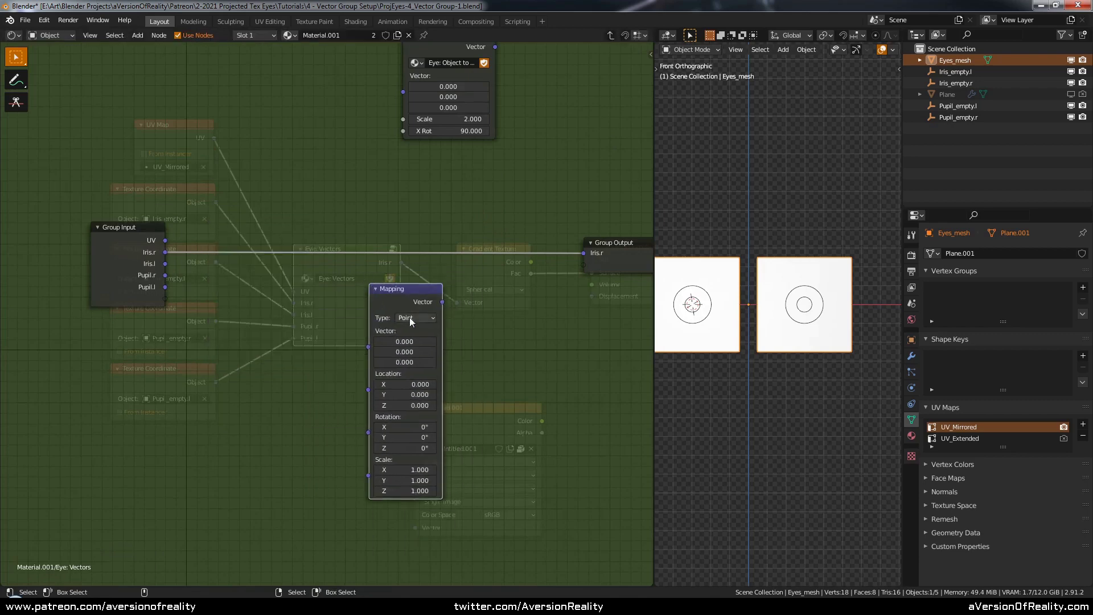
pyautogui.click(416, 317)
pyautogui.click(429, 340)
pyautogui.moveTo(428, 340); pyautogui.dragTo(469, 214)
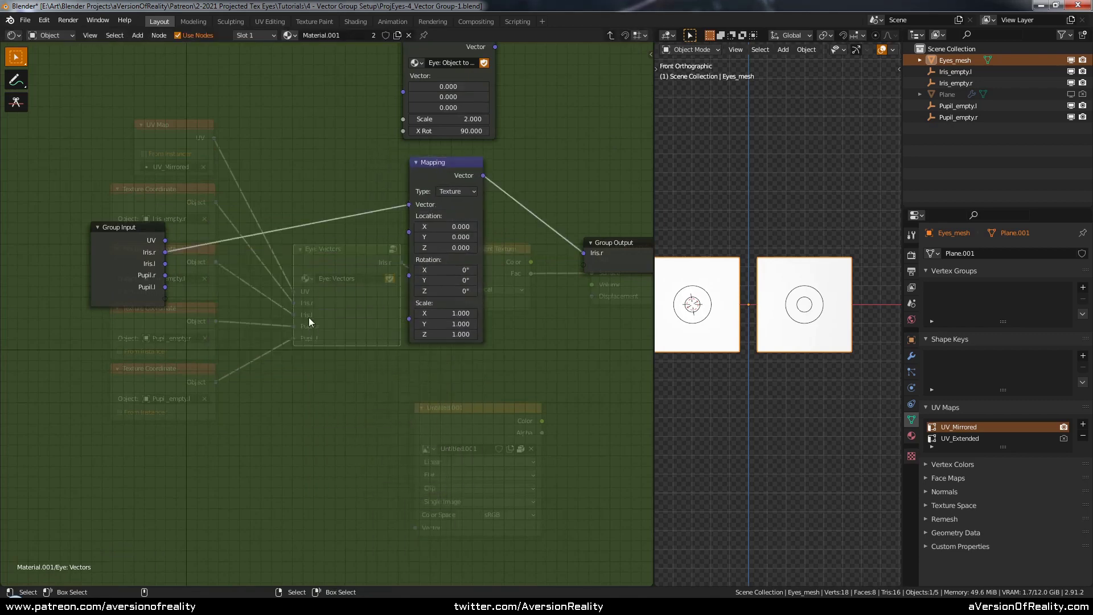
# Step: Widen the 3D viewport over the outliner and properties editors, framing the eye plane without the 3D cursor
pyautogui.scroll(6, 780, 245)
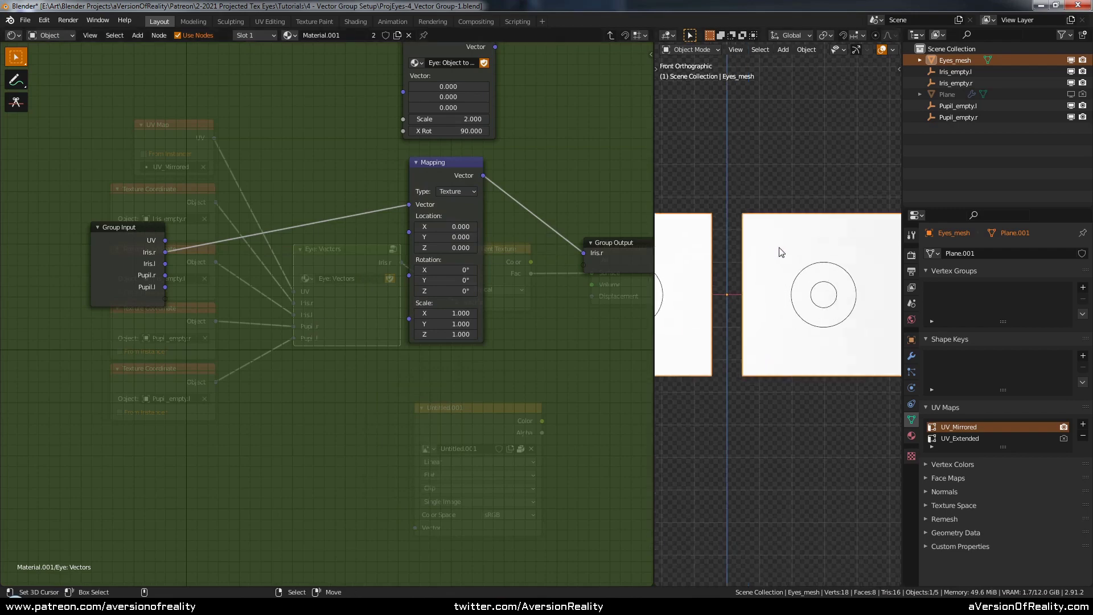
pyautogui.moveTo(903, 146); pyautogui.dragTo(1029, 148)
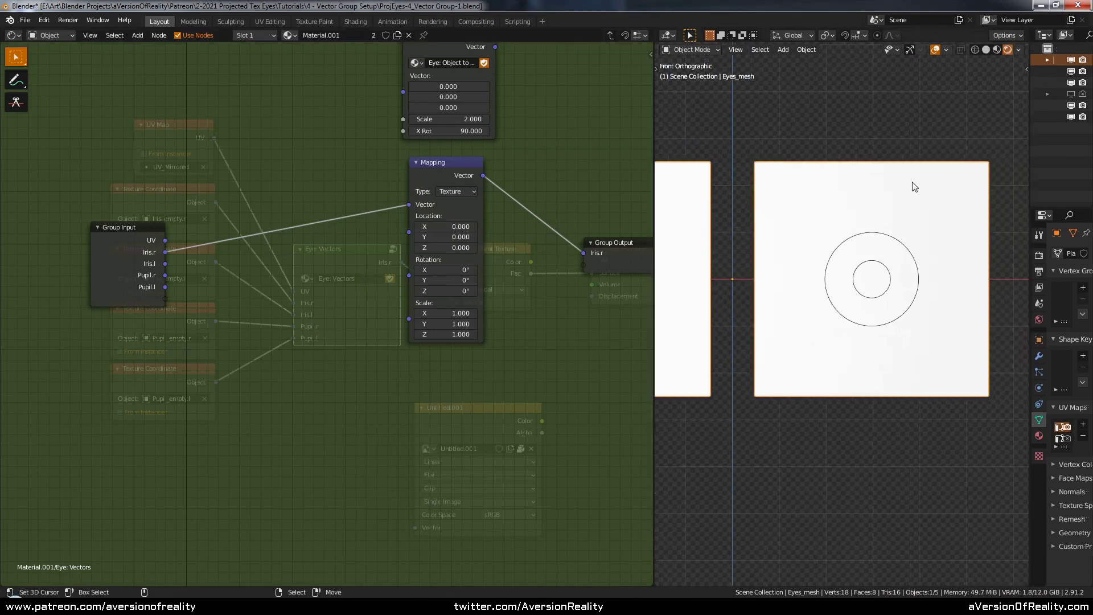
pyautogui.scroll(2, 910, 182)
# Step: Add a Value node, connect it to the Mapping node's Scale and set it to 0.025
pyautogui.hotkey('shift', 'a')
pyautogui.moveTo(264, 279)
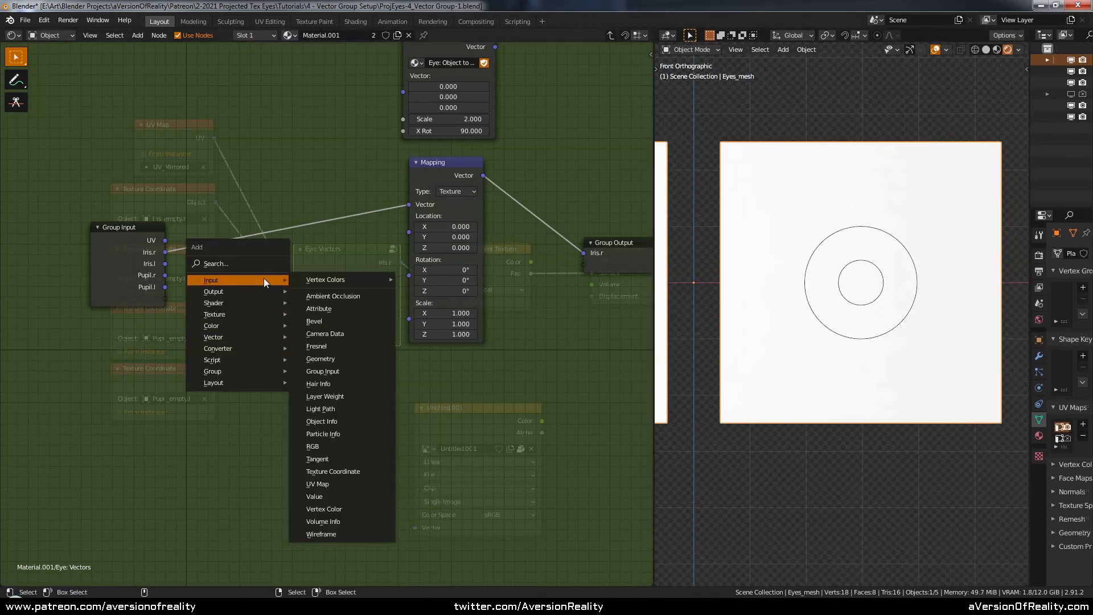
pyautogui.click(353, 497)
pyautogui.click(275, 298)
pyautogui.moveTo(341, 311); pyautogui.dragTo(408, 319)
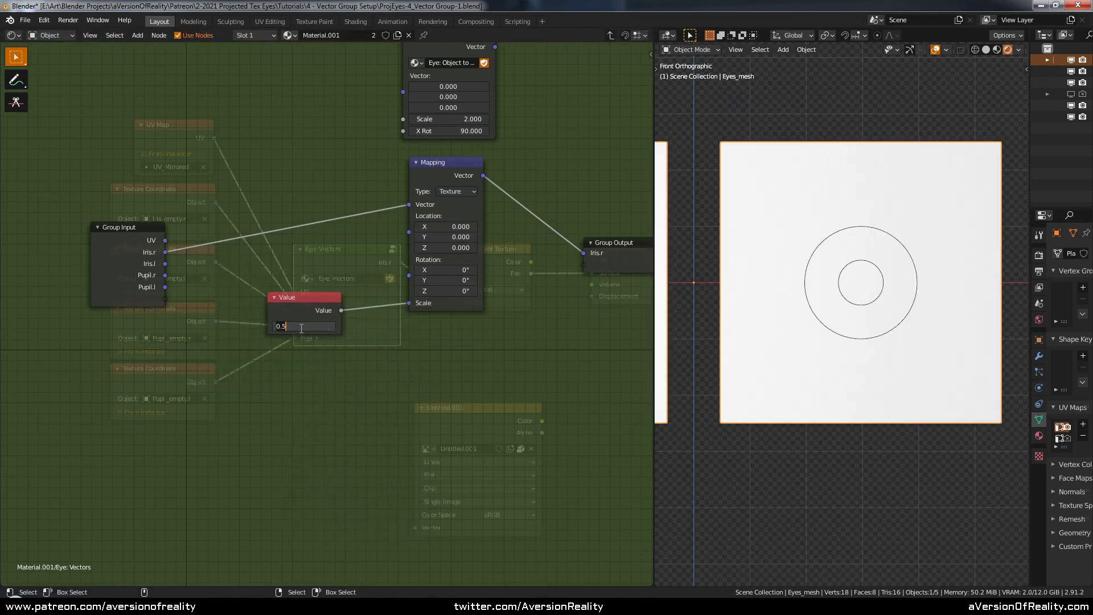
pyautogui.press('Return')
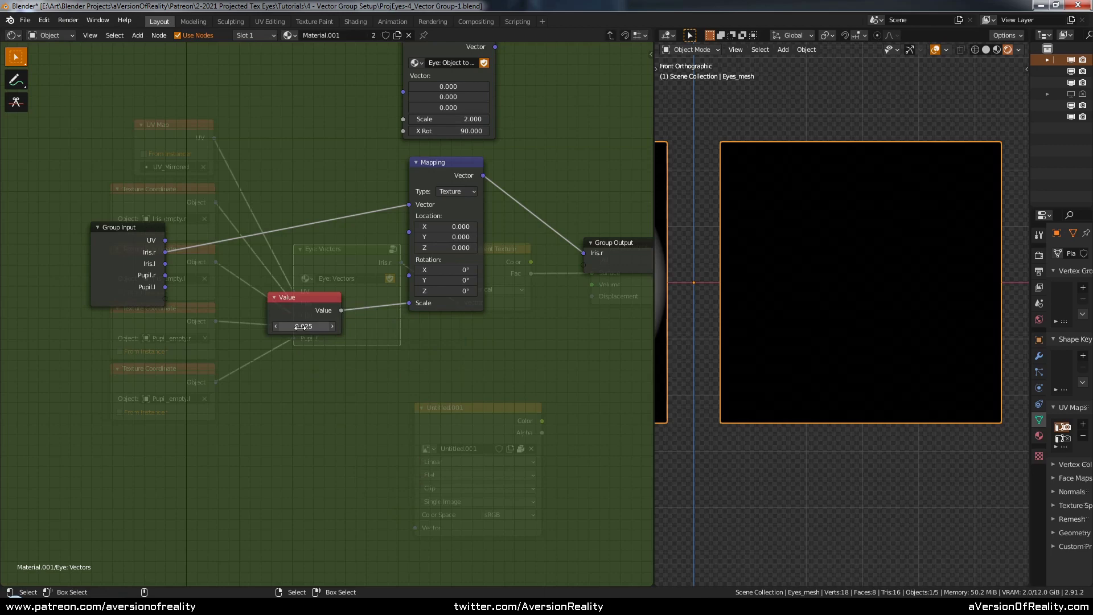
# Step: Examine the spherical gradient on the other eye plane and check the dimensions of Eyes_mesh against the Value node
pyautogui.scroll(-2, 800, 227)
pyautogui.keyDown('shift'); pyautogui.moveTo(757, 255); pyautogui.dragTo(955, 255, button='middle'); pyautogui.keyUp('shift')
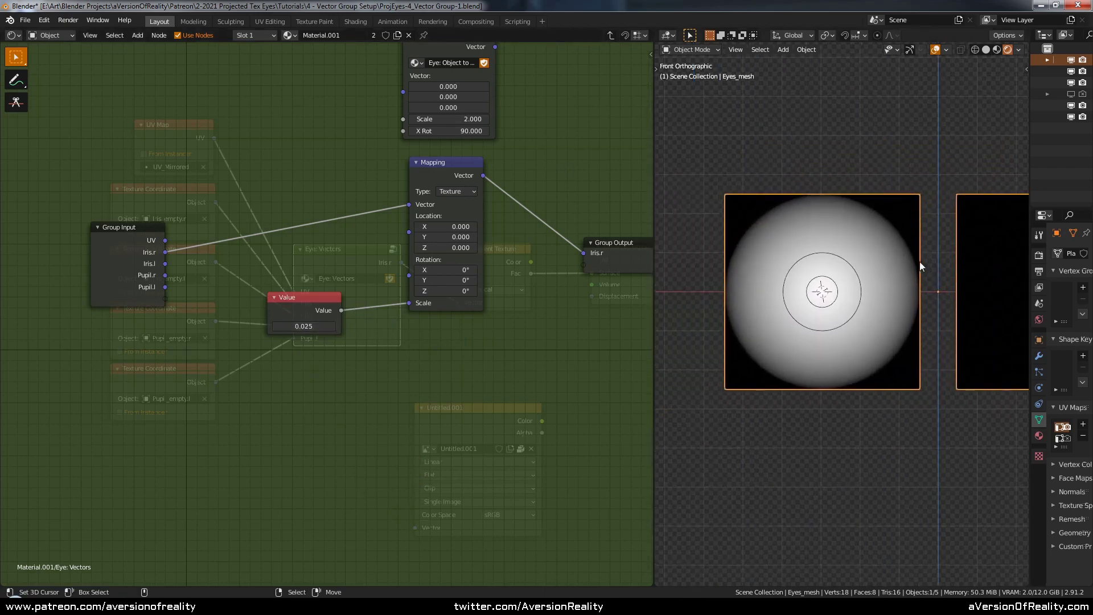
pyautogui.scroll(2, 920, 261)
pyautogui.moveTo(341, 316); pyautogui.dragTo(316, 321)
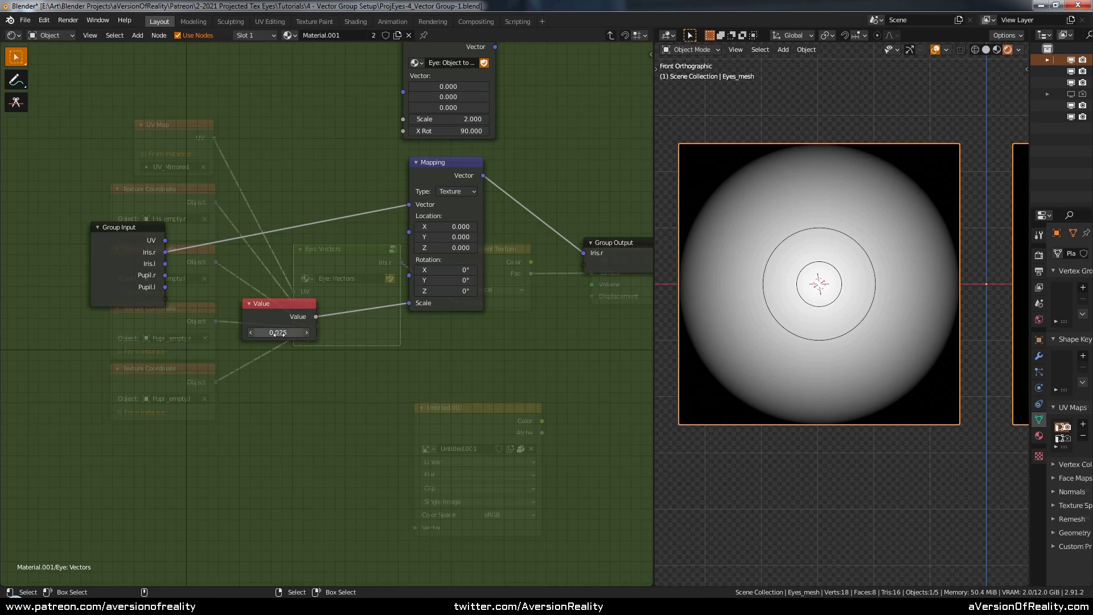
pyautogui.press('n')
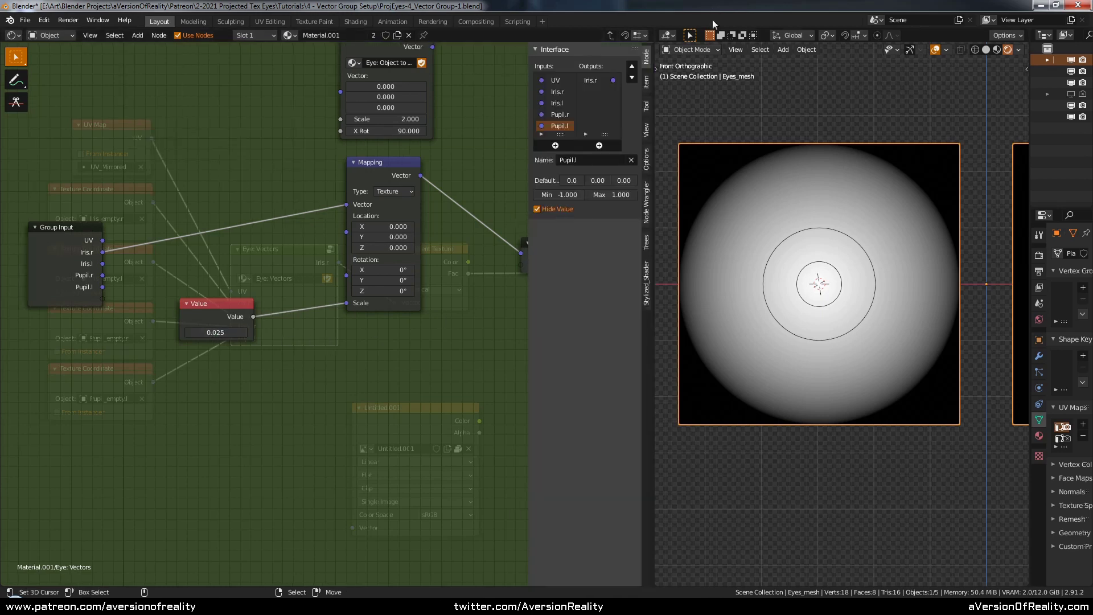
pyautogui.press('n')
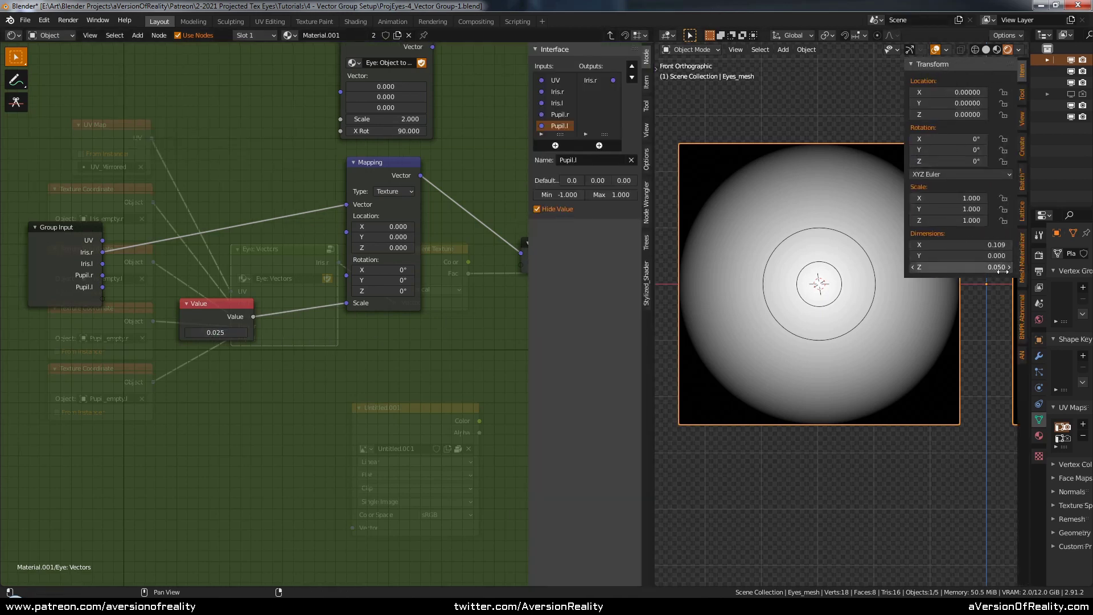
pyautogui.press('n')
pyautogui.press('n')
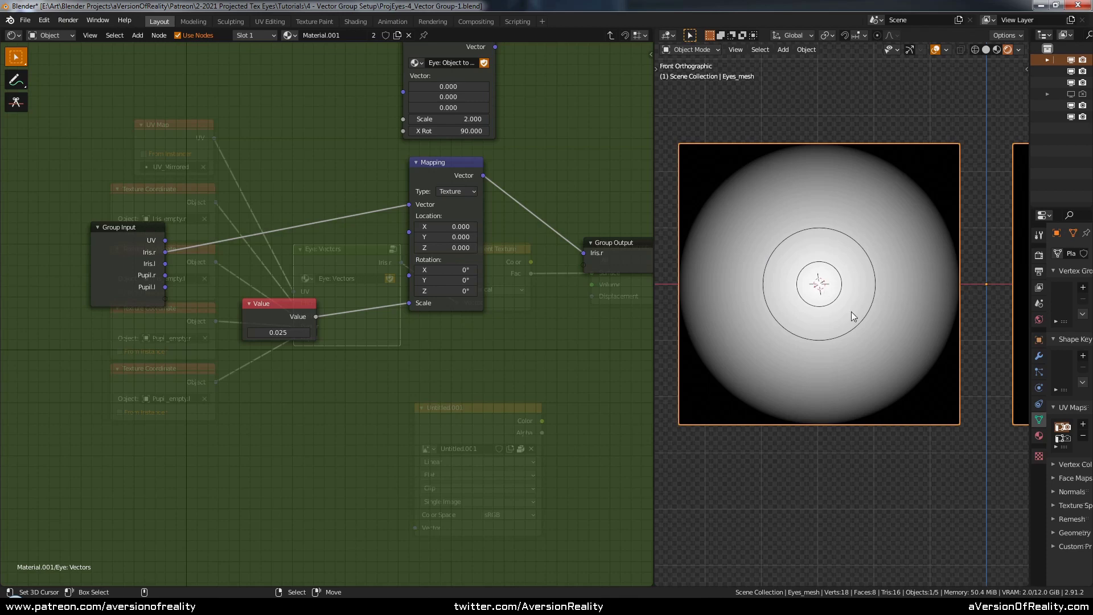
# Step: Rearrange the Group Input, Value, Mapping and Group Output nodes to leave space between the inputs and the Mapping node
pyautogui.scroll(2, 377, 347)
pyautogui.moveTo(461, 148); pyautogui.dragTo(389, 190)
pyautogui.moveTo(276, 304); pyautogui.dragTo(231, 326)
pyautogui.moveTo(94, 212); pyautogui.dragTo(118, 185)
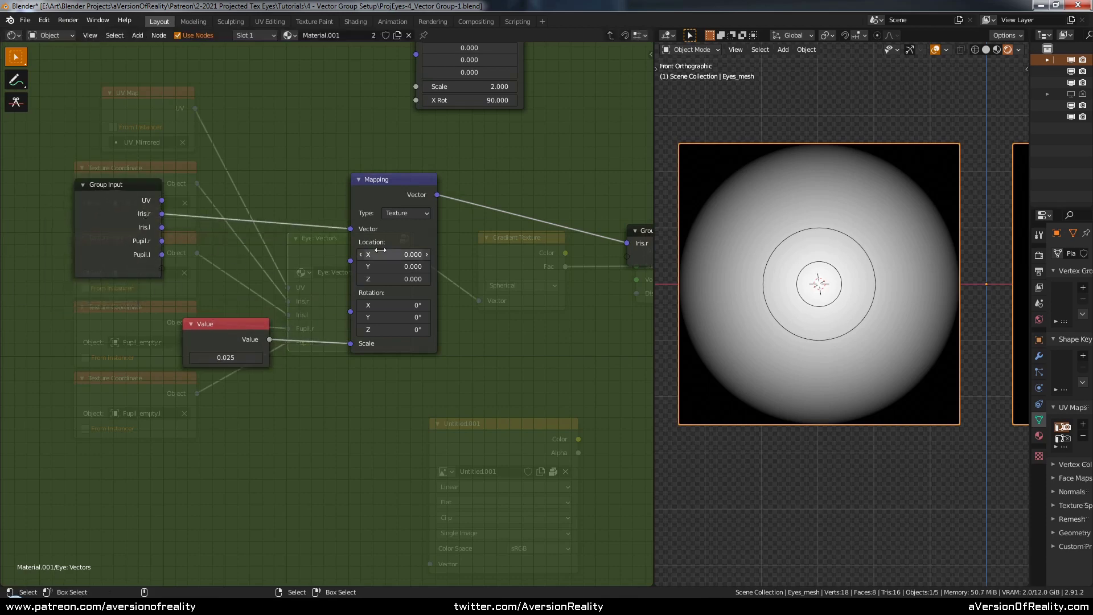
pyautogui.moveTo(380, 249); pyautogui.dragTo(301, 250, button='middle')
pyautogui.moveTo(598, 238); pyautogui.dragTo(493, 218)
pyautogui.moveTo(213, 272); pyautogui.dragTo(354, 282, button='middle')
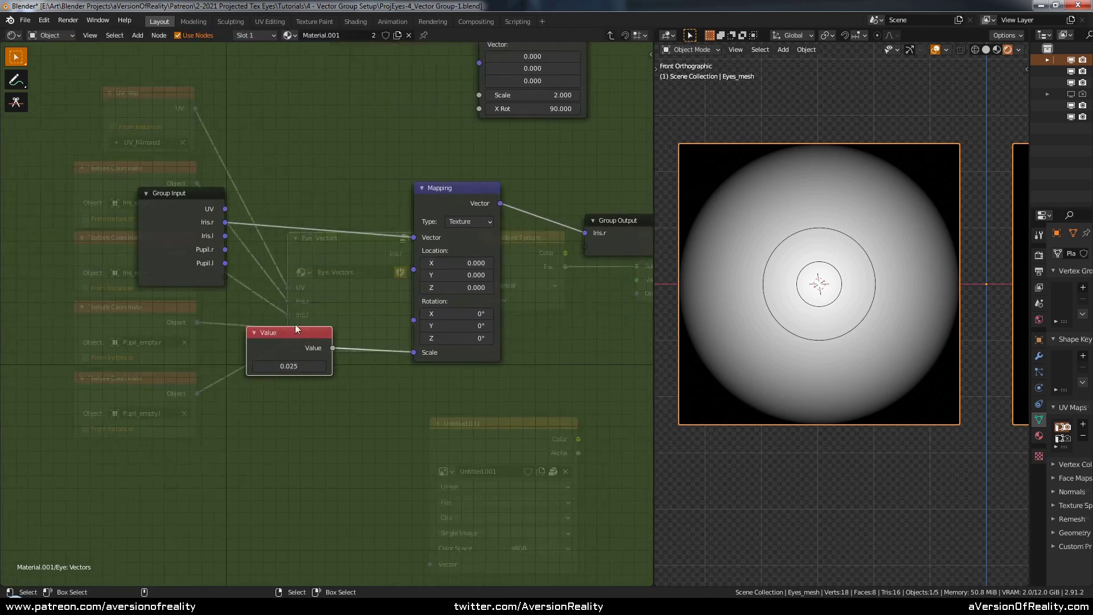
pyautogui.moveTo(295, 329); pyautogui.dragTo(322, 329)
pyautogui.moveTo(186, 221); pyautogui.dragTo(173, 225)
pyautogui.click(318, 357)
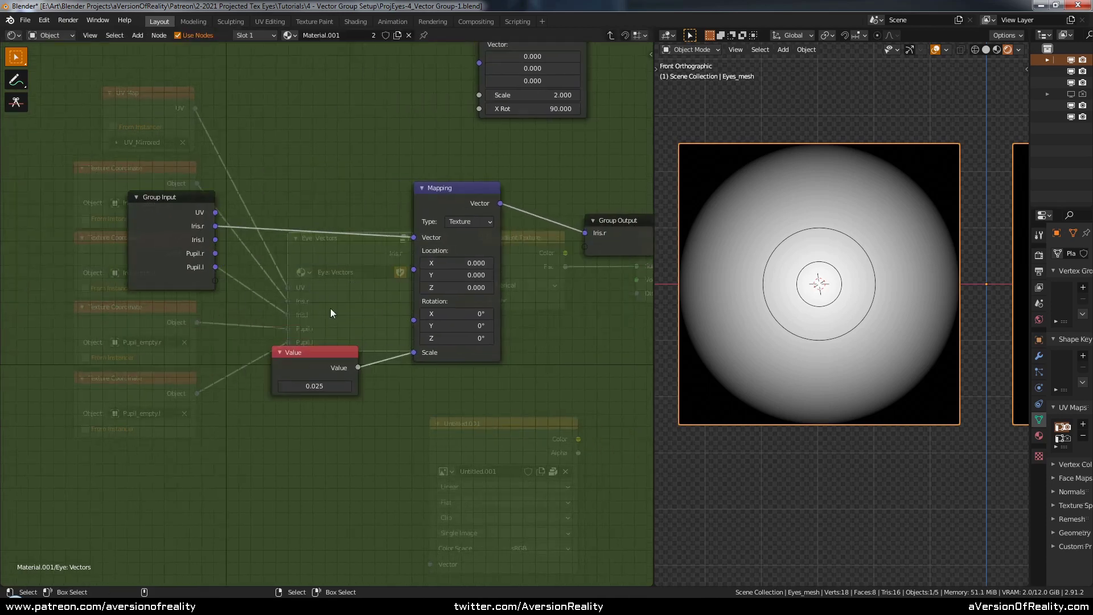
pyautogui.scroll(-1, 342, 308)
pyautogui.moveTo(329, 357); pyautogui.dragTo(208, 354)
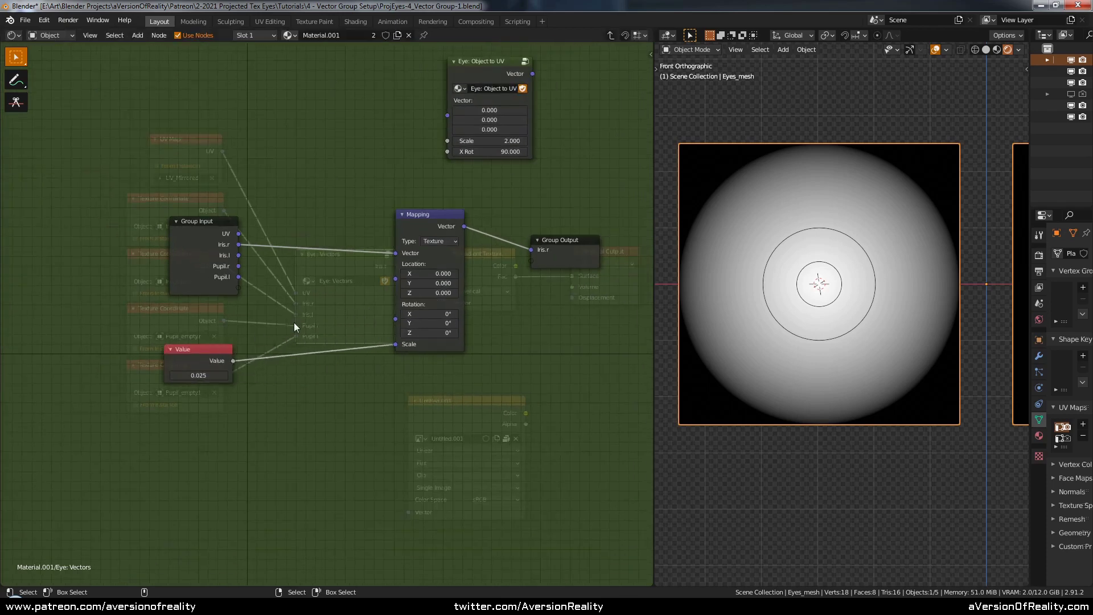
pyautogui.scroll(2, 294, 322)
pyautogui.moveTo(422, 204); pyautogui.dragTo(390, 169)
pyautogui.hotkey('shift', 'd')
pyautogui.click(413, 435)
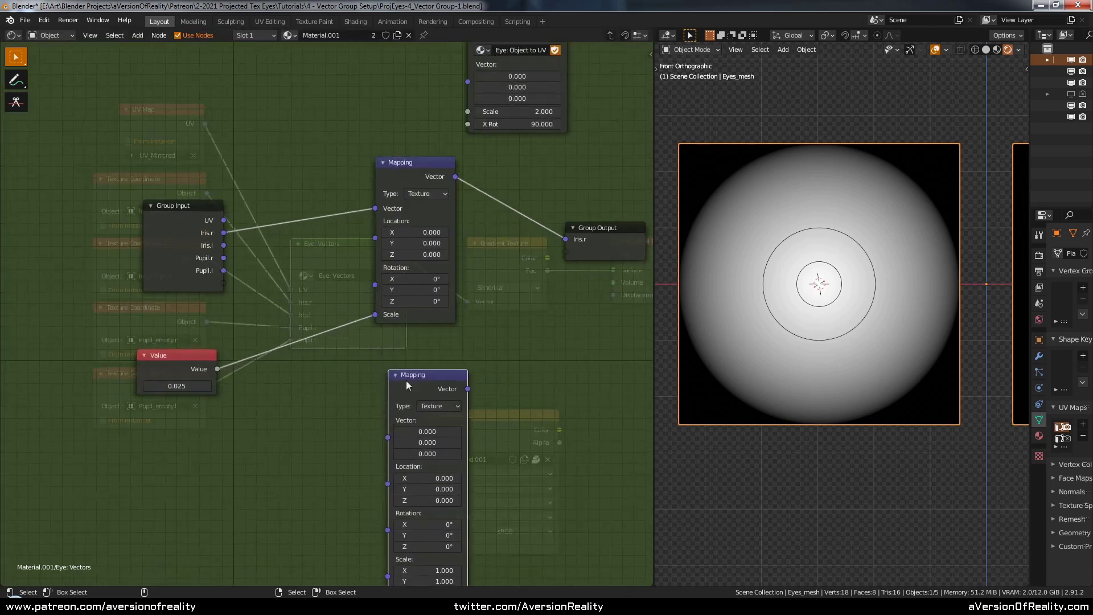
pyautogui.press('x')
# Step: Move the Group Input node farther left and place a new Mix color node above the gap before Mapping
pyautogui.scroll(-8, 385, 348)
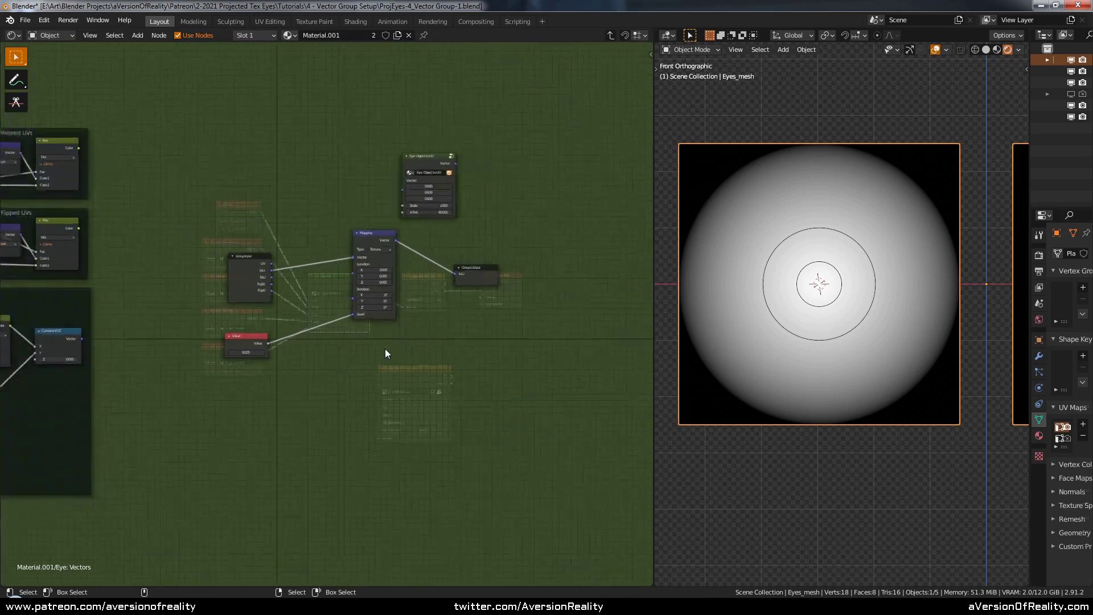
pyautogui.moveTo(315, 245); pyautogui.dragTo(395, 279, button='middle')
pyautogui.scroll(3, 370, 258)
pyautogui.scroll(1, 310, 253)
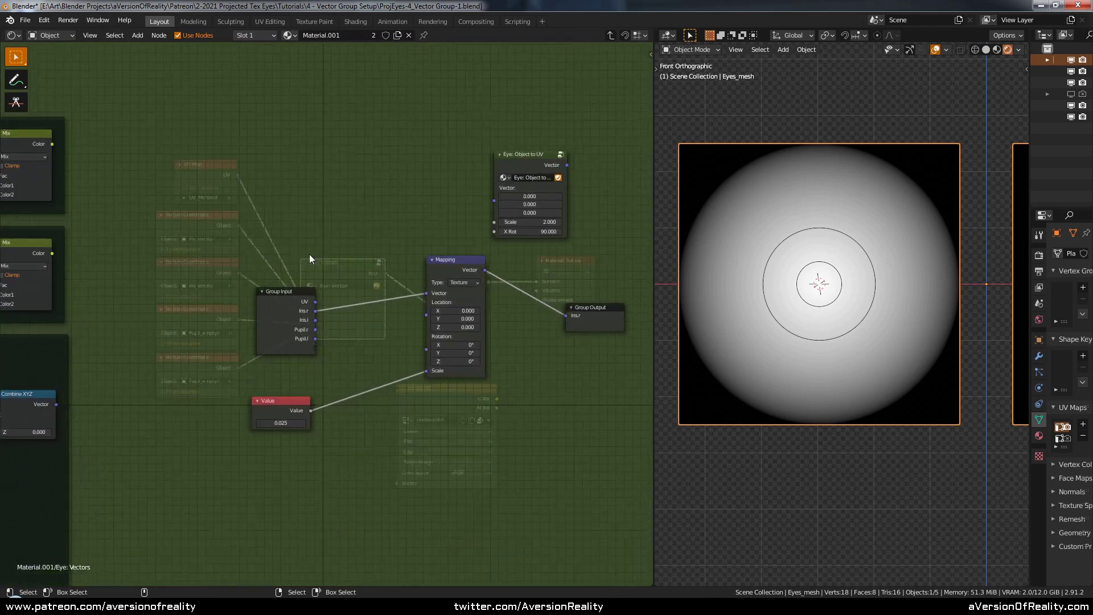
pyautogui.moveTo(282, 312); pyautogui.dragTo(236, 311)
pyautogui.scroll(1, 330, 313)
pyautogui.hotkey('shift', 'a')
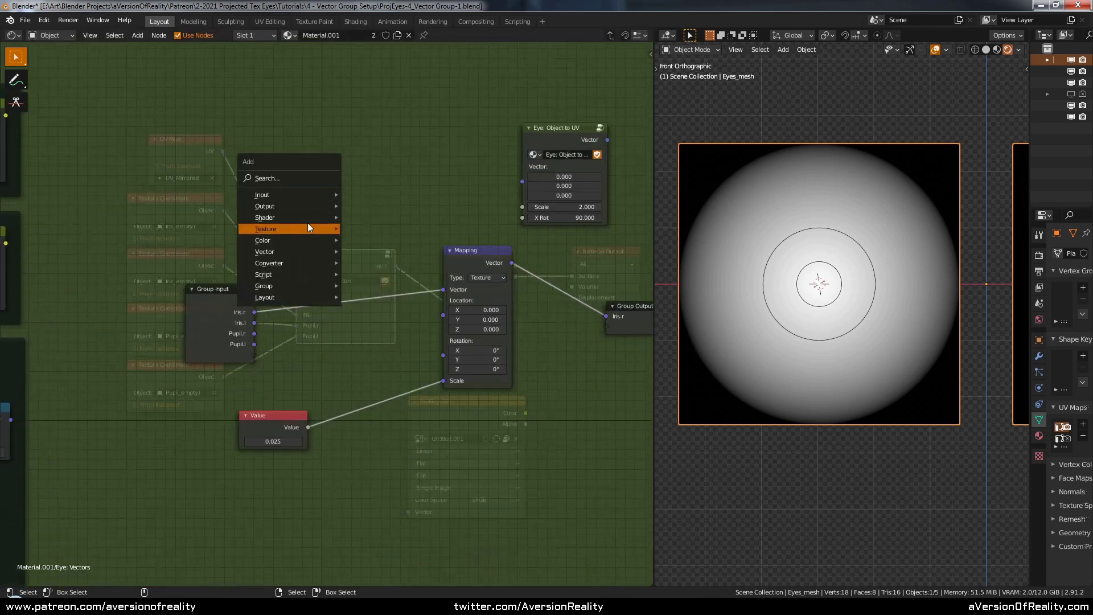
pyautogui.moveTo(308, 236)
pyautogui.click(405, 303)
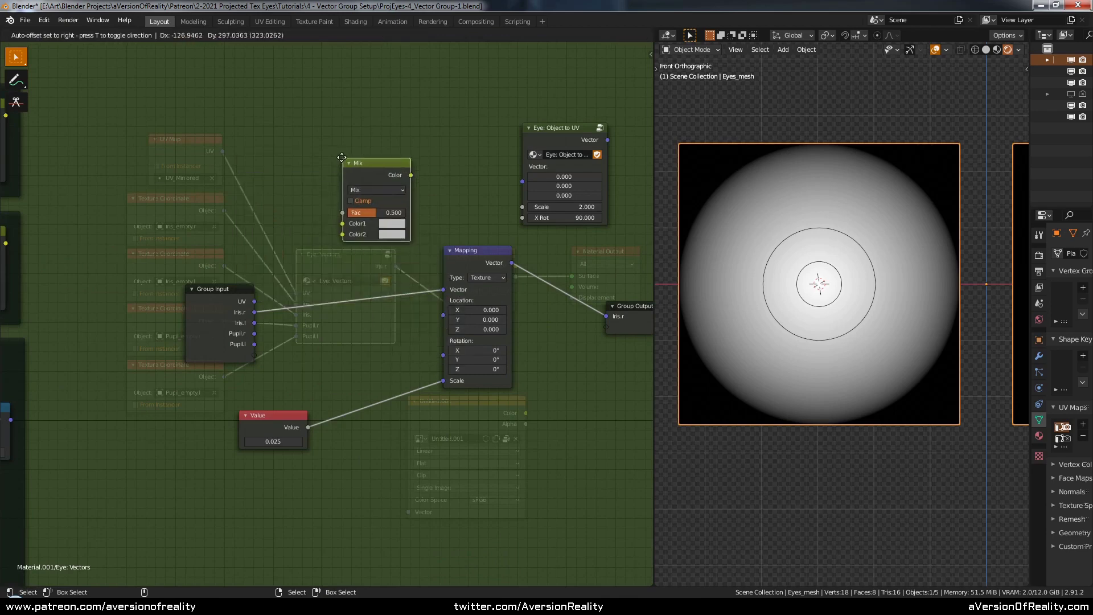
pyautogui.click(319, 185)
# Step: Raise the Left vs Right Mask frame and connect its Greater Than value to the new Mix node's Fac through a reroute
pyautogui.scroll(-3, 285, 170)
pyautogui.moveTo(259, 162); pyautogui.dragTo(600, 236, button='middle')
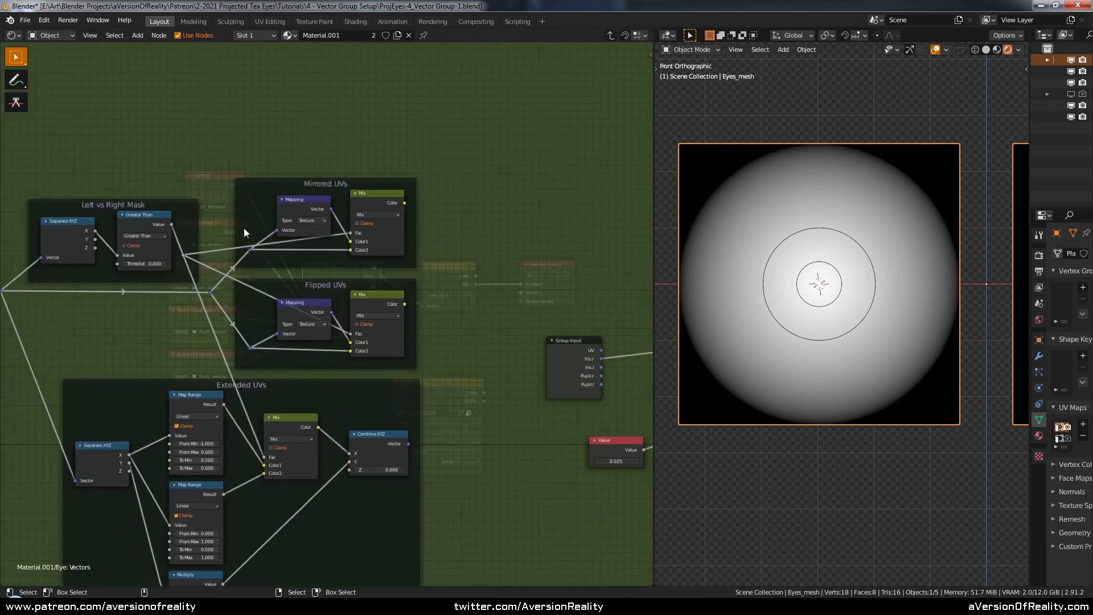
pyautogui.moveTo(197, 216); pyautogui.dragTo(200, 150)
pyautogui.moveTo(294, 164); pyautogui.dragTo(237, 155, button='middle')
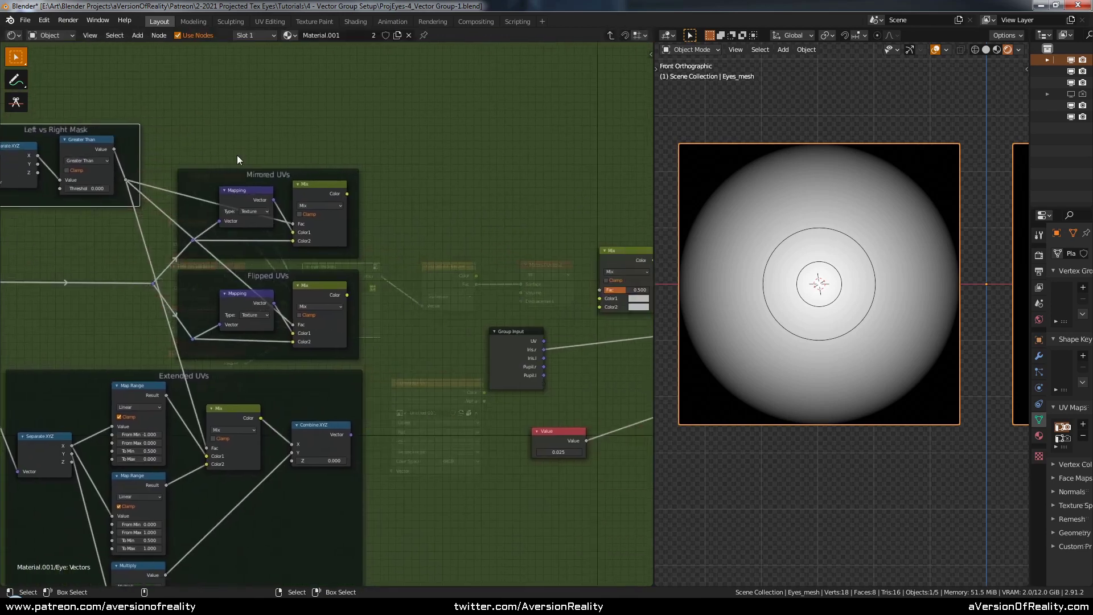
pyautogui.scroll(-2, 237, 155)
pyautogui.moveTo(145, 173); pyautogui.dragTo(560, 293)
pyautogui.moveTo(415, 248); pyautogui.dragTo(342, 156)
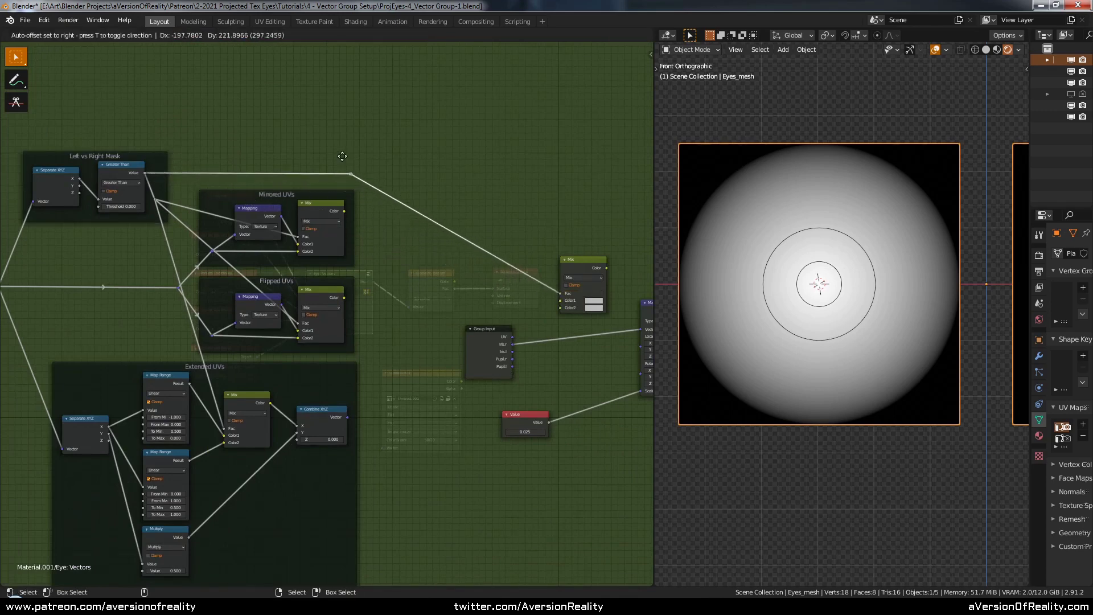
pyautogui.click(344, 156)
# Step: Connect the Group Input's Iris.r to Color1 and Iris.l to Color2 of the new Mix node
pyautogui.moveTo(503, 226); pyautogui.dragTo(307, 171, button='middle')
pyautogui.scroll(5, 395, 189)
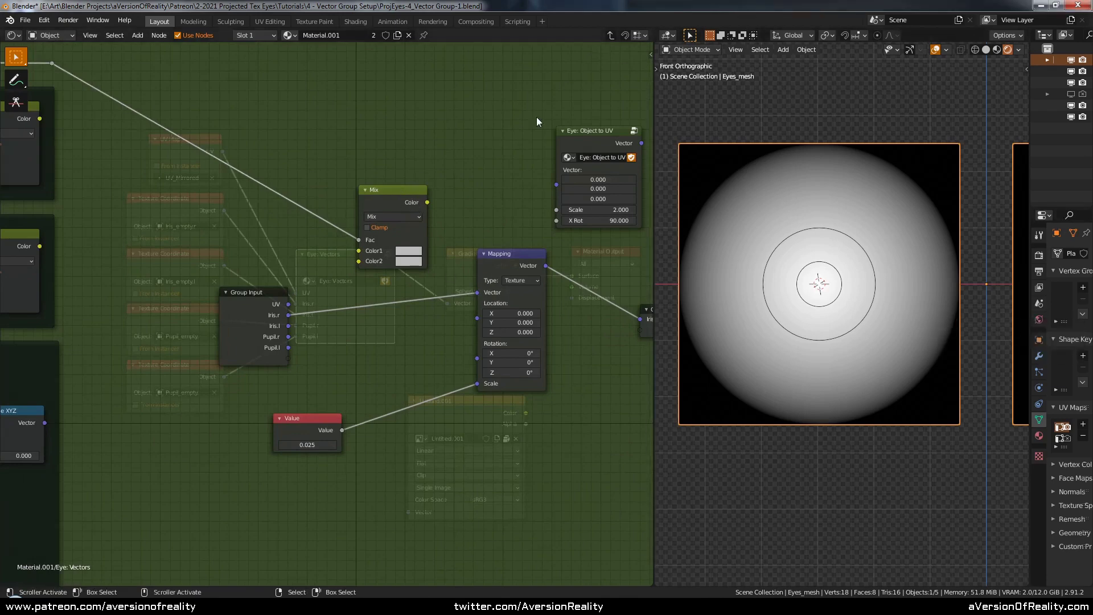
pyautogui.moveTo(399, 199); pyautogui.dragTo(403, 201)
pyautogui.moveTo(271, 296); pyautogui.dragTo(360, 254)
pyautogui.moveTo(277, 323); pyautogui.dragTo(363, 262)
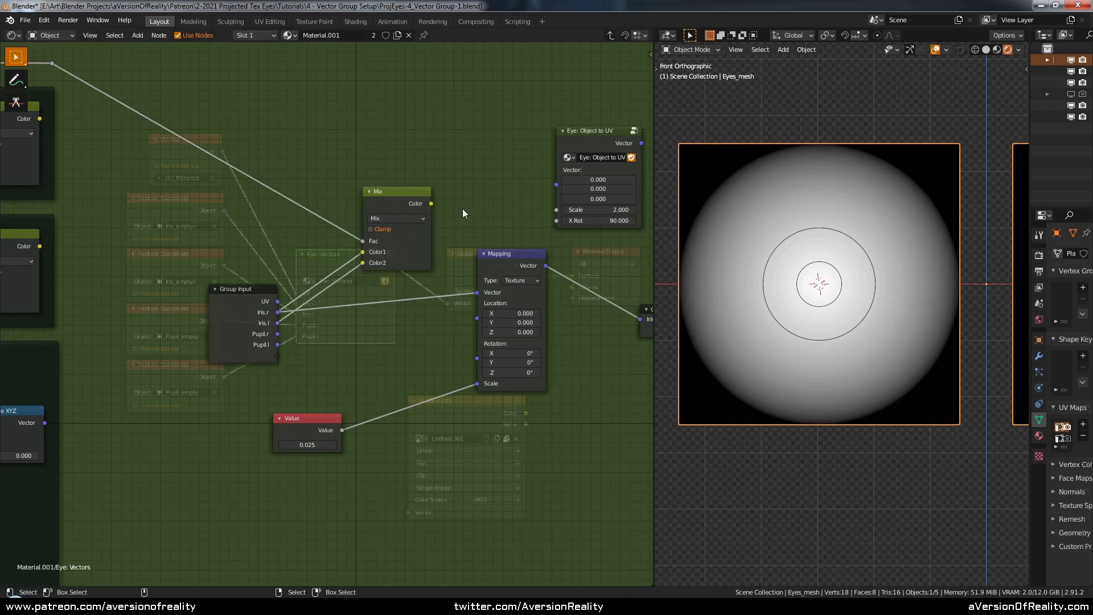
# Step: Connect the Mix node's Color output to the Mapping node's Vector and move the Value node closer to Mapping
pyautogui.moveTo(462, 209); pyautogui.dragTo(360, 202, button='middle')
pyautogui.scroll(-3, 797, 239)
pyautogui.keyDown('shift'); pyautogui.moveTo(902, 234); pyautogui.dragTo(820, 214, button='middle'); pyautogui.keyUp('shift')
pyautogui.moveTo(329, 197); pyautogui.dragTo(378, 285)
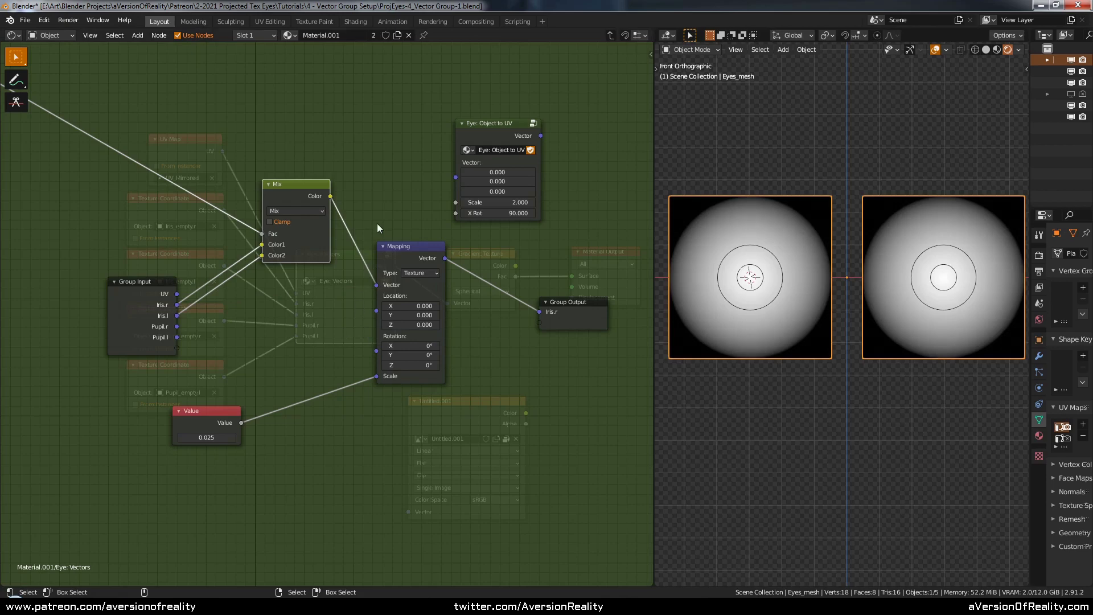
pyautogui.press('g')
pyautogui.click(307, 355)
# Step: Test Iris.l linked directly to the Mapping node's Vector, and restore the link from the Mix node
pyautogui.scroll(1, 306, 355)
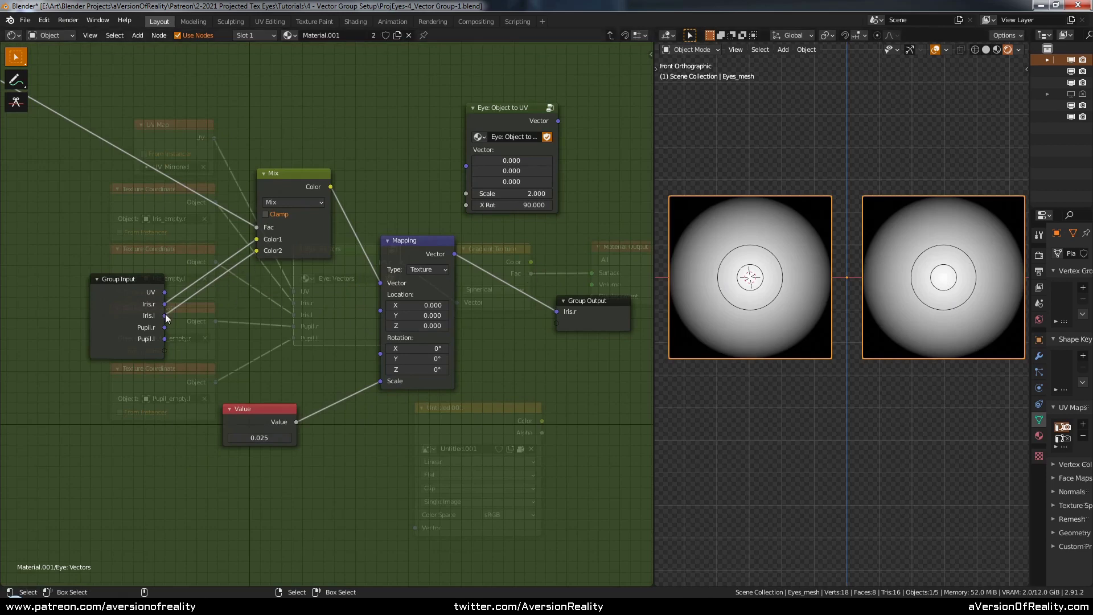
pyautogui.moveTo(165, 315); pyautogui.dragTo(380, 283)
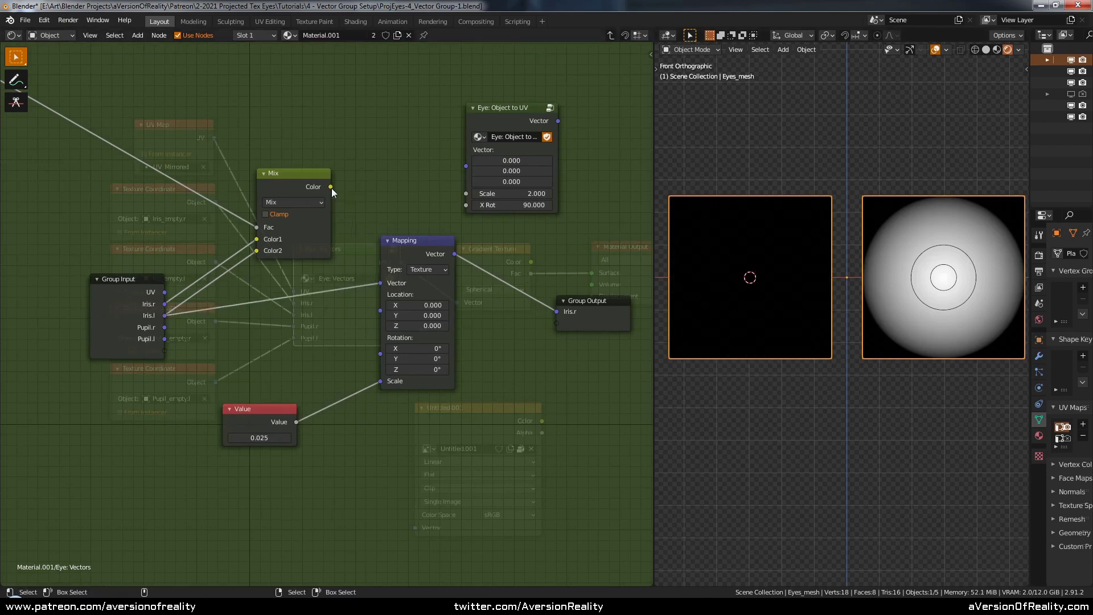
pyautogui.moveTo(332, 188); pyautogui.dragTo(380, 283)
# Step: Collapse the iris Mix node, duplicate it just below and connect Pupil.r and Pupil.l to the copy's color inputs
pyautogui.click(264, 173)
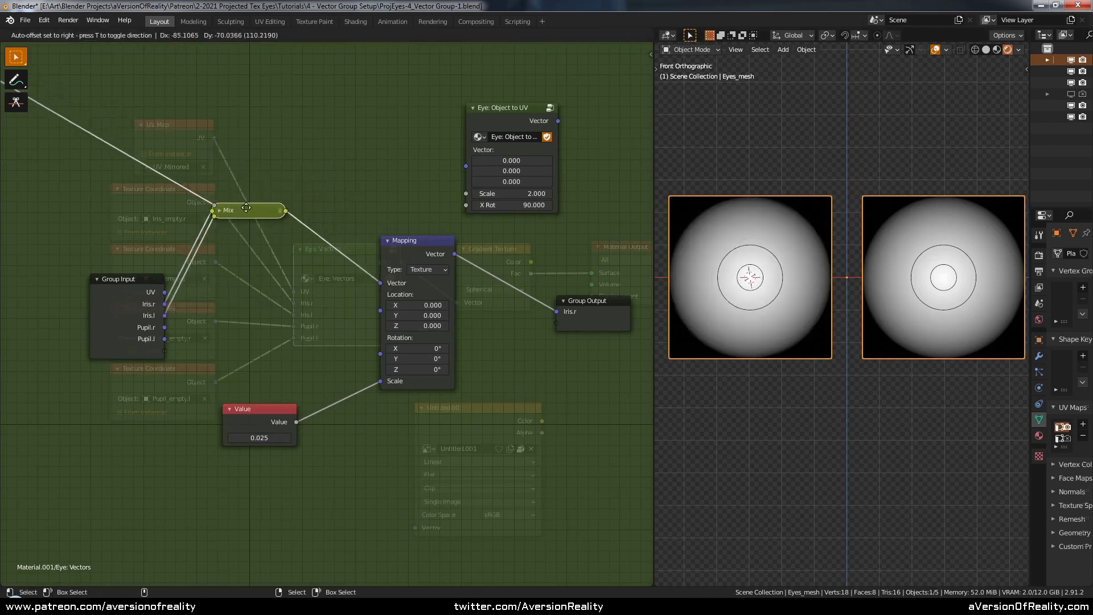
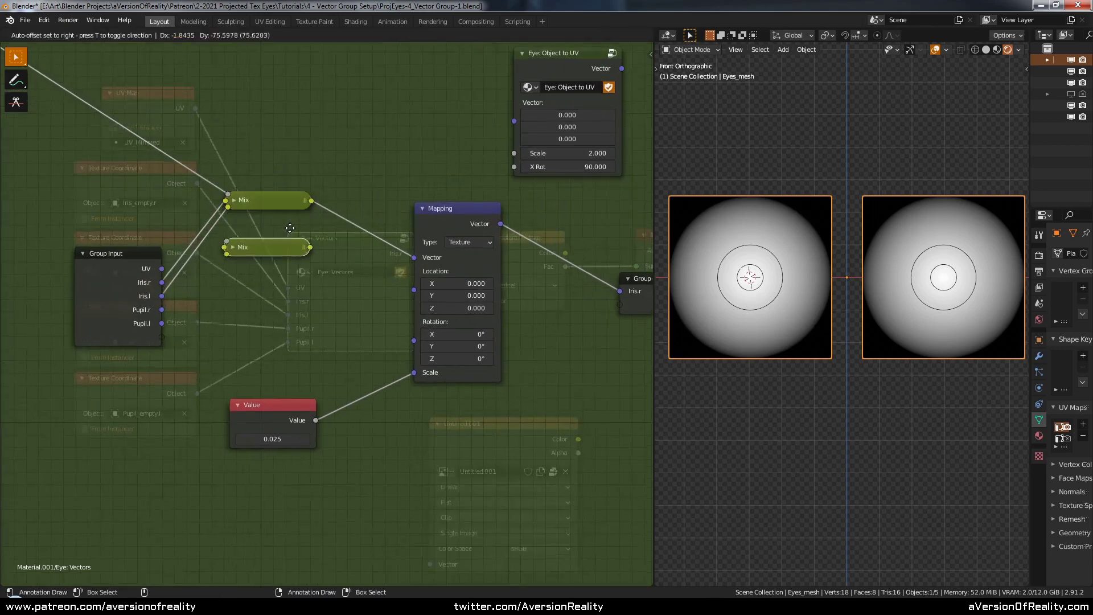
pyautogui.click(292, 283)
pyautogui.moveTo(162, 309); pyautogui.dragTo(229, 309)
# Step: Add a reroute on the mask link beside the Mix nodes and connect it to the pupil Mix node's factor
pyautogui.moveTo(172, 168); pyautogui.dragTo(256, 206, button='middle')
pyautogui.keyDown('shift'); pyautogui.moveTo(261, 196); pyautogui.dragTo(265, 213, button='right'); pyautogui.keyUp('shift')
pyautogui.moveTo(265, 208); pyautogui.dragTo(311, 334)
pyautogui.moveTo(265, 210); pyautogui.dragTo(239, 237)
pyautogui.scroll(-2, 387, 203)
pyautogui.moveTo(336, 247); pyautogui.dragTo(274, 241, button='middle')
pyautogui.moveTo(277, 326); pyautogui.dragTo(277, 260)
pyautogui.moveTo(371, 296); pyautogui.dragTo(280, 286, button='middle')
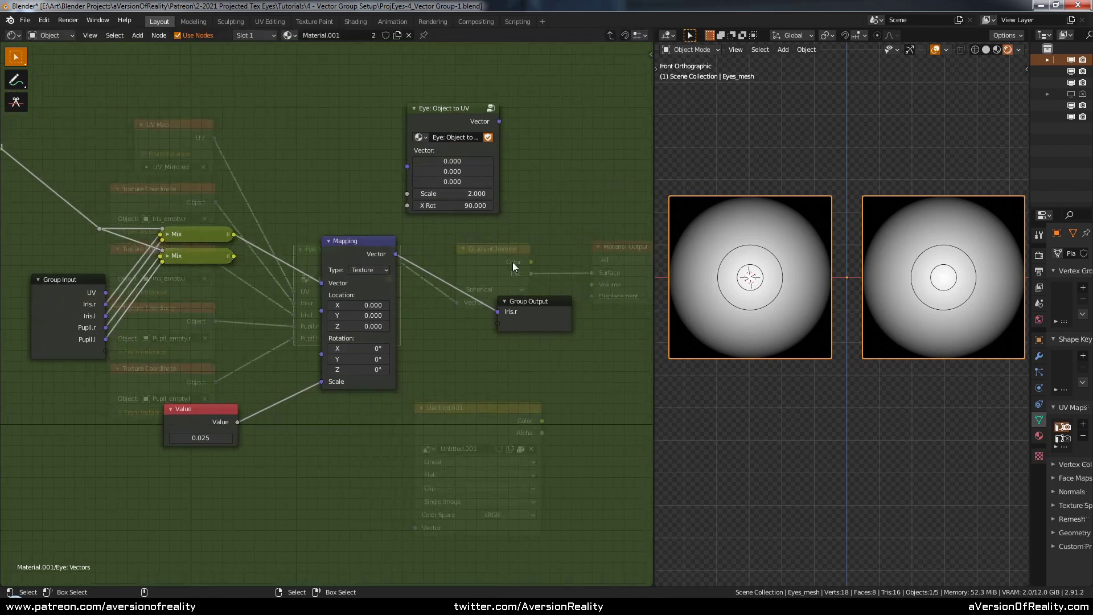
# Step: Move the Value node left below the Group Input to make room before the Mapping node's Scale
pyautogui.moveTo(266, 324); pyautogui.dragTo(275, 309, button='middle')
pyautogui.moveTo(230, 373); pyautogui.dragTo(276, 356, button='middle')
pyautogui.scroll(1, 276, 356)
pyautogui.moveTo(255, 383); pyautogui.dragTo(186, 386)
pyautogui.moveTo(201, 402); pyautogui.dragTo(281, 375, button='middle')
pyautogui.moveTo(274, 375); pyautogui.dragTo(242, 377)
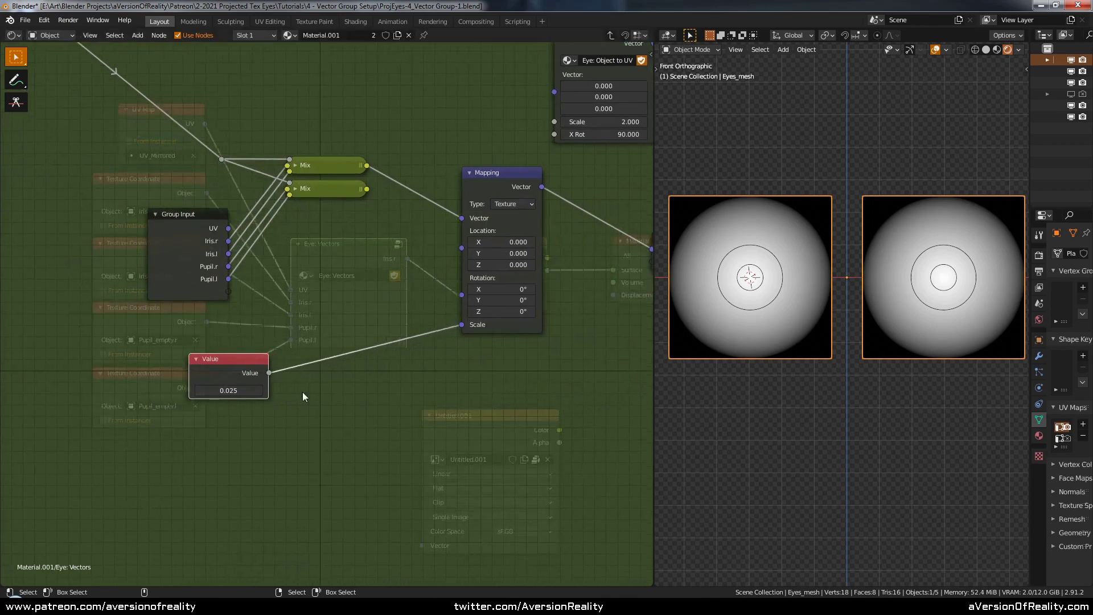
# Step: Add a Math node between the Group Input and Mapping nodes and set its operation to Multiply
pyautogui.hotkey('shift', 'a')
pyautogui.moveTo(341, 421)
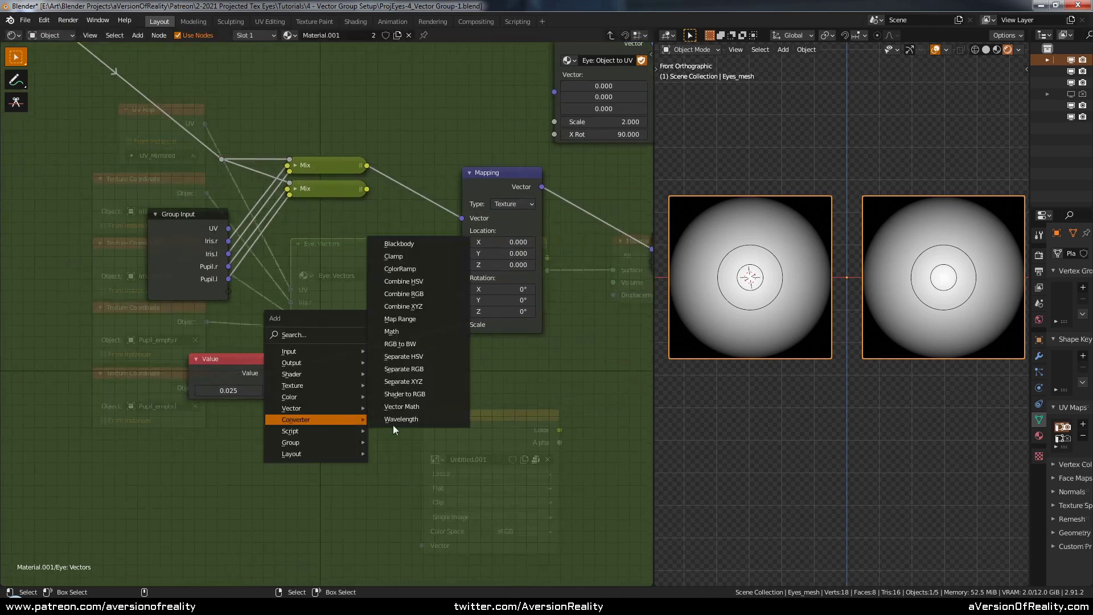
pyautogui.click(431, 335)
pyautogui.click(297, 235)
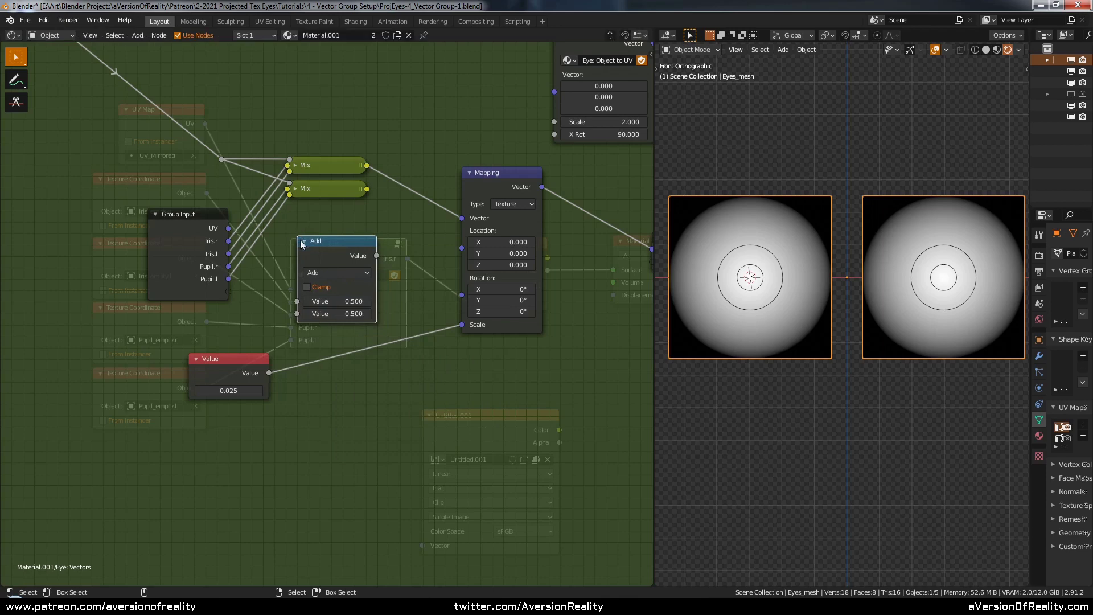
pyautogui.click(353, 277)
pyautogui.click(347, 317)
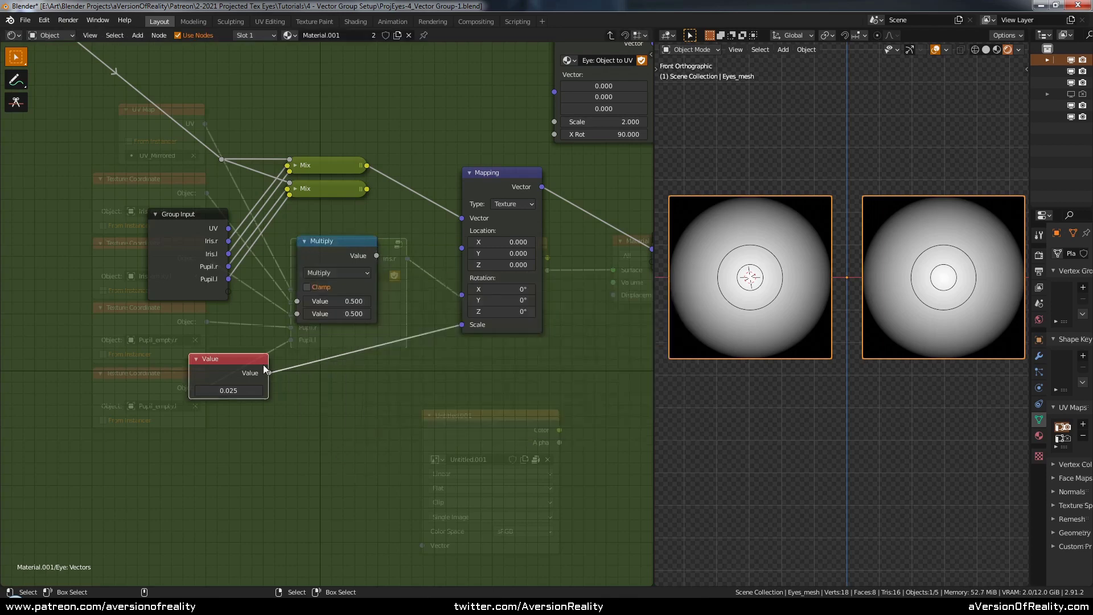
# Step: Connect the Value node to Multiply's second value and expose its first value as a new input on the Group Input node
pyautogui.moveTo(262, 364); pyautogui.dragTo(257, 375)
pyautogui.moveTo(338, 254); pyautogui.dragTo(335, 266)
pyautogui.moveTo(245, 371); pyautogui.dragTo(298, 326)
pyautogui.moveTo(224, 385); pyautogui.dragTo(218, 385)
pyautogui.moveTo(298, 316); pyautogui.dragTo(312, 315)
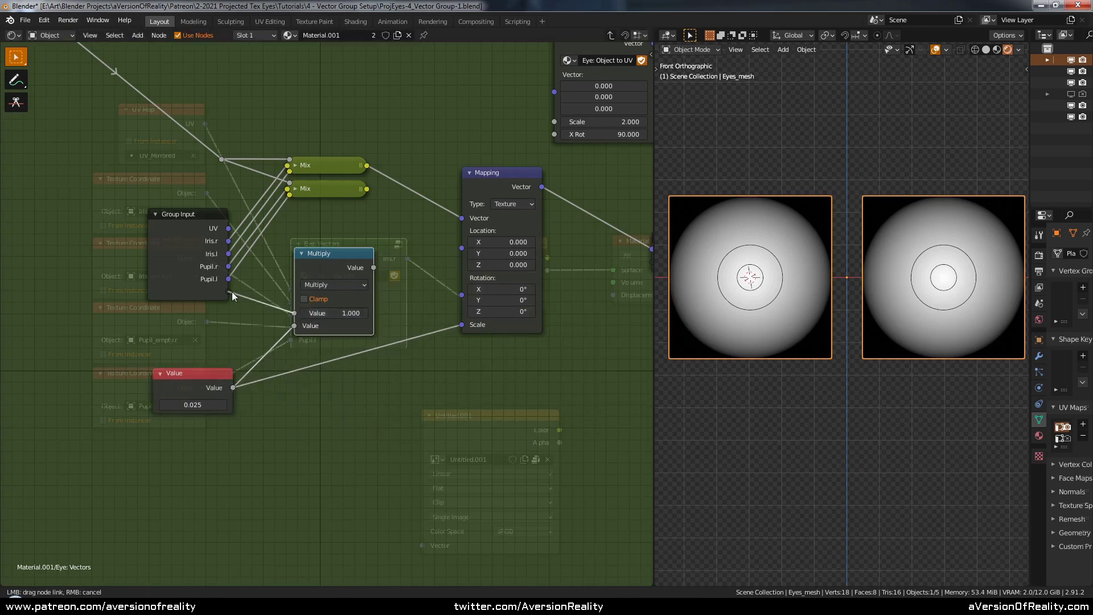
pyautogui.press('Tab')
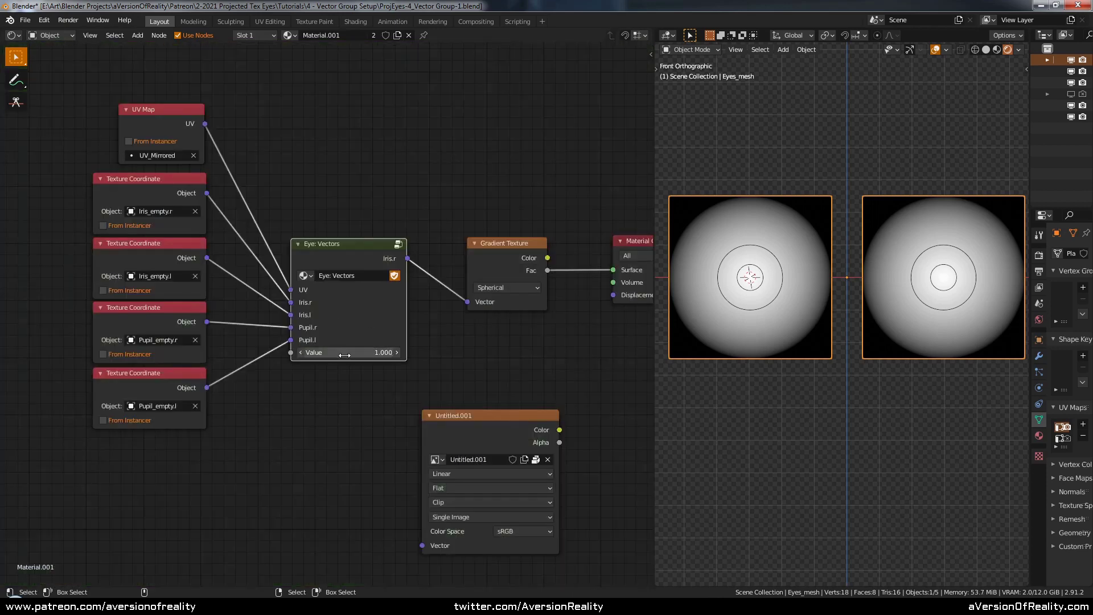
# Step: Rename the new group input to Iris Scale and set its minimum to 0 and maximum to 10
pyautogui.press('Tab')
pyautogui.press('n')
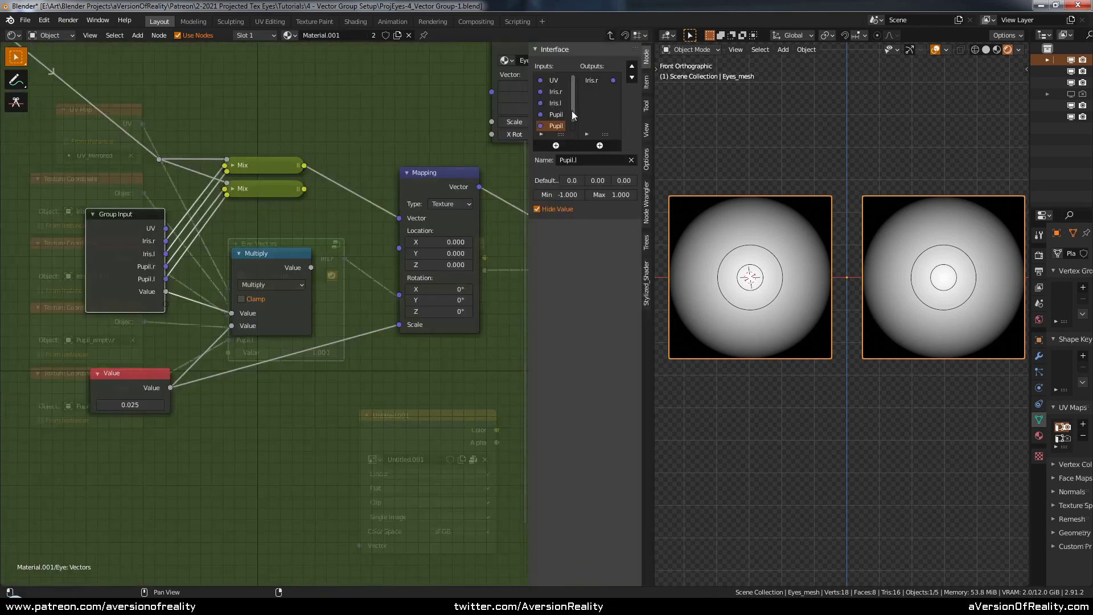
pyautogui.click(556, 126)
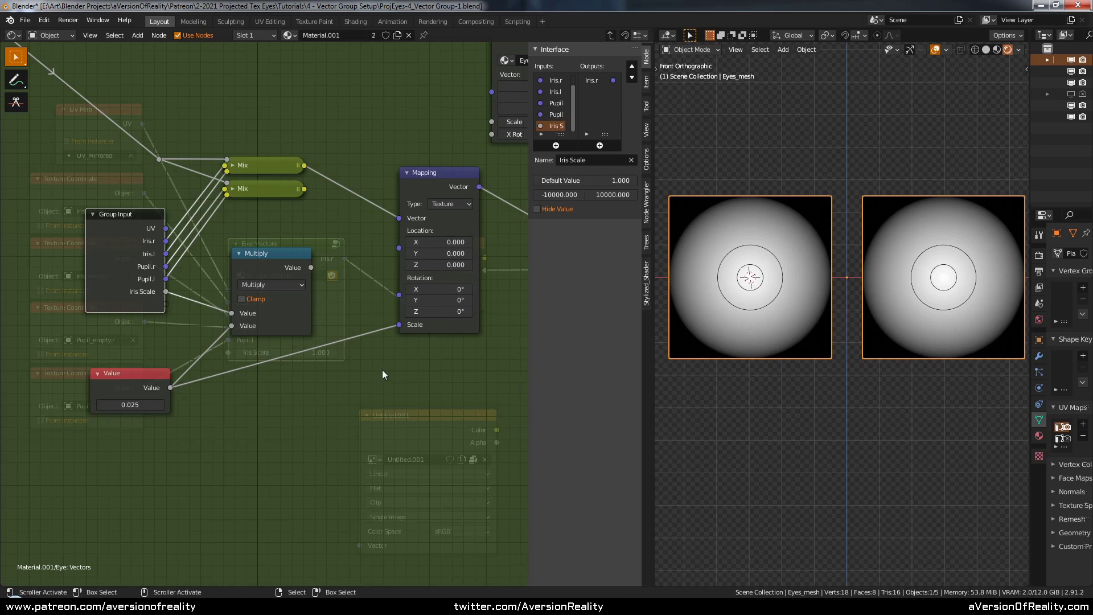
pyautogui.click(564, 196)
pyautogui.write('0')
pyautogui.press('Return')
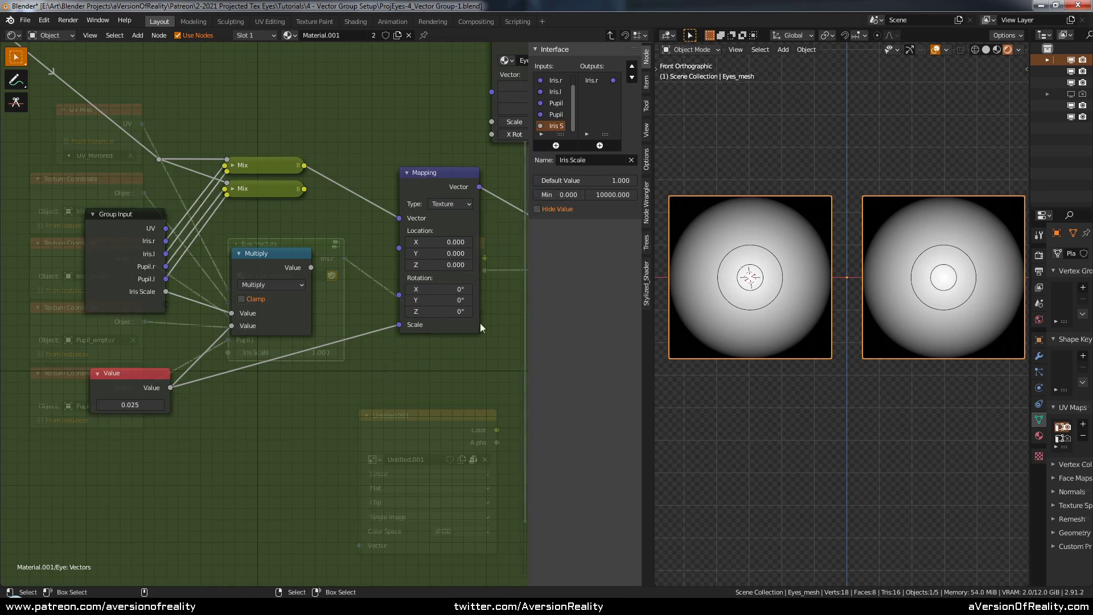
pyautogui.click(618, 195)
pyautogui.write('10')
pyautogui.press('Return')
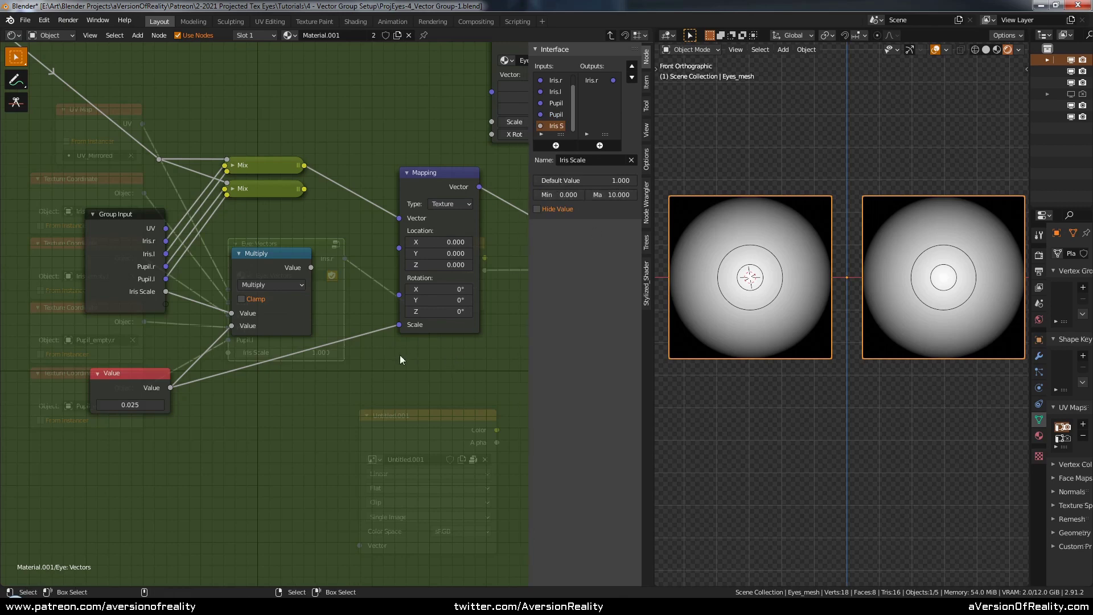
# Step: Connect the Multiply node's output to the Mapping node's Scale and shift Multiply slightly lower
pyautogui.click(147, 274)
pyautogui.moveTo(311, 268); pyautogui.dragTo(399, 324)
pyautogui.moveTo(259, 263)
pyautogui.mouseDown()
pyautogui.moveTo(271, 268)
pyautogui.moveTo(263, 283)
pyautogui.mouseUp()
# Step: Set the Value node to 0.050 and place it directly beneath Group Input, with Multiply raised beside it
pyautogui.click(141, 404)
pyautogui.press('BackSpace')
pyautogui.press('BackSpace')
pyautogui.write('5')
pyautogui.press('Return')
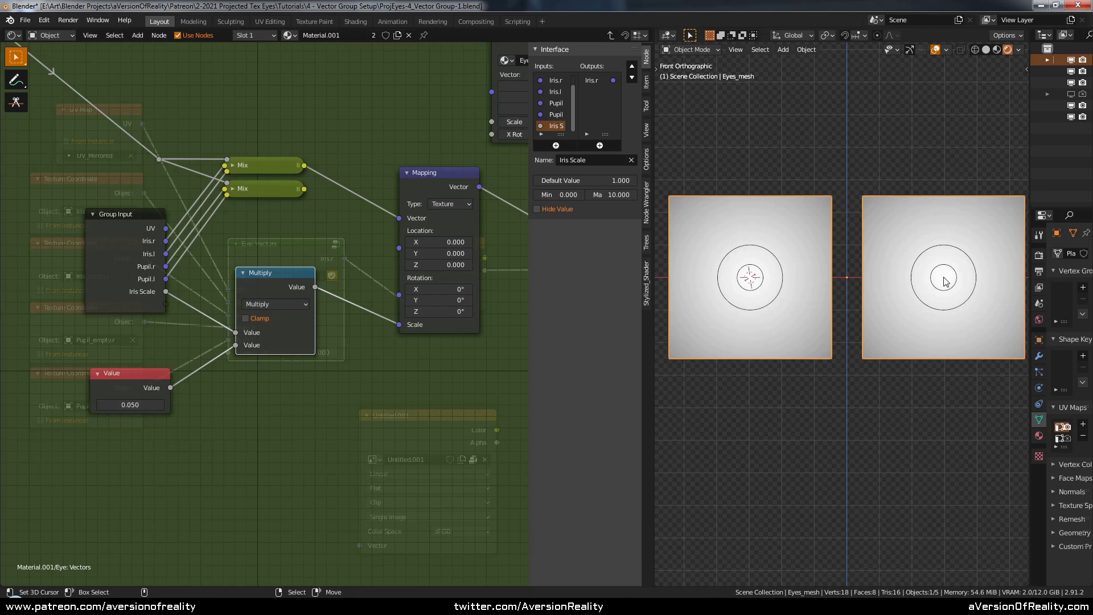
pyautogui.moveTo(162, 373); pyautogui.dragTo(157, 347)
pyautogui.moveTo(278, 278); pyautogui.dragTo(277, 267)
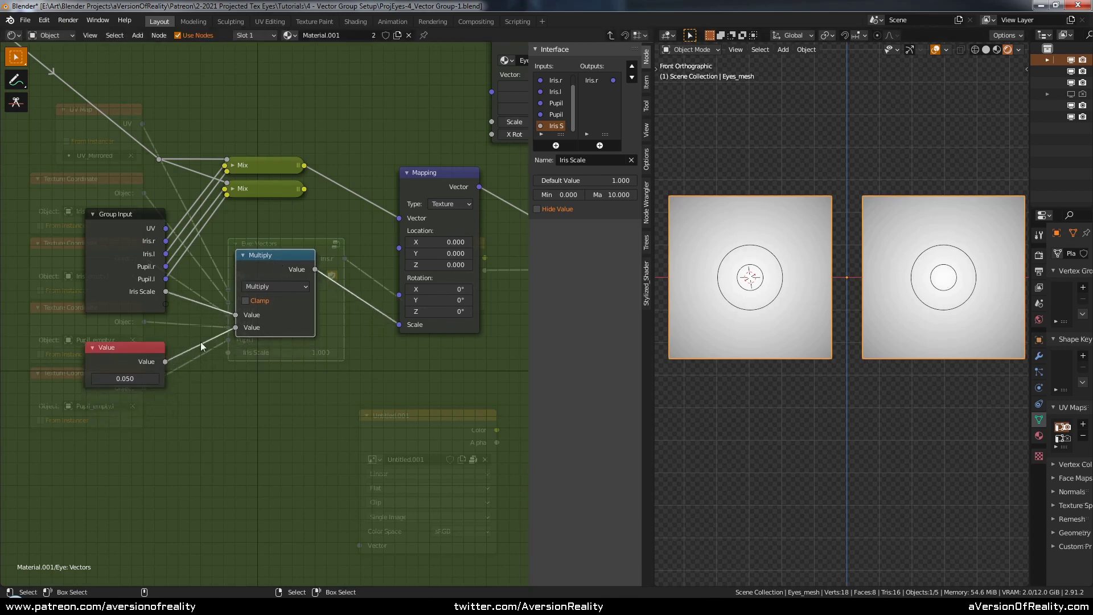
# Step: Test the Iris Scale input on the Eye: Vectors node by varying it outside the group, and return it to 1
pyautogui.press('Tab')
pyautogui.moveTo(305, 353); pyautogui.dragTo(273, 353)
pyautogui.click(308, 353)
pyautogui.write('0.5')
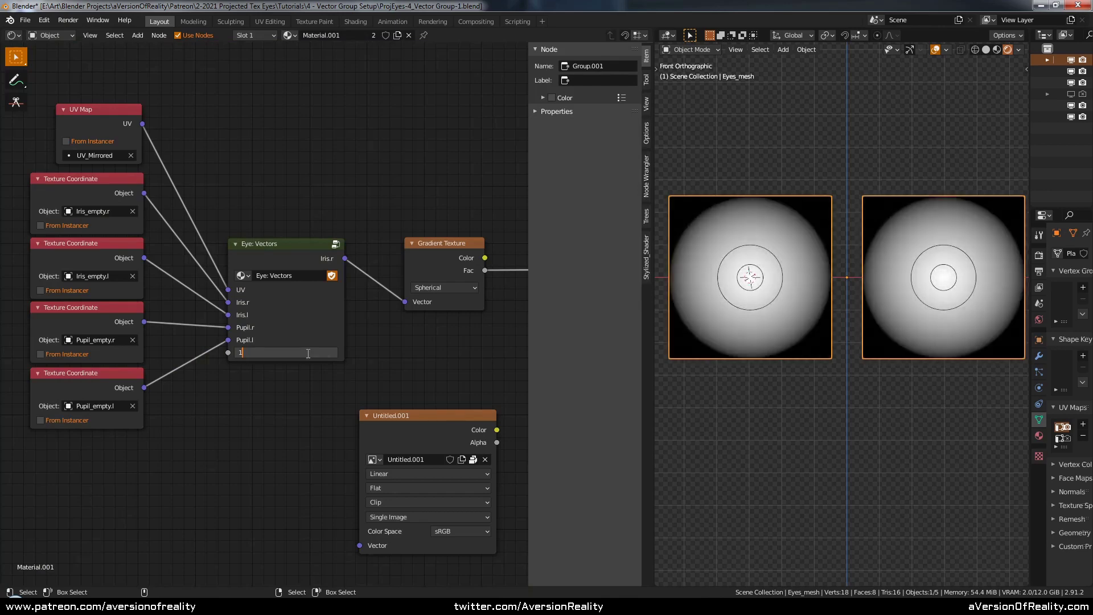
pyautogui.press('Return')
# Step: Inside Eye: Vectors, move Group Output farther right and insert the Eye: Object to UV node between Mapping and Group Output
pyautogui.press('Tab')
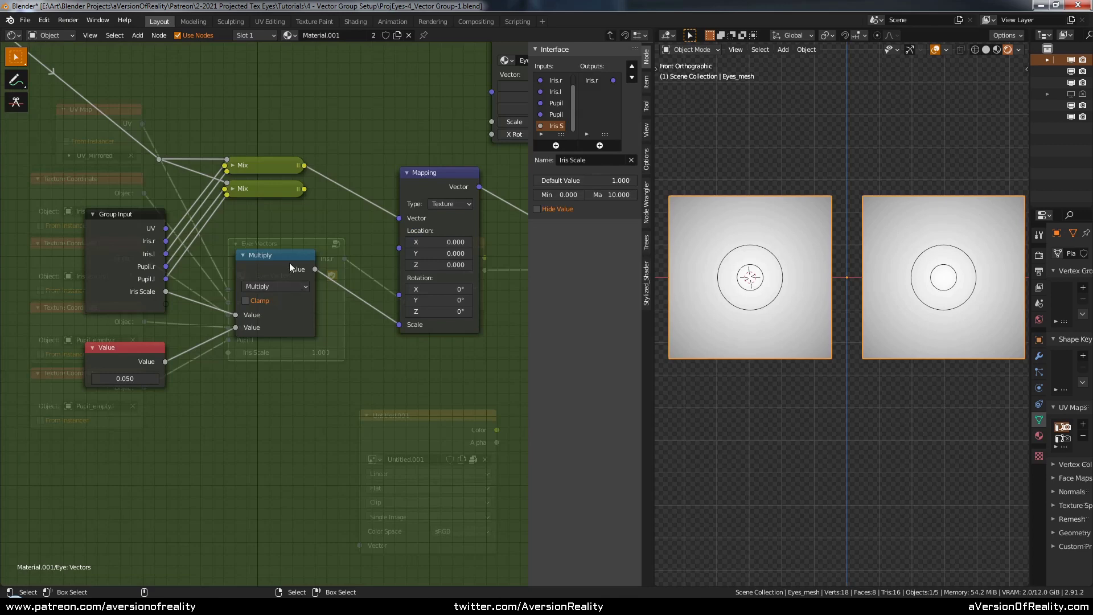
pyautogui.click(244, 255)
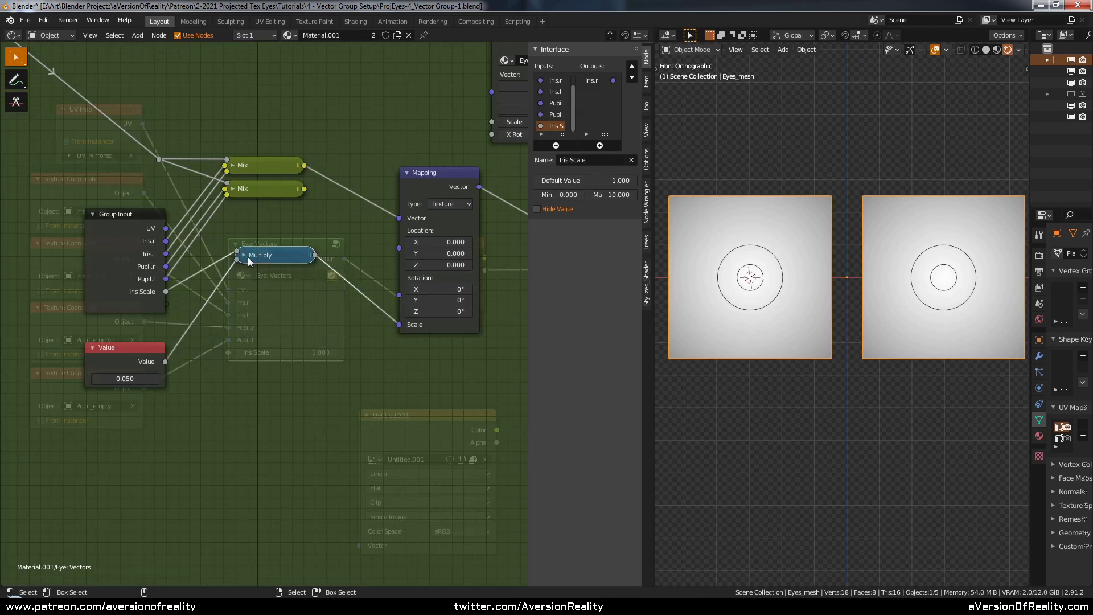
pyautogui.click(245, 257)
pyautogui.moveTo(403, 138); pyautogui.dragTo(142, 212, button='middle')
pyautogui.moveTo(373, 309); pyautogui.dragTo(524, 269)
pyautogui.moveTo(293, 108); pyautogui.dragTo(340, 263)
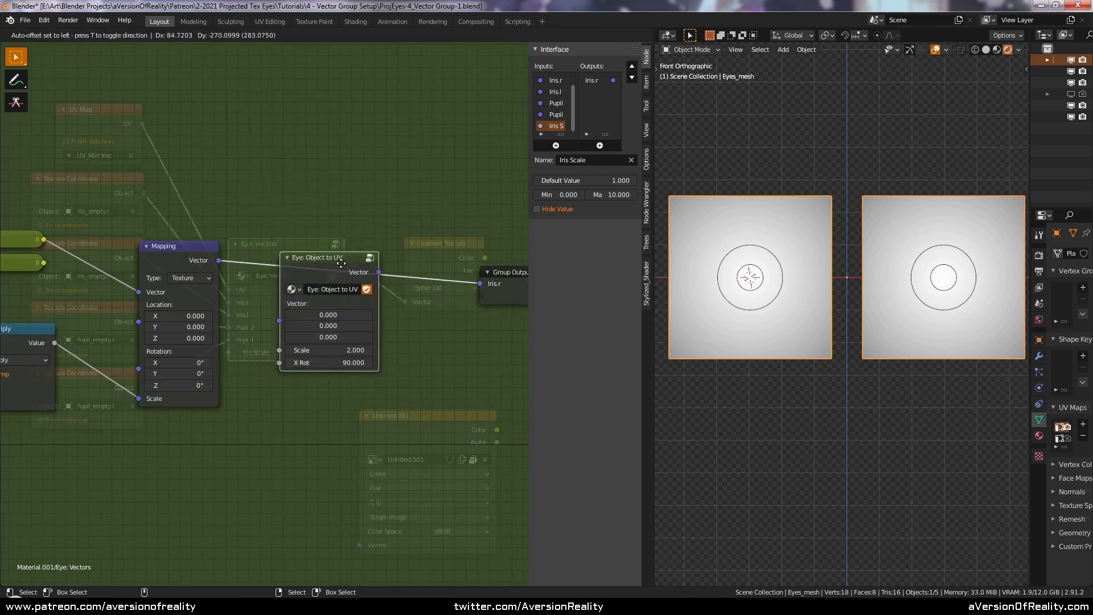
pyautogui.click(510, 286)
# Step: Outside the group, connect Iris.r to the Untitled.001 image texture's Vector and its Color to the Material Output's Surface
pyautogui.press('Tab')
pyautogui.click(456, 326)
pyautogui.moveTo(412, 359); pyautogui.dragTo(307, 347, button='middle')
pyautogui.click(320, 400)
pyautogui.moveTo(319, 403); pyautogui.dragTo(355, 346)
pyautogui.moveTo(240, 245); pyautogui.dragTo(303, 477)
pyautogui.moveTo(429, 362); pyautogui.dragTo(445, 258)
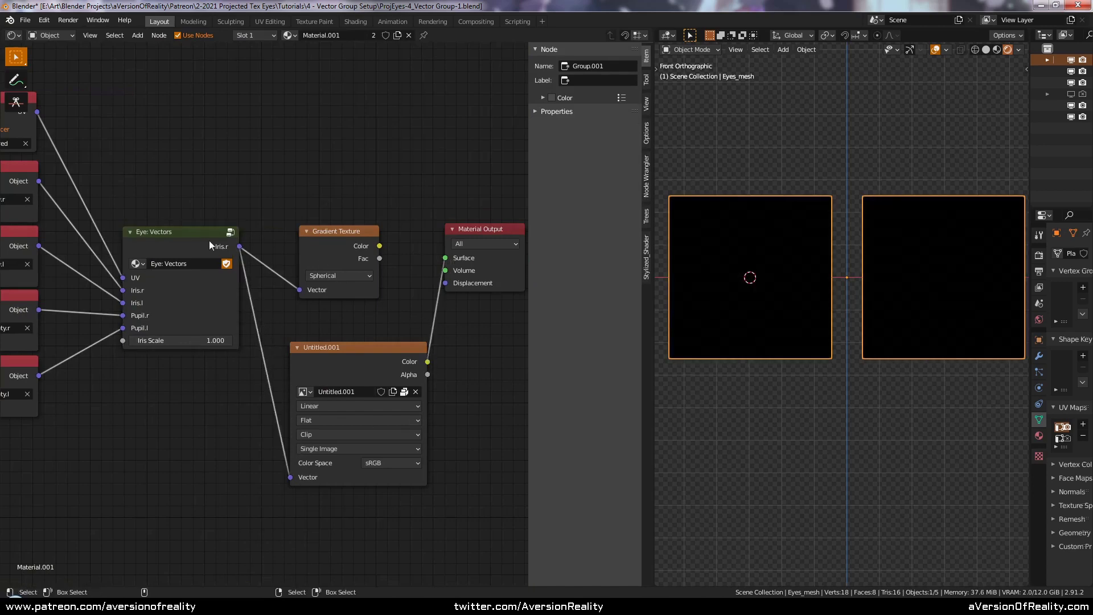
# Step: Set the Scale of the Eye: Object to UV node inside the Eye: Vectors group to 1
pyautogui.click(209, 240)
pyautogui.press('Tab')
pyautogui.click(318, 316)
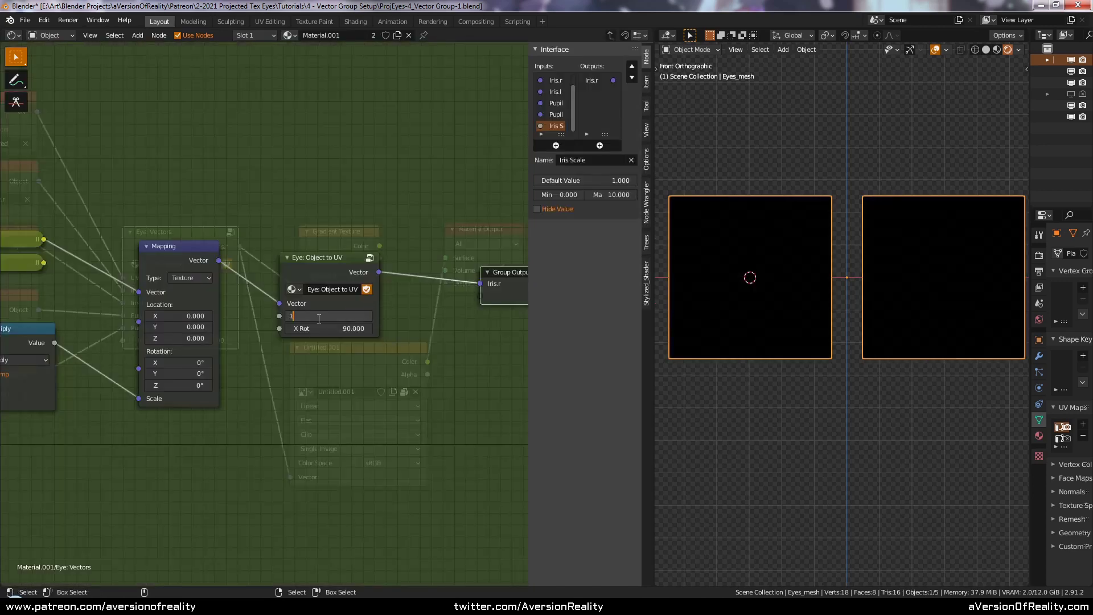
pyautogui.write('1')
pyautogui.press('Return')
pyautogui.scroll(-1, 360, 372)
pyautogui.moveTo(361, 372); pyautogui.dragTo(424, 355, button='middle')
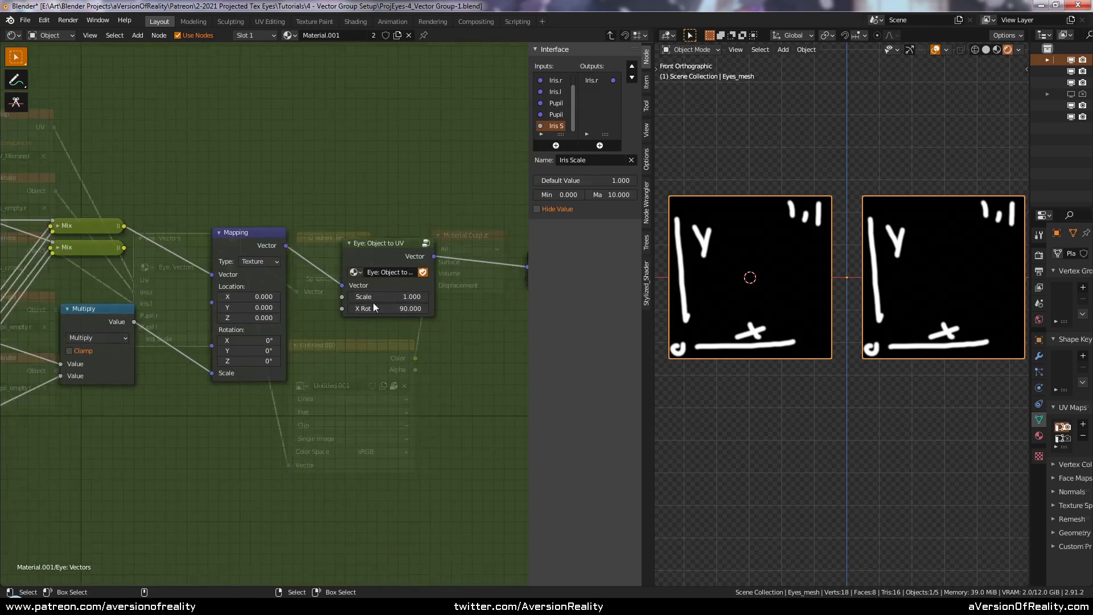
# Step: Reposition the Eye: Object to UV node slightly lower between Mapping and Group Output
pyautogui.moveTo(349, 369); pyautogui.dragTo(523, 332, button='middle')
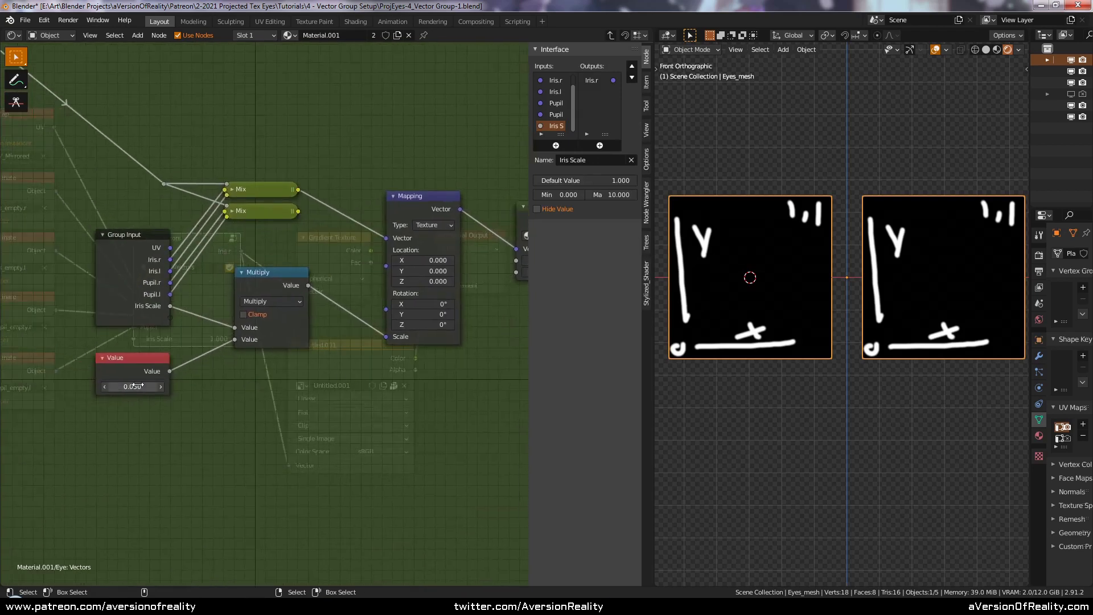
pyautogui.moveTo(274, 300); pyautogui.dragTo(161, 322, button='middle')
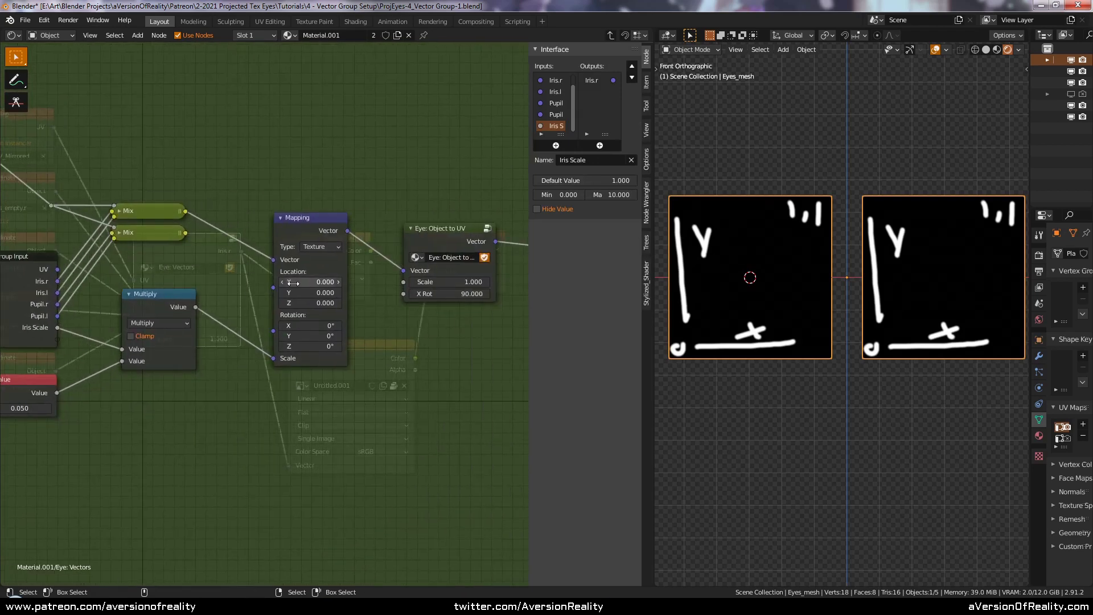
pyautogui.moveTo(471, 299); pyautogui.dragTo(328, 300, button='middle')
pyautogui.moveTo(315, 241); pyautogui.dragTo(303, 283)
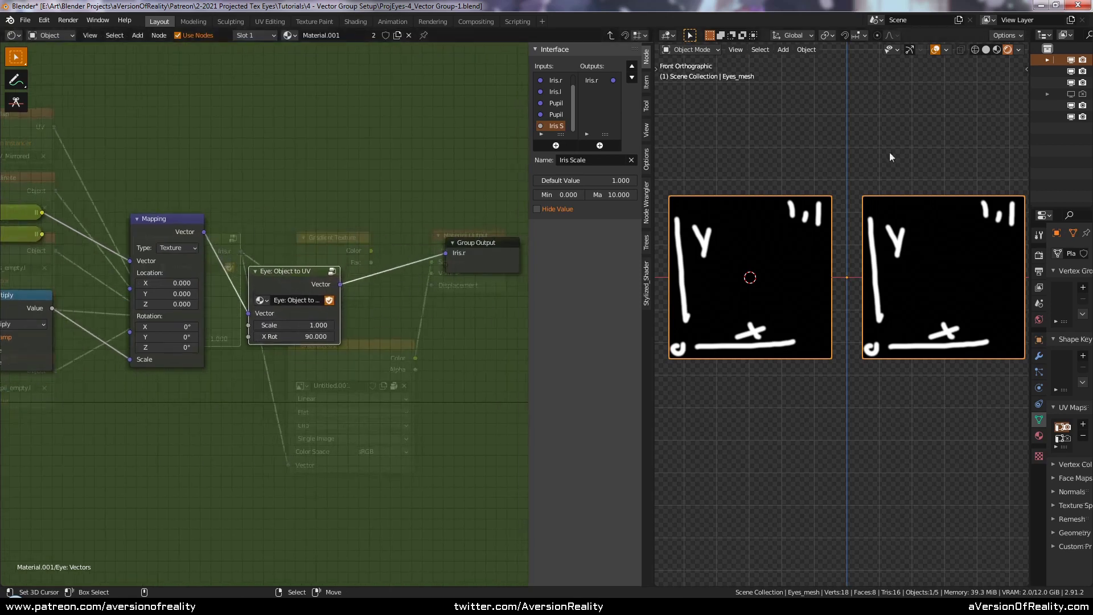
# Step: Test the iris projection by moving Iris_empty.l and Iris_empty.r, cancel the moves and reselect Eyes_mesh
pyautogui.moveTo(1028, 122); pyautogui.dragTo(970, 120)
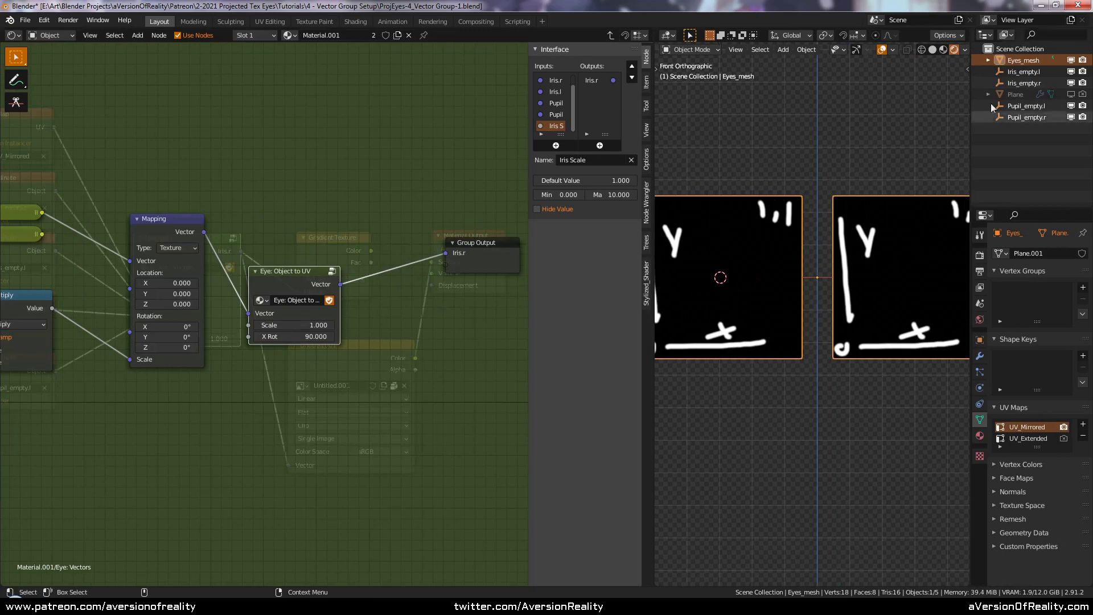
pyautogui.click(1022, 72)
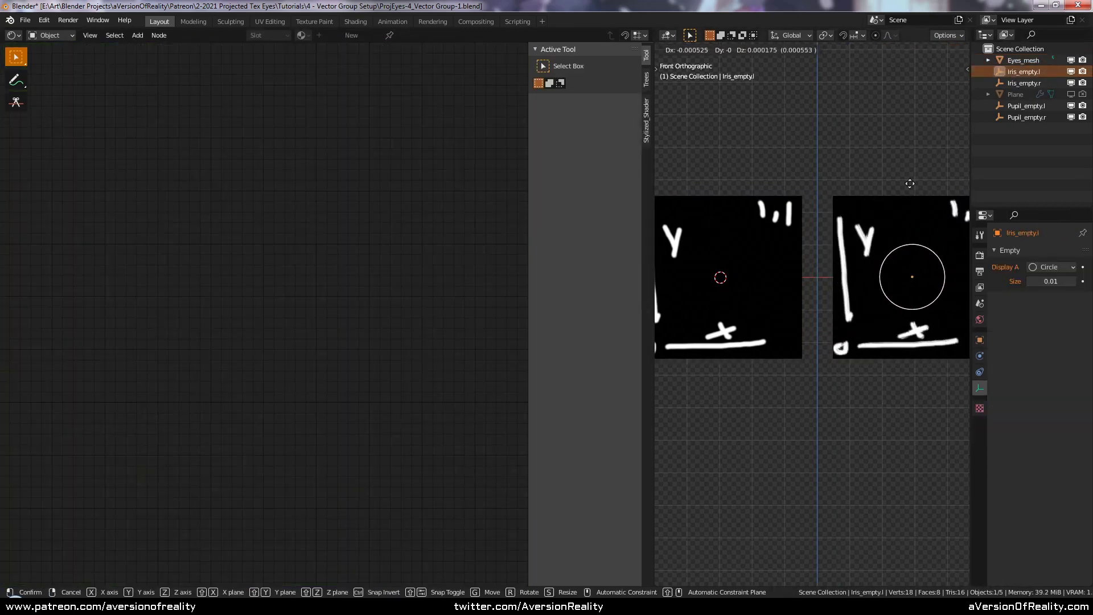
pyautogui.click(1023, 83)
pyautogui.press('g')
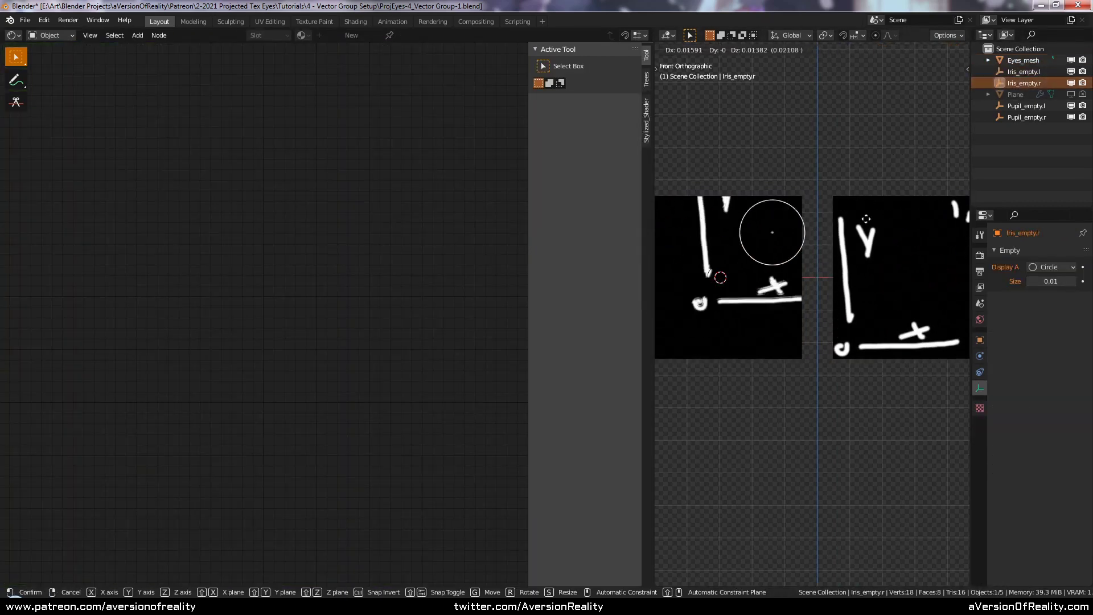
pyautogui.rightClick(811, 254)
pyautogui.click(904, 217)
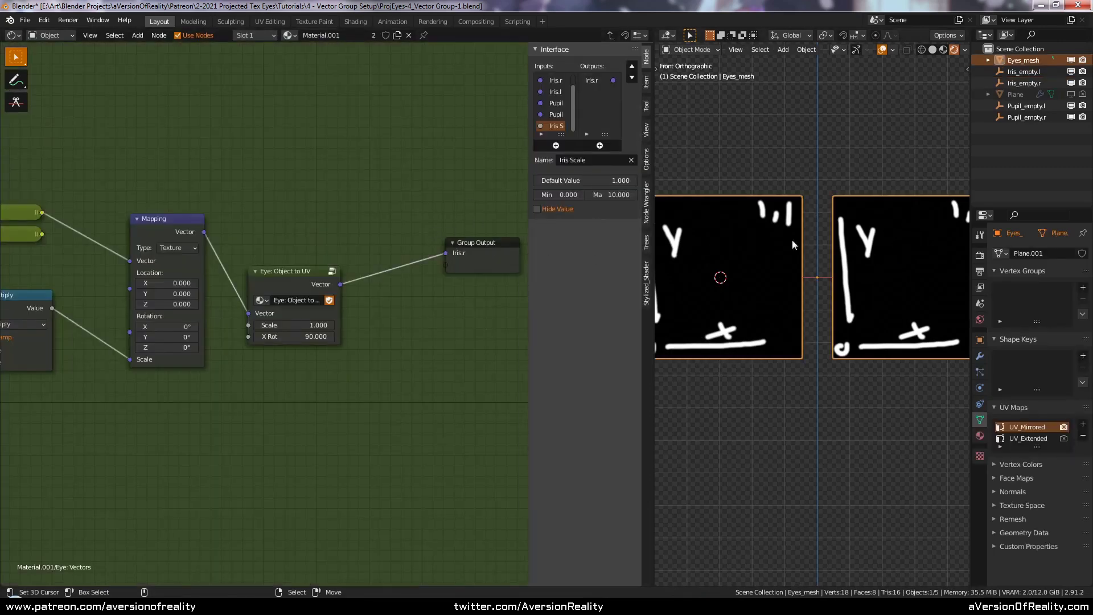
pyautogui.scroll(-2, 801, 238)
pyautogui.moveTo(801, 238); pyautogui.dragTo(808, 244, button='middle')
pyautogui.press('KP_1')
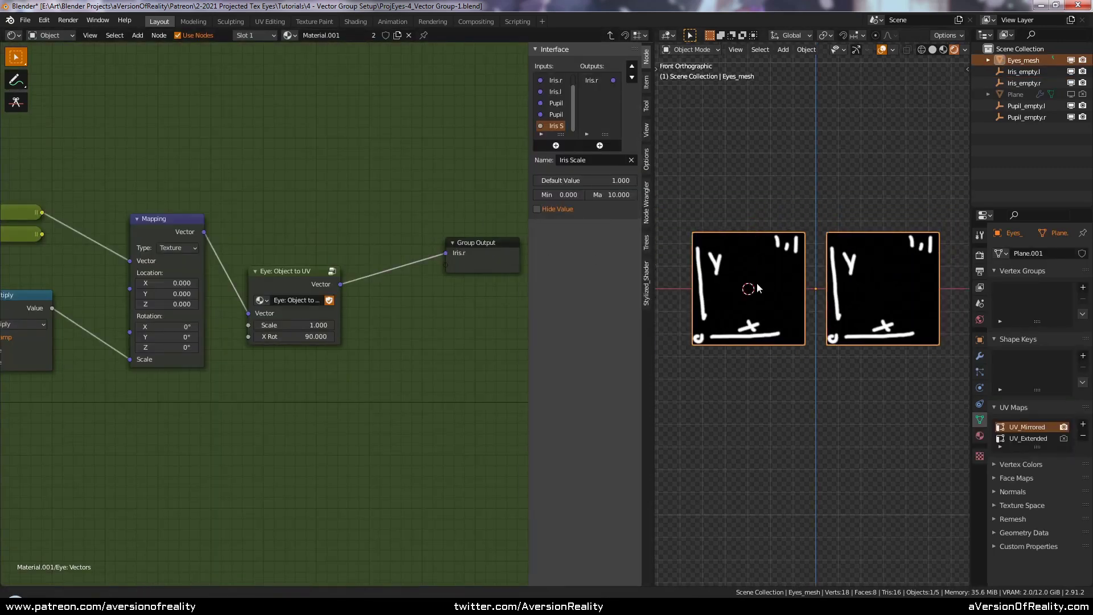
pyautogui.scroll(1, 766, 275)
pyautogui.keyDown('shift'); pyautogui.moveTo(850, 278); pyautogui.dragTo(841, 287, button='middle'); pyautogui.keyUp('shift')
# Step: Shift the Mapping, Eye: Object to UV and Group Output nodes to the right to make room after Multiply
pyautogui.moveTo(352, 309); pyautogui.dragTo(387, 298, button='middle')
pyautogui.moveTo(355, 264); pyautogui.dragTo(311, 265, button='middle')
pyautogui.moveTo(284, 268); pyautogui.dragTo(308, 268)
pyautogui.moveTo(176, 214); pyautogui.dragTo(228, 198)
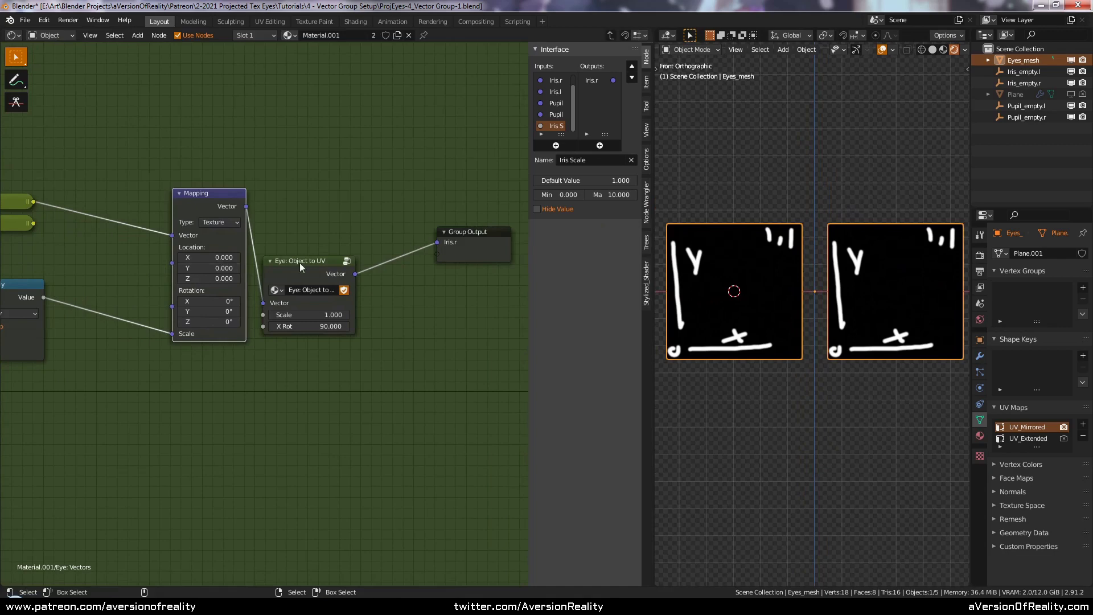
pyautogui.press('c')
pyautogui.scroll(-5, 235, 272)
pyautogui.moveTo(236, 272); pyautogui.dragTo(456, 244)
pyautogui.rightClick(456, 244)
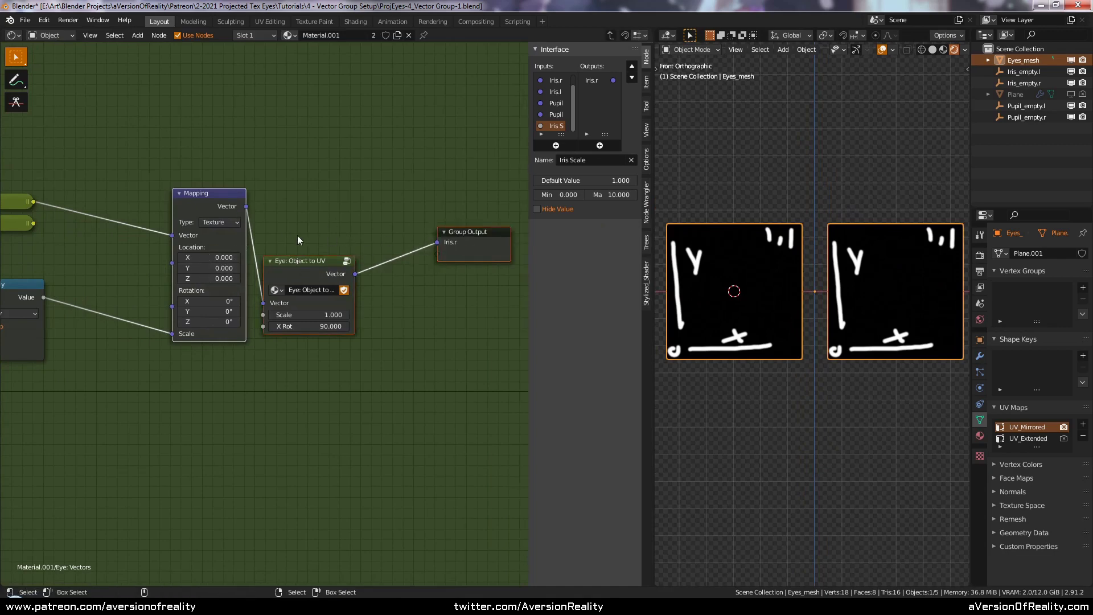
pyautogui.press('g')
pyautogui.click(375, 222)
pyautogui.click(145, 353)
# Step: Add a Combine XYZ node on the link between Multiply and the Mapping node's Scale
pyautogui.moveTo(145, 353); pyautogui.dragTo(220, 302, button='middle')
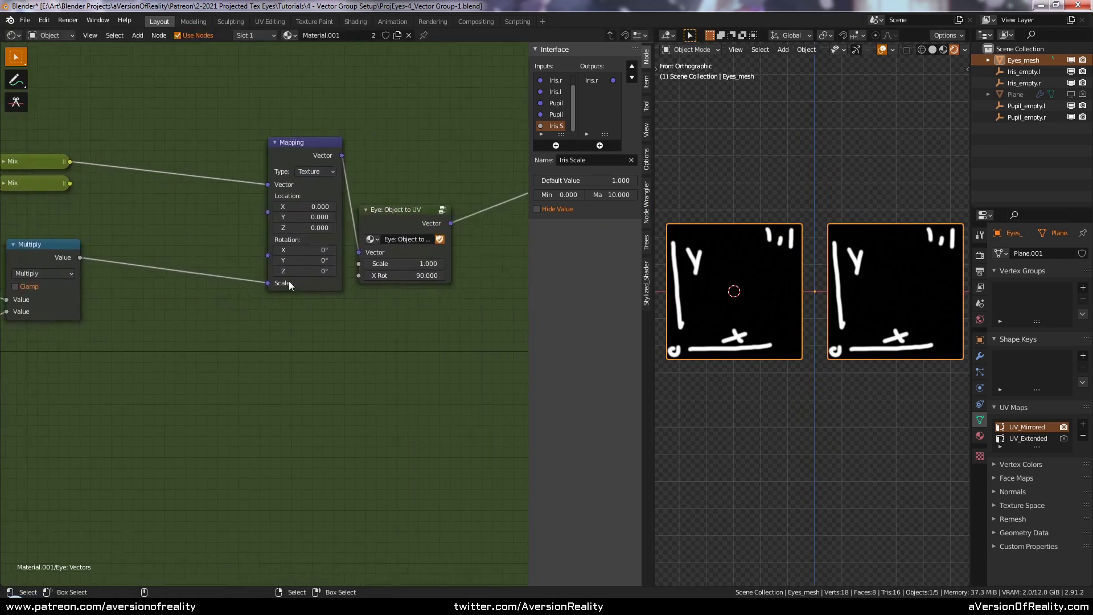
pyautogui.moveTo(282, 288); pyautogui.dragTo(335, 278, button='middle')
pyautogui.scroll(1, 342, 286)
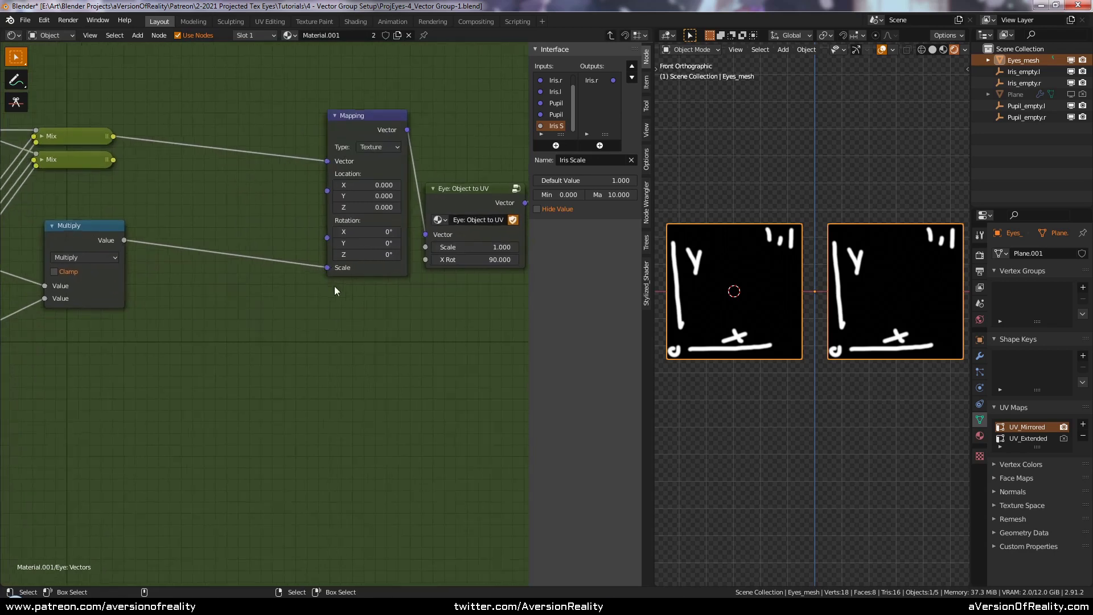
pyautogui.moveTo(253, 300); pyautogui.dragTo(275, 292, button='middle')
pyautogui.hotkey('shift', 'a')
pyautogui.moveTo(98, 230); pyautogui.dragTo(81, 234)
pyautogui.click(247, 285)
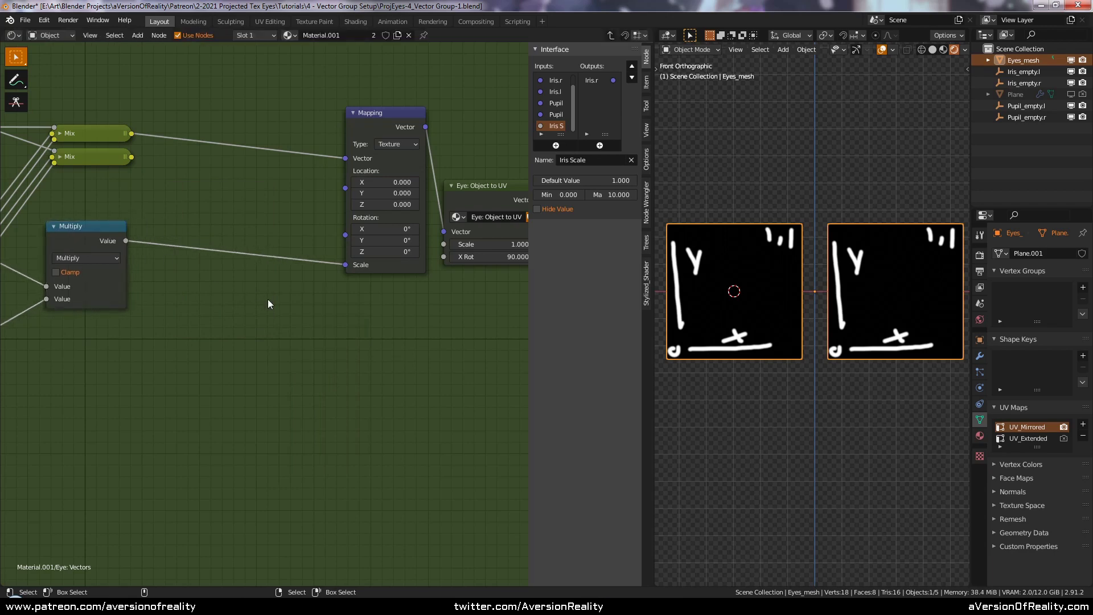
pyautogui.hotkey('shift', 'a')
pyautogui.moveTo(269, 300)
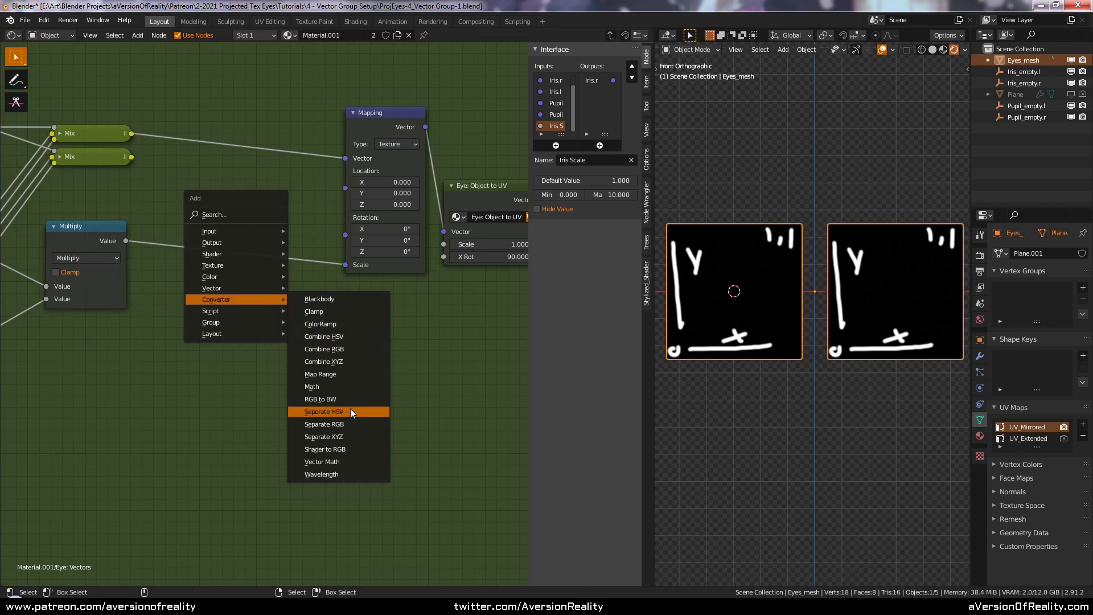
pyautogui.click(359, 362)
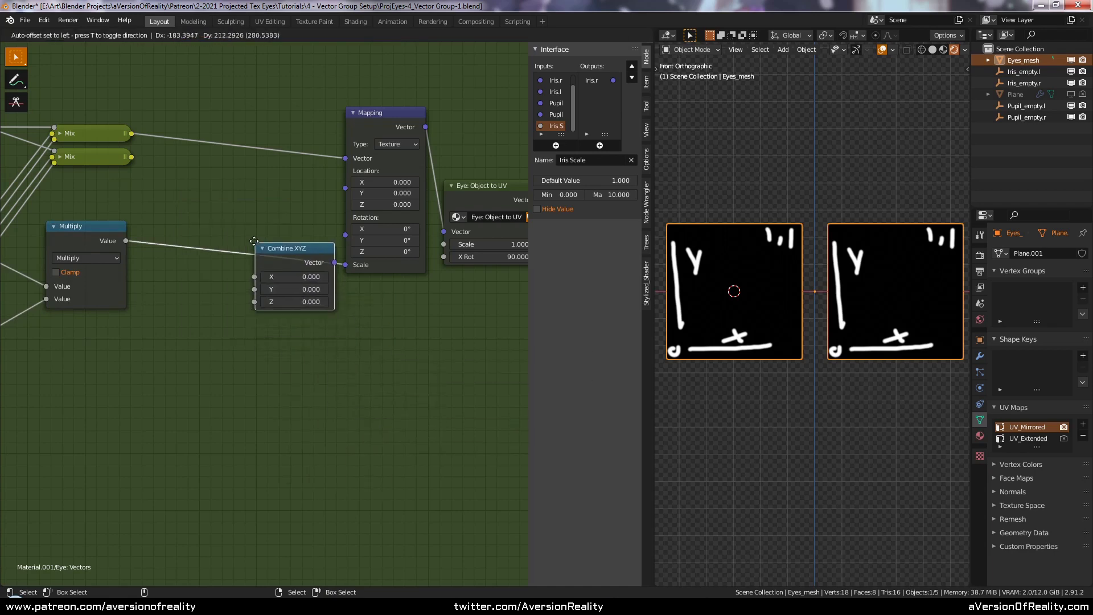
pyautogui.click(220, 234)
# Step: Feed Multiply's output into Combine XYZ's Y and Z instead of X, and nudge the Combine XYZ node aside
pyautogui.moveTo(220, 269); pyautogui.dragTo(220, 281)
pyautogui.moveTo(126, 242); pyautogui.dragTo(220, 294)
pyautogui.moveTo(256, 242); pyautogui.dragTo(283, 239)
# Step: Shift Combine XYZ and all nodes after it farther right to open space behind Multiply
pyautogui.scroll(-3, 410, 314)
pyautogui.moveTo(410, 315); pyautogui.dragTo(362, 313, button='middle')
pyautogui.press('c')
pyautogui.moveTo(305, 264); pyautogui.dragTo(474, 227)
pyautogui.rightClick(474, 228)
pyautogui.press('g')
pyautogui.click(333, 228)
pyautogui.click(239, 332)
# Step: Duplicate the pupil Mix node and place the copy between Multiply and Combine XYZ
pyautogui.moveTo(185, 318); pyautogui.dragTo(322, 293, button='middle')
pyautogui.scroll(2, 322, 293)
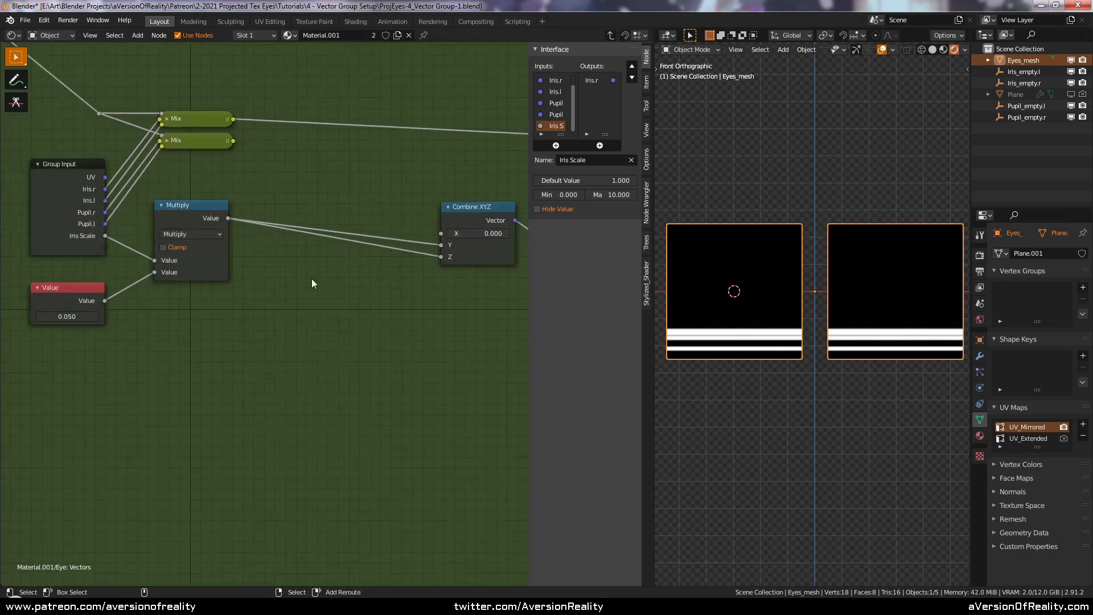
pyautogui.click(174, 141)
pyautogui.hotkey('shift', 'd')
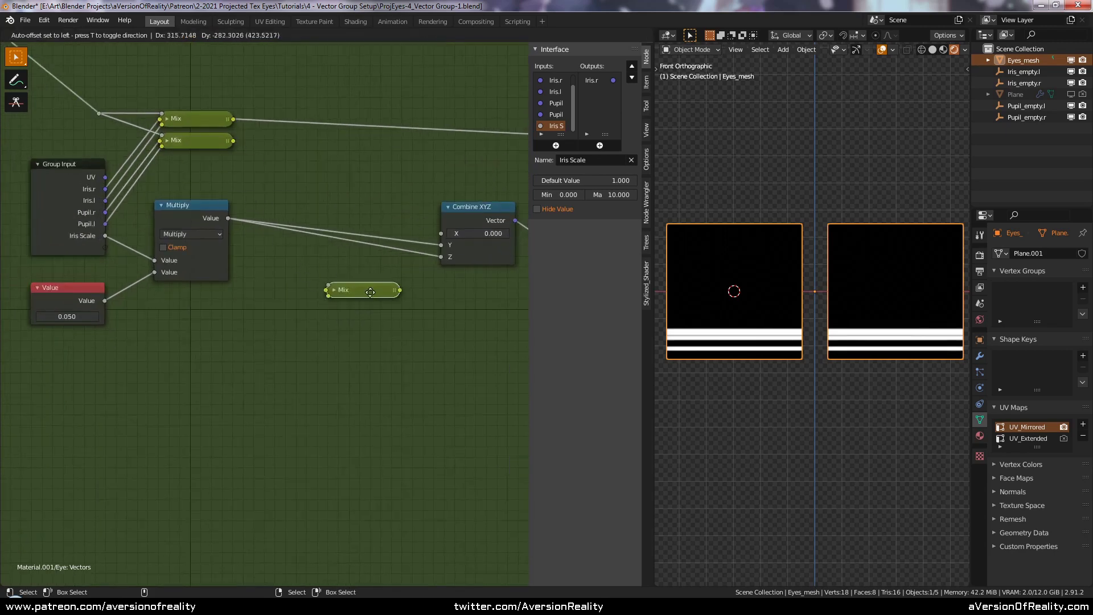
pyautogui.click(364, 207)
# Step: Connect the mask reroute to the new Mix node's factor and position the node just before Combine XYZ
pyautogui.moveTo(330, 202); pyautogui.dragTo(415, 292, button='middle')
pyautogui.moveTo(175, 203); pyautogui.dragTo(378, 279)
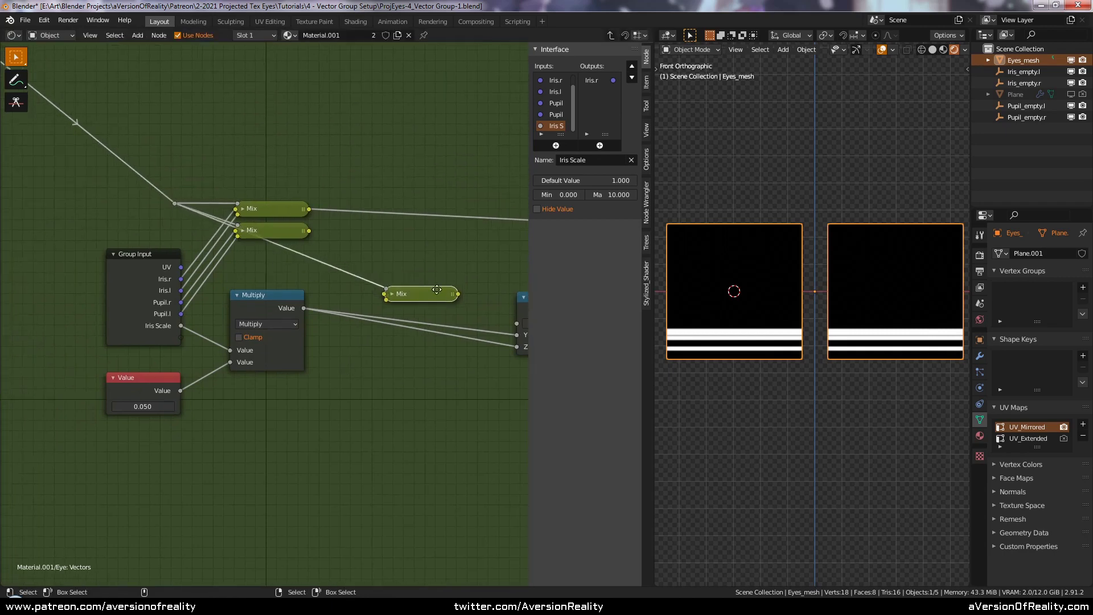
pyautogui.moveTo(439, 294); pyautogui.dragTo(322, 262, button='middle')
pyautogui.moveTo(307, 260); pyautogui.dragTo(330, 267)
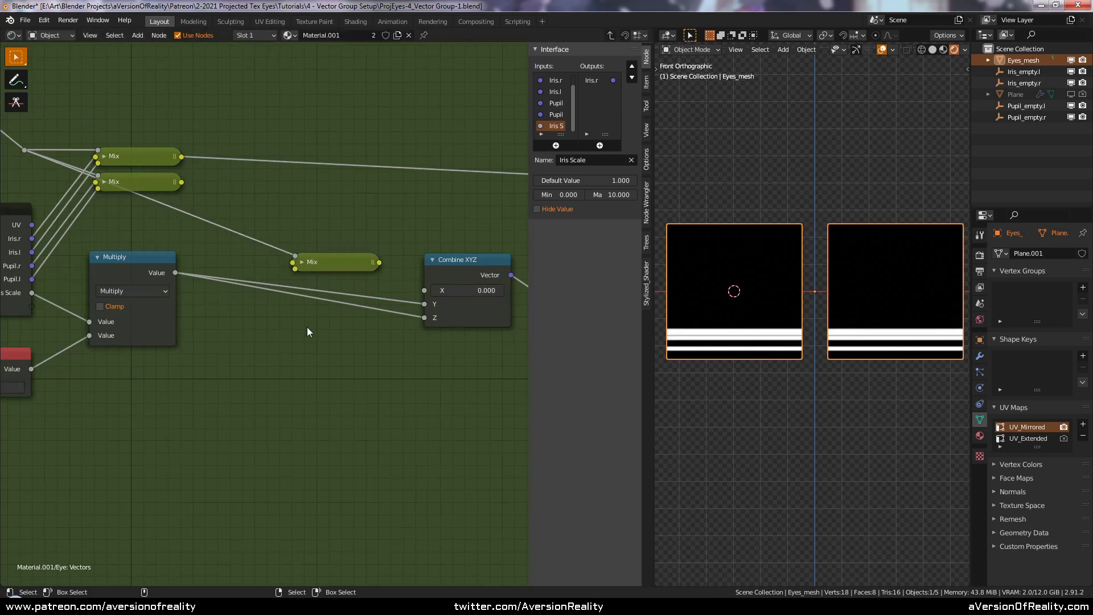
# Step: Collapse the Multiply node
pyautogui.hotkey('shift', 'a')
pyautogui.click(98, 257)
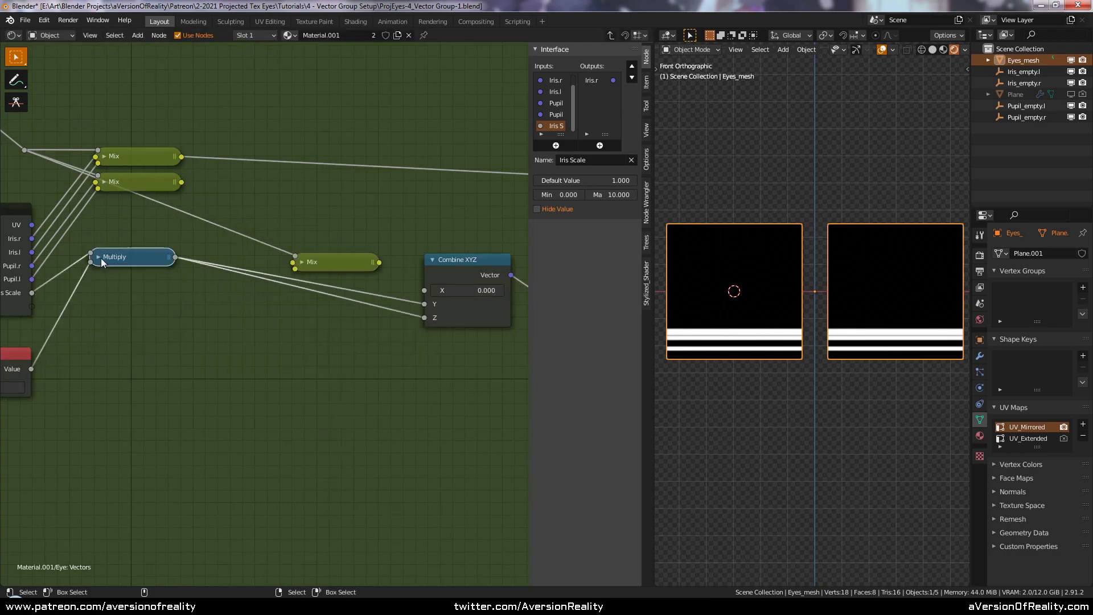
# Step: Expand the Multiply node and place a duplicate of it below the Mix node, with its first value set to 1
pyautogui.press('h')
pyautogui.hotkey('shift', 'd')
pyautogui.click(293, 332)
pyautogui.click(310, 386)
pyautogui.write('1')
pyautogui.press('Return')
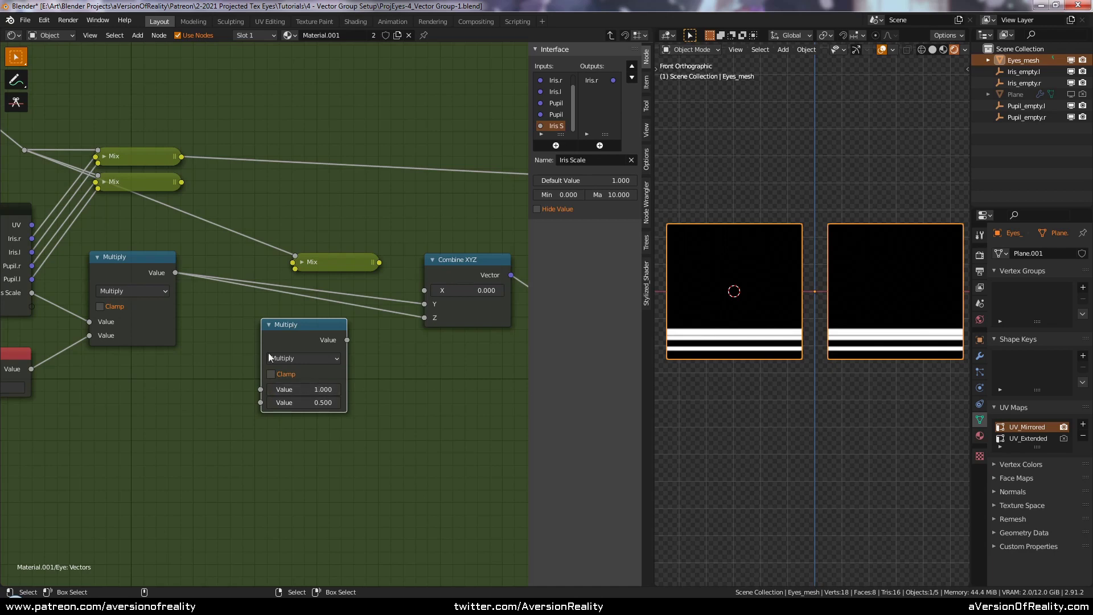
# Step: Connect the original Multiply output to the copy's first value and set the copy's second value to -1
pyautogui.moveTo(175, 273); pyautogui.dragTo(260, 389)
pyautogui.doubleClick(311, 403)
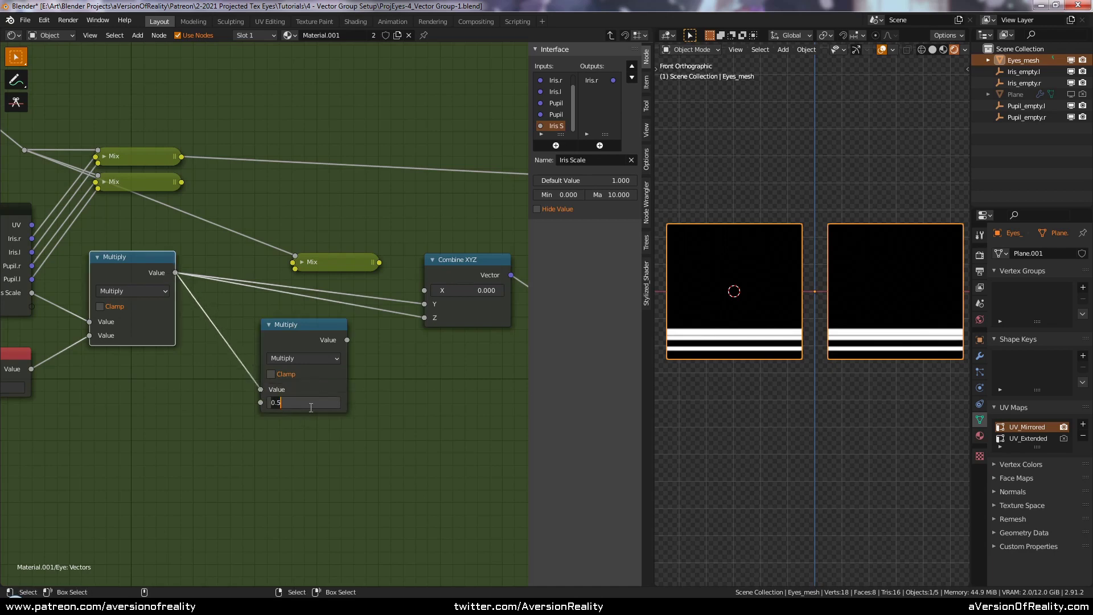
pyautogui.write('-1')
pyautogui.press('Return')
# Step: Feed the original Multiply and the -1 Multiply into the Mix node's two color inputs and connect Mix to the X of Combine XYZ
pyautogui.moveTo(299, 330)
pyautogui.mouseDown()
pyautogui.moveTo(261, 330)
pyautogui.moveTo(312, 328)
pyautogui.mouseUp()
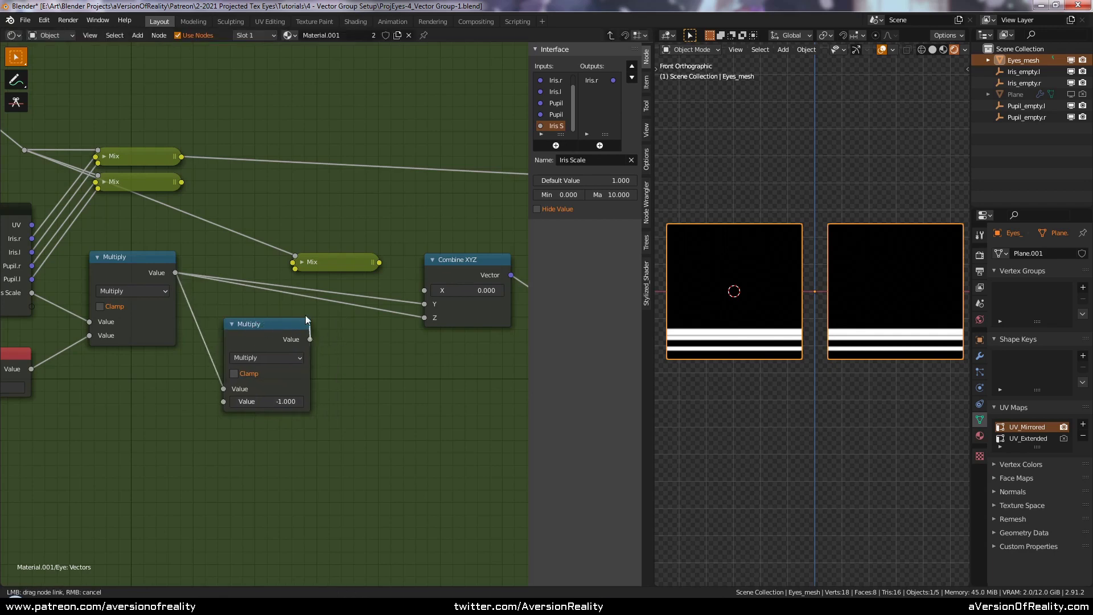
pyautogui.moveTo(296, 275); pyautogui.dragTo(295, 269)
pyautogui.moveTo(175, 273); pyautogui.dragTo(293, 262)
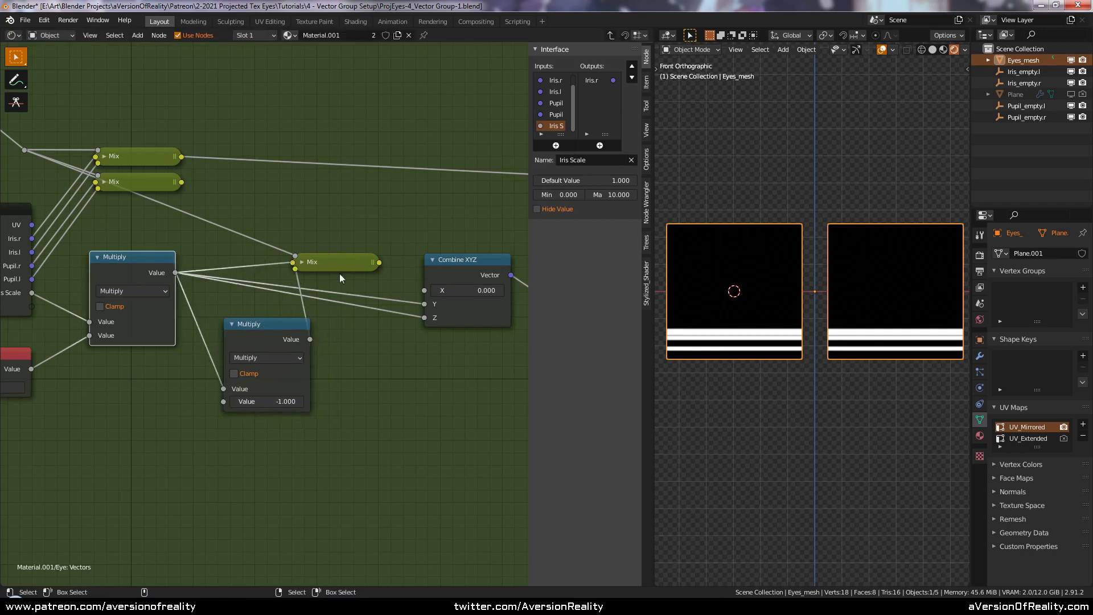
pyautogui.moveTo(379, 262); pyautogui.dragTo(424, 291)
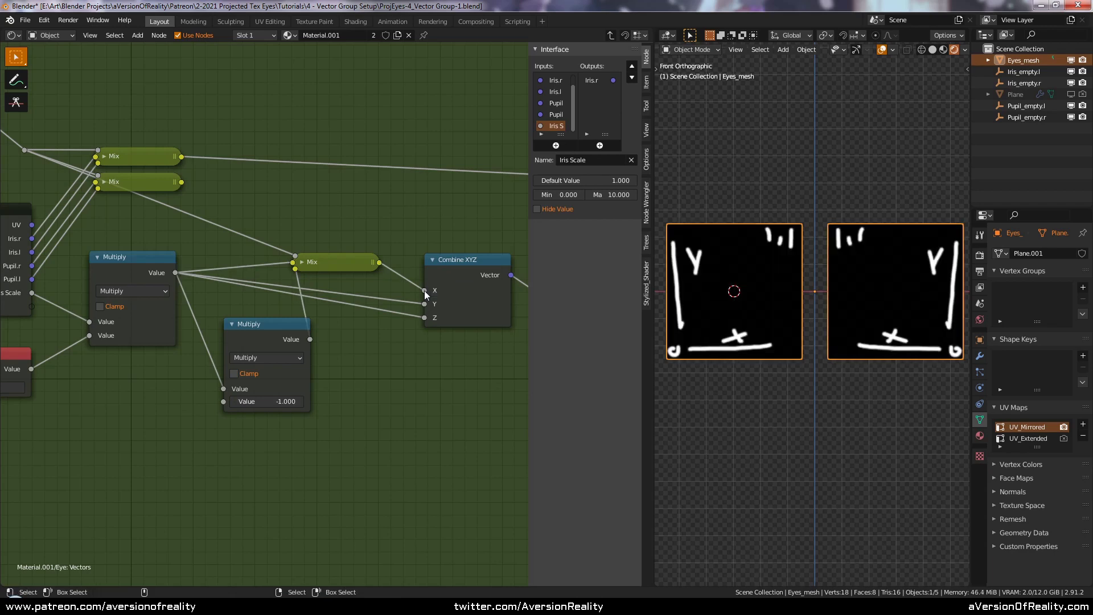
# Step: Move the -1 Multiply node closer to the original Multiply and swap the two links entering the Mix node
pyautogui.scroll(-1, 839, 160)
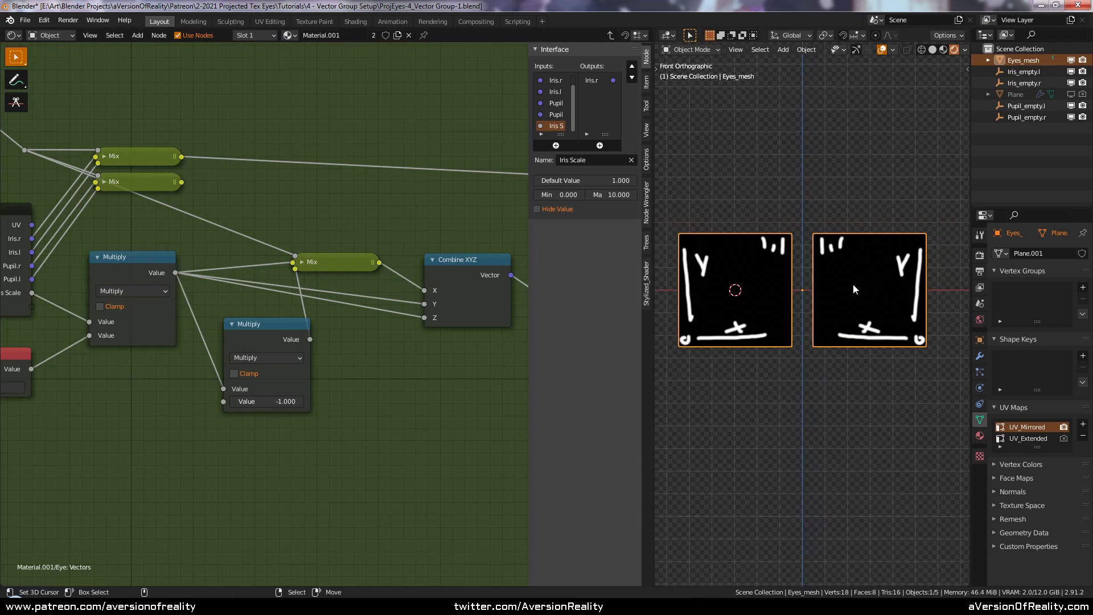
pyautogui.moveTo(270, 338); pyautogui.dragTo(240, 325)
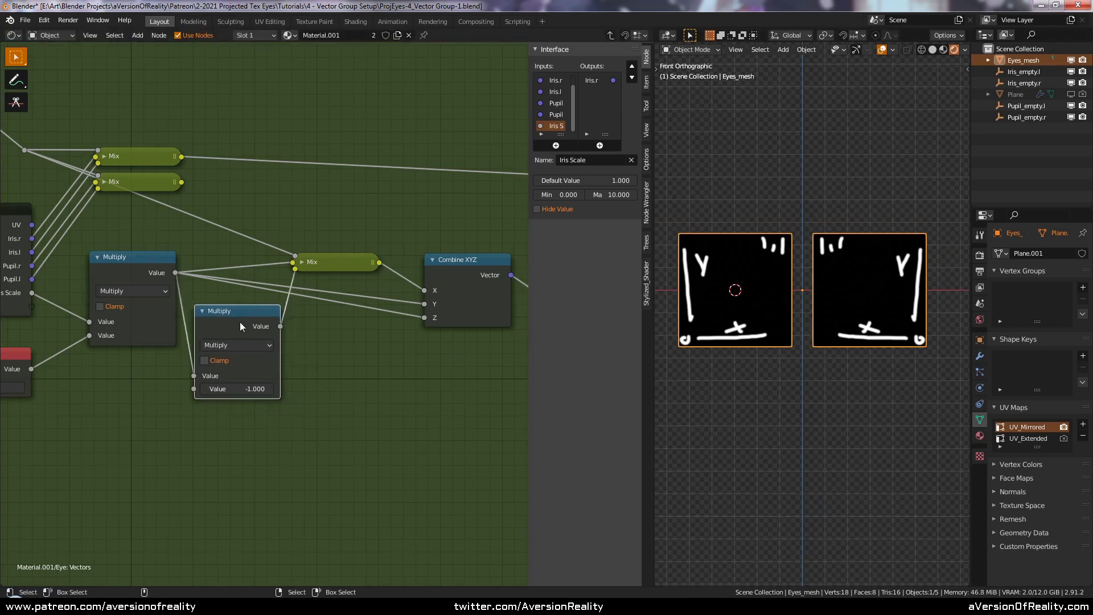
pyautogui.moveTo(295, 269); pyautogui.dragTo(293, 262)
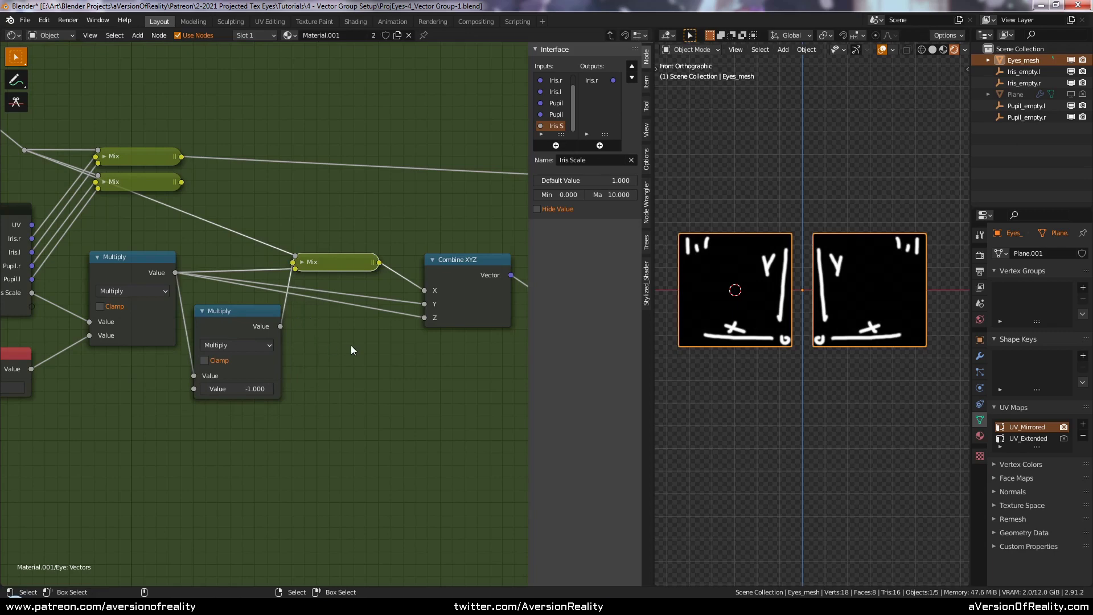
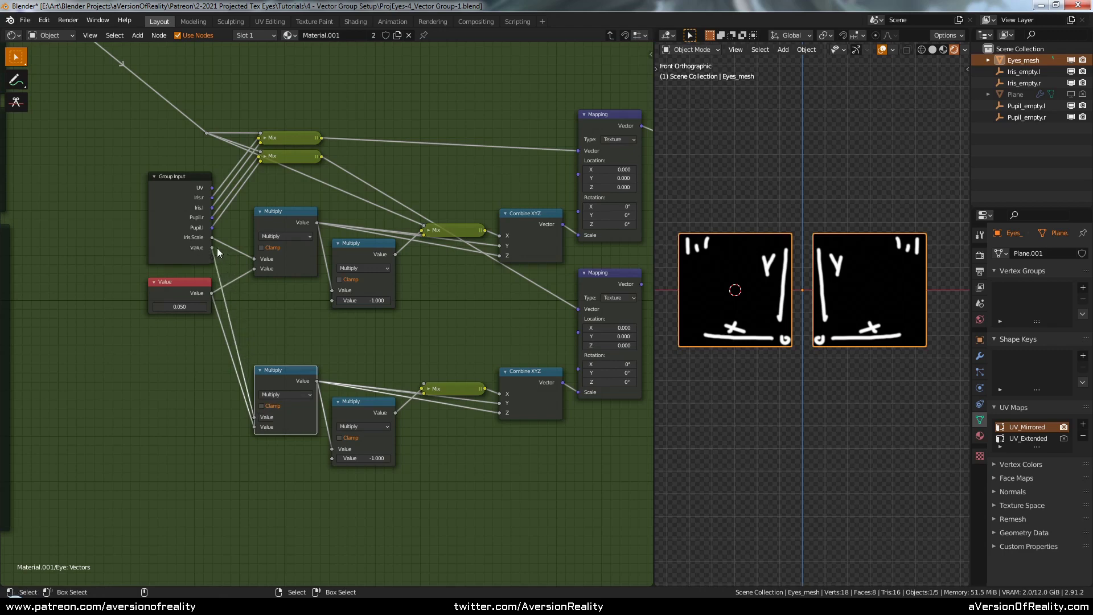
# Step: Rename the new Value group input as Pupil Scale
pyautogui.press('n')
pyautogui.doubleClick(553, 126)
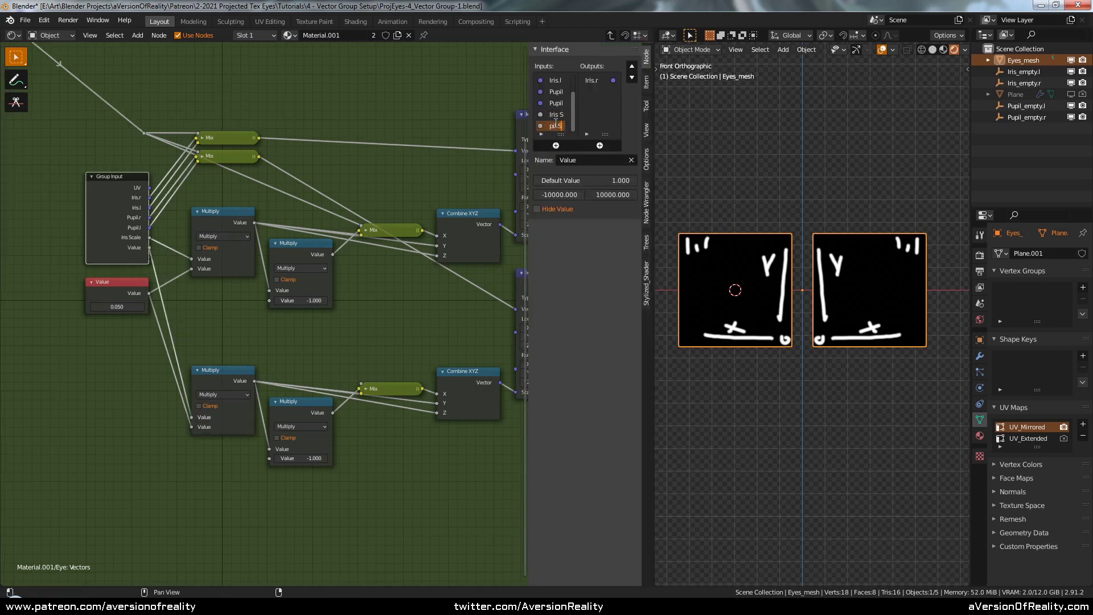
pyautogui.write('Pupil Scale')
pyautogui.press('Return')
pyautogui.press('n')
# Step: Duplicate the Eye: Object to UV group node, place the copy beside the lower Mapping node and connect that Mapping to it
pyautogui.moveTo(457, 313); pyautogui.dragTo(400, 309, button='middle')
pyautogui.scroll(2, 399, 313)
pyautogui.moveTo(487, 302); pyautogui.dragTo(442, 312, button='middle')
pyautogui.moveTo(546, 217); pyautogui.dragTo(393, 246, button='middle')
pyautogui.moveTo(484, 260); pyautogui.dragTo(362, 281, button='middle')
pyautogui.moveTo(498, 171); pyautogui.dragTo(442, 179)
pyautogui.hotkey('shift', 'd')
pyautogui.moveTo(318, 333); pyautogui.dragTo(367, 390)
pyautogui.moveTo(417, 343); pyautogui.dragTo(385, 362)
pyautogui.moveTo(456, 180); pyautogui.dragTo(398, 193)
pyautogui.moveTo(627, 177); pyautogui.dragTo(552, 251)
pyautogui.scroll(-3, 188, 298)
# Step: Select both Mapping nodes with their Eye: Object to UV nodes and move them farther right along X
pyautogui.moveTo(188, 298); pyautogui.dragTo(401, 262, button='middle')
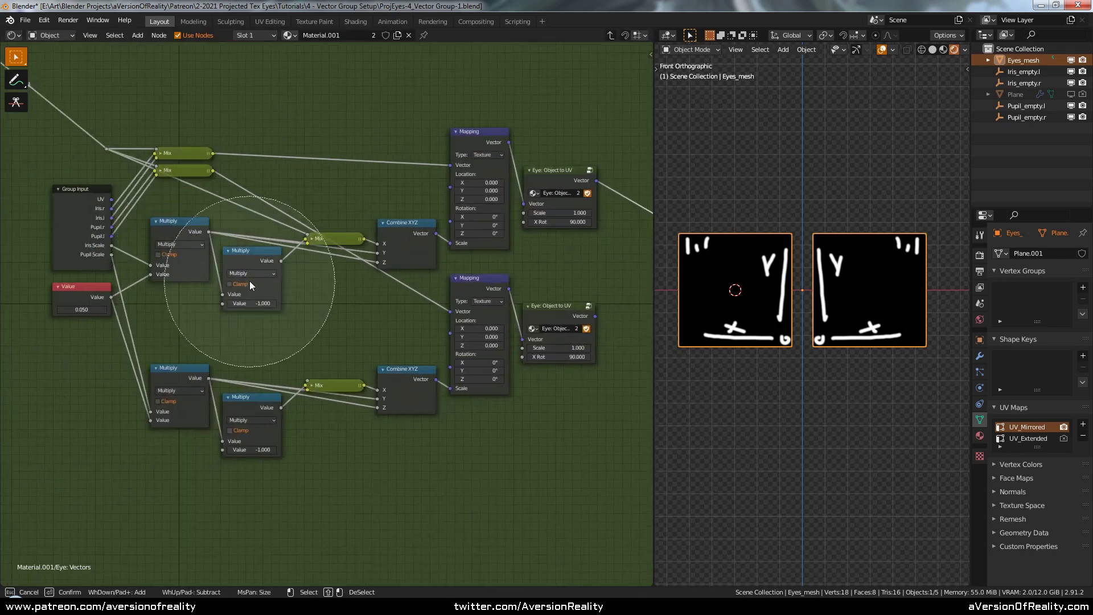
pyautogui.moveTo(556, 250); pyautogui.dragTo(375, 260, button='middle')
pyautogui.press('c')
pyautogui.moveTo(376, 260); pyautogui.dragTo(402, 279)
pyautogui.rightClick(387, 241)
pyautogui.press('g')
pyautogui.press('x')
pyautogui.click(391, 244)
# Step: Enclose the iris Multiply, Mix and Combine XYZ nodes in a frame and shift it slightly up and to the right
pyautogui.moveTo(77, 249); pyautogui.dragTo(265, 244, button='middle')
pyautogui.press('c')
pyautogui.scroll(4, 251, 252)
pyautogui.moveTo(244, 254); pyautogui.dragTo(404, 261)
pyautogui.rightClick(404, 261)
pyautogui.hotkey('ctrl', 'j')
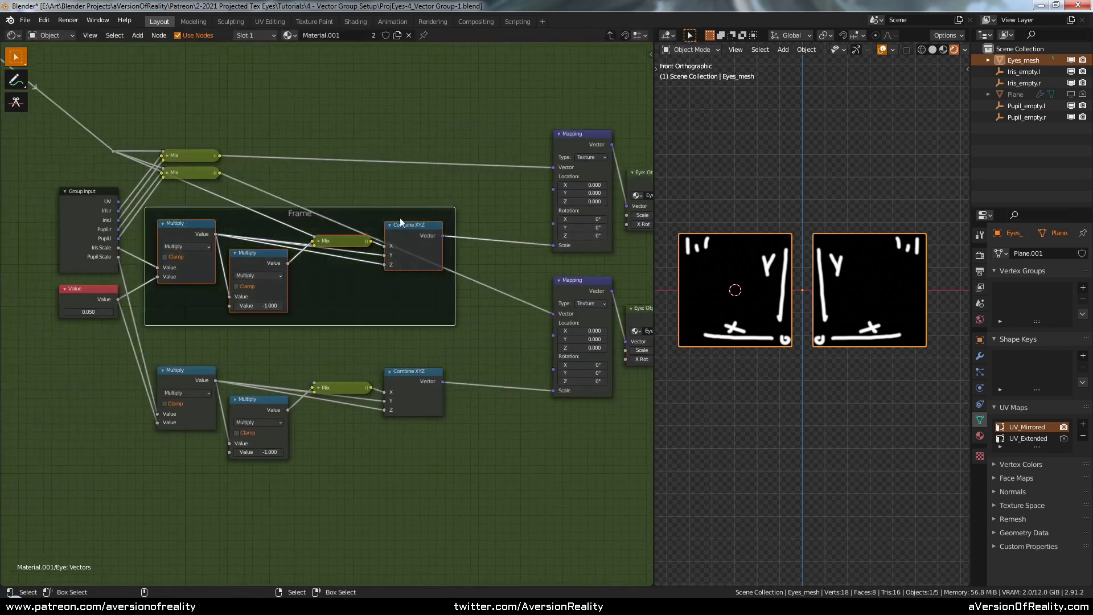
pyautogui.moveTo(401, 211); pyautogui.dragTo(428, 199)
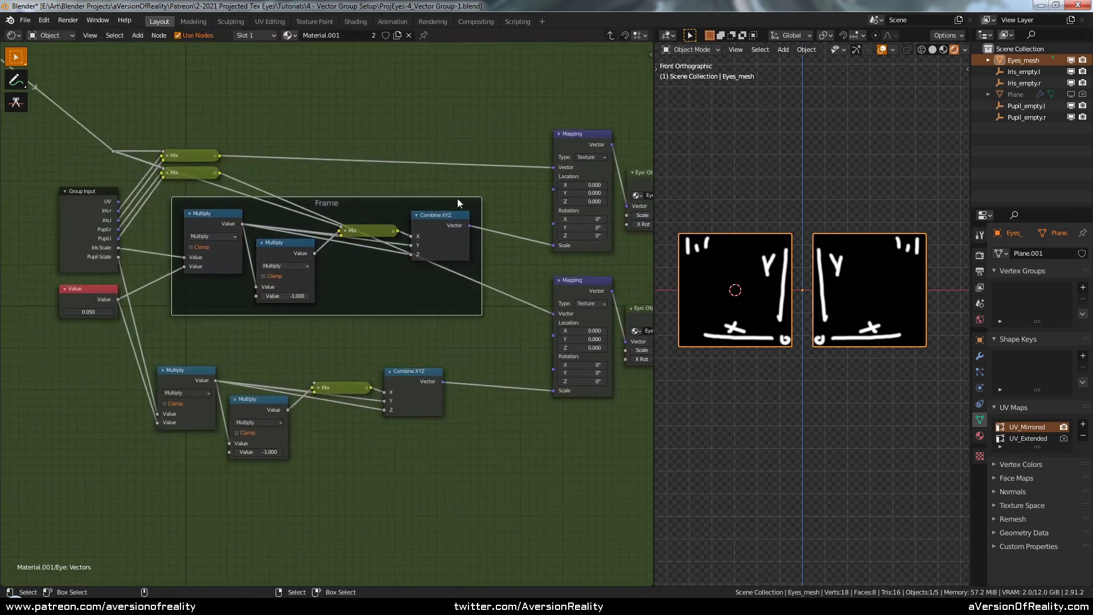
# Step: Label the iris scaling frame "Iris scale and X flip"
pyautogui.press('n')
pyautogui.press('n')
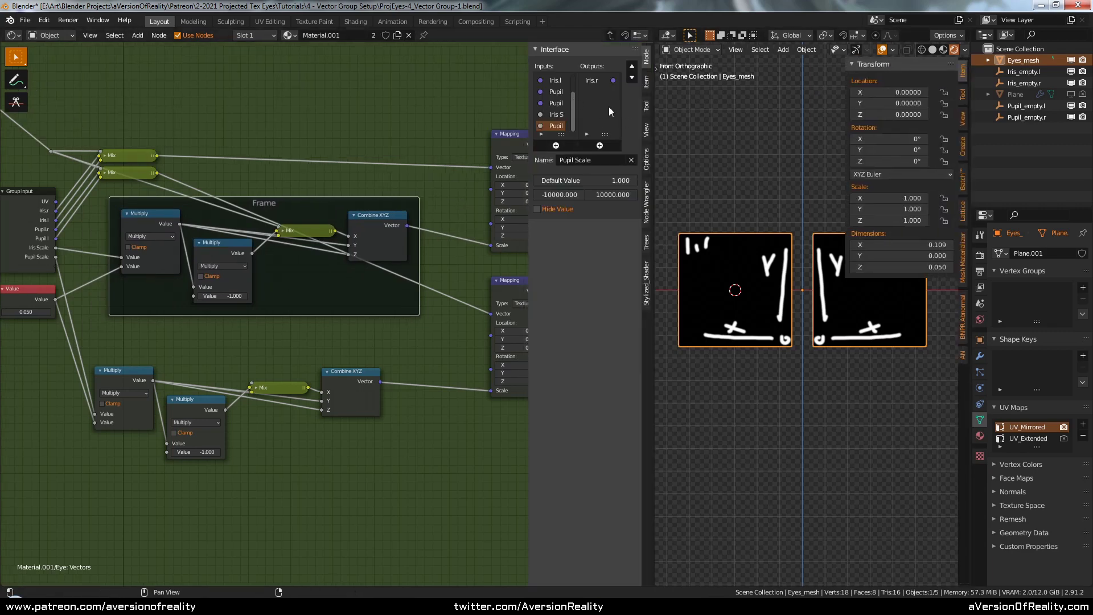
pyautogui.click(645, 83)
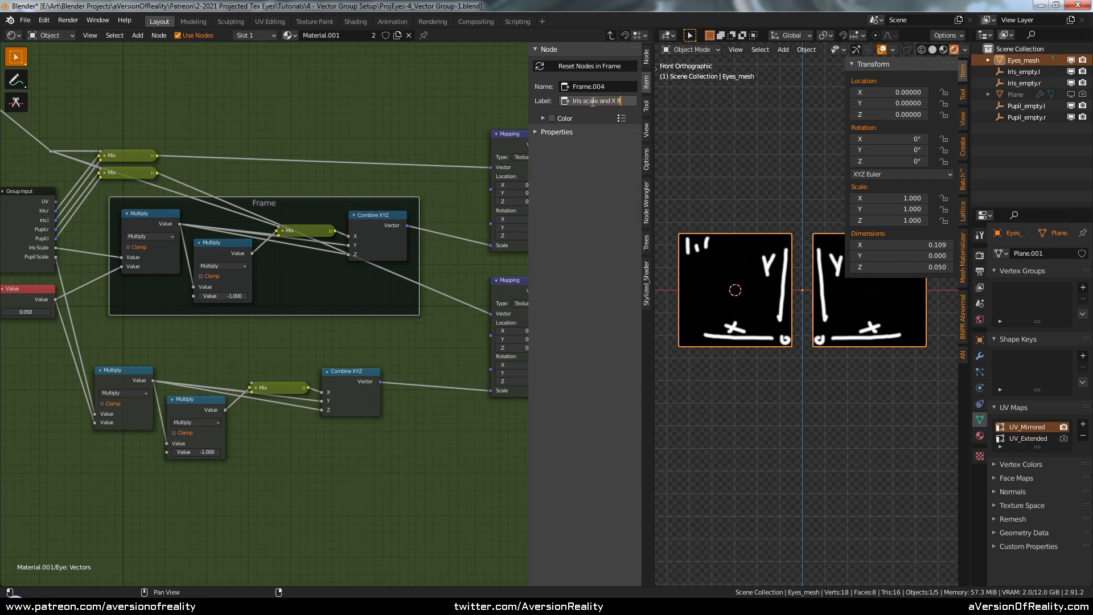
pyautogui.write('ip')
pyautogui.press('Return')
# Step: Enclose the pupil Multiply, Mix and Combine XYZ nodes in a frame and align it directly under the iris frame
pyautogui.press('a')
pyautogui.hotkey('alt', 'a')
pyautogui.press('c')
pyautogui.moveTo(156, 399); pyautogui.dragTo(347, 425)
pyautogui.rightClick(346, 424)
pyautogui.hotkey('ctrl', 'j')
pyautogui.press('g')
pyautogui.click(370, 331)
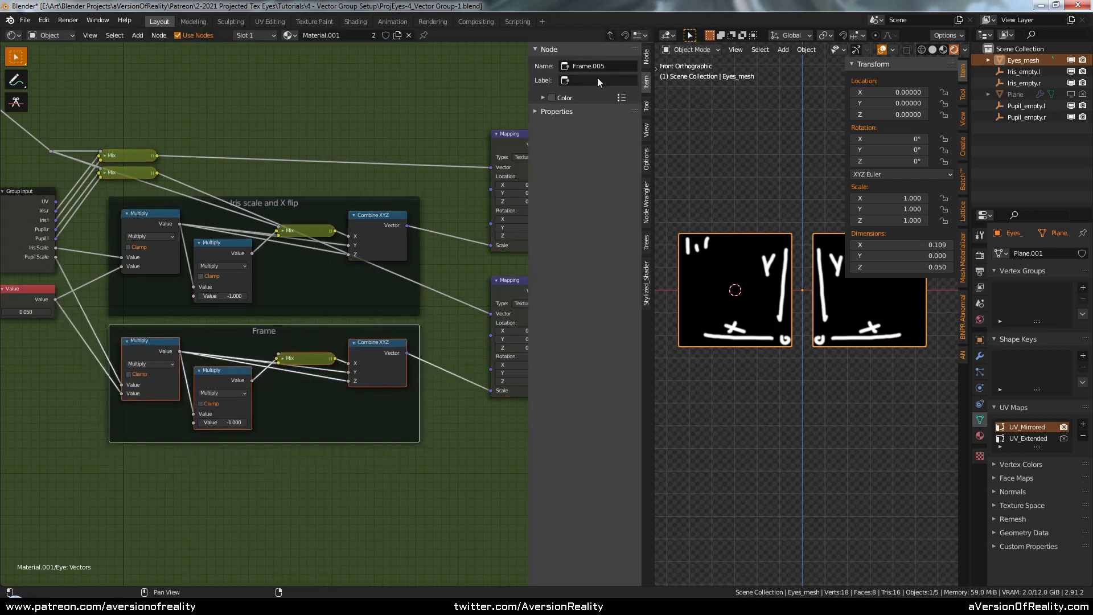
# Step: Label the pupil scaling frame "Pupil Scale and X flip"
pyautogui.click(597, 80)
pyautogui.write('Pupil Scale and X flip')
pyautogui.press('Return')
pyautogui.press('n')
pyautogui.click(312, 141)
# Step: Move the Group Input and Value nodes farther left, away from the two scaling frames
pyautogui.moveTo(325, 143); pyautogui.dragTo(447, 138, button='middle')
pyautogui.moveTo(118, 239); pyautogui.dragTo(245, 307)
pyautogui.press('g')
pyautogui.click(180, 277)
# Step: Route the mask link through a reroute placed left of the scaling frames and connect it to the pupil Mix node's factor
pyautogui.click(228, 167)
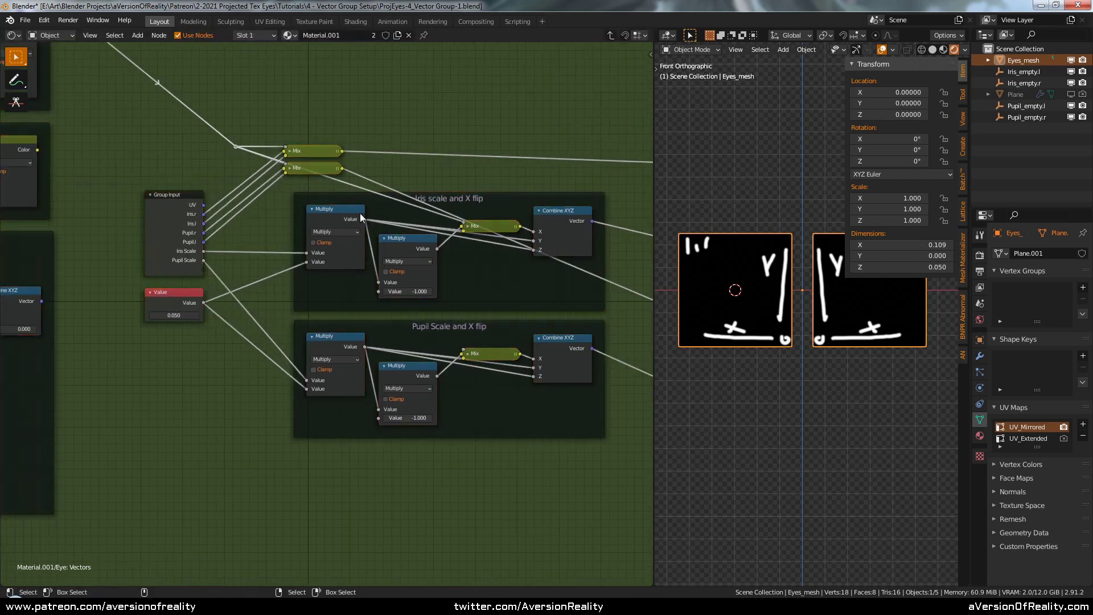
pyautogui.press('g')
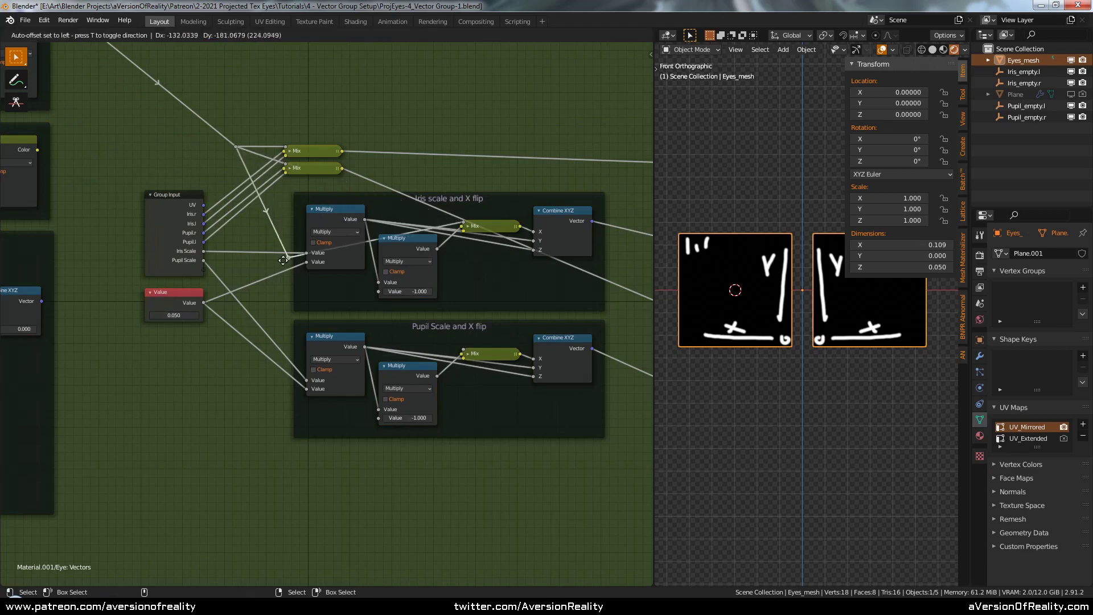
pyautogui.moveTo(245, 282); pyautogui.dragTo(461, 350)
# Step: Select the lower Mapping and its Eye: Object to UV node and move them down beside the pupil frame
pyautogui.moveTo(569, 230); pyautogui.dragTo(371, 238, button='middle')
pyautogui.click(433, 213)
pyautogui.press('c')
pyautogui.click(533, 360)
pyautogui.rightClick(539, 368)
pyautogui.press('g')
pyautogui.moveTo(526, 399); pyautogui.dragTo(537, 404)
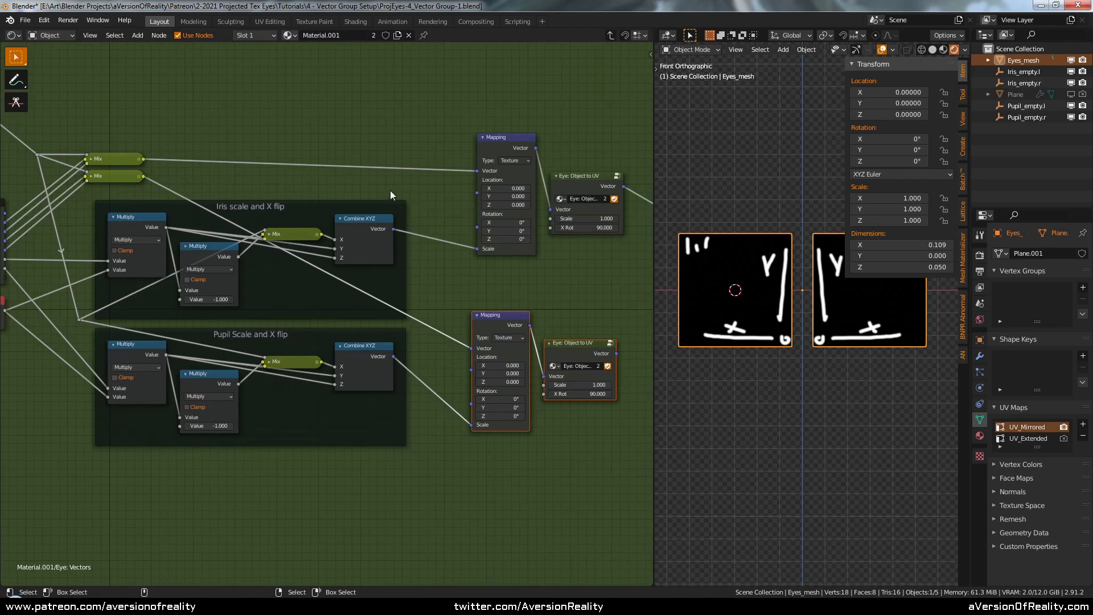
# Step: Add a reroute on the pupil vector link and move it right, past the iris frame, to keep the link clear
pyautogui.click(176, 185)
pyautogui.keyDown('shift'); pyautogui.moveTo(150, 188); pyautogui.dragTo(164, 184, button='right'); pyautogui.keyUp('shift')
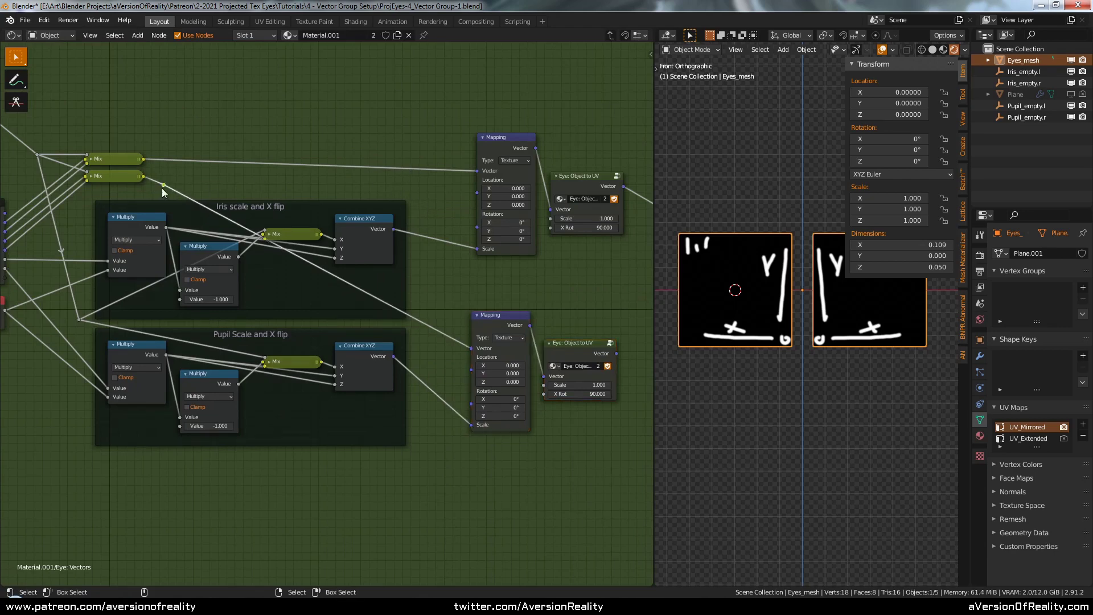
pyautogui.press('g')
pyautogui.moveTo(418, 183); pyautogui.dragTo(427, 183)
pyautogui.click(411, 162)
# Step: Enclose the Value node in a frame labelled "Adjust Scale for Object Area Size"
pyautogui.moveTo(90, 162); pyautogui.dragTo(271, 191, button='middle')
pyautogui.moveTo(156, 337); pyautogui.dragTo(155, 355)
pyautogui.hotkey('ctrl', 'j')
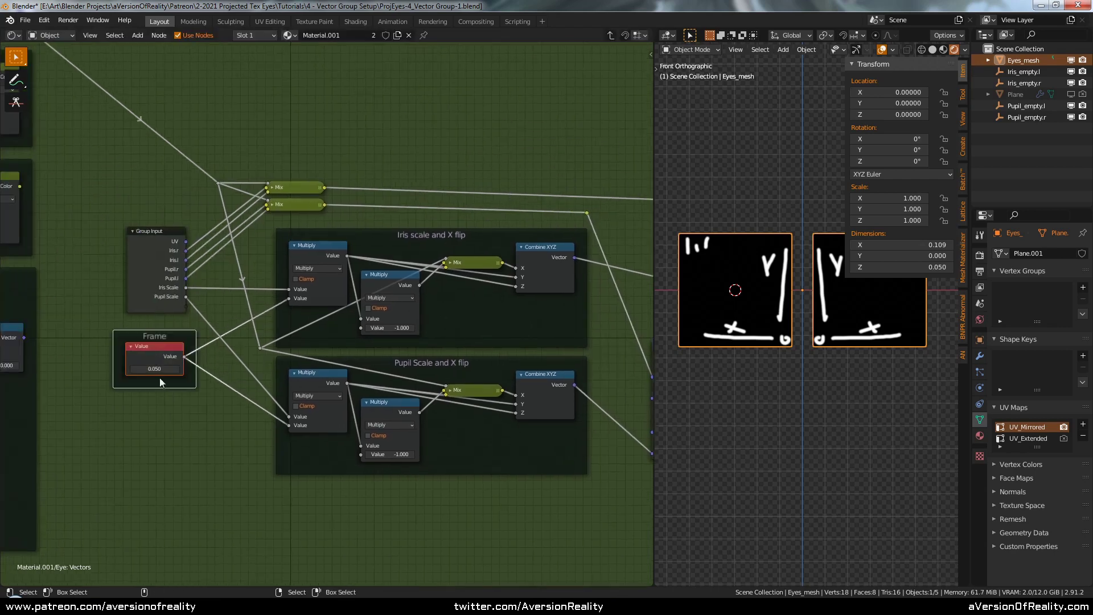
pyautogui.press('n')
pyautogui.click(599, 101)
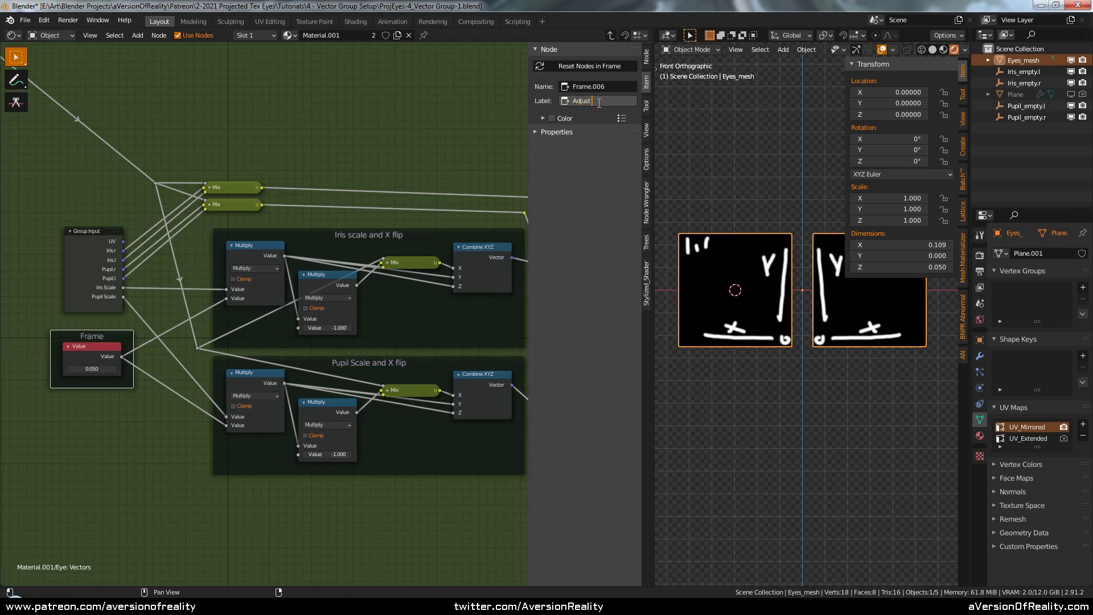
pyautogui.write('Adjust Scale for Object Area Size')
pyautogui.press('Return')
pyautogui.press('n')
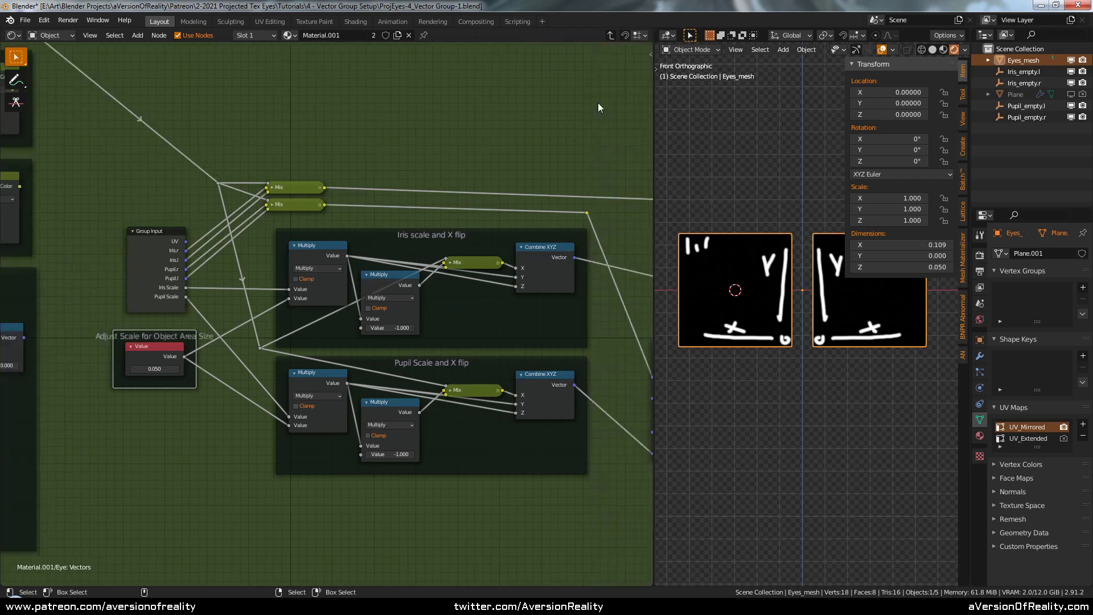
# Step: Enclose the mask reroute before the iris and pupil Mix nodes in a frame labelled "Left vs Right Mask"
pyautogui.click(573, 117)
pyautogui.click(301, 186)
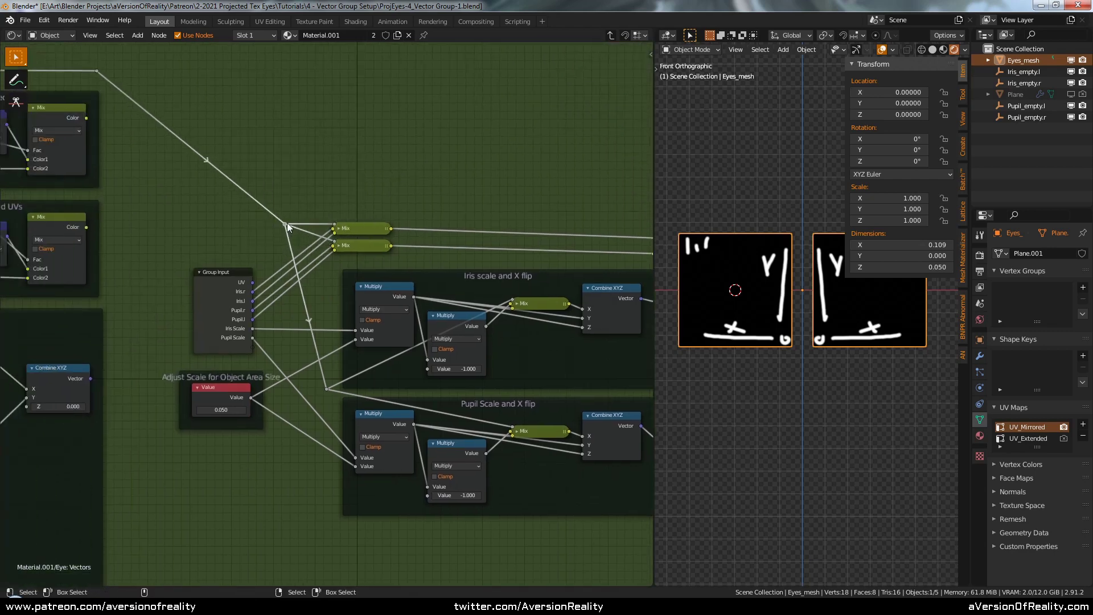
pyautogui.hotkey('ctrl', 'j')
pyautogui.press('n')
pyautogui.click(588, 102)
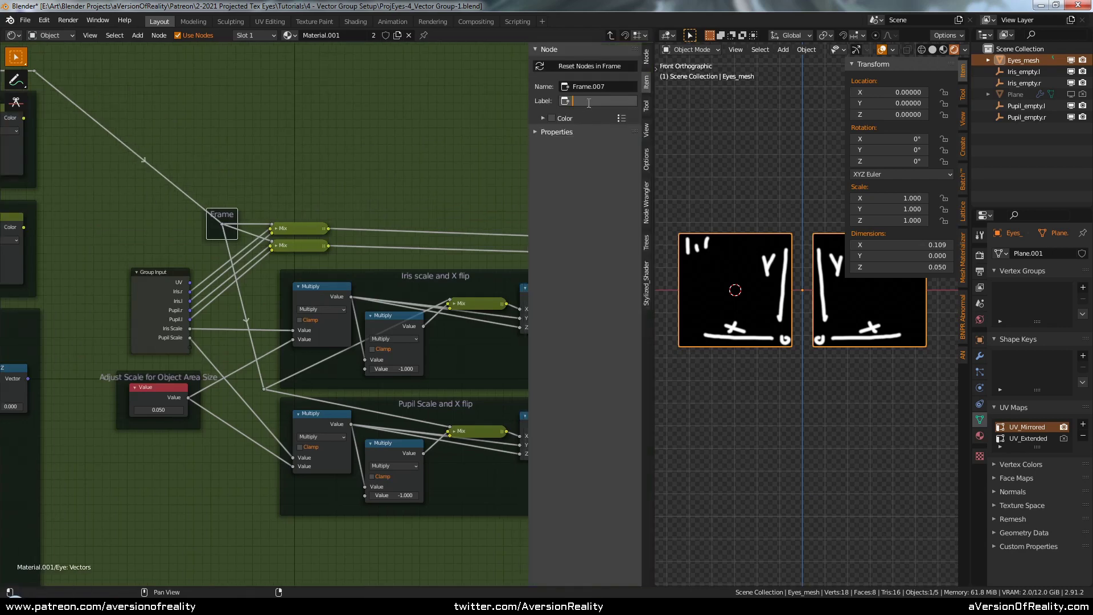
pyautogui.write('Left vs Right Mask')
pyautogui.press('Return')
pyautogui.press('n')
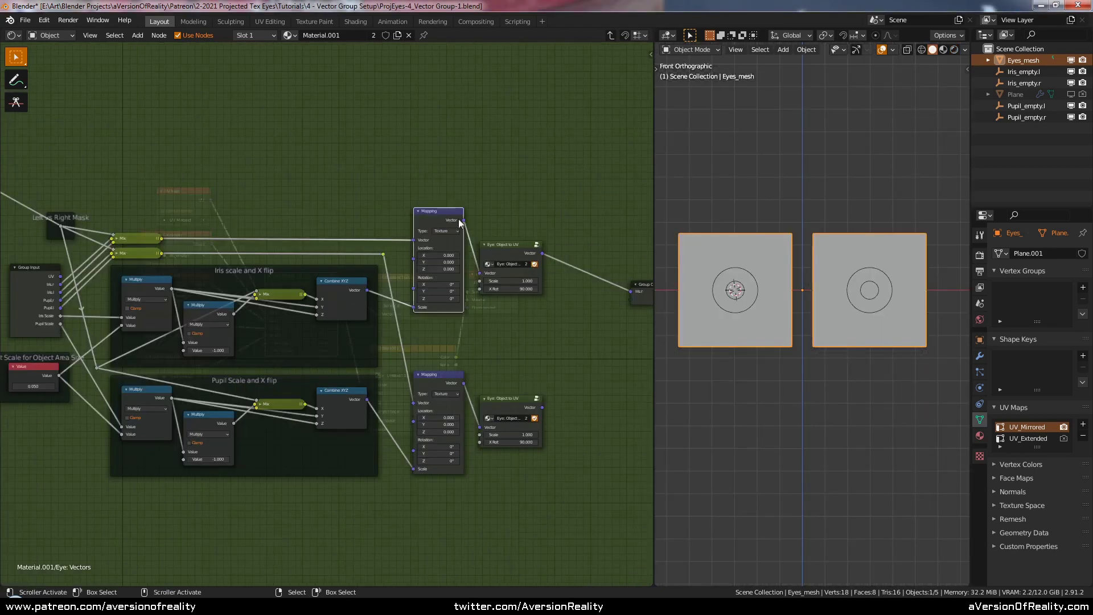
# Step: Place a copy of the Mapping node on the UV link right after the first Group Input
pyautogui.scroll(-2, 402, 348)
pyautogui.press('g')
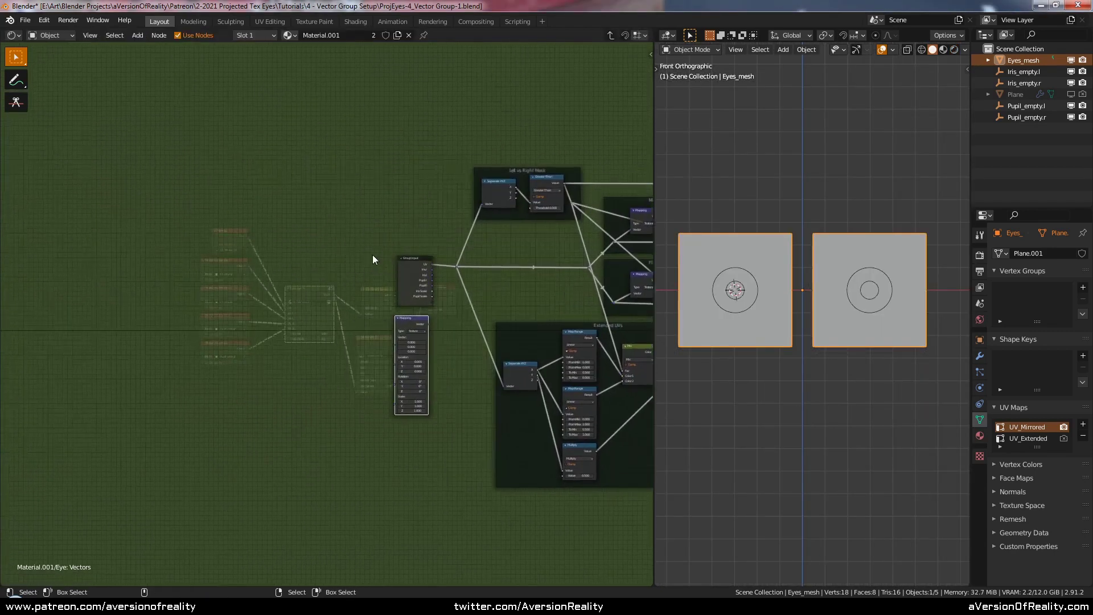
pyautogui.scroll(4, 373, 254)
pyautogui.moveTo(479, 253); pyautogui.dragTo(342, 255)
pyautogui.moveTo(499, 331); pyautogui.dragTo(504, 170)
pyautogui.click(504, 169)
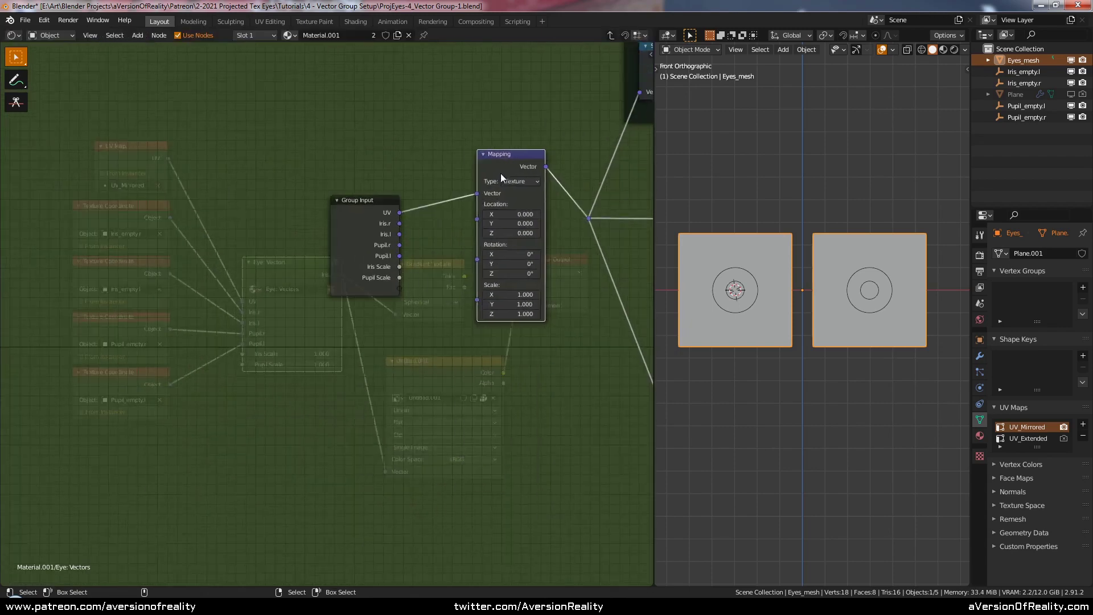
# Step: Add another group input based on Iris Scale, with minimum 0, maximum 10 and default value 1
pyautogui.press('n')
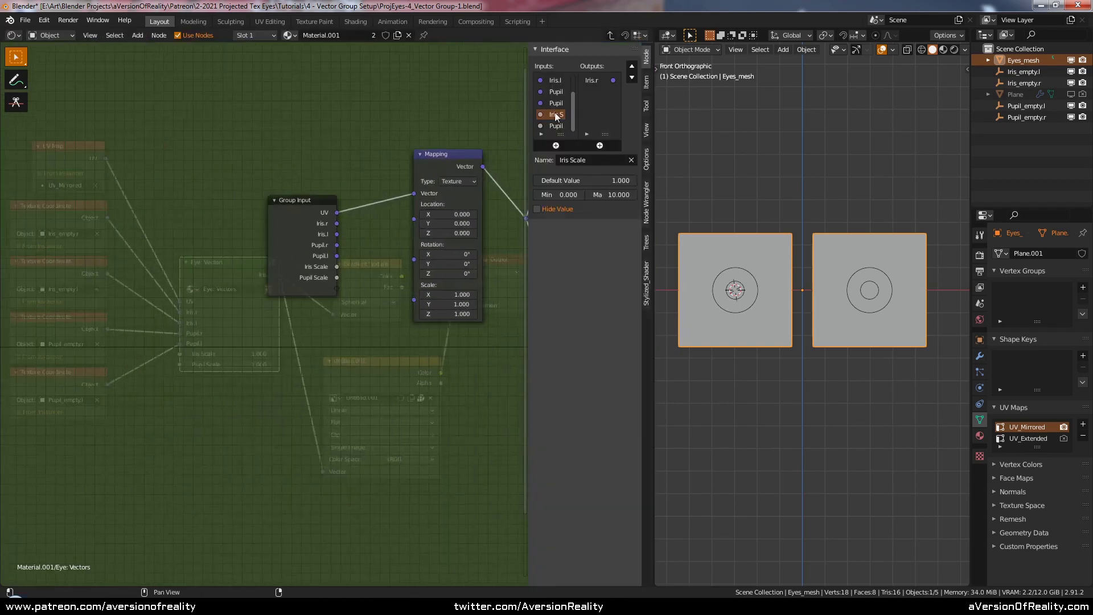
pyautogui.click(555, 145)
pyautogui.click(565, 194)
pyautogui.write('0')
pyautogui.press('Return')
pyautogui.click(613, 195)
pyautogui.write('10')
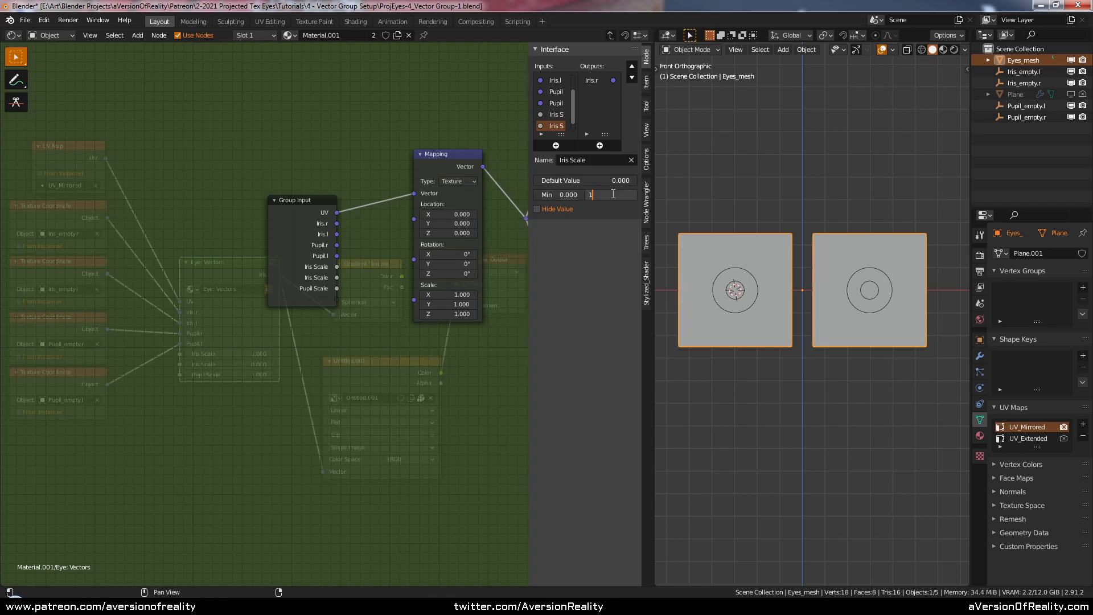
pyautogui.press('Return')
pyautogui.click(588, 180)
pyautogui.write('1')
pyautogui.press('Return')
# Step: Rename the added group input as UV Scale and move it above Iris Scale in the input order
pyautogui.press('Tab')
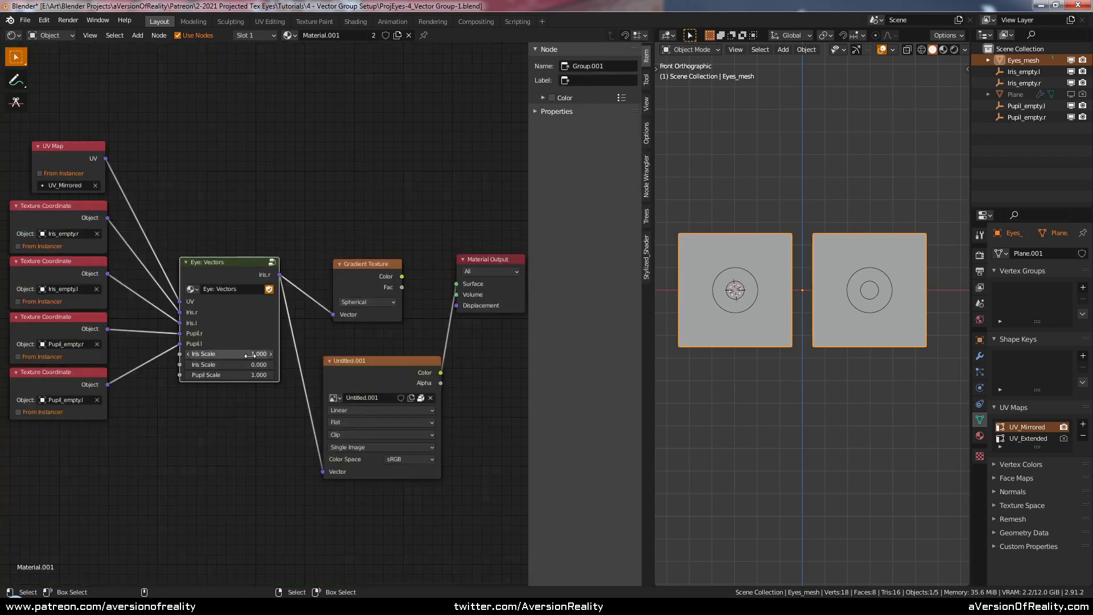
pyautogui.press('Tab')
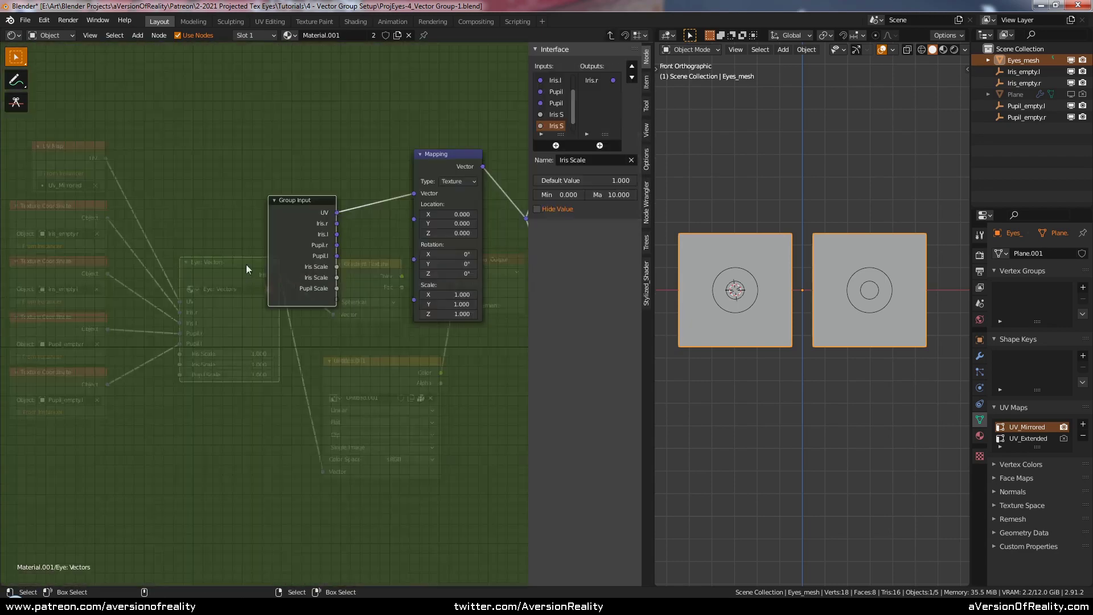
pyautogui.doubleClick(565, 160)
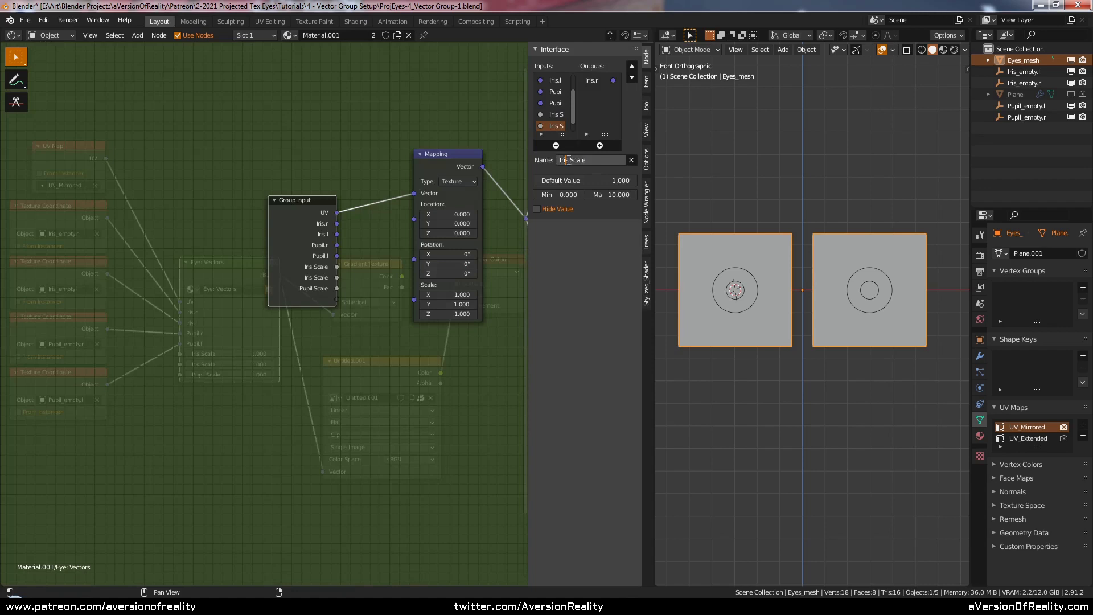
pyautogui.write('UV')
pyautogui.press('Return')
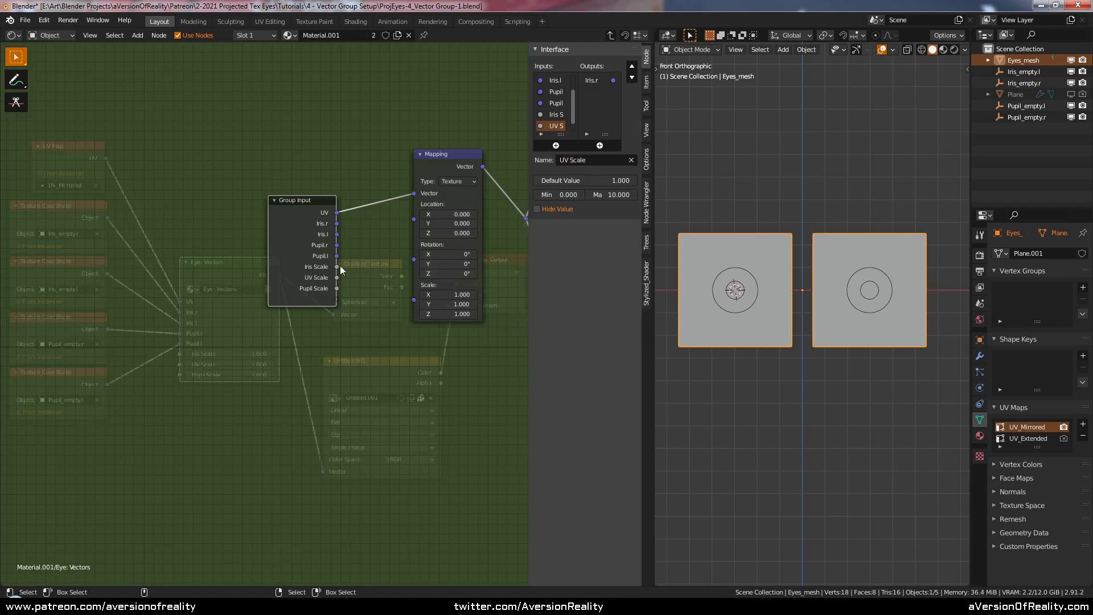
pyautogui.click(630, 68)
# Step: Connect UV Scale from the Group Input to the Scale of the adjacent Mapping node
pyautogui.moveTo(337, 266); pyautogui.dragTo(414, 299)
pyautogui.moveTo(337, 234)
pyautogui.mouseDown()
pyautogui.moveTo(353, 237)
pyautogui.moveTo(341, 234)
pyautogui.mouseUp()
pyautogui.moveTo(308, 221); pyautogui.dragTo(338, 210)
pyautogui.click(402, 150)
pyautogui.scroll(-6, 433, 171)
pyautogui.moveTo(484, 207); pyautogui.dragTo(233, 199, button='middle')
pyautogui.moveTo(417, 226); pyautogui.dragTo(293, 220, button='middle')
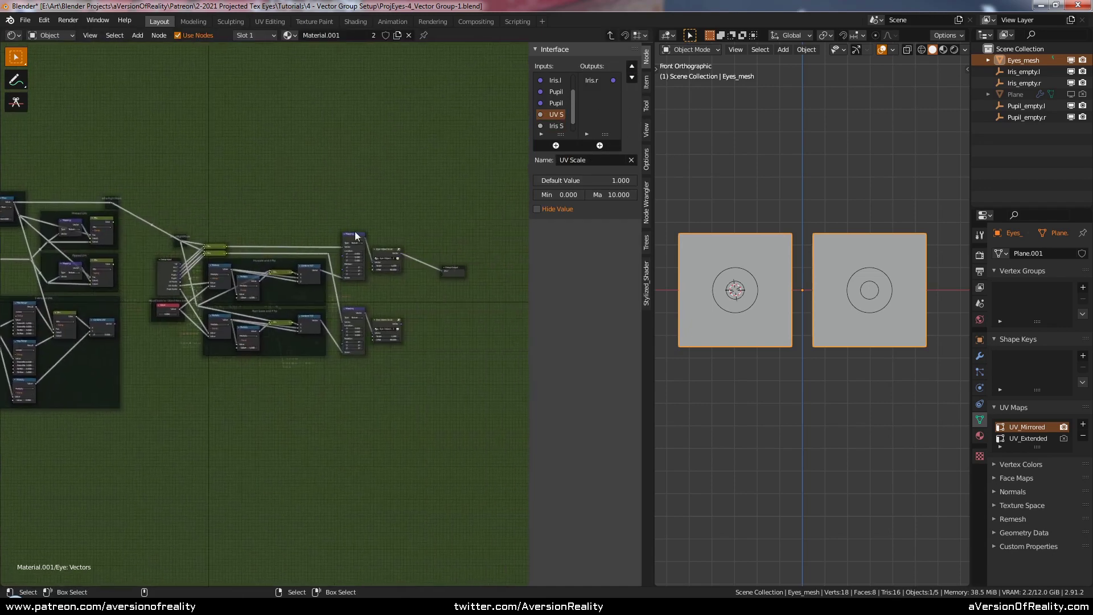
# Step: Move the Group Output near the UV frames and connect the Mirrored UVs Mix color to its Iris.r output
pyautogui.moveTo(450, 270); pyautogui.dragTo(187, 186)
pyautogui.moveTo(186, 186); pyautogui.dragTo(460, 197, button='middle')
pyautogui.moveTo(460, 197); pyautogui.dragTo(331, 177)
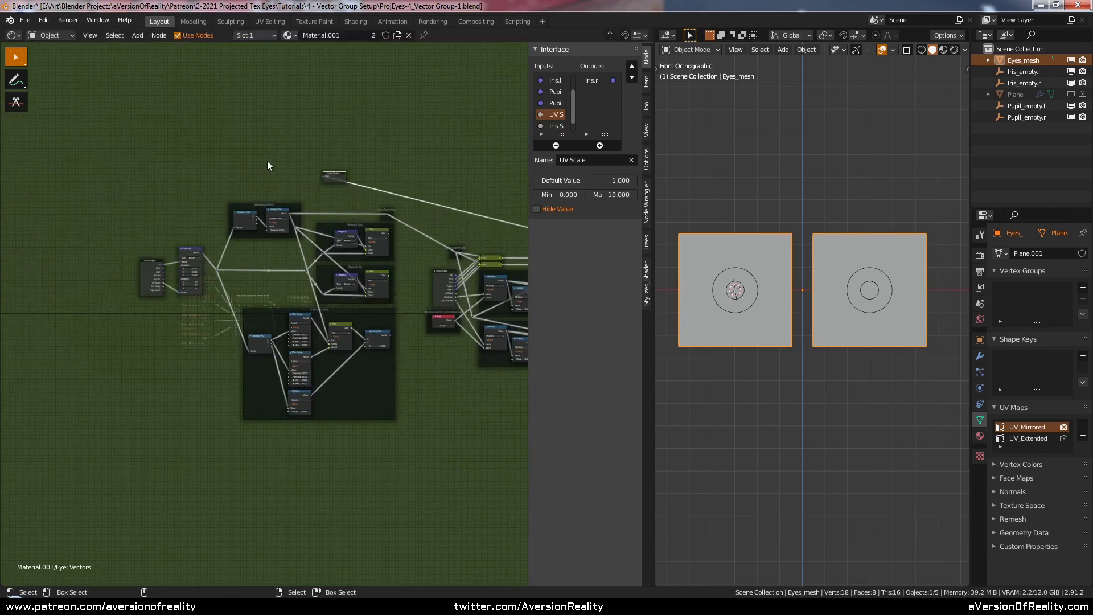
pyautogui.moveTo(161, 196); pyautogui.dragTo(257, 219, button='middle')
pyautogui.scroll(4, 258, 219)
pyautogui.scroll(4, 258, 219)
pyautogui.moveTo(347, 214); pyautogui.dragTo(193, 218, button='middle')
pyautogui.moveTo(407, 219); pyautogui.dragTo(195, 217, button='middle')
pyautogui.moveTo(198, 183); pyautogui.dragTo(408, 234)
pyautogui.moveTo(303, 298); pyautogui.dragTo(391, 239)
# Step: Switch the 3D viewport to rendered shading and exit the Eye: Vectors group
pyautogui.press('z')
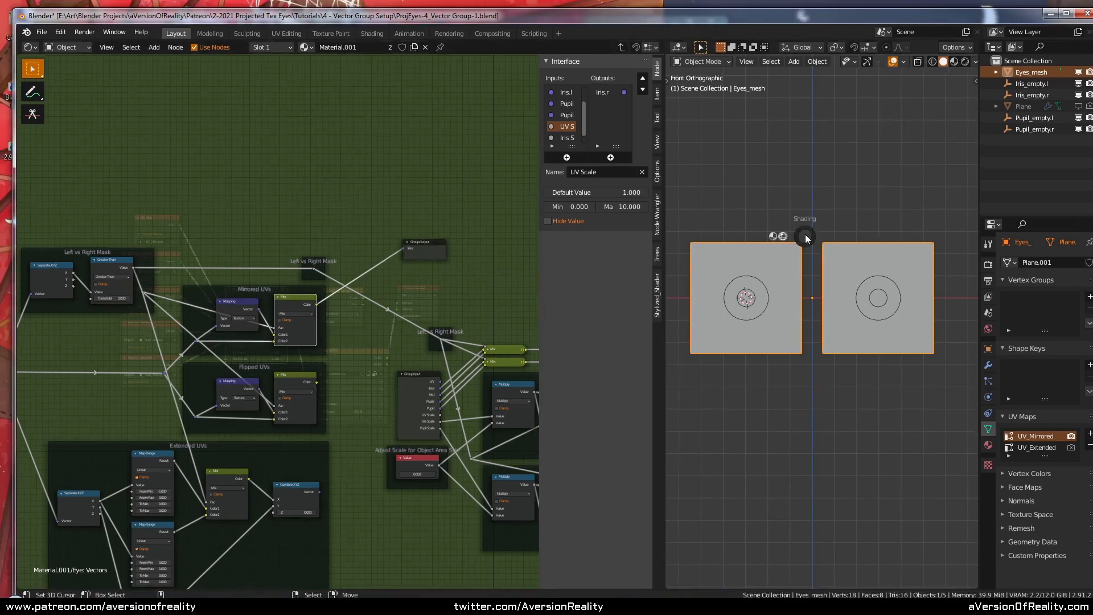
pyautogui.click(805, 153)
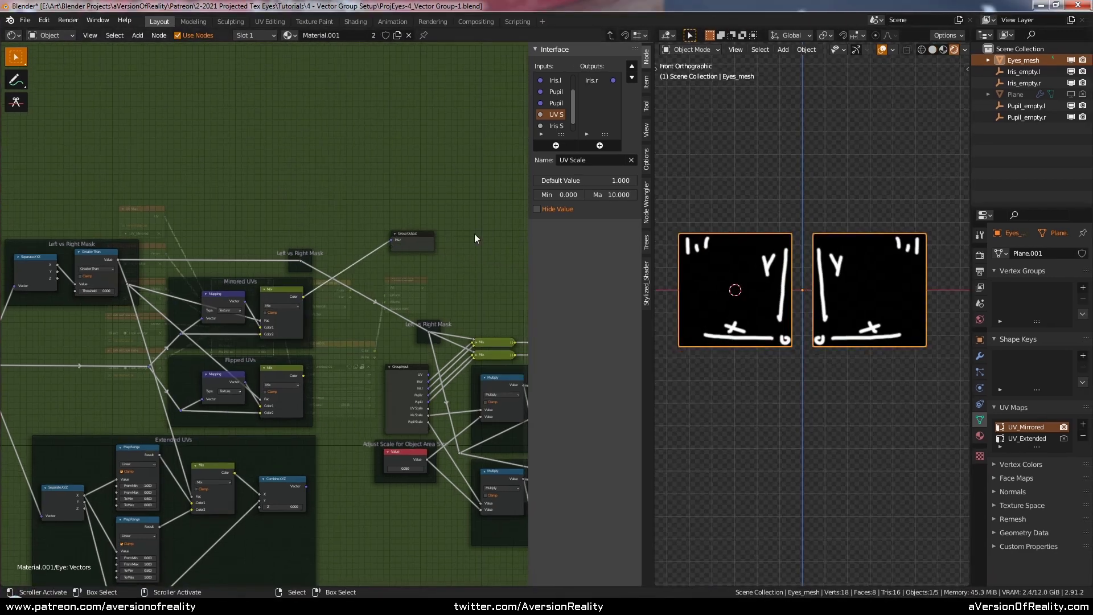
pyautogui.press('Tab')
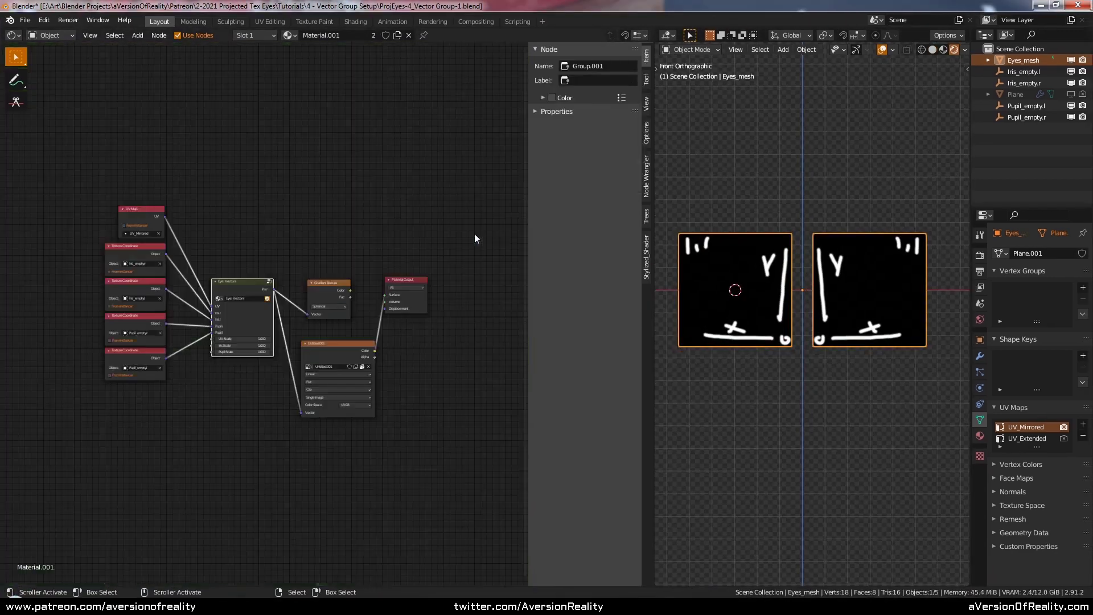
pyautogui.scroll(3, 311, 322)
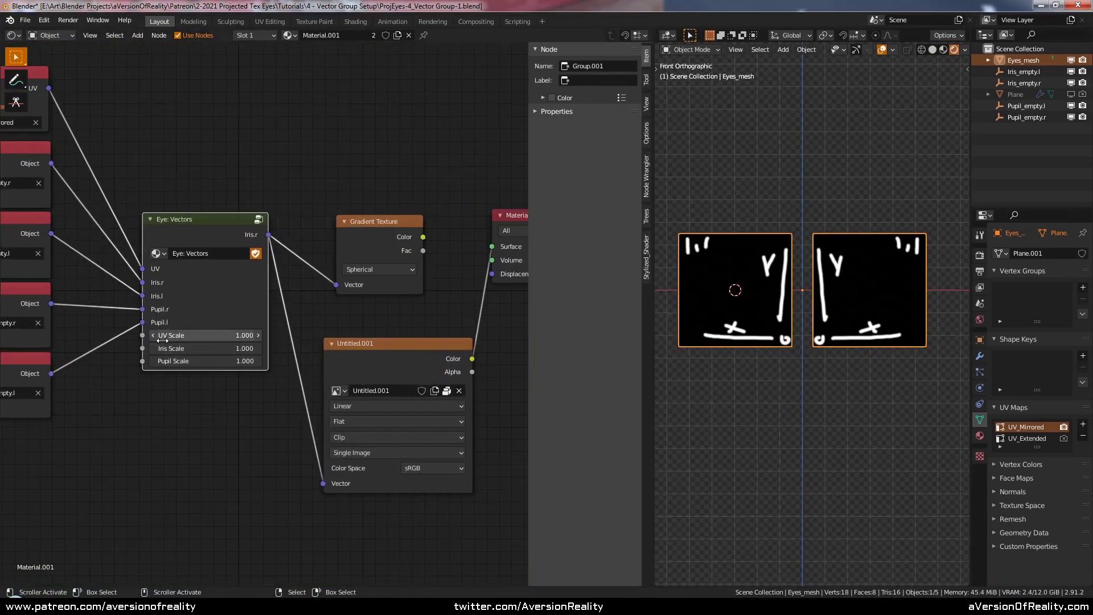
# Step: Test the Eye: Vectors node's UV Scale at values such as 0.4 and 1.4, and set it back to 1
pyautogui.click(153, 335)
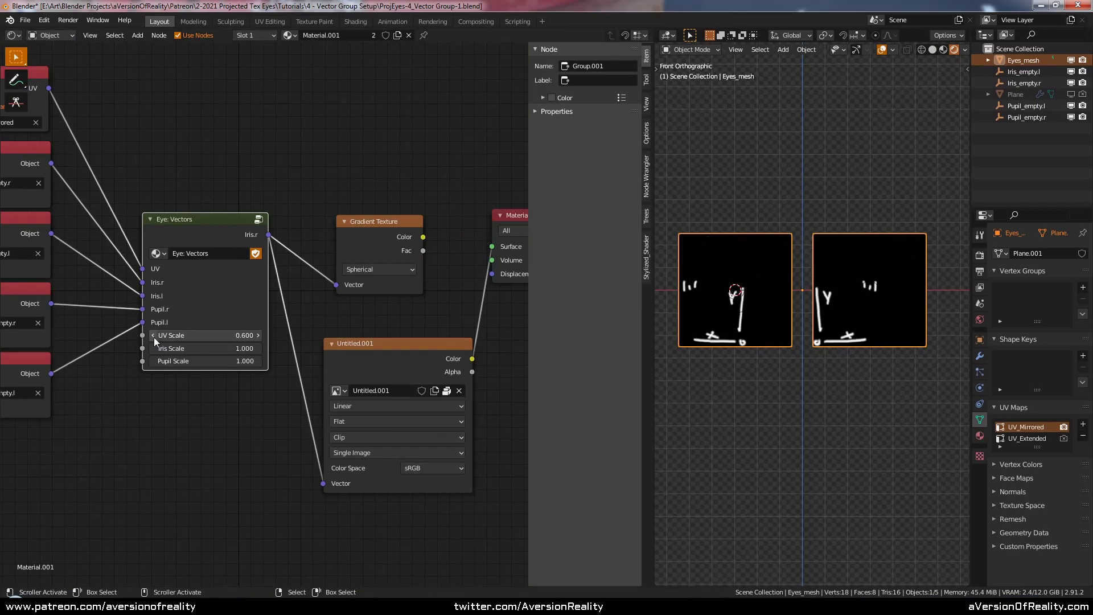
pyautogui.click(261, 332)
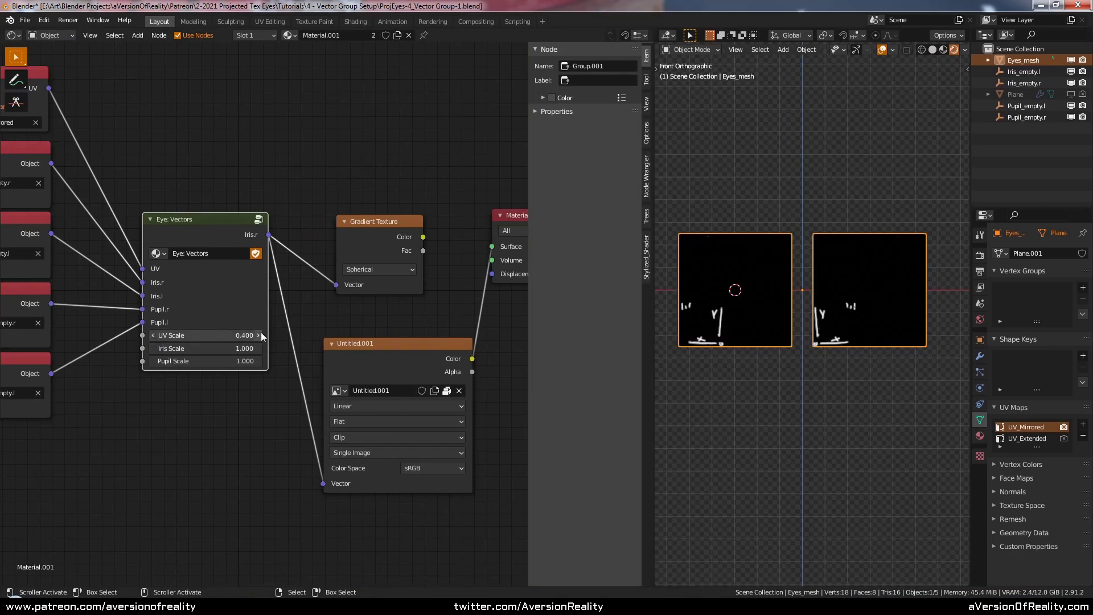
pyautogui.click(261, 335)
pyautogui.click(261, 335)
pyautogui.click(261, 335)
pyautogui.click(261, 335)
pyautogui.click(261, 335)
pyautogui.click(260, 335)
pyautogui.click(151, 335)
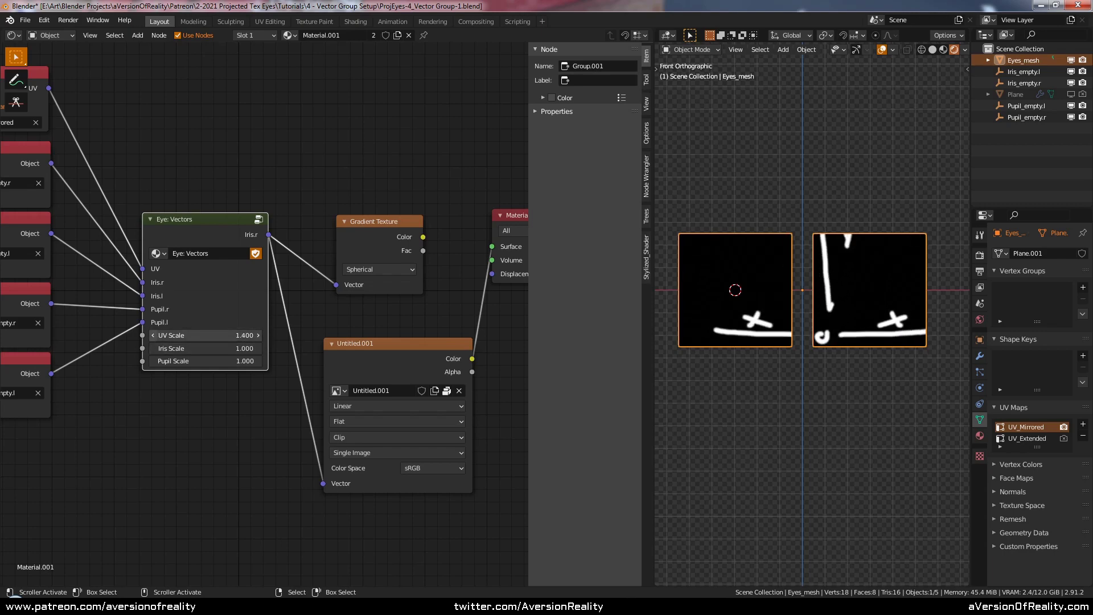
pyautogui.click(150, 336)
pyautogui.moveTo(353, 189); pyautogui.dragTo(307, 207, button='middle')
pyautogui.scroll(-2, 333, 203)
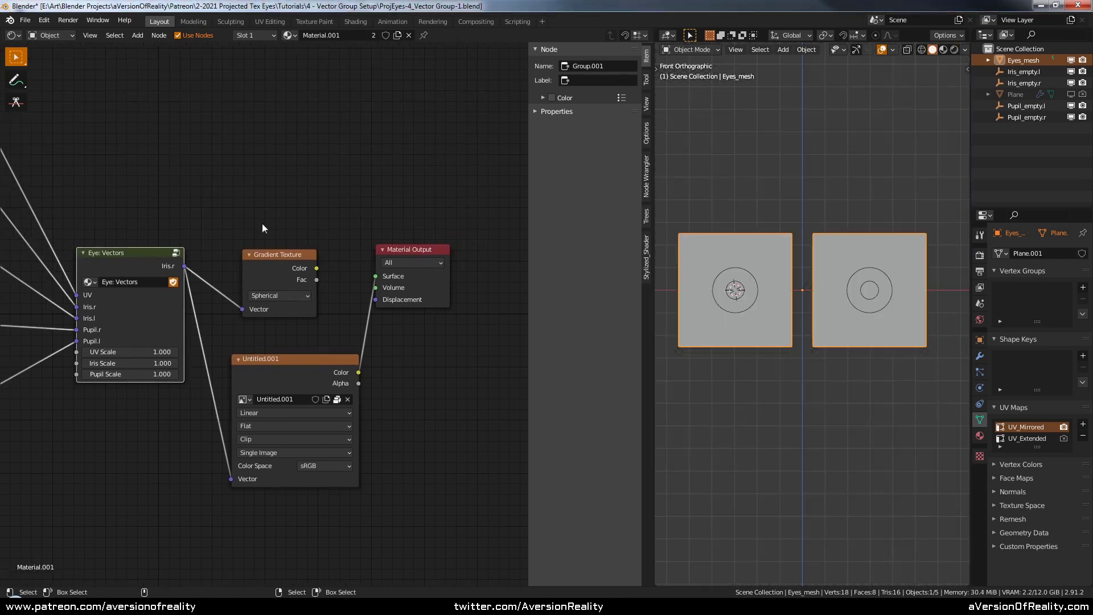
# Step: Reopen the Eye: Vectors group and connect the Left vs Right Mask reroute to a new output on the Group Output
pyautogui.press('Tab')
pyautogui.moveTo(375, 145)
pyautogui.mouseDown(button='middle')
pyautogui.moveTo(310, 197)
pyautogui.moveTo(226, 207)
pyautogui.mouseUp(button='middle')
pyautogui.scroll(4, 239, 208)
pyautogui.moveTo(408, 214); pyautogui.dragTo(431, 229)
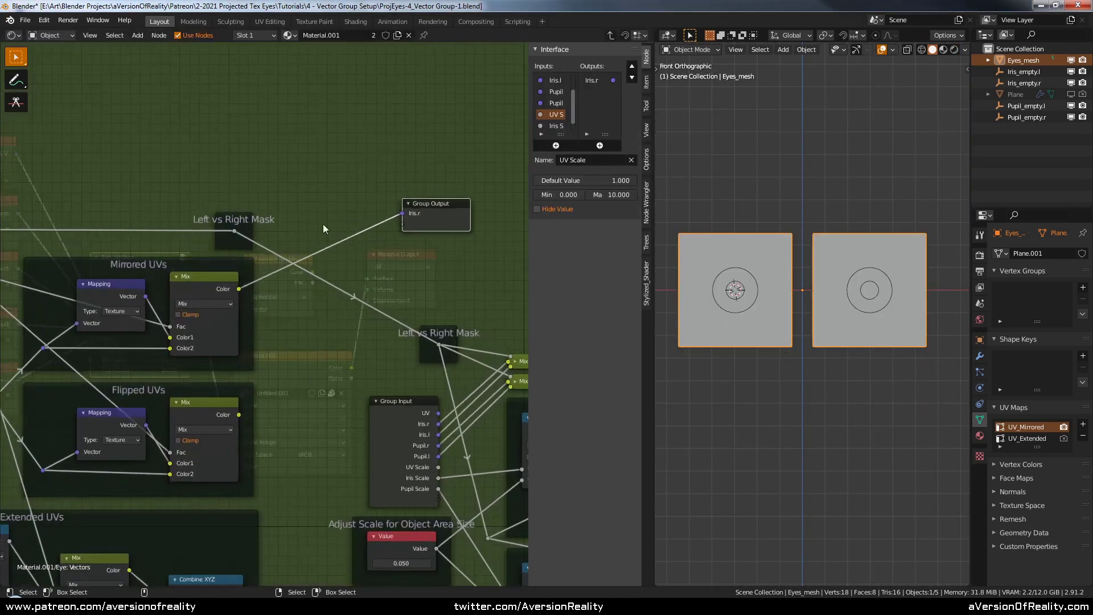
pyautogui.scroll(1, 285, 224)
pyautogui.moveTo(232, 224); pyautogui.dragTo(413, 217)
# Step: Rename the new mask output as Lvs R Mask and move it above Iris.r in the output order
pyautogui.click(595, 92)
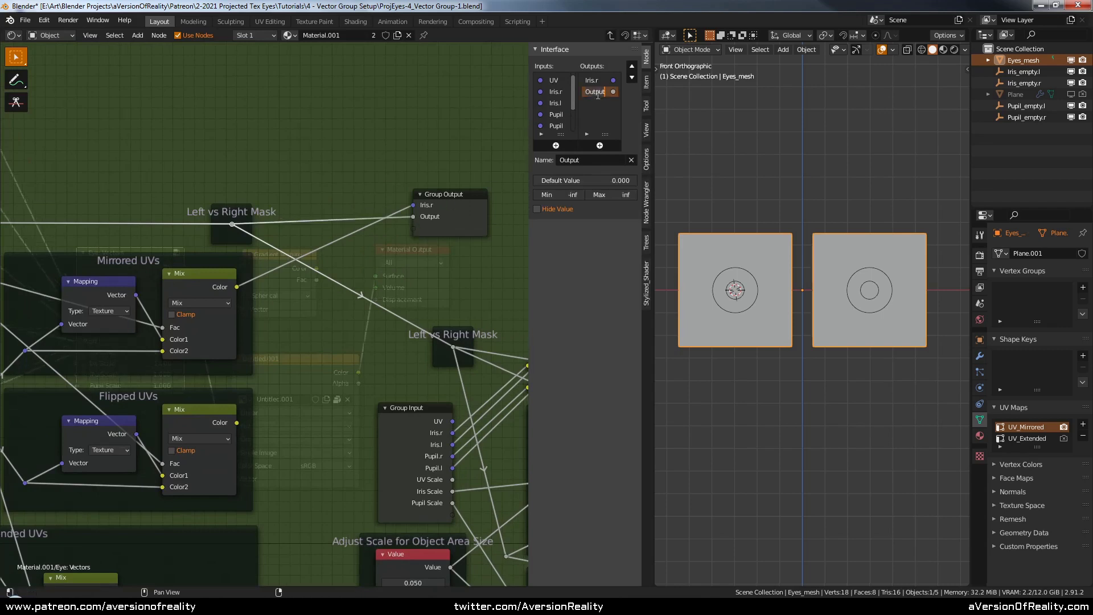
pyautogui.write('Lvs R Mask')
pyautogui.press('Return')
pyautogui.click(632, 66)
# Step: Move the Group Output above the collapsed Mix nodes and add three outputs by linking the Group Input's UV to it
pyautogui.moveTo(493, 204); pyautogui.dragTo(394, 186, button='middle')
pyautogui.click(395, 188)
pyautogui.moveTo(456, 210); pyautogui.dragTo(342, 185, button='middle')
pyautogui.moveTo(274, 182); pyautogui.dragTo(391, 244)
pyautogui.scroll(2, 316, 324)
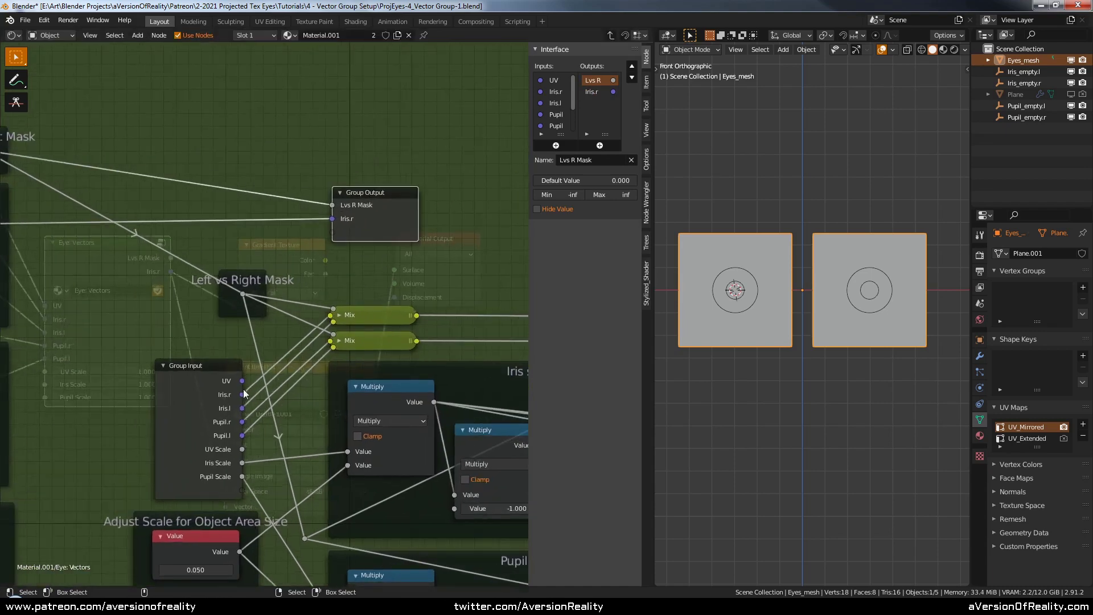
pyautogui.moveTo(243, 381); pyautogui.dragTo(386, 239)
pyautogui.moveTo(244, 381); pyautogui.dragTo(339, 236)
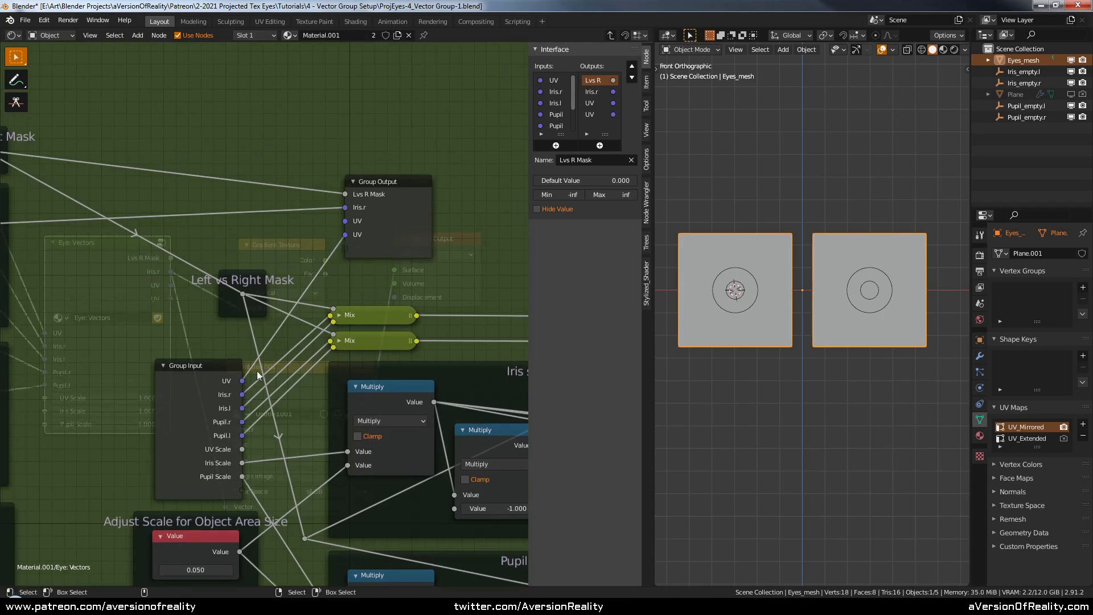
pyautogui.moveTo(242, 381); pyautogui.dragTo(345, 251)
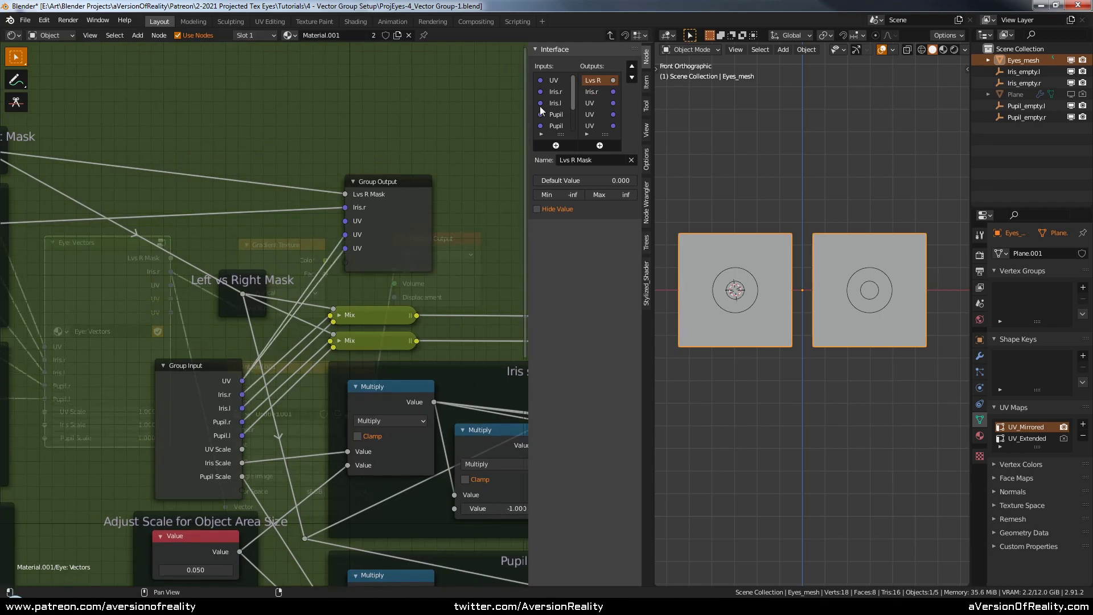
# Step: Widen the sidebar and rename the three UV outputs as UV: Mirrored, UV: Flipped and UV: Extended
pyautogui.moveTo(527, 103); pyautogui.dragTo(491, 103)
pyautogui.doubleClick(597, 102)
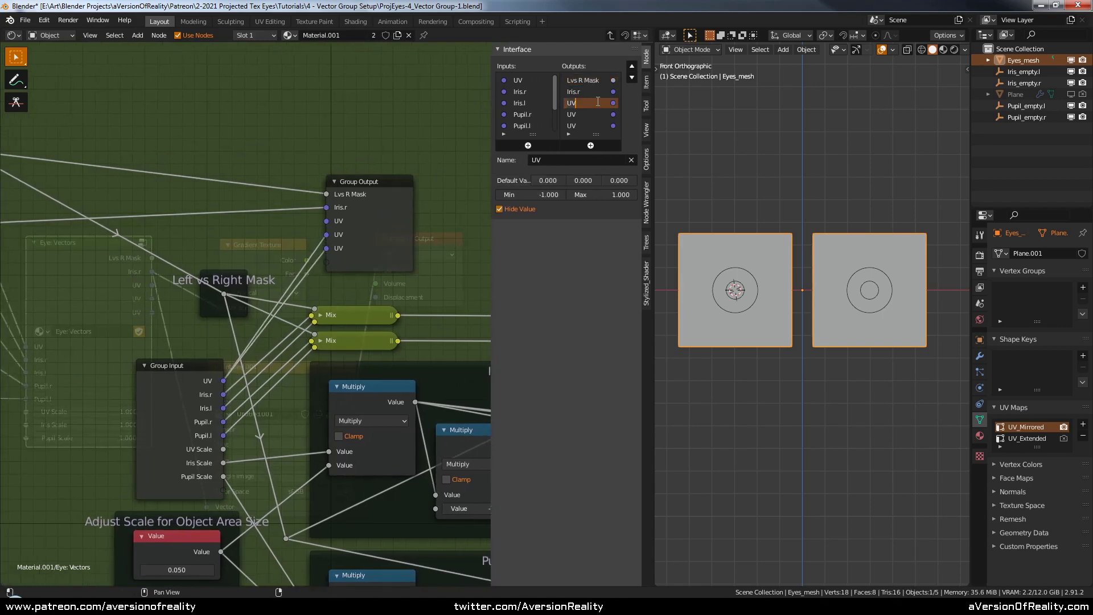
pyautogui.write(': Mirrored')
pyautogui.press('Return')
pyautogui.doubleClick(587, 113)
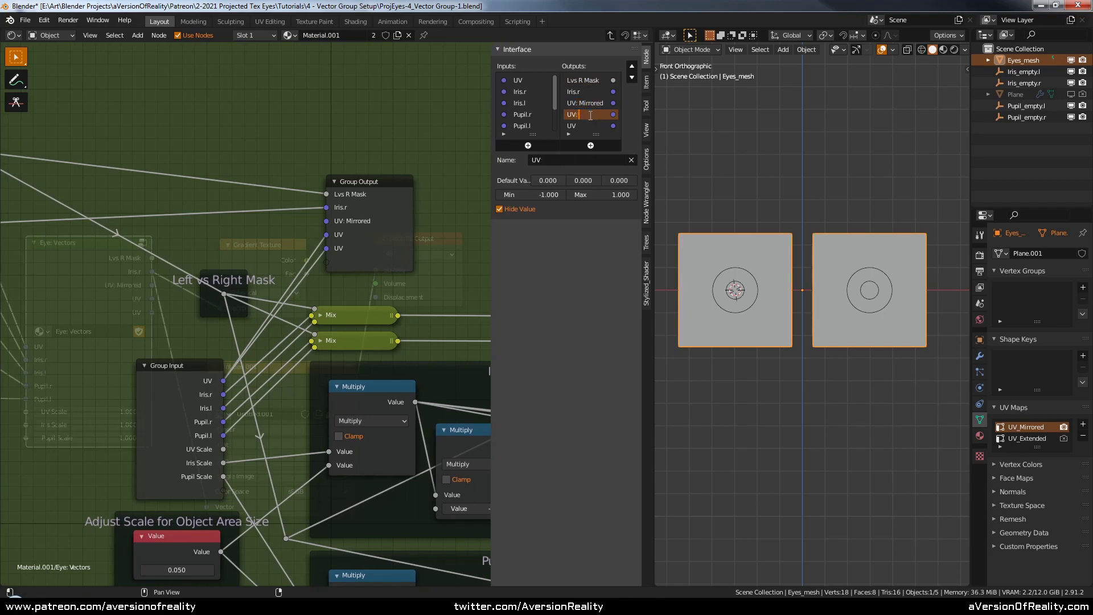
pyautogui.write(': Flipped')
pyautogui.press('Return')
pyautogui.click(577, 128)
pyautogui.write(': Extended')
pyautogui.press('Return')
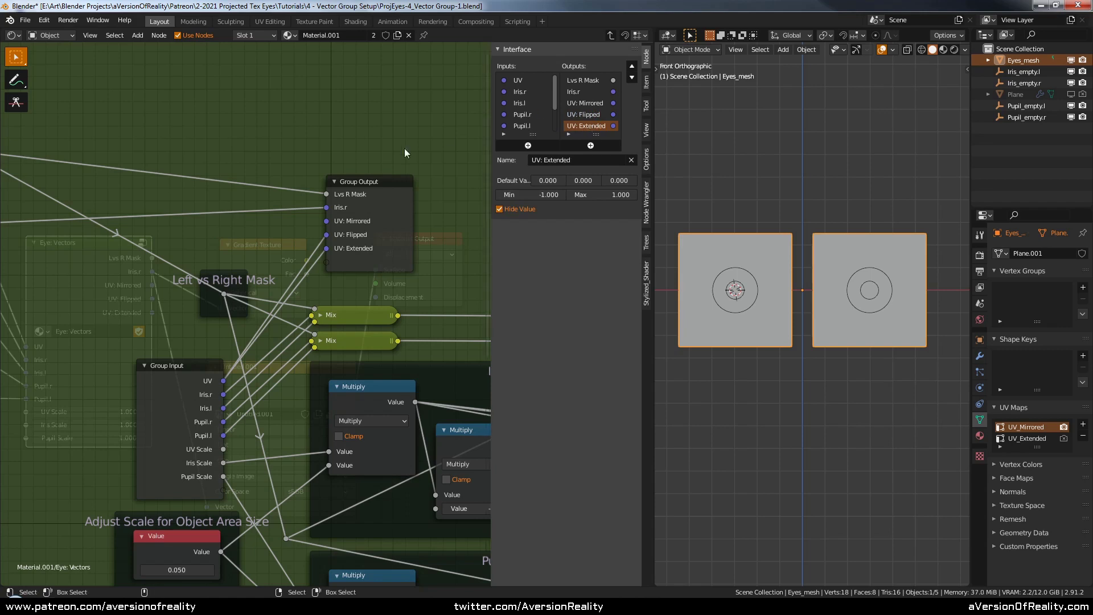
# Step: Cut all links into the Group Output and move the Iris.r output below UV: Extended
pyautogui.click(602, 92)
pyautogui.keyDown('ctrl'); pyautogui.moveTo(305, 203); pyautogui.dragTo(319, 279, button='right'); pyautogui.keyUp('ctrl')
pyautogui.moveTo(386, 220); pyautogui.dragTo(392, 199)
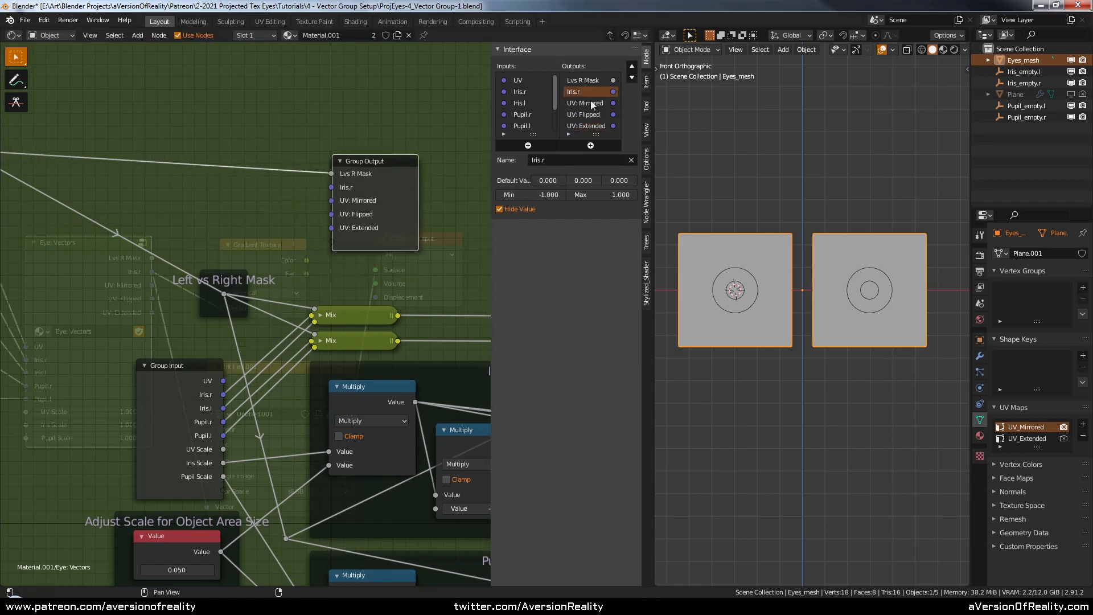
pyautogui.click(631, 78)
pyautogui.click(632, 77)
pyautogui.click(632, 78)
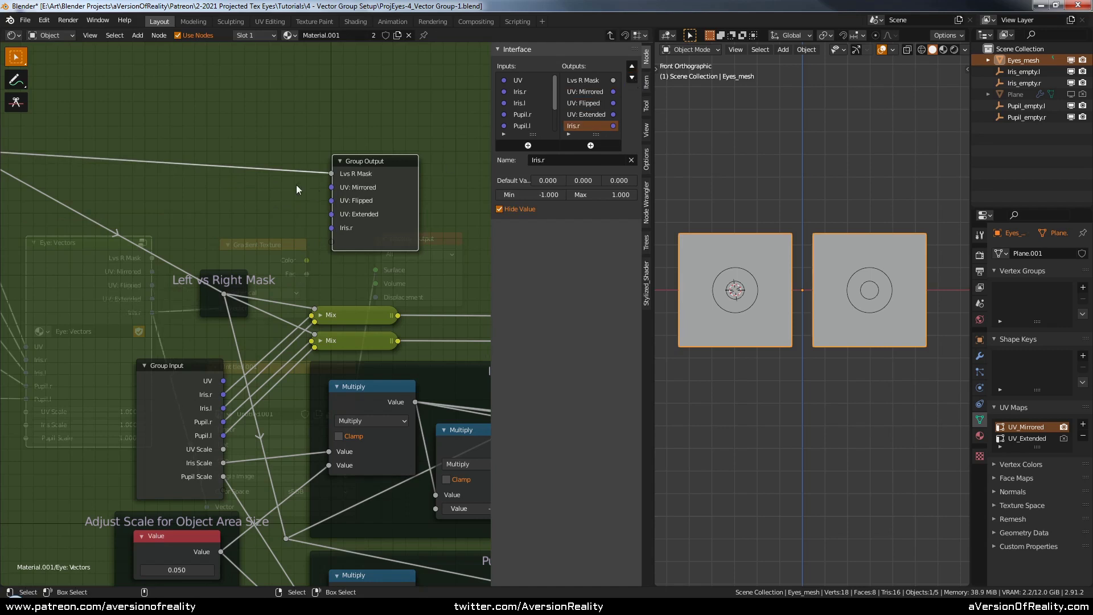
pyautogui.keyDown('ctrl'); pyautogui.moveTo(308, 167); pyautogui.dragTo(310, 174, button='right'); pyautogui.keyUp('ctrl')
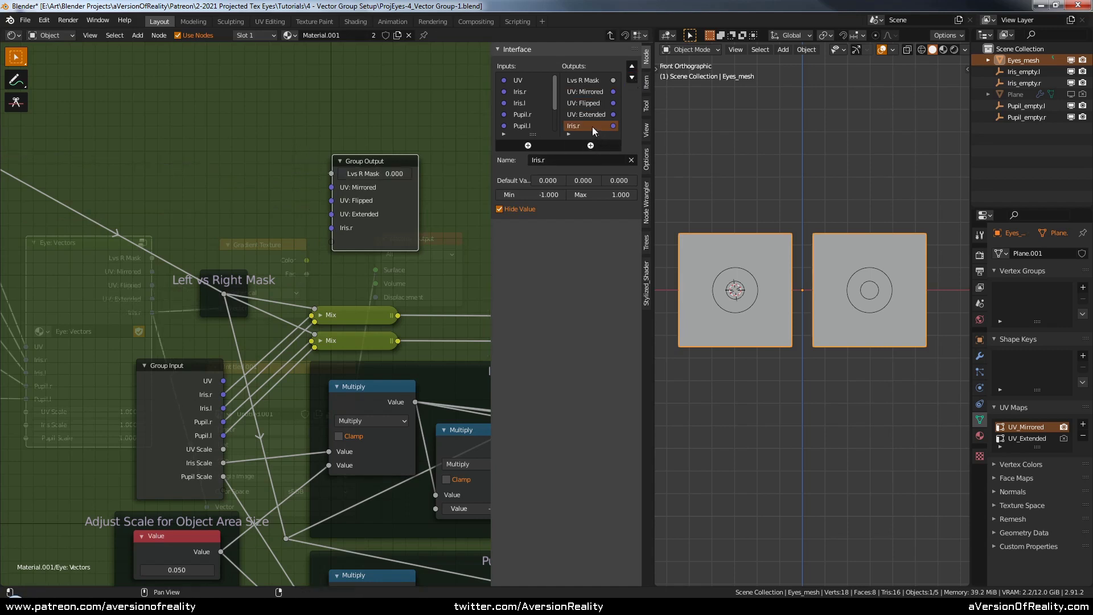
# Step: Rename the Iris.r output as Object: Iris and add another output from Pupil.r named Object: Pupil
pyautogui.doubleClick(592, 124)
pyautogui.write('O')
pyautogui.press('Return')
pyautogui.moveTo(223, 422); pyautogui.dragTo(331, 241)
pyautogui.scroll(-1, 585, 120)
pyautogui.click(585, 125)
pyautogui.write('Object: Pupil')
pyautogui.press('Return')
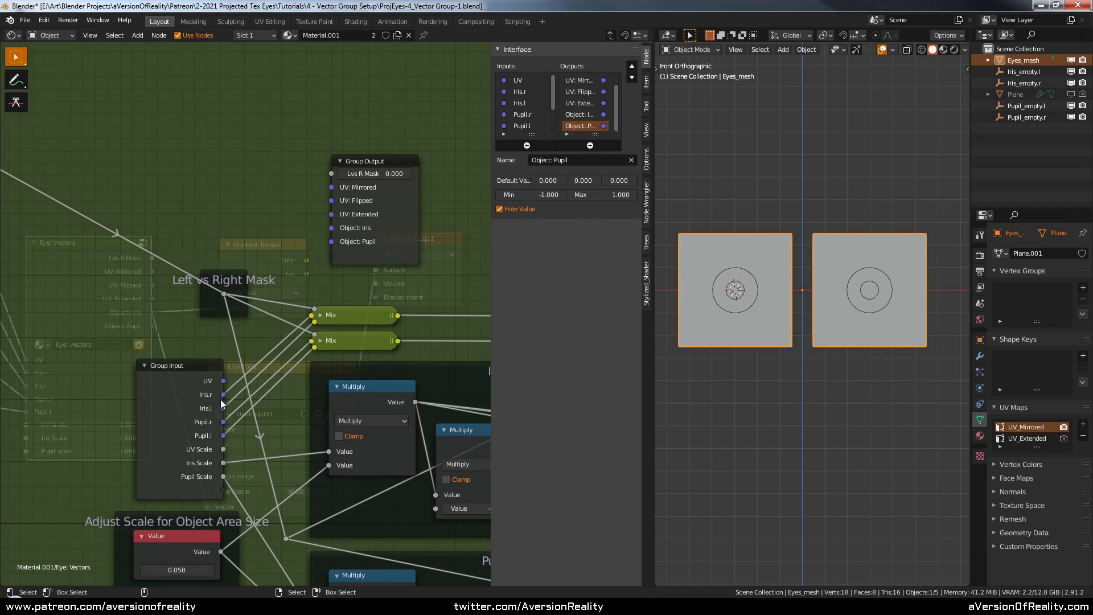
# Step: Add a group output from Iris.r named Object UV: Iris and nudge the Group Output node upward
pyautogui.moveTo(224, 393); pyautogui.dragTo(318, 285)
pyautogui.scroll(-1, 584, 114)
pyautogui.doubleClick(584, 126)
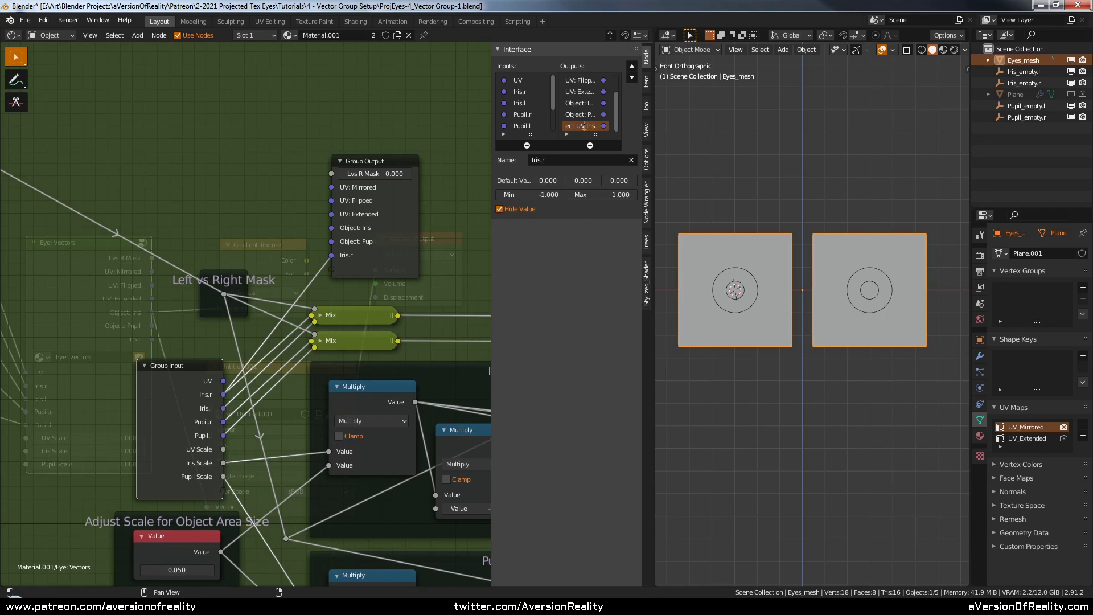
pyautogui.press('Return')
pyautogui.moveTo(386, 228); pyautogui.dragTo(387, 212)
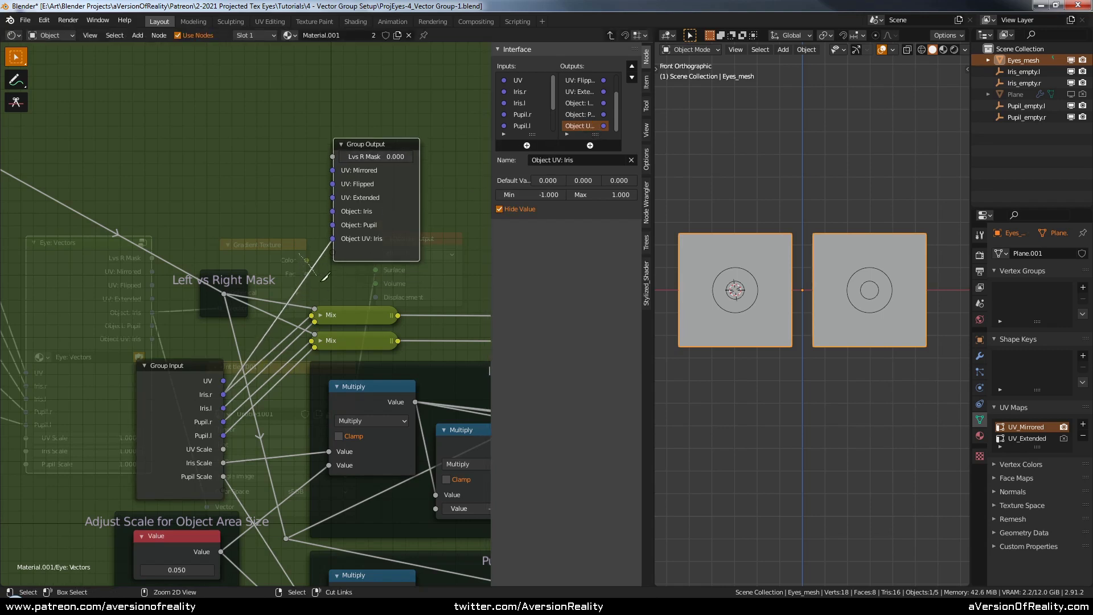
# Step: Add one more group output from Iris.r, name it Object UV: Pupil, and hide the sidebar
pyautogui.moveTo(223, 394); pyautogui.dragTo(332, 253)
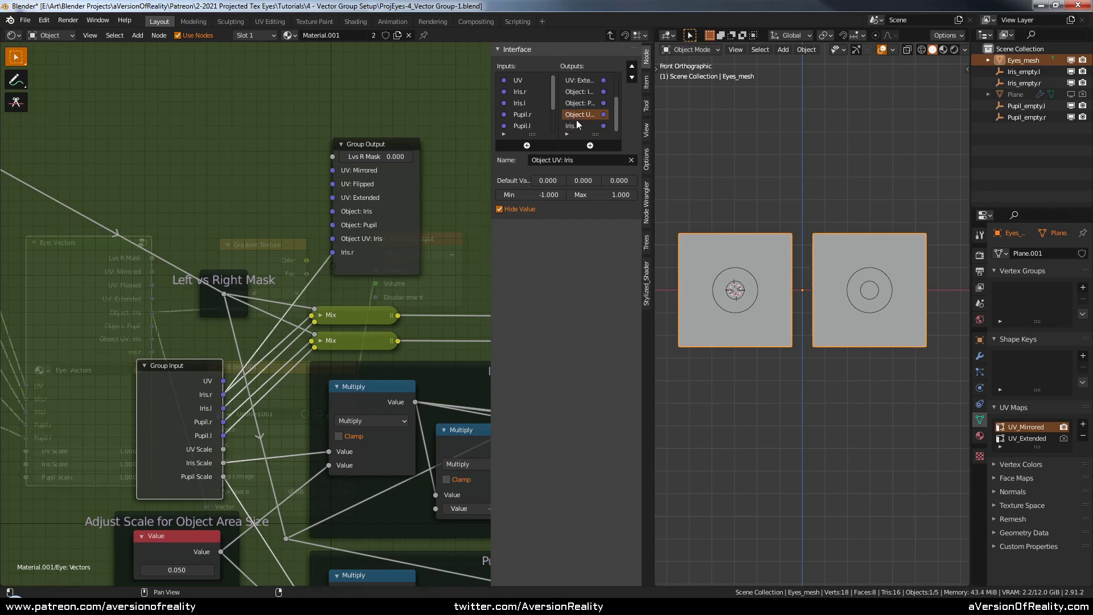
pyautogui.click(577, 126)
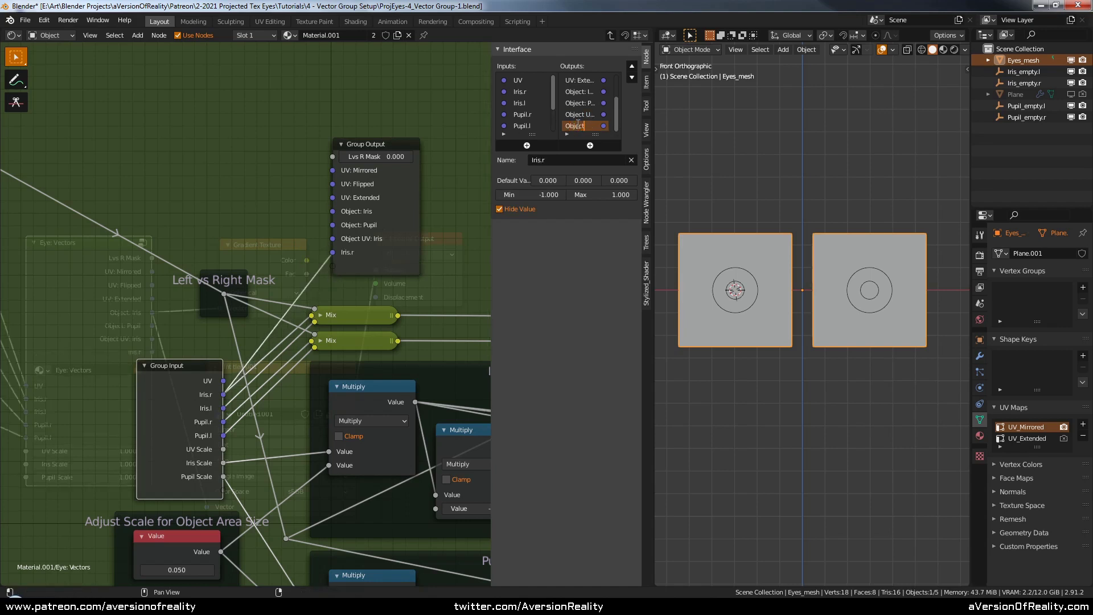
pyautogui.write('Object UV: Pupil')
pyautogui.press('Return')
pyautogui.press('n')
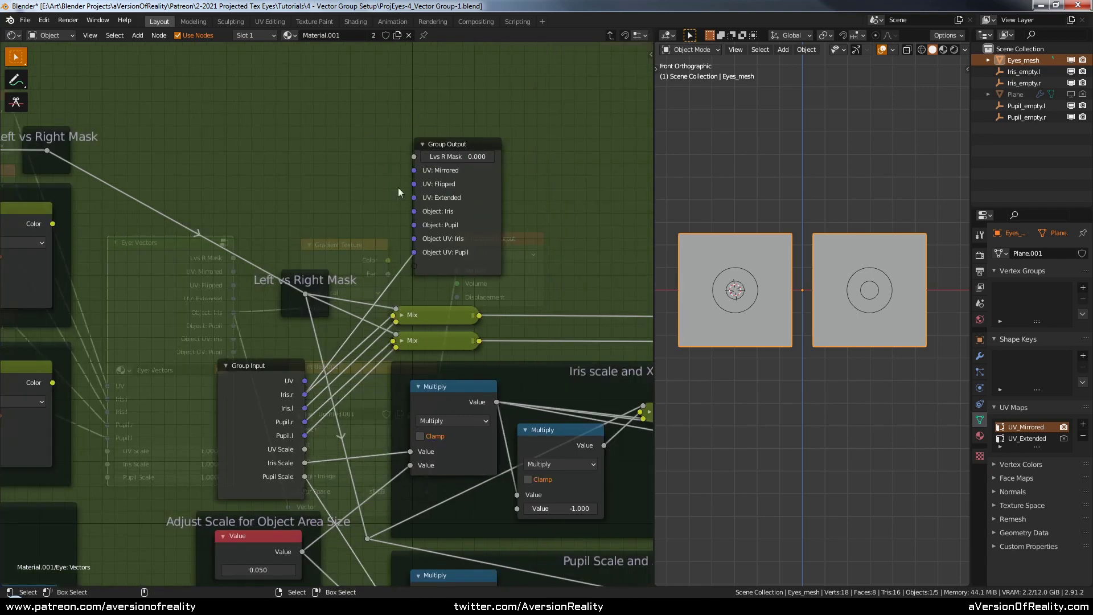
# Step: Connect the left/right mask and the Mirrored, Flipped and Extended UV results to their matching Group Output sockets
pyautogui.scroll(-3, 473, 249)
pyautogui.moveTo(426, 242); pyautogui.dragTo(391, 190)
pyautogui.moveTo(330, 197); pyautogui.dragTo(427, 220, button='middle')
pyautogui.scroll(2, 427, 220)
pyautogui.moveTo(214, 210); pyautogui.dragTo(464, 156)
pyautogui.moveTo(218, 269); pyautogui.dragTo(464, 167)
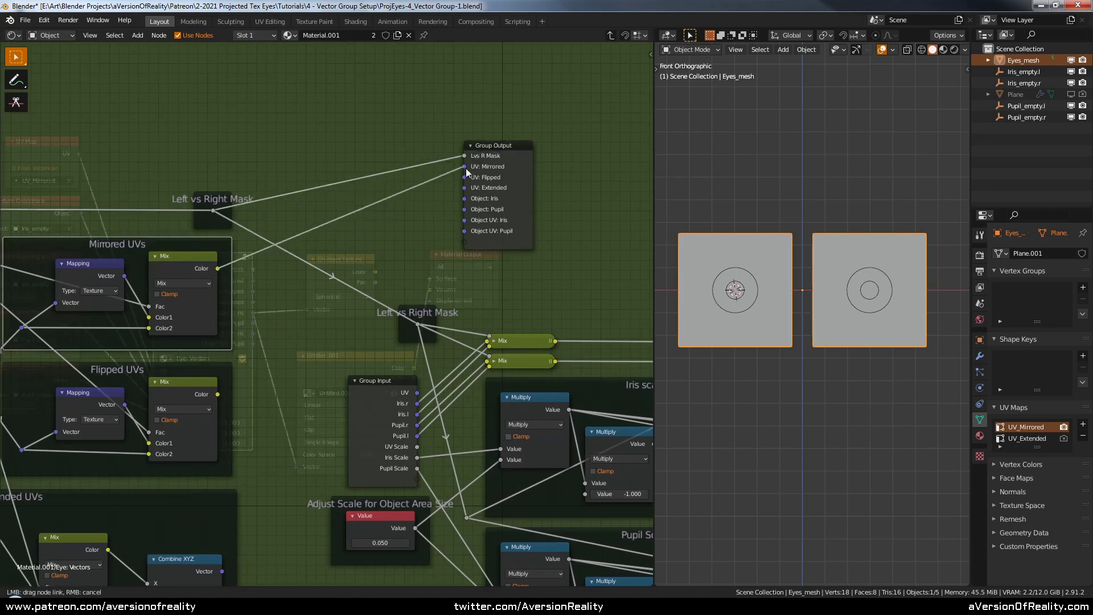
pyautogui.moveTo(218, 393); pyautogui.dragTo(464, 177)
pyautogui.moveTo(225, 563); pyautogui.dragTo(274, 518, button='middle')
pyautogui.moveTo(273, 525); pyautogui.dragTo(469, 138)
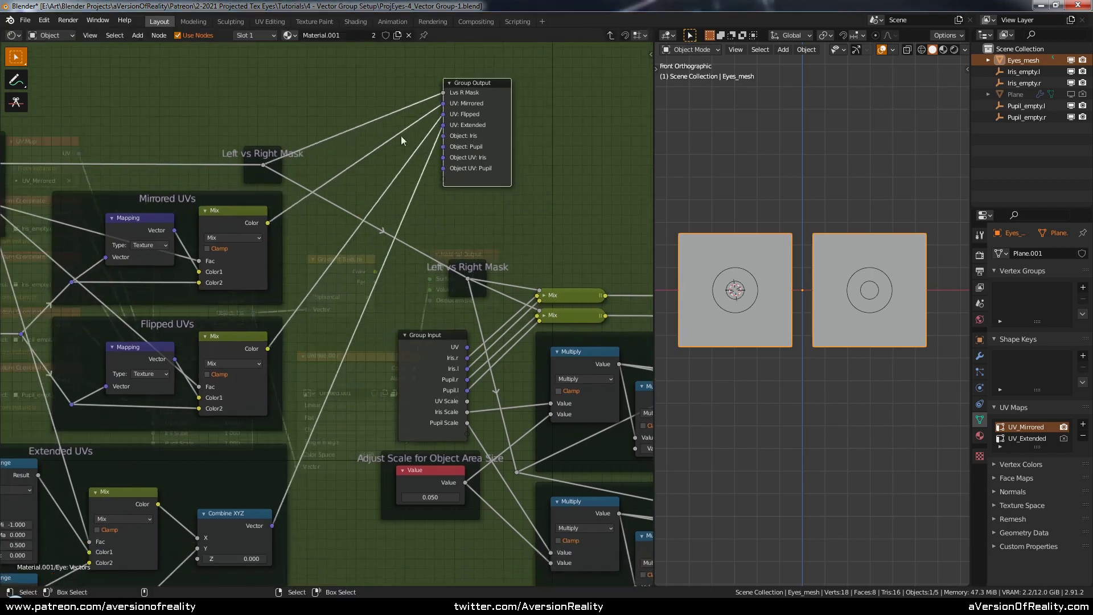
# Step: Add reroutes across the four output links and move the Group Output past the Eye: Object to UV nodes
pyautogui.keyDown('shift'); pyautogui.moveTo(415, 194); pyautogui.dragTo(415, 196, button='right'); pyautogui.keyUp('shift')
pyautogui.moveTo(481, 129); pyautogui.dragTo(616, 148)
pyautogui.scroll(-5, 569, 154)
pyautogui.moveTo(564, 154); pyautogui.dragTo(345, 147, button='middle')
pyautogui.press('g')
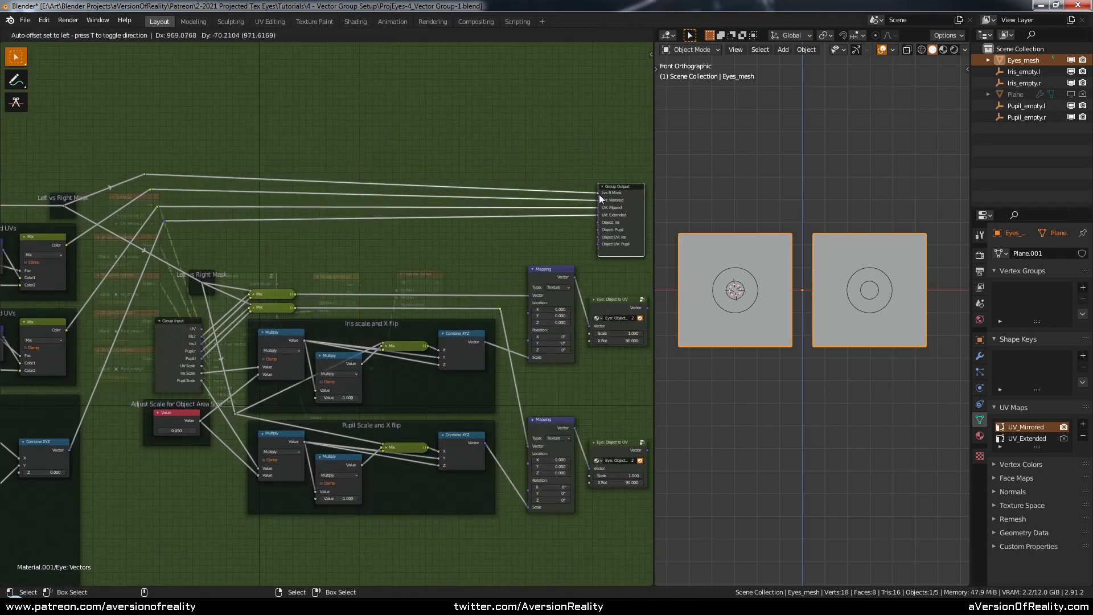
pyautogui.click(582, 194)
pyautogui.moveTo(584, 194); pyautogui.dragTo(385, 174, button='middle')
pyautogui.press('g')
pyautogui.click(460, 176)
# Step: Scale the four reroutes closer together, reposition them, and lower the Group Output to straighten the links
pyautogui.moveTo(242, 186); pyautogui.dragTo(528, 190, button='middle')
pyautogui.scroll(1, 257, 117)
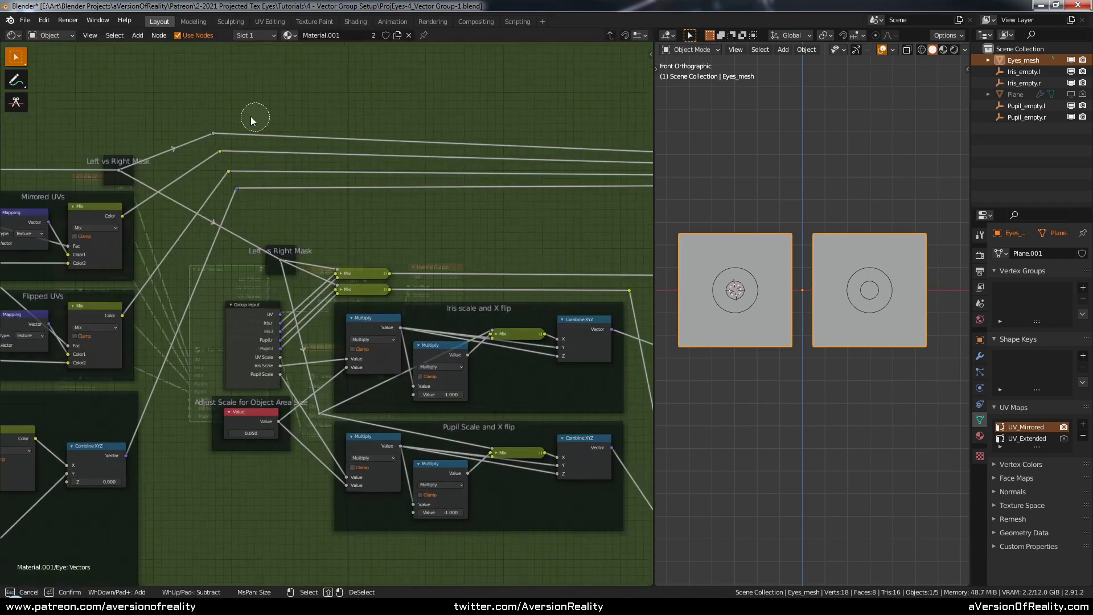
pyautogui.press('s')
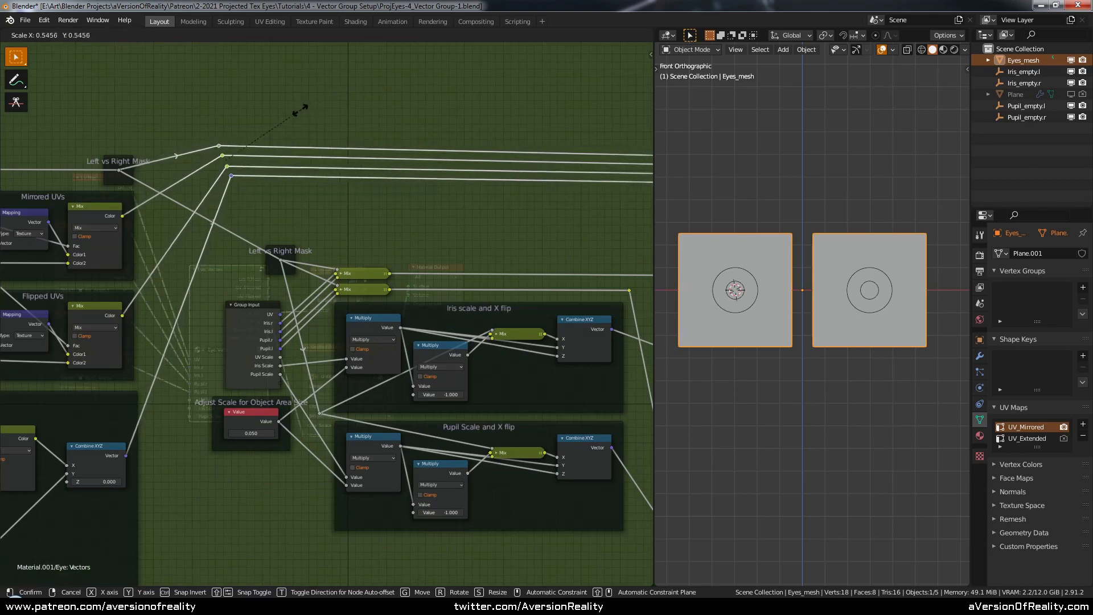
pyautogui.click(300, 110)
pyautogui.press('g')
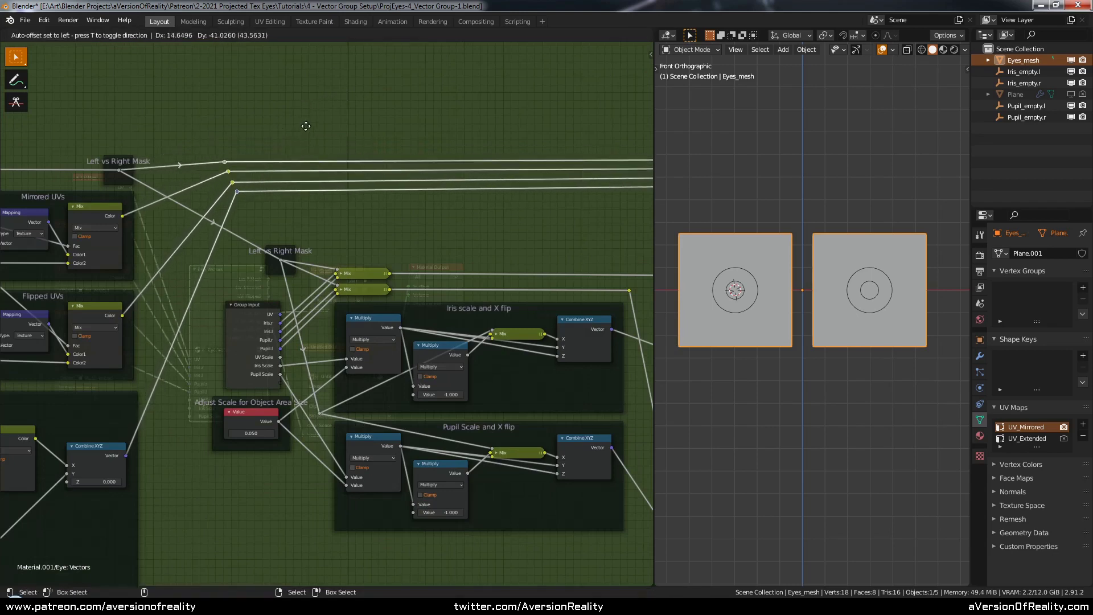
pyautogui.click(305, 127)
pyautogui.press('g')
pyautogui.click(393, 155)
pyautogui.moveTo(622, 182); pyautogui.dragTo(309, 191, button='middle')
pyautogui.moveTo(536, 214); pyautogui.dragTo(529, 259)
# Step: Select the left/right mask and UV frames and move them down along Y toward the rerouted links
pyautogui.moveTo(62, 189); pyautogui.dragTo(450, 182, button='middle')
pyautogui.scroll(-5, 377, 178)
pyautogui.press('b')
pyautogui.moveTo(38, 163); pyautogui.dragTo(403, 483)
pyautogui.keyDown('ctrl'); pyautogui.scroll(-2, 418, 153); pyautogui.keyUp('ctrl')
pyautogui.press('g')
pyautogui.press('y')
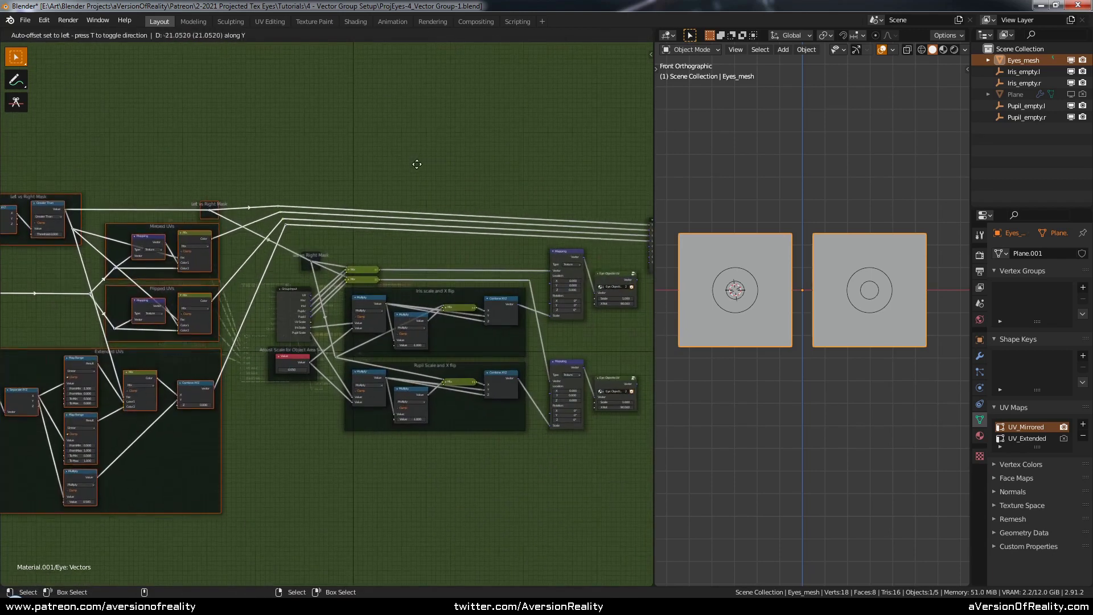
pyautogui.click(422, 176)
# Step: Connect the two Mapping vectors to Object: Iris and Object: Pupil, and the Eye: Object to UV vectors to Object UV: Iris and Object UV: Pupil
pyautogui.moveTo(586, 234); pyautogui.dragTo(350, 204, button='middle')
pyautogui.scroll(6, 351, 204)
pyautogui.moveTo(502, 214); pyautogui.dragTo(502, 213)
pyautogui.click(518, 215)
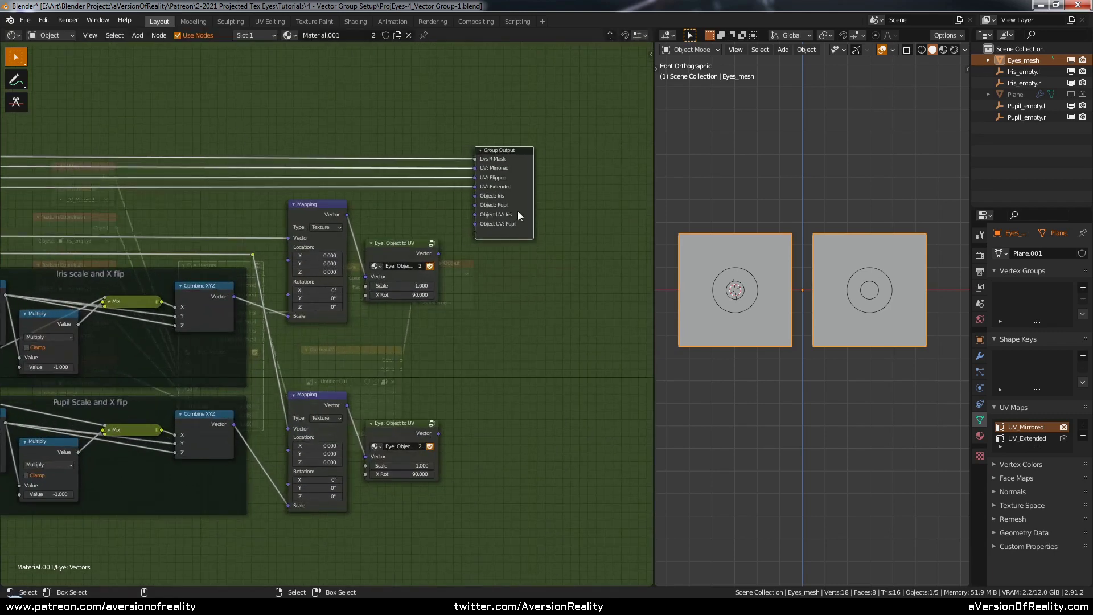
pyautogui.moveTo(346, 215); pyautogui.dragTo(432, 214, button='middle')
pyautogui.scroll(1, 433, 214)
pyautogui.moveTo(441, 206); pyautogui.dragTo(579, 187)
pyautogui.moveTo(540, 248); pyautogui.dragTo(579, 206)
pyautogui.moveTo(441, 412); pyautogui.dragTo(579, 196)
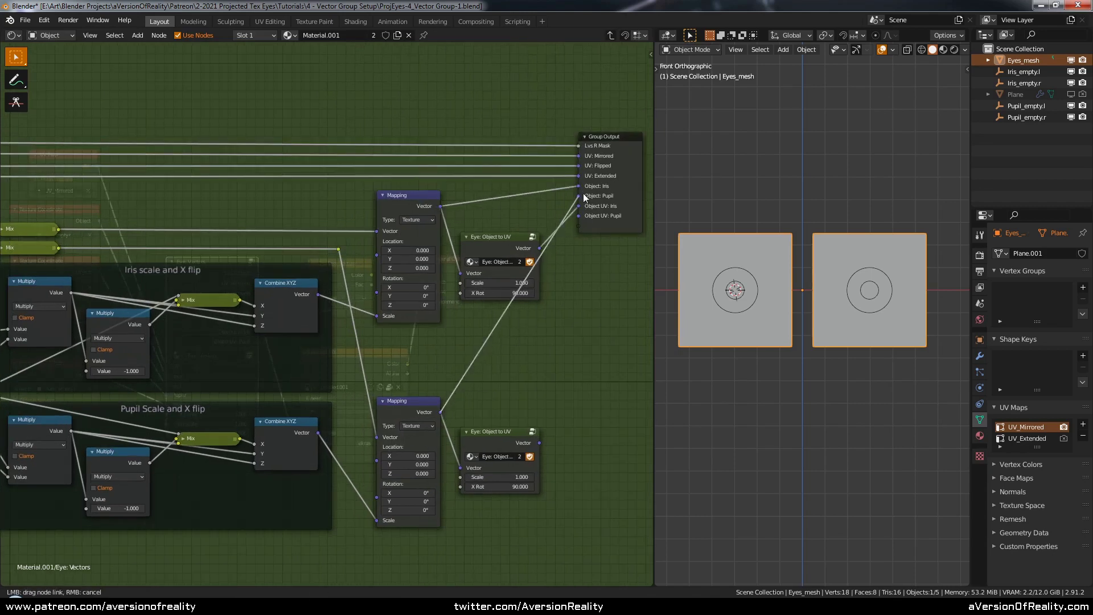
pyautogui.moveTo(540, 442); pyautogui.dragTo(582, 216)
# Step: Move the Group Output outward, shift the iris Eye: Object to UV node lower, and raise the pupil Mapping node beneath the iris one
pyautogui.moveTo(613, 271); pyautogui.dragTo(482, 282, button='middle')
pyautogui.moveTo(528, 211); pyautogui.dragTo(595, 180)
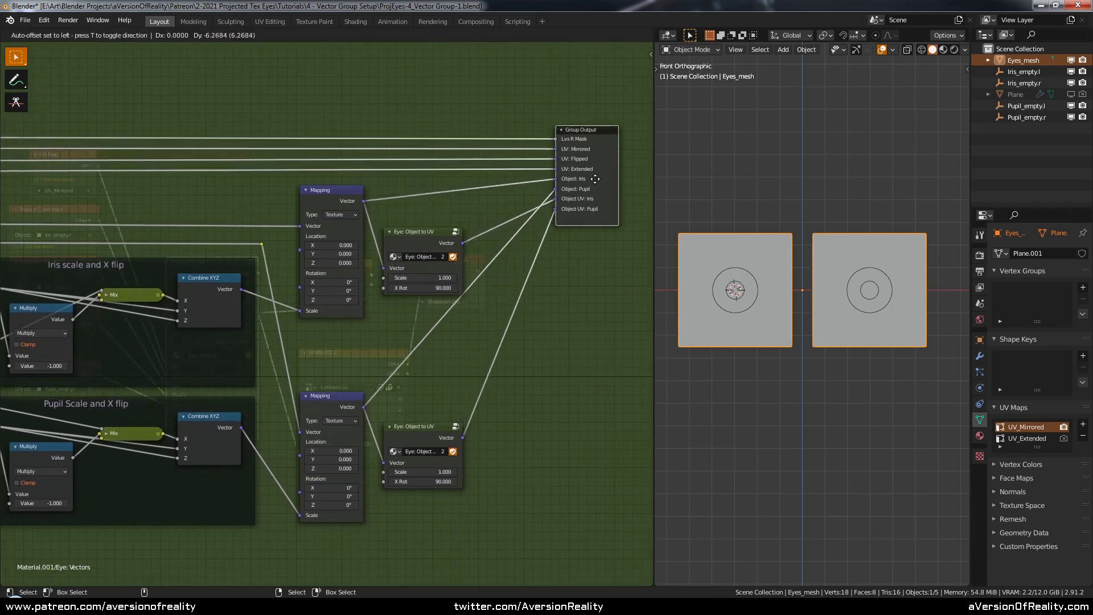
pyautogui.moveTo(442, 245); pyautogui.dragTo(483, 290)
pyautogui.moveTo(351, 403); pyautogui.dragTo(350, 336)
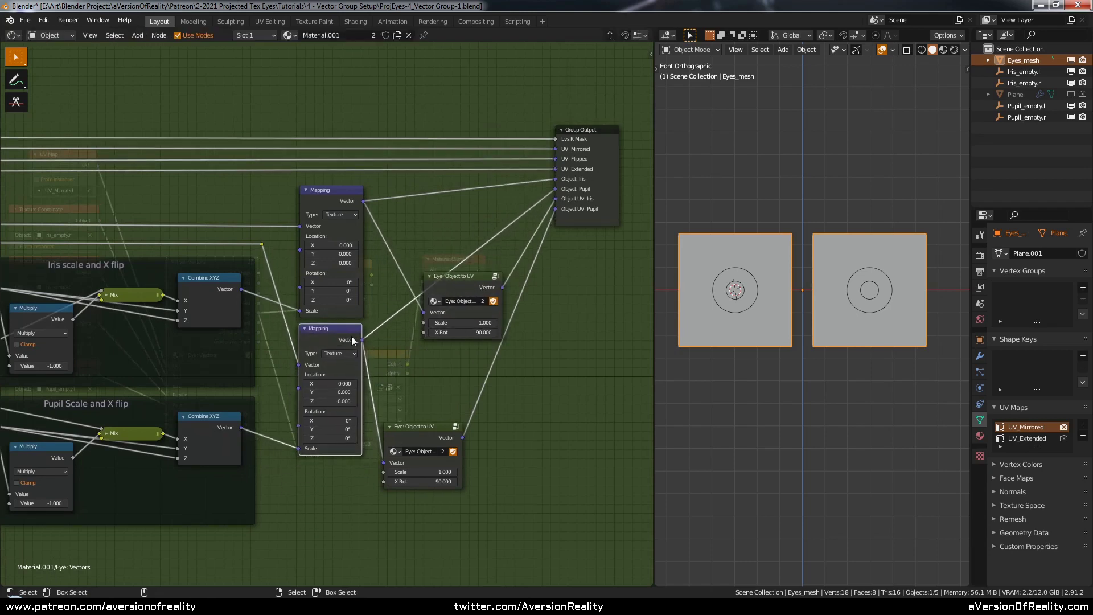
# Step: Hide the unused sockets on the iris and pupil Mapping nodes
pyautogui.click(345, 200)
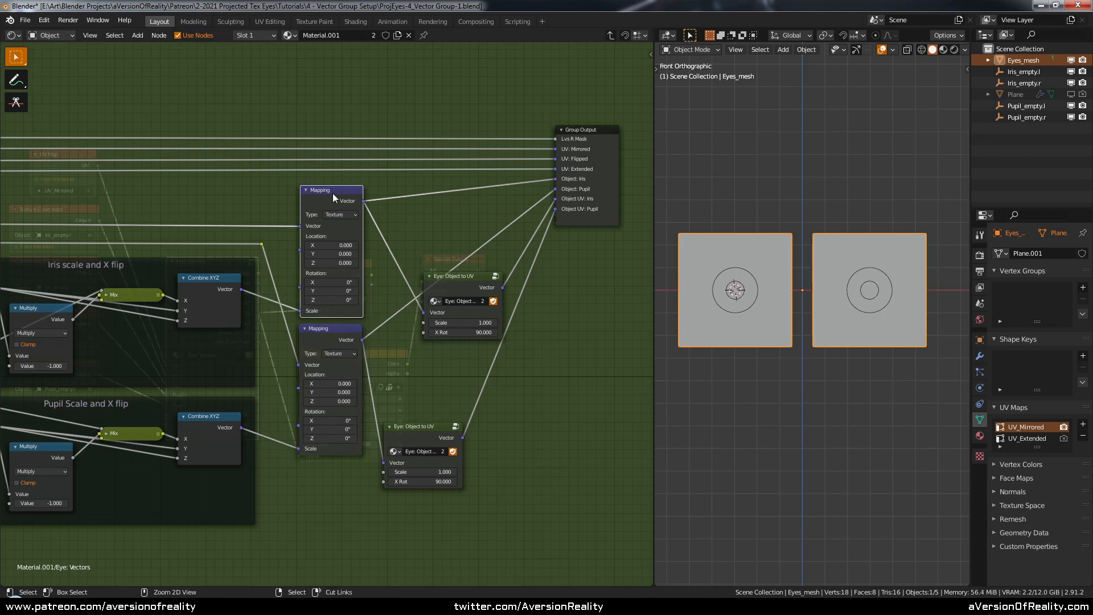
pyautogui.hotkey('ctrl', 'h')
pyautogui.click(331, 328)
pyautogui.hotkey('ctrl', 'h')
# Step: Stack the two Mapping nodes and the two Eye: Object to UV nodes closely in pairs, and save the file
pyautogui.moveTo(331, 330); pyautogui.dragTo(345, 261)
pyautogui.moveTo(476, 282); pyautogui.dragTo(465, 259)
pyautogui.moveTo(433, 426); pyautogui.dragTo(479, 316)
pyautogui.click(452, 224)
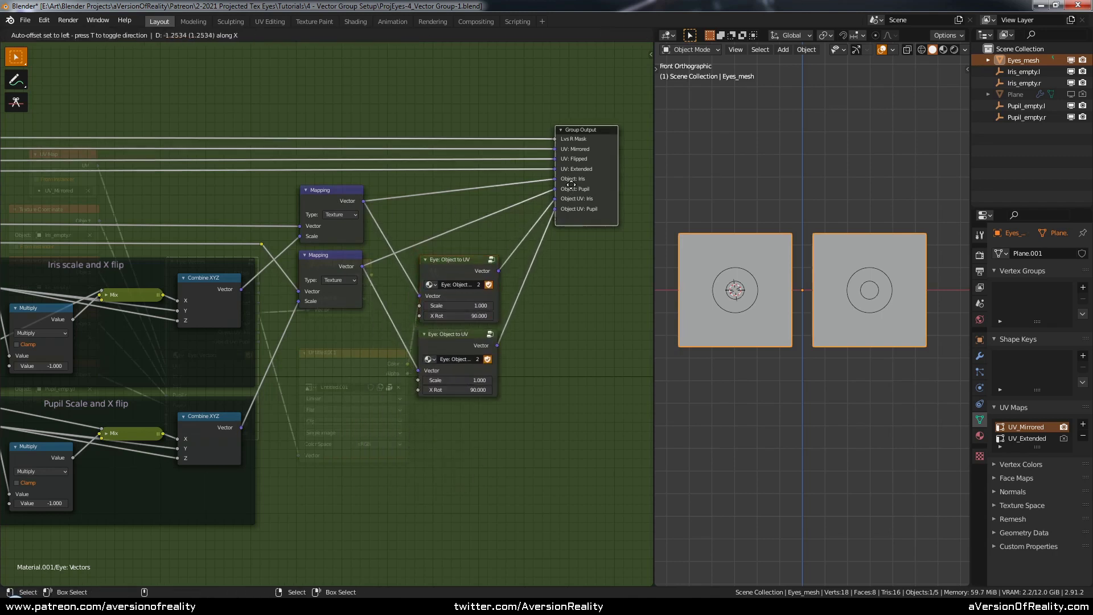
pyautogui.scroll(-3, 459, 179)
pyautogui.moveTo(398, 190); pyautogui.dragTo(494, 189, button='middle')
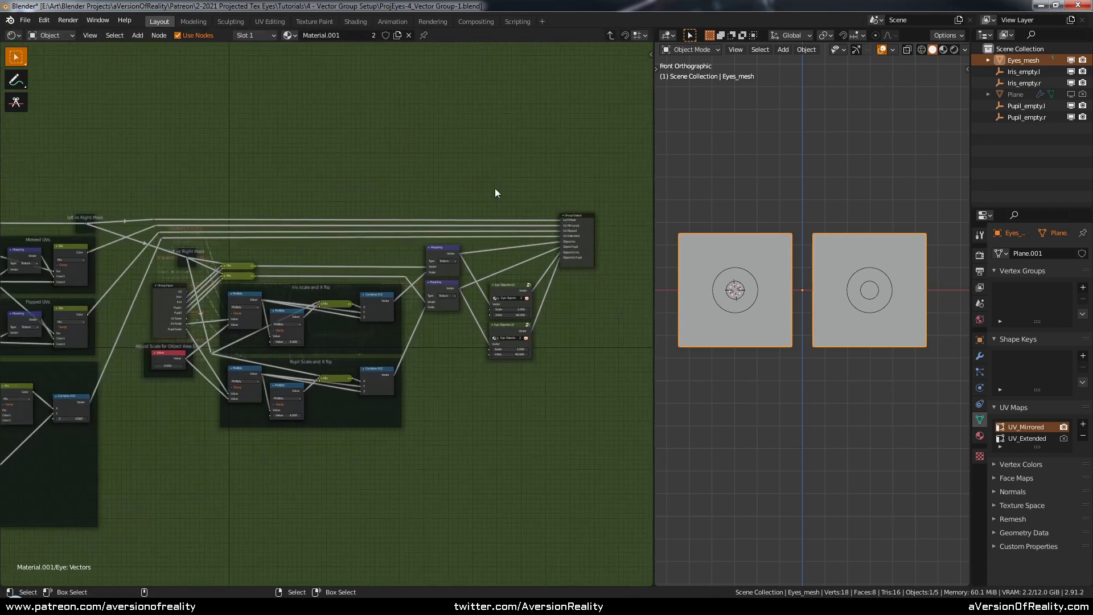
pyautogui.moveTo(158, 173); pyautogui.dragTo(349, 165, button='middle')
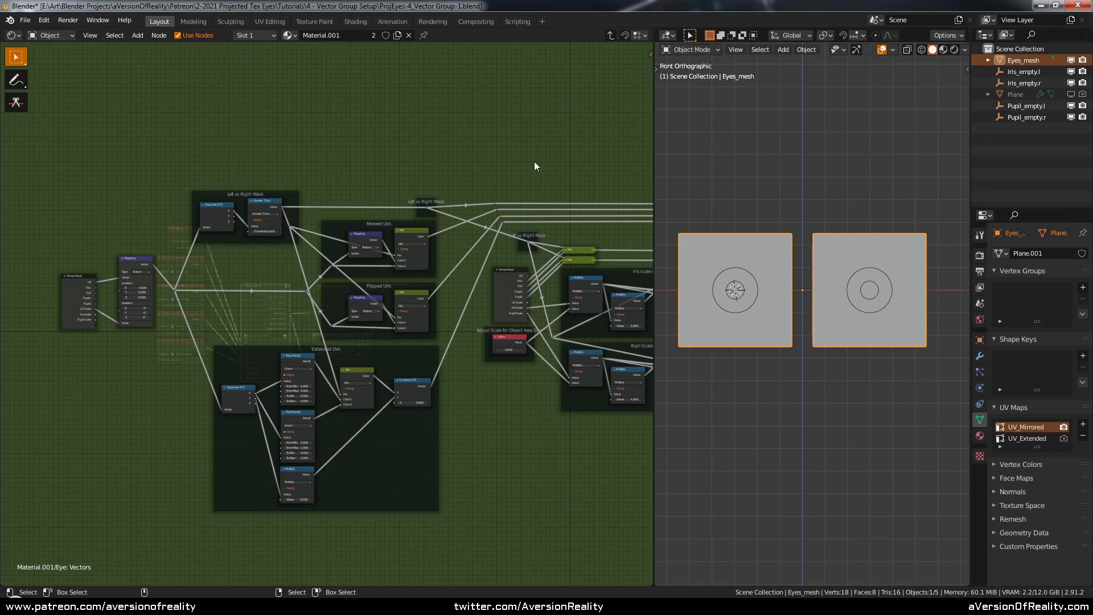
pyautogui.hotkey('ctrl', 's')
# Step: Review the Eye: Vectors group from the left/right mask and UV frames through the iris and pupil scaling to the Group Output
pyautogui.scroll(3, 560, 153)
pyautogui.scroll(2, 552, 147)
pyautogui.scroll(-2, 568, 128)
pyautogui.moveTo(568, 127); pyautogui.dragTo(475, 127, button='middle')
pyautogui.scroll(2, 526, 127)
pyautogui.moveTo(615, 134)
pyautogui.mouseDown(button='middle')
pyautogui.moveTo(312, 135)
pyautogui.moveTo(291, 156)
pyautogui.moveTo(618, 171)
pyautogui.mouseUp(button='middle')
pyautogui.keyDown('ctrl'); pyautogui.hscroll(7, 310, 136); pyautogui.keyUp('ctrl')
pyautogui.scroll(1, 337, 155)
pyautogui.moveTo(253, 146); pyautogui.dragTo(643, 170, button='middle')
pyautogui.scroll(1, 326, 170)
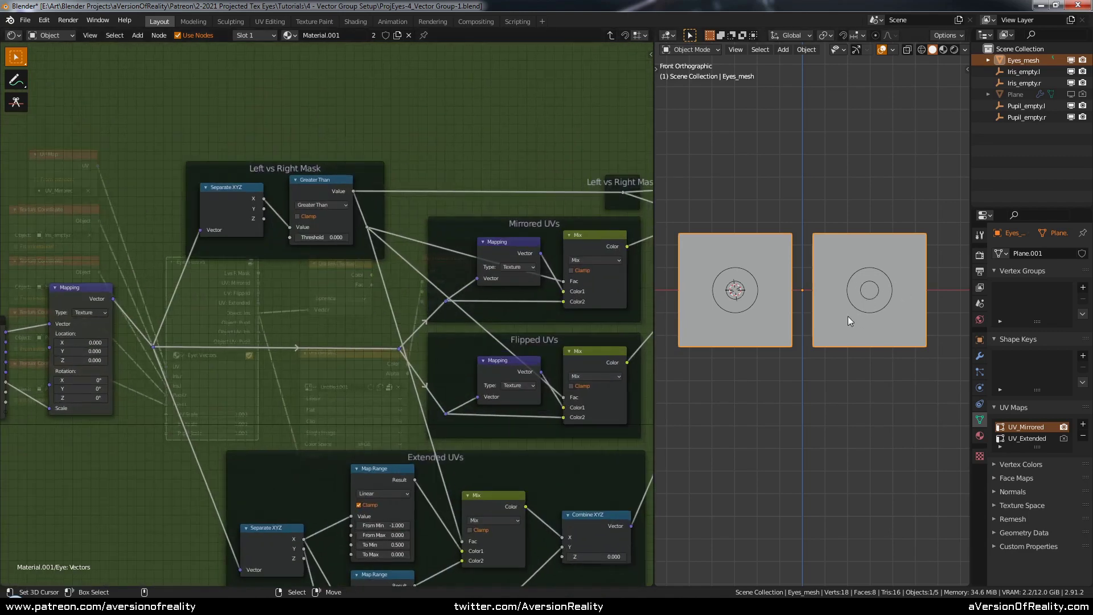
pyautogui.moveTo(534, 163); pyautogui.dragTo(456, 168, button='middle')
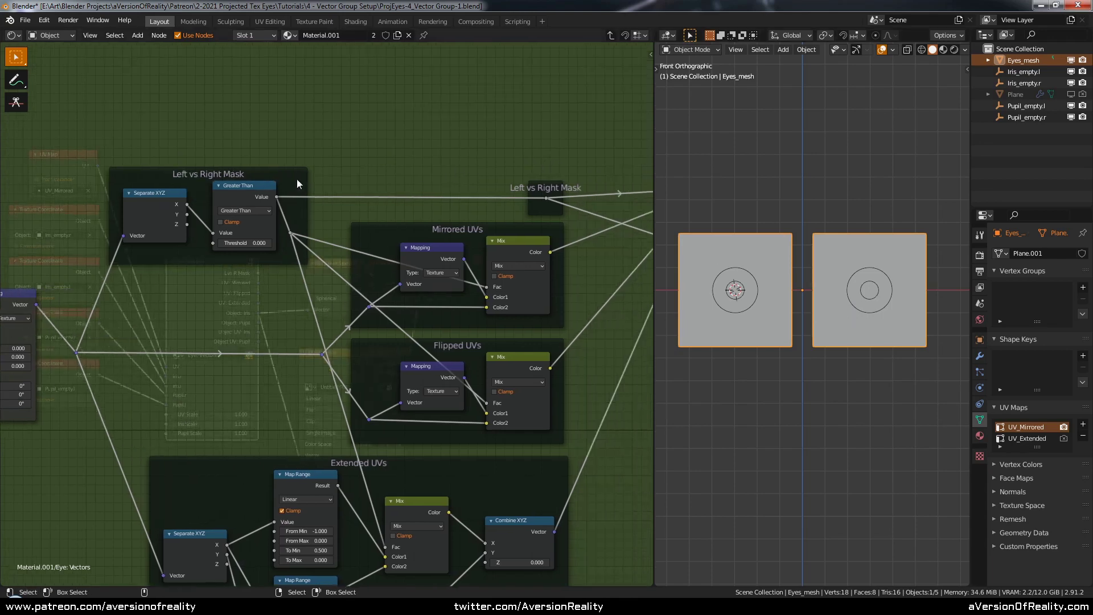
pyautogui.scroll(-2, 295, 181)
pyautogui.moveTo(521, 213); pyautogui.dragTo(422, 169, button='middle')
pyautogui.moveTo(529, 179)
pyautogui.mouseDown(button='middle')
pyautogui.moveTo(428, 156)
pyautogui.moveTo(285, 150)
pyautogui.mouseUp(button='middle')
pyautogui.moveTo(527, 160); pyautogui.dragTo(358, 151, button='middle')
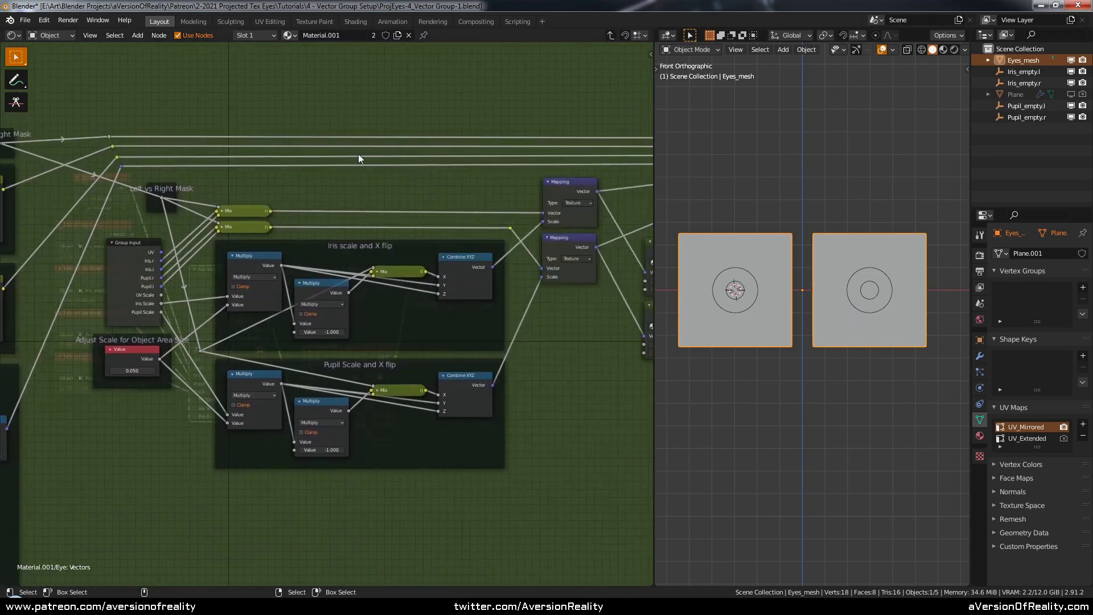
pyautogui.scroll(1, 361, 163)
pyautogui.moveTo(592, 113); pyautogui.dragTo(495, 159, button='middle')
pyautogui.scroll(-2, 495, 159)
pyautogui.moveTo(610, 159); pyautogui.dragTo(487, 158, button='middle')
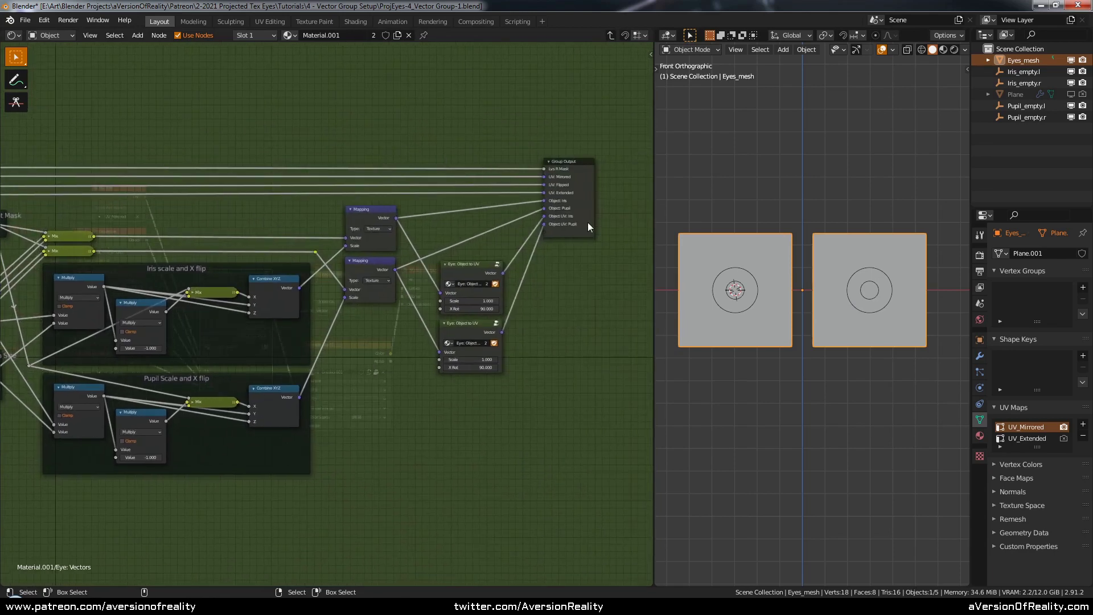
pyautogui.moveTo(588, 222); pyautogui.dragTo(545, 217, button='middle')
pyautogui.scroll(3, 443, 164)
pyautogui.moveTo(185, 186); pyautogui.dragTo(372, 202, button='middle')
pyautogui.scroll(-1, 431, 186)
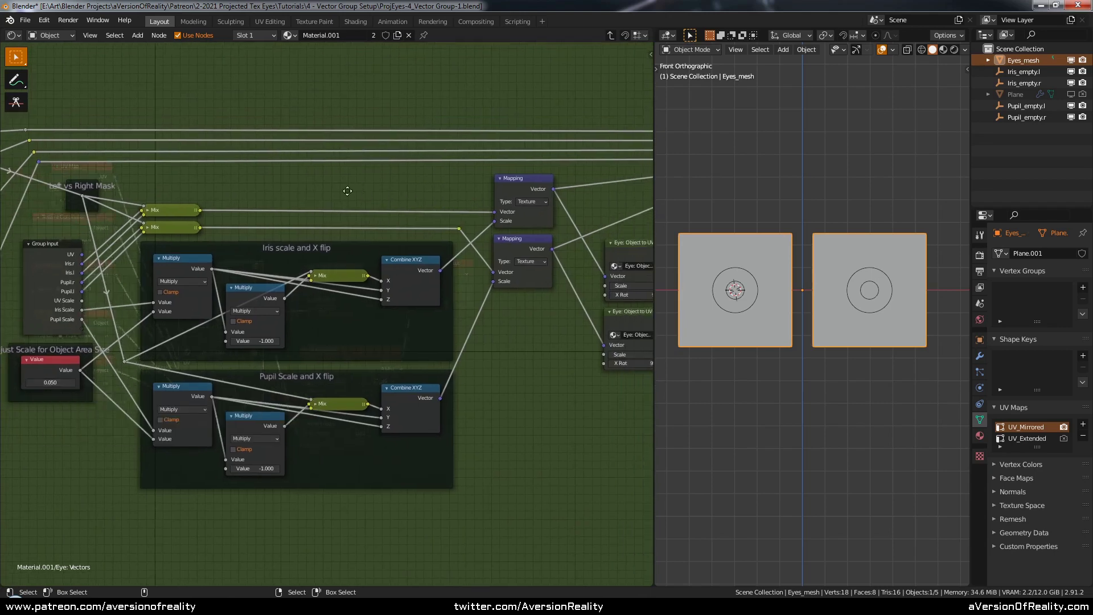
pyautogui.keyDown('ctrl'); pyautogui.hscroll(4, 326, 254); pyautogui.keyUp('ctrl')
pyautogui.scroll(1, 326, 254)
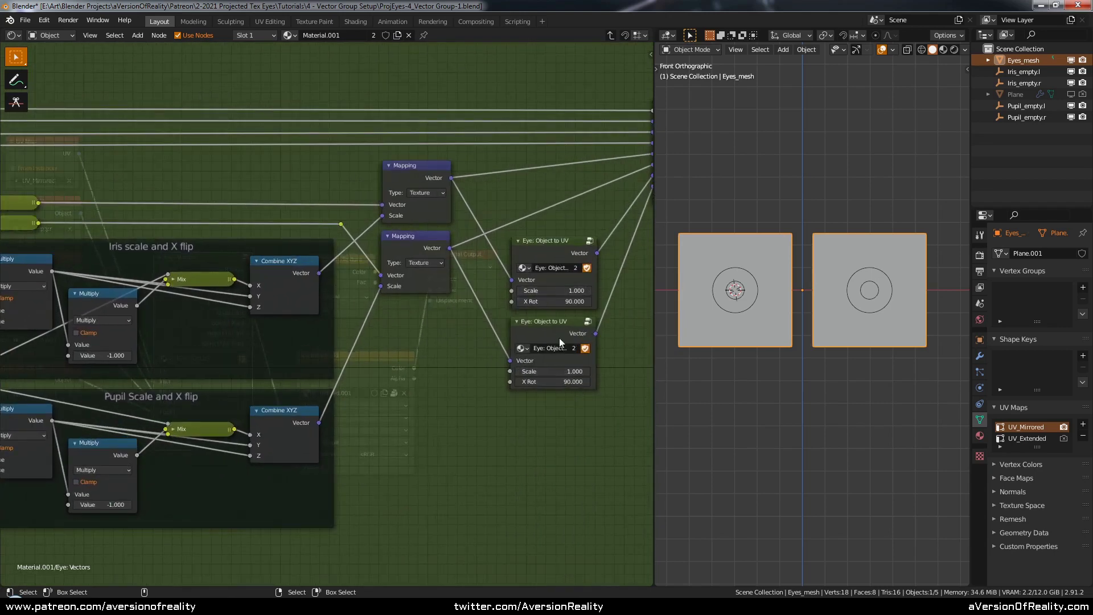
# Step: Exit the node group, connect its left/right mask output to the Material Output's Surface, and switch the viewport to Rendered shading
pyautogui.scroll(-4, 412, 194)
pyautogui.press('Tab')
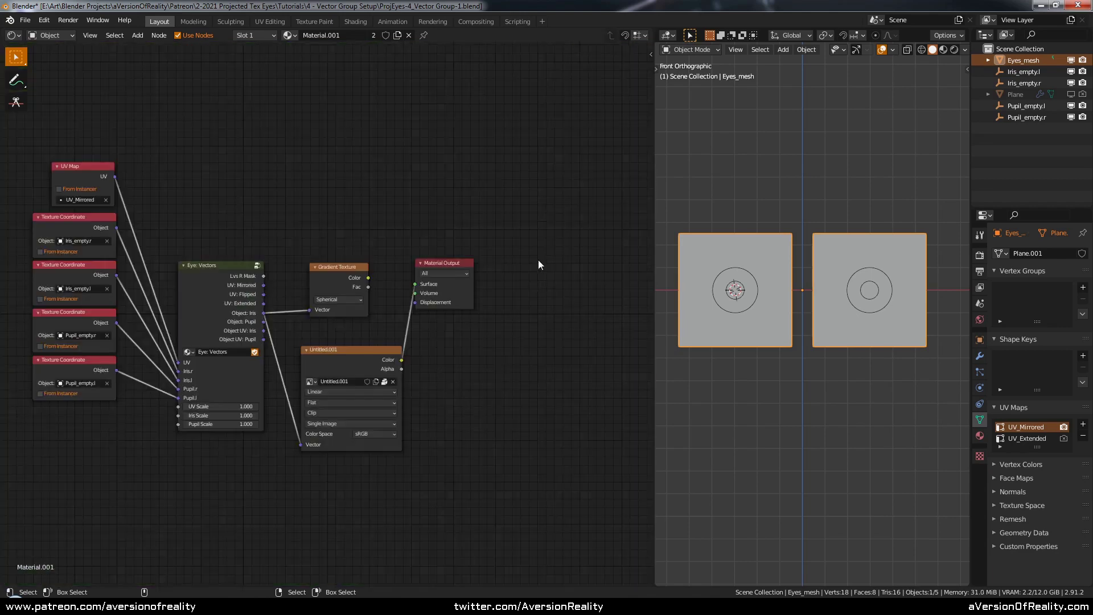
pyautogui.scroll(2, 538, 260)
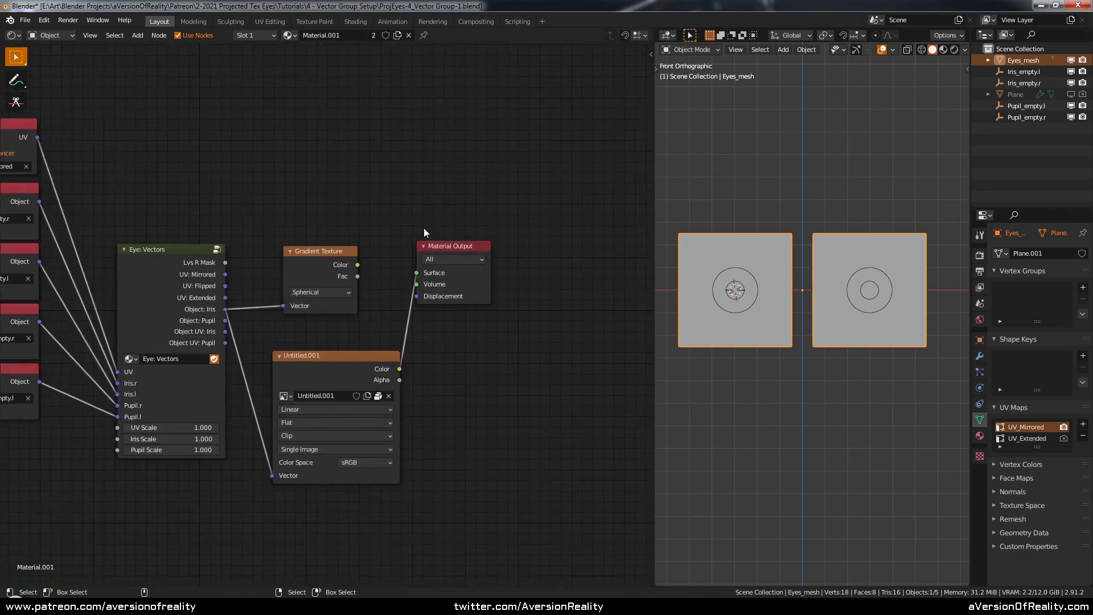
pyautogui.scroll(3, 422, 222)
pyautogui.moveTo(203, 231); pyautogui.dragTo(464, 246)
pyautogui.press('z')
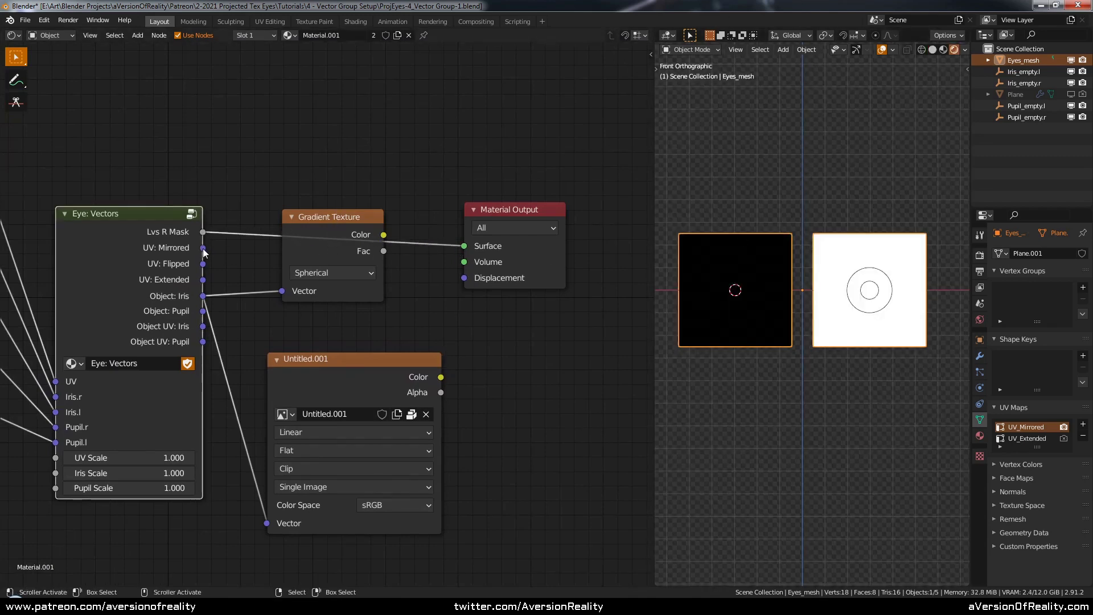
# Step: Connect the image texture's Color to Surface and feed its Vector from UV: Mirrored, UV: Flipped and UV: Extended in turn, spacing out the nodes
pyautogui.moveTo(441, 377); pyautogui.dragTo(466, 245)
pyautogui.moveTo(506, 256); pyautogui.dragTo(555, 261)
pyautogui.moveTo(328, 380); pyautogui.dragTo(355, 341)
pyautogui.moveTo(202, 247); pyautogui.dragTo(293, 485)
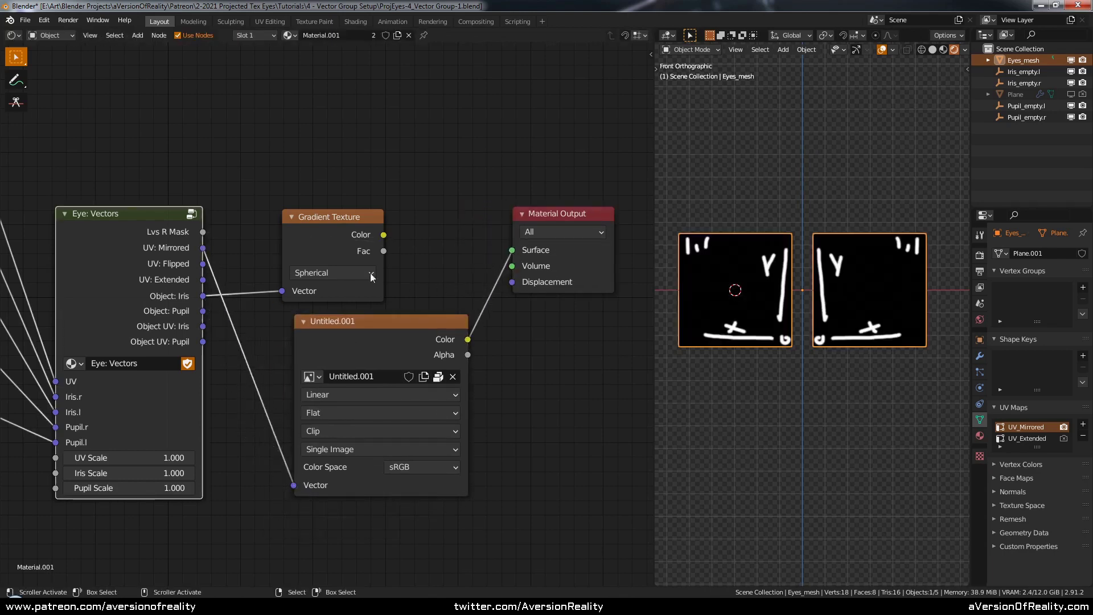
pyautogui.moveTo(203, 263); pyautogui.dragTo(295, 487)
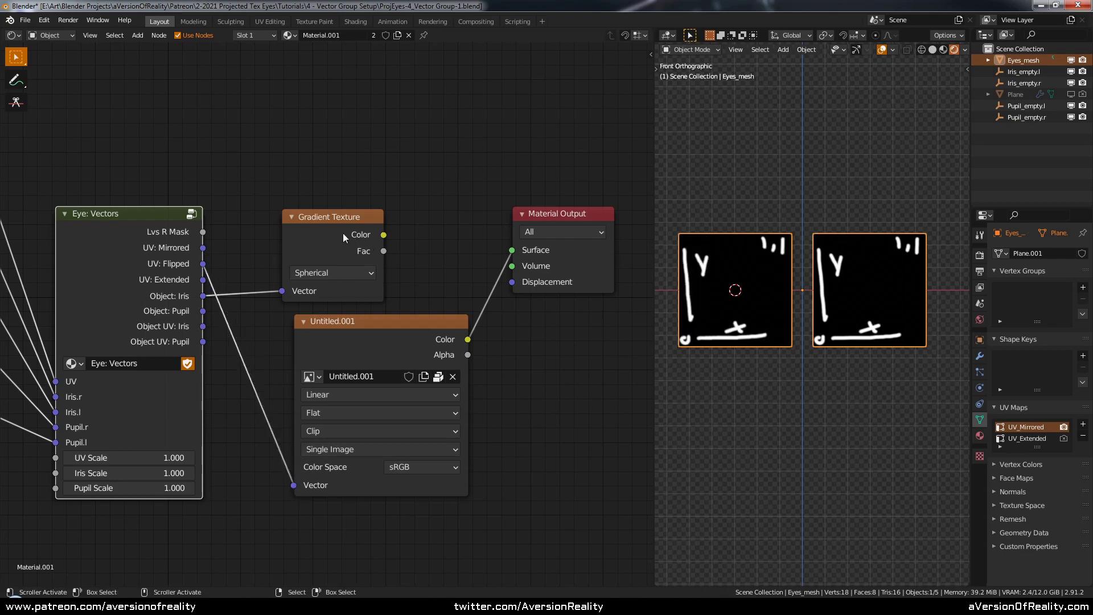
pyautogui.moveTo(345, 235); pyautogui.dragTo(371, 228)
pyautogui.moveTo(203, 280); pyautogui.dragTo(289, 482)
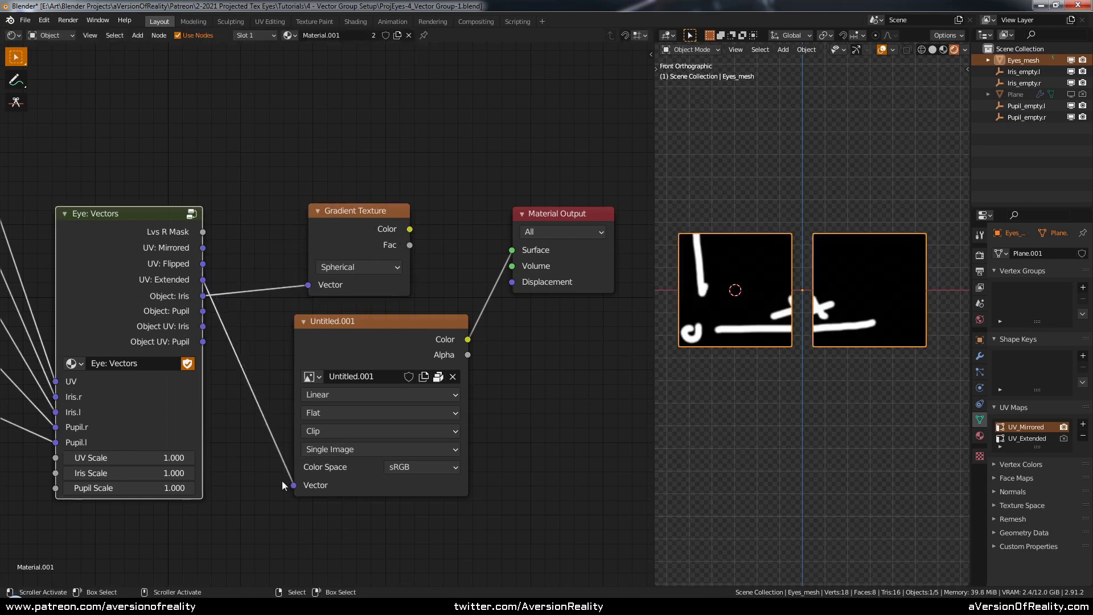
# Step: Connect the Gradient Texture's Fac to Surface and test Iris Scale at 0.400 before resetting it to 1
pyautogui.moveTo(412, 244); pyautogui.dragTo(512, 250)
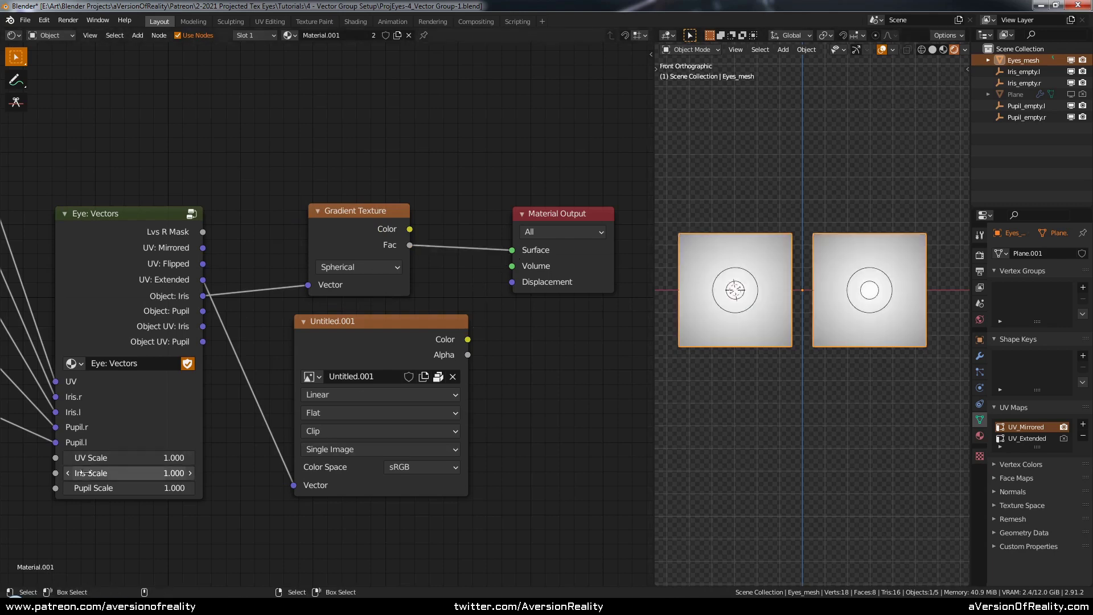
pyautogui.click(68, 473)
pyautogui.click(68, 473)
pyautogui.click(68, 473)
pyautogui.click(68, 473)
pyautogui.click(68, 472)
pyautogui.click(68, 473)
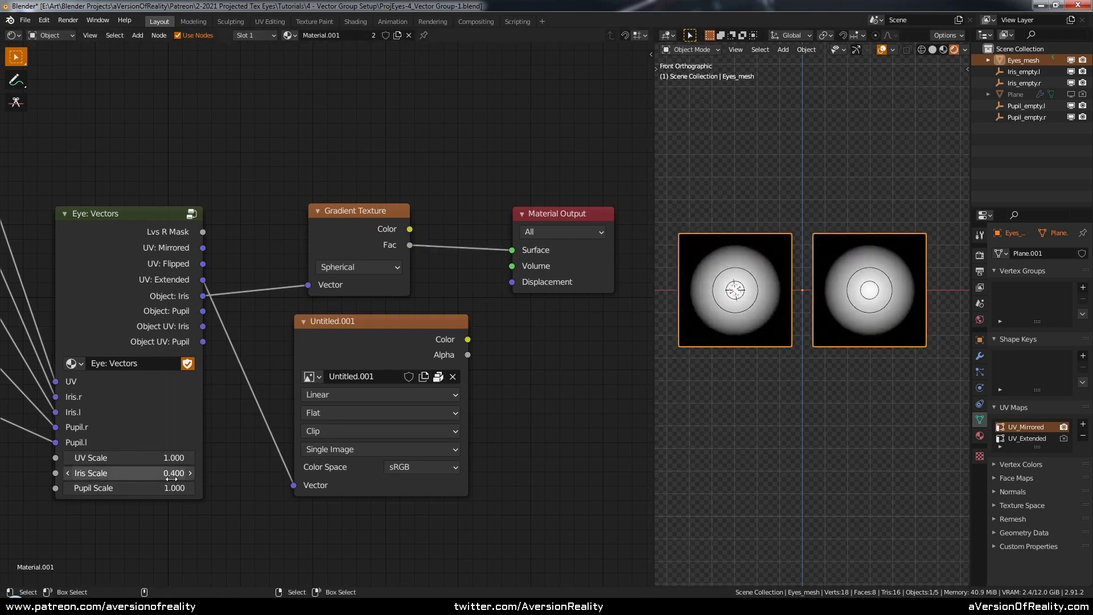
pyautogui.click(143, 473)
pyautogui.write('1')
pyautogui.press('Return')
# Step: Connect Object: Pupil to the Gradient Texture's Vector and test a lower Pupil Scale before resetting it to 1
pyautogui.moveTo(204, 311); pyautogui.dragTo(308, 284)
pyautogui.click(68, 491)
pyautogui.click(68, 491)
pyautogui.click(67, 491)
pyautogui.click(68, 491)
pyautogui.click(67, 491)
pyautogui.click(68, 490)
pyautogui.click(119, 490)
pyautogui.write('1')
pyautogui.press('Return')
# Step: Connect Object UV: Iris to the image texture's Vector and its Color to Surface, and test Iris Scale at 0.700
pyautogui.moveTo(203, 326); pyautogui.dragTo(351, 450)
pyautogui.moveTo(468, 340); pyautogui.dragTo(503, 254)
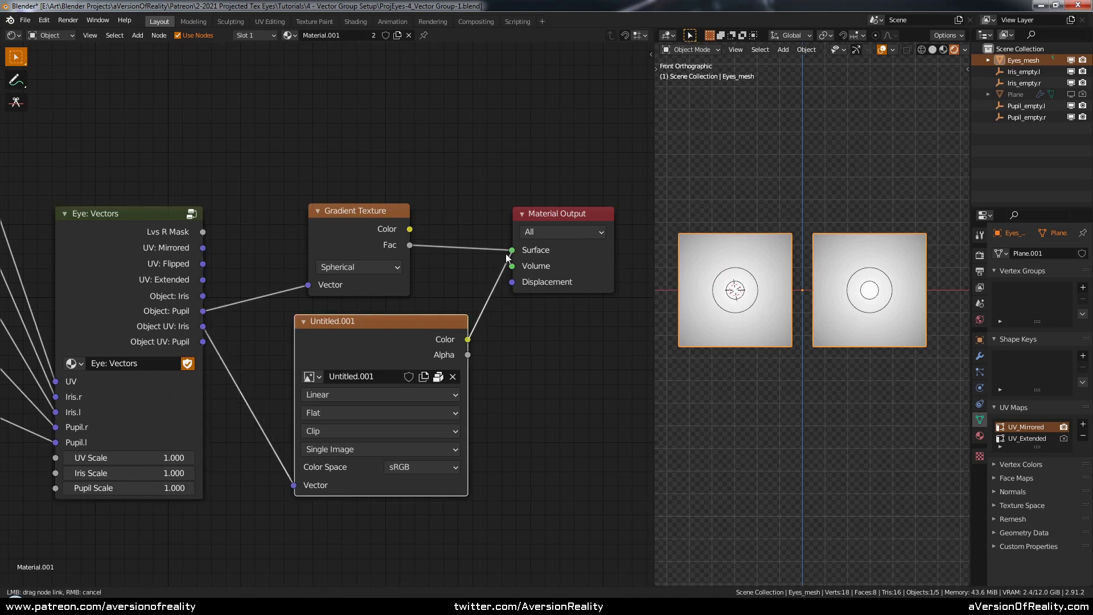
pyautogui.click(67, 472)
pyautogui.click(67, 473)
pyautogui.click(67, 473)
pyautogui.click(67, 472)
pyautogui.click(191, 476)
pyautogui.click(162, 475)
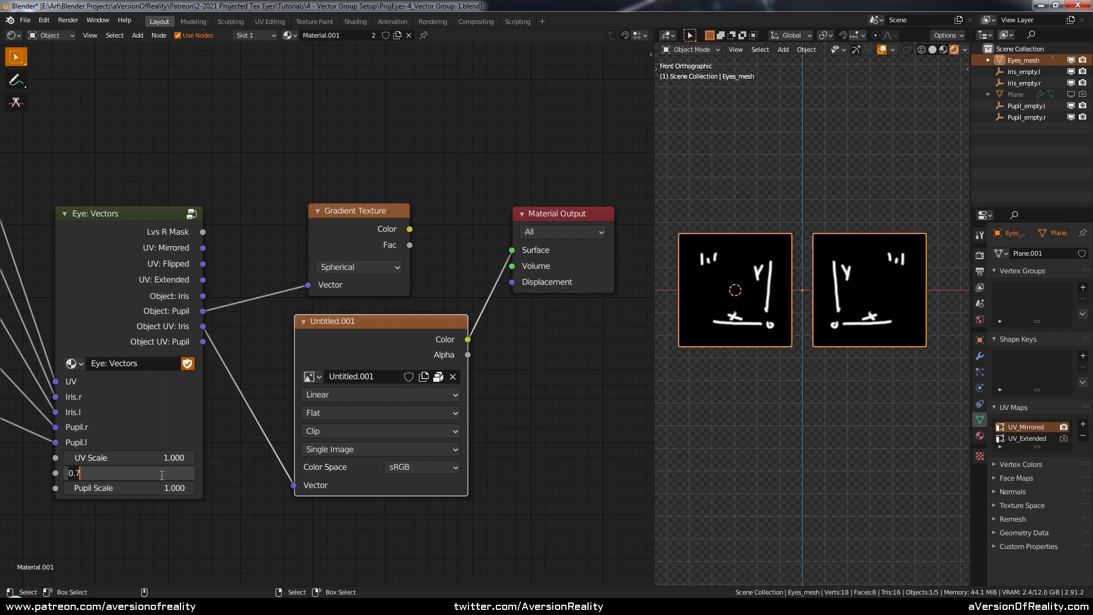
pyautogui.click(446, 300)
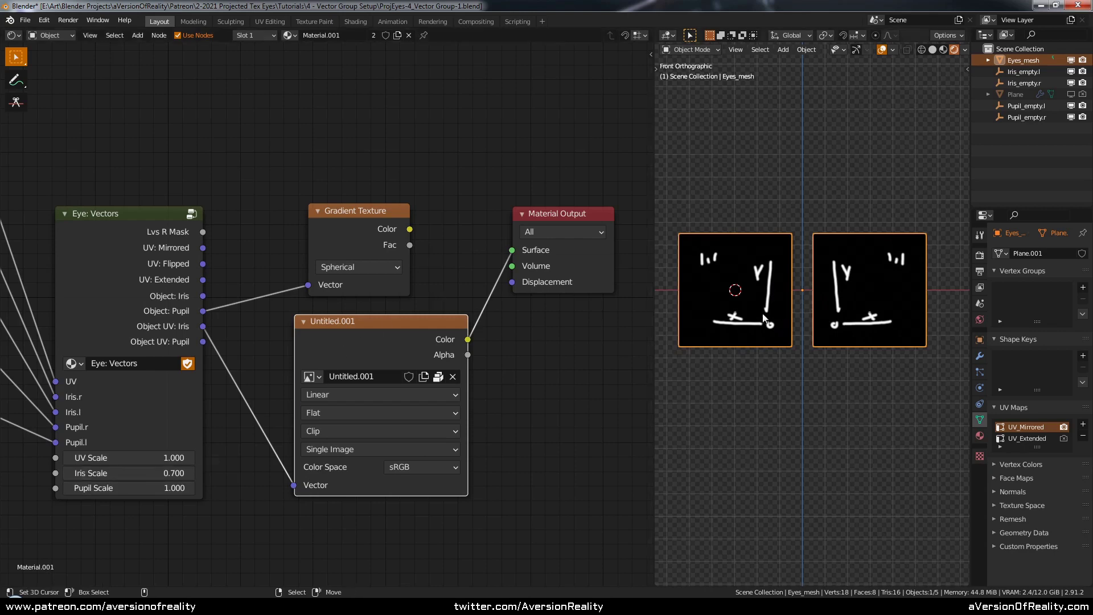
# Step: Set Iris Scale back to 1 on the Eye: Vectors node
pyautogui.click(174, 476)
pyautogui.write('1')
pyautogui.press('Return')
pyautogui.click(511, 367)
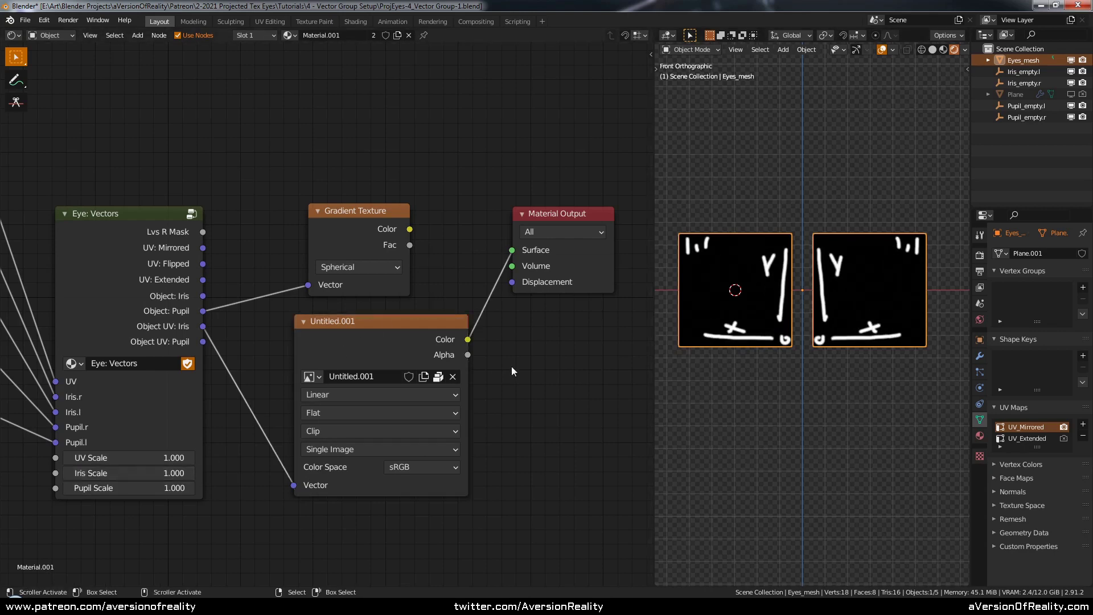
# Step: Connect Object UV: Pupil to the image texture's Vector and test Pupil Scale at 0.900 before resetting it to 1
pyautogui.moveTo(202, 341); pyautogui.dragTo(294, 484)
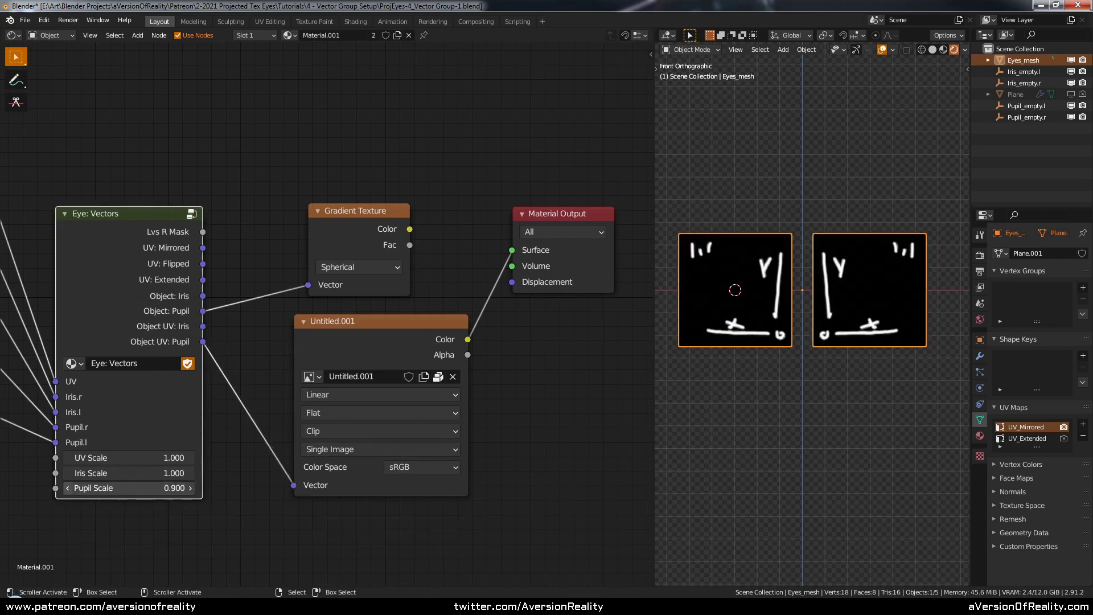
pyautogui.click(139, 493)
pyautogui.write('1')
pyautogui.press('Return')
# Step: Select the UV Map and four Texture Coordinate nodes and move them closer to the Eye: Vectors node
pyautogui.scroll(-4, 291, 227)
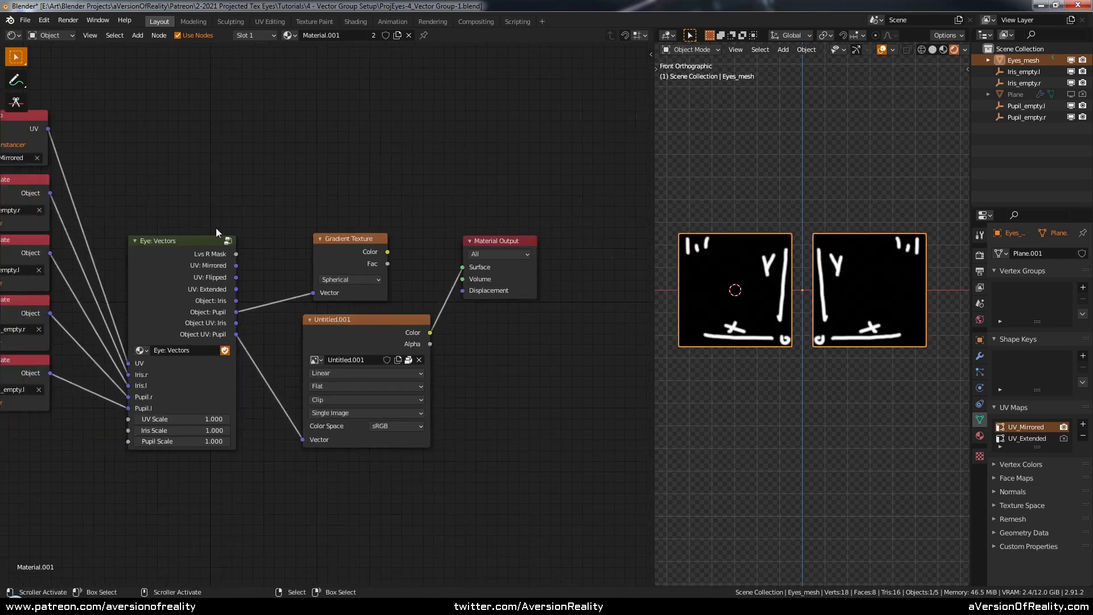
pyautogui.press('c')
pyautogui.moveTo(146, 154); pyautogui.dragTo(186, 283)
pyautogui.press('Escape')
pyautogui.press('g')
pyautogui.click(253, 266)
pyautogui.moveTo(475, 188); pyautogui.dragTo(417, 193, button='middle')
pyautogui.click(417, 192)
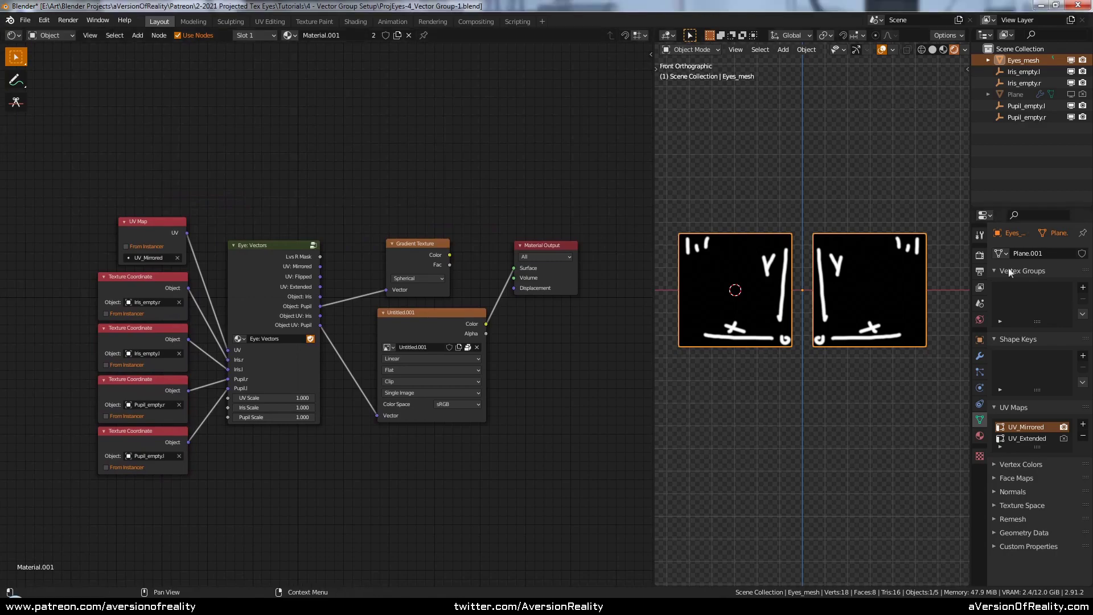
# Step: Switch to the projected_eye_tex-24.blend Blender window, maximize it, and inspect the Eye: Area Masks node and its shader connections
pyautogui.moveTo(1092, 159); pyautogui.dragTo(439, 70)
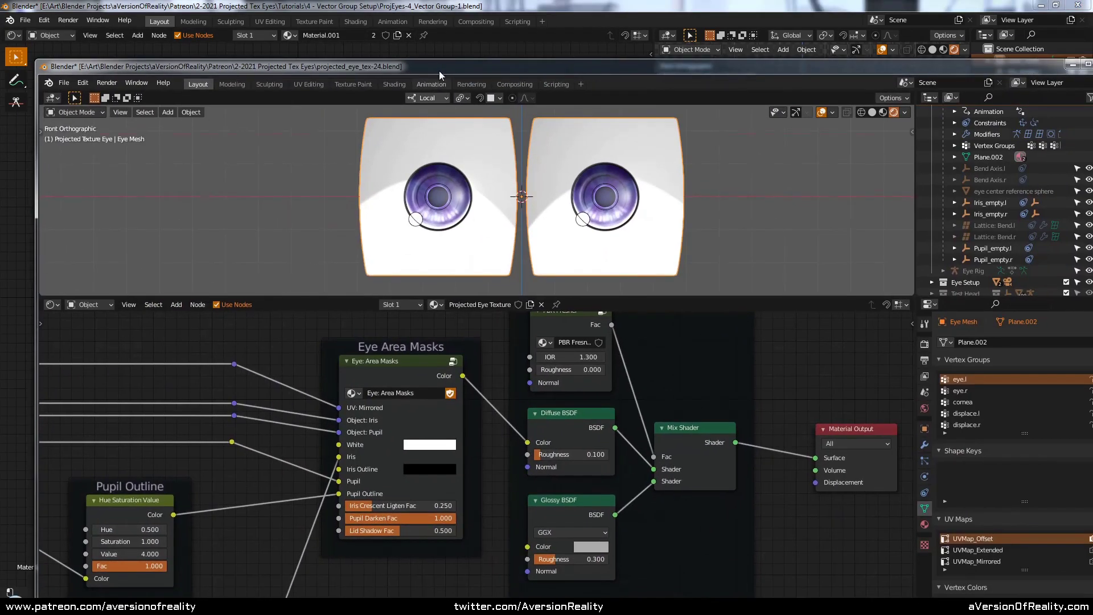
pyautogui.doubleClick(439, 70)
pyautogui.press('Home')
pyautogui.scroll(6, 650, 330)
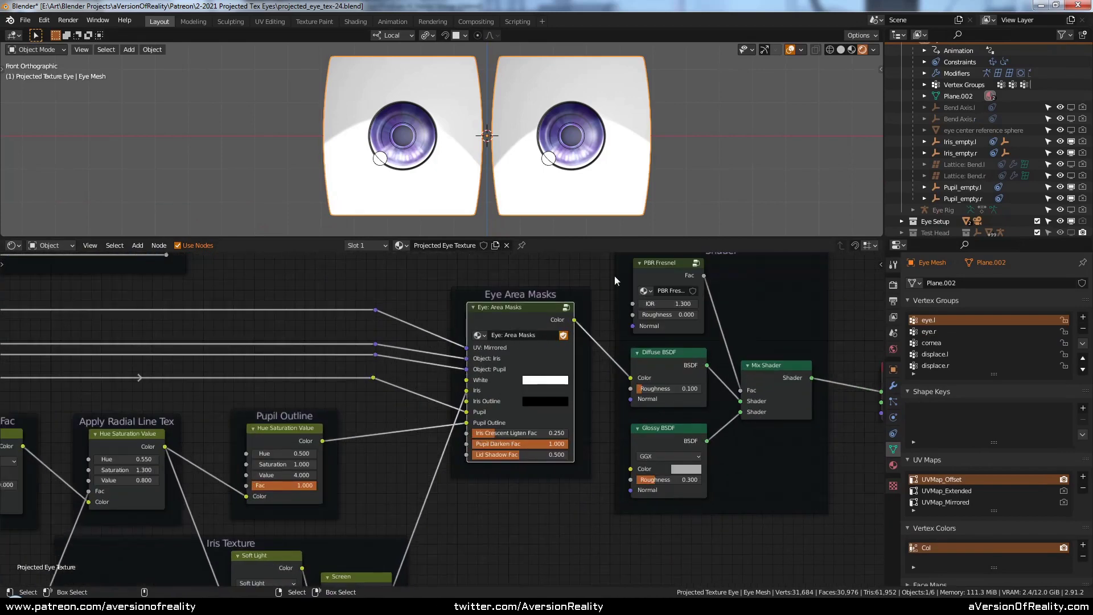
pyautogui.moveTo(613, 278); pyautogui.dragTo(513, 288, button='middle')
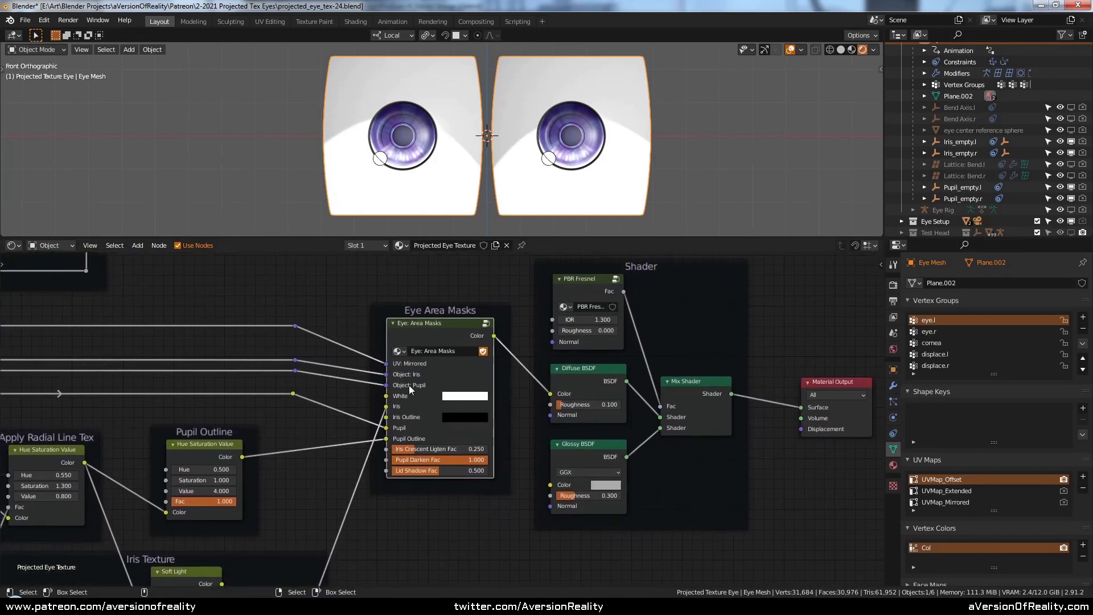
pyautogui.scroll(1, 409, 387)
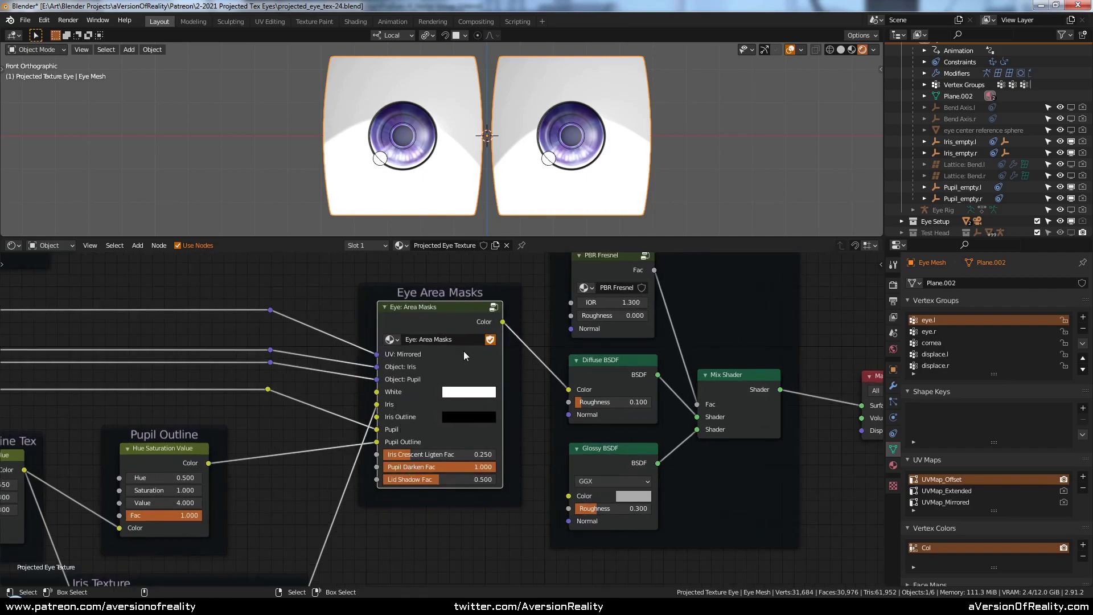
# Step: Open the Eye: Area Masks node group and examine its overall node layout
pyautogui.press('Tab')
pyautogui.scroll(-5, 600, 392)
pyautogui.scroll(-3, 600, 392)
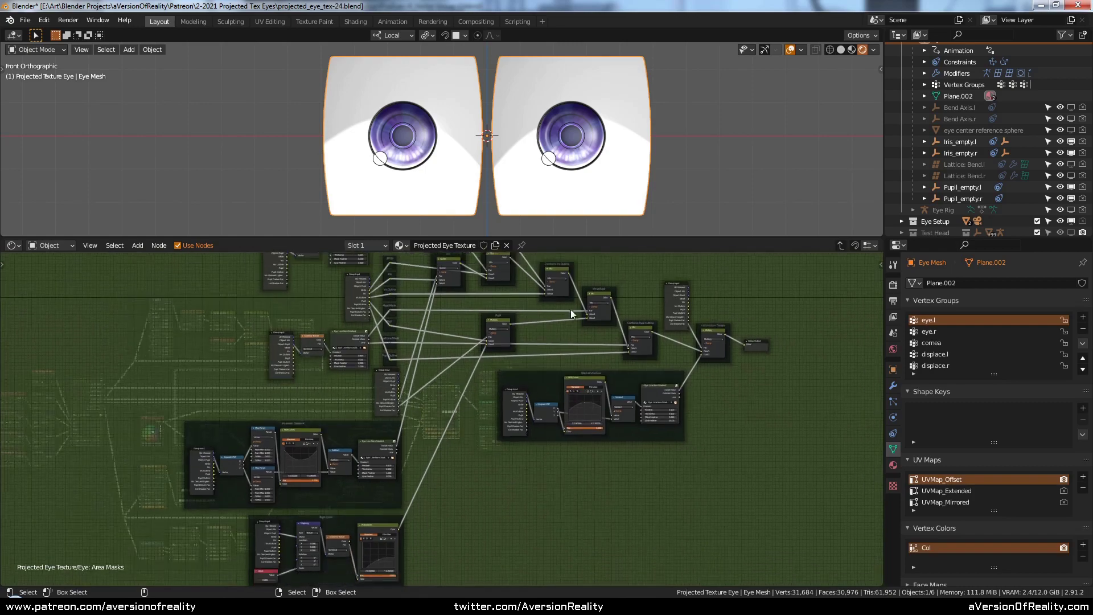
pyautogui.moveTo(572, 312); pyautogui.dragTo(566, 373, button='middle')
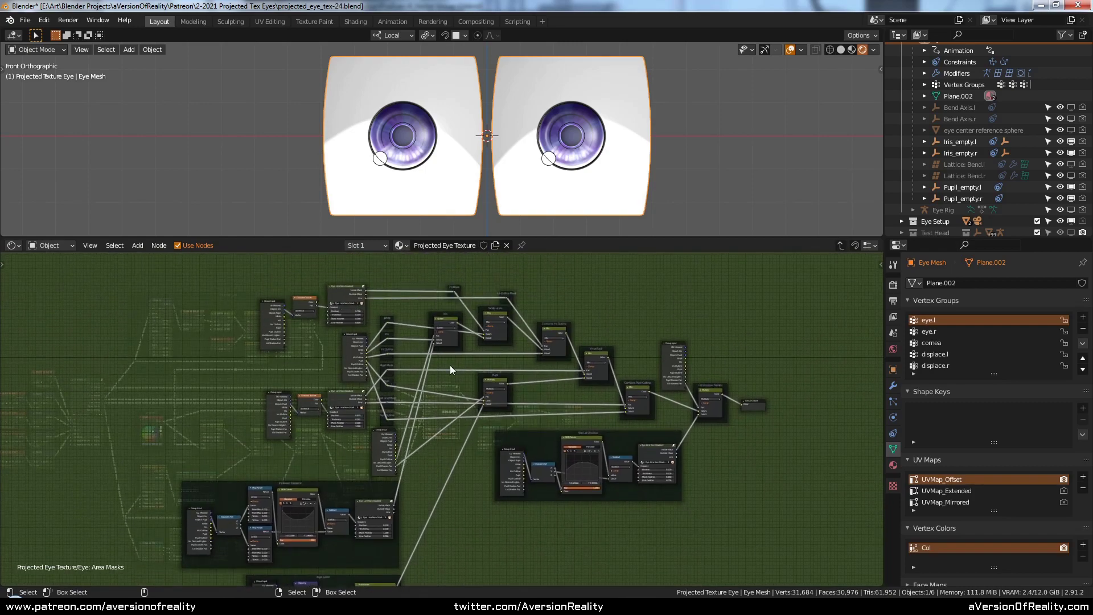
# Step: Examine the mask reroutes and mix nodes in the Eye: Area Masks group, and select the Eye: Line from Gradient node feeding Iris Mask
pyautogui.scroll(-2, 450, 368)
pyautogui.moveTo(463, 391); pyautogui.dragTo(486, 322, button='middle')
pyautogui.scroll(5, 450, 344)
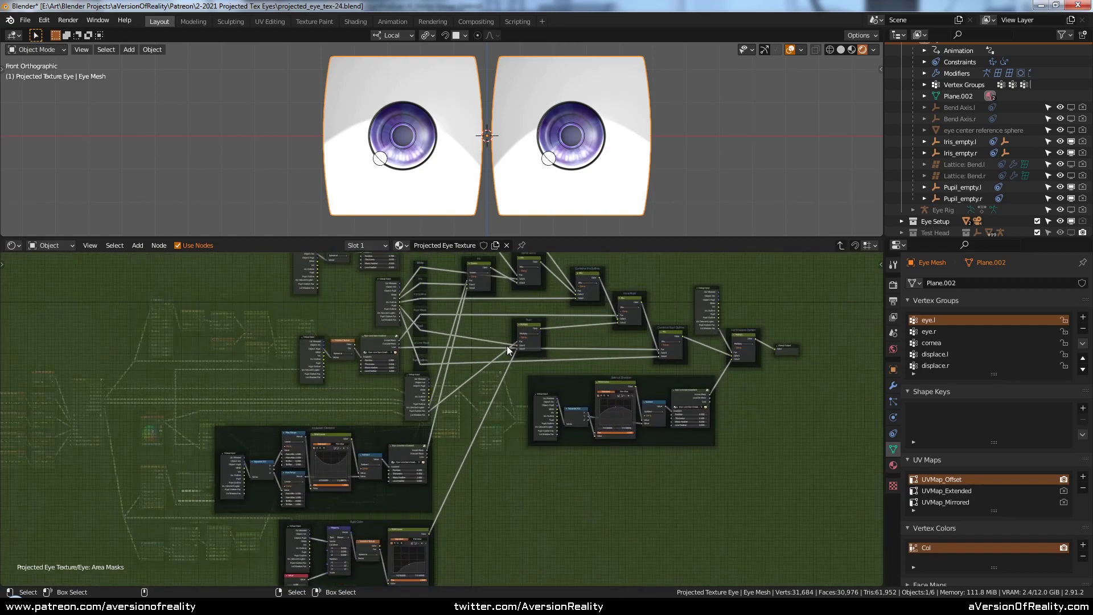
pyautogui.scroll(4, 560, 392)
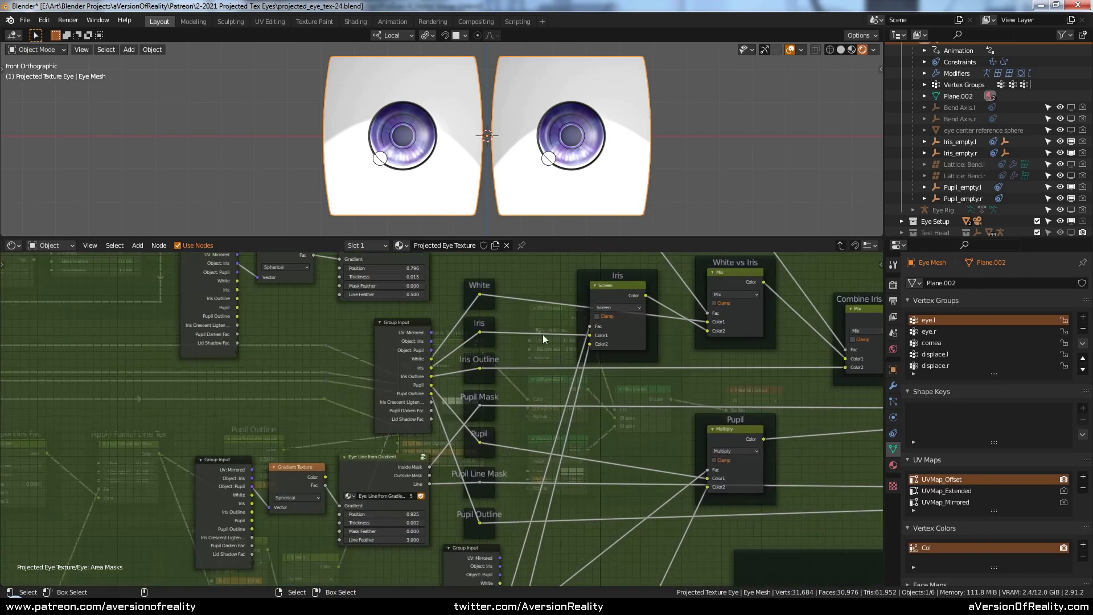
pyautogui.moveTo(660, 391); pyautogui.dragTo(639, 404, button='middle')
pyautogui.click(430, 305)
pyautogui.scroll(1, 484, 314)
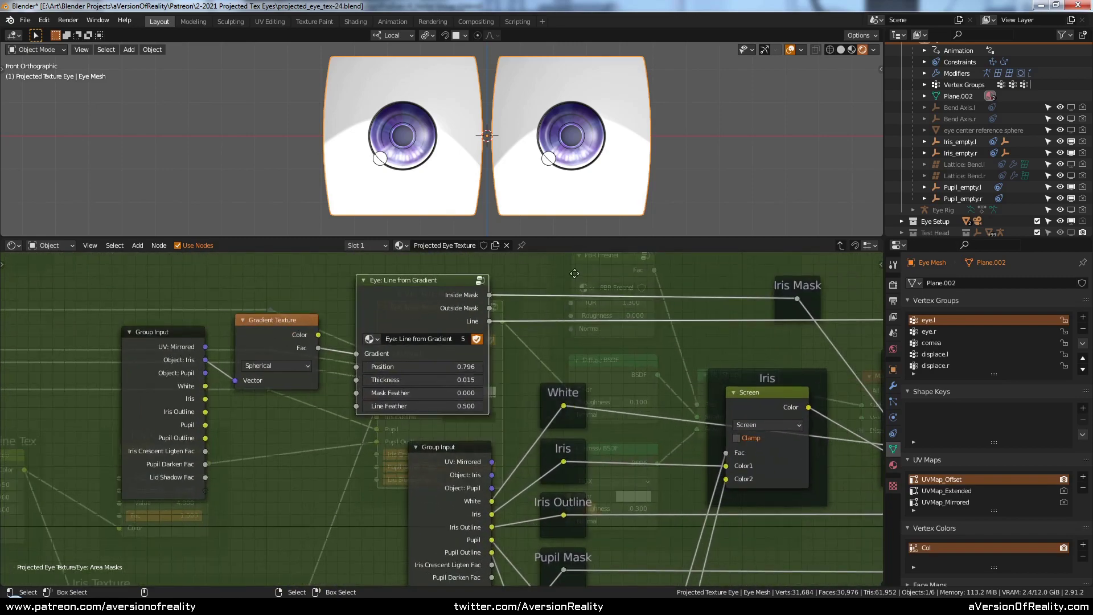
pyautogui.scroll(1, 428, 315)
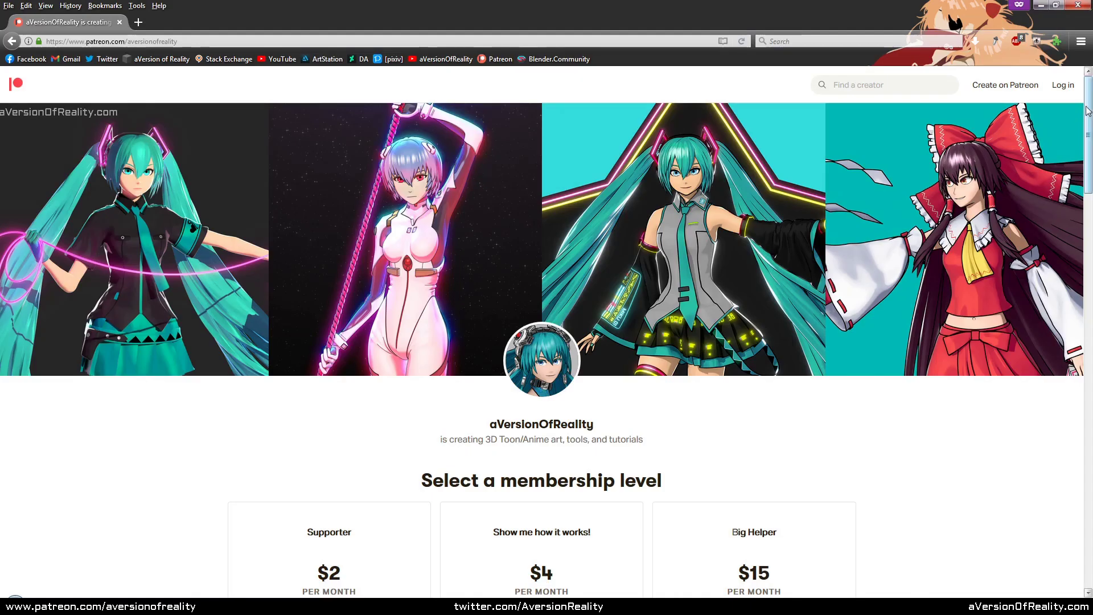
# Step: Switch to the web browser and review the Patreon membership levels, highlighting the $4 tier's description, and the Projected Texture Eyes page on Gumroad
pyautogui.moveTo(1087, 108); pyautogui.dragTo(1087, 130)
pyautogui.scroll(-1, 1083, 153)
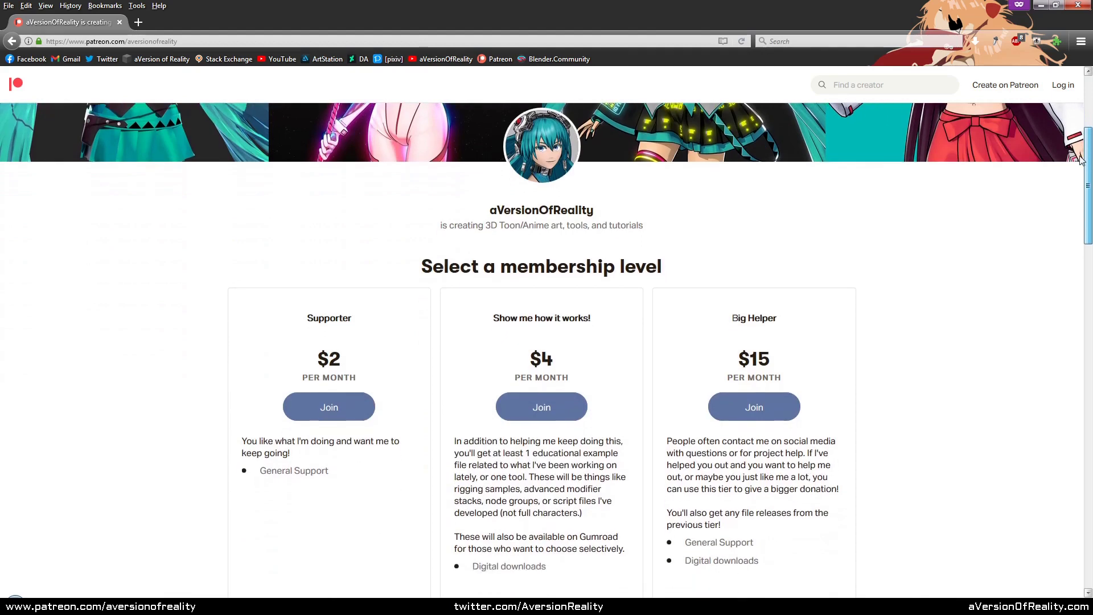
pyautogui.moveTo(447, 424); pyautogui.dragTo(629, 552)
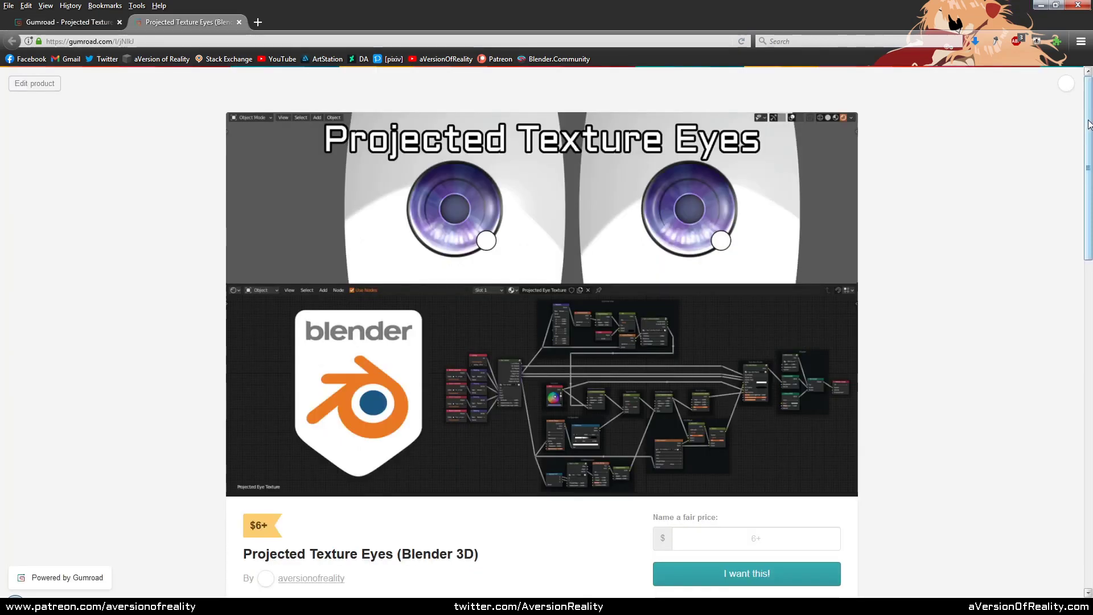
pyautogui.moveTo(1089, 125); pyautogui.dragTo(1070, 267)
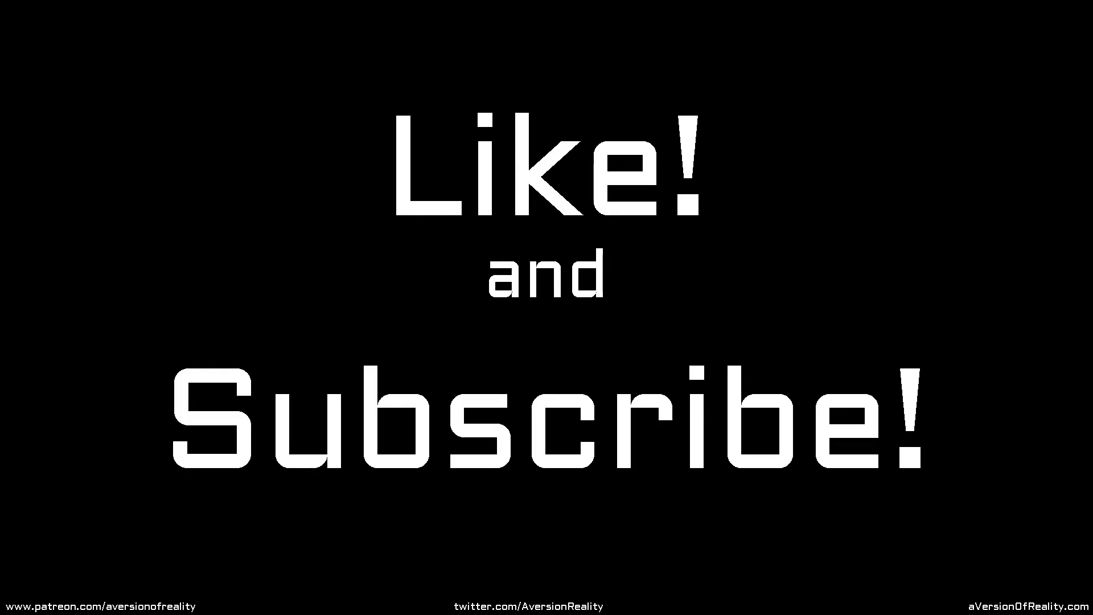